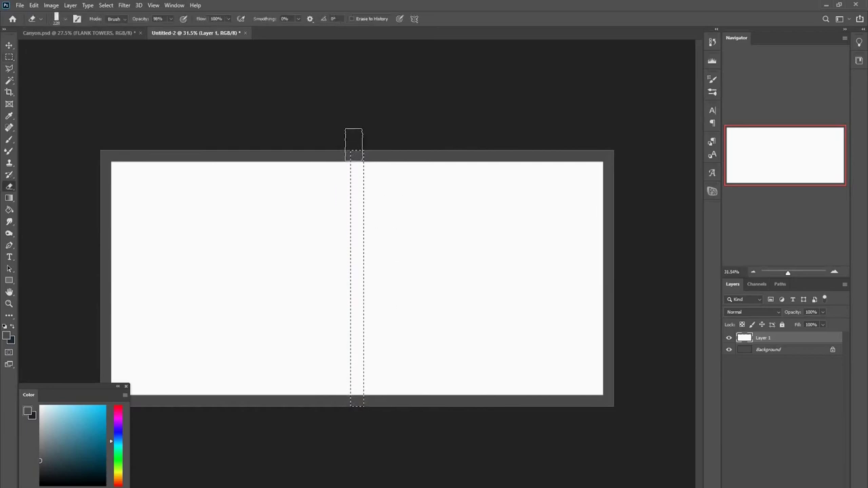
Step: Delete a vertical and a horizontal strip from the white layer to divide it into four panels
{"action": "key", "text": "Delete"}
{"action": "key", "text": "m"}
{"action": "left_click_drag", "start_coordinate": [99, 252], "coordinate": [619, 263]}
{"action": "left_click_drag", "start_coordinate": [442, 259], "coordinate": [447, 275]}
{"action": "key", "text": "Delete"}
{"action": "key", "text": "ctrl+d"}
{"action": "key", "text": "z"}
{"action": "left_click_drag", "start_coordinate": [342, 256], "coordinate": [334, 278]}
{"action": "left_click_drag", "start_coordinate": [73, 388], "coordinate": [776, 268]}
{"action": "scroll", "coordinate": [386, 288], "scroll_direction": "up", "scroll_amount": 1}
{"action": "scroll", "coordinate": [386, 288], "scroll_direction": "up", "scroll_amount": 1}
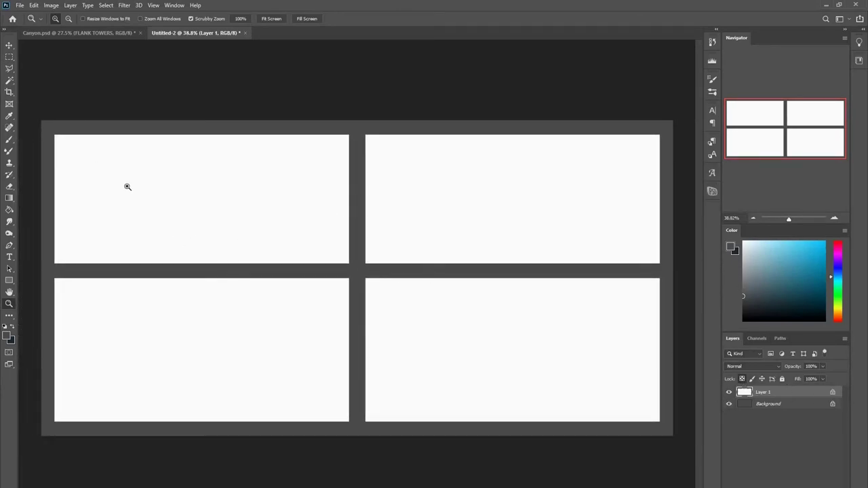
{"action": "key", "text": "m"}
{"action": "left_click_drag", "start_coordinate": [41, 120], "coordinate": [358, 274]}
{"action": "key", "text": "ctrl+x"}
{"action": "key", "text": "ctrl+v"}
{"action": "mouse_move", "coordinate": [361, 120]}
{"action": "left_mouse_down"}
{"action": "mouse_move", "coordinate": [693, 253]}
{"action": "mouse_move", "coordinate": [675, 274]}
{"action": "left_mouse_up"}
{"action": "key", "text": "ctrl+x"}
{"action": "key", "text": "Return"}
{"action": "key", "text": "alt+bracketleft"}
{"action": "key", "text": "ctrl+x"}
{"action": "key", "text": "ctrl+v"}
{"action": "key", "text": "alt+bracketleft"}
{"action": "left_click_drag", "start_coordinate": [36, 270], "coordinate": [363, 444]}
{"action": "left_click", "coordinate": [593, 467]}
{"action": "key", "text": "ctrl+z"}
{"action": "key", "text": "ctrl+z"}
{"action": "key", "text": "ctrl+z"}
{"action": "key", "text": "ctrl+z"}
{"action": "key", "text": "ctrl+z"}
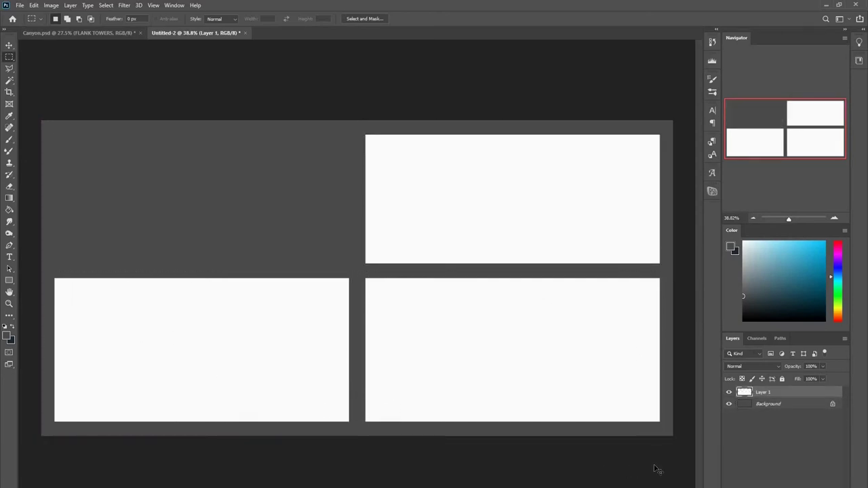
Step: Recut the horizontal gap between the panel rows so both rows are equally tall
{"action": "left_click_drag", "start_coordinate": [360, 267], "coordinate": [356, 279]}
{"action": "key", "text": "Delete"}
{"action": "key", "text": "ctrl+d"}
Step: Cut the panels onto separate layers so each of the four panels has its own layer
{"action": "key", "text": "ctrl+shift+j"}
{"action": "left_click_drag", "start_coordinate": [355, 111], "coordinate": [677, 278]}
{"action": "left_click", "coordinate": [773, 404]}
{"action": "key", "text": "ctrl+shift+j"}
{"action": "left_click", "coordinate": [760, 416]}
{"action": "left_click_drag", "start_coordinate": [38, 278], "coordinate": [356, 447]}
{"action": "key", "text": "ctrl+shift+j"}
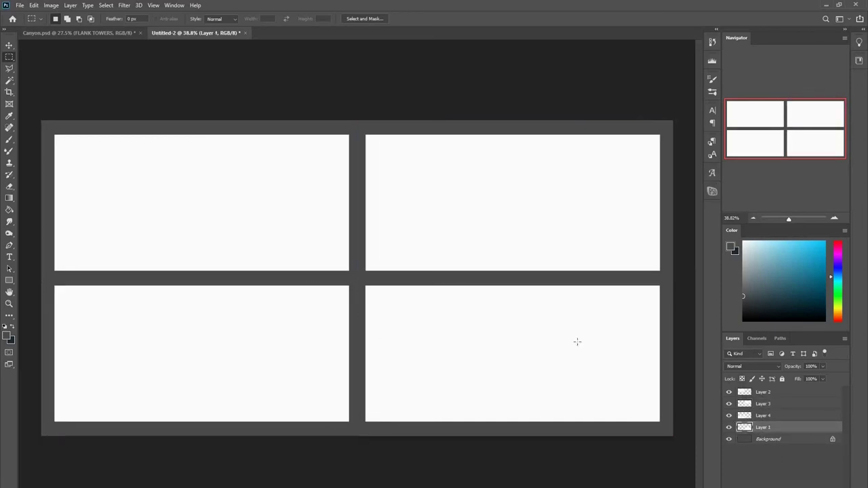
Step: Select all four panel layers and lock their transparent pixels
{"action": "left_click", "coordinate": [762, 393]}
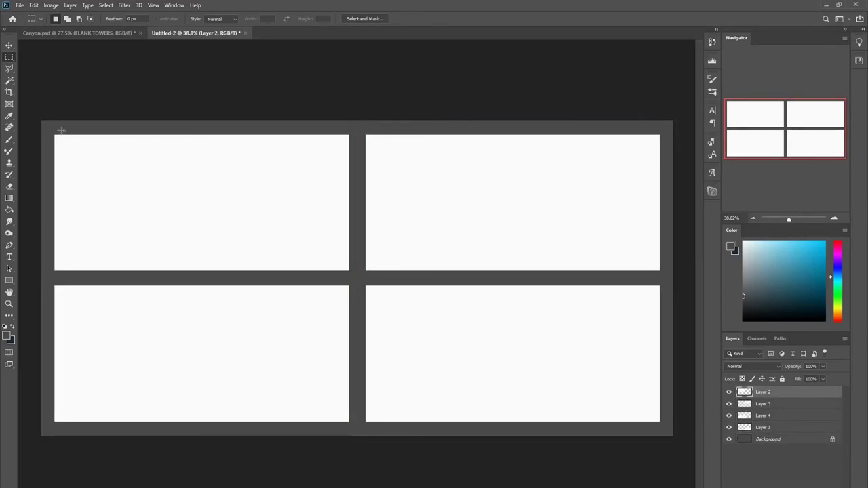
{"action": "left_click", "coordinate": [763, 428], "text": "shift"}
{"action": "left_click", "coordinate": [751, 379]}
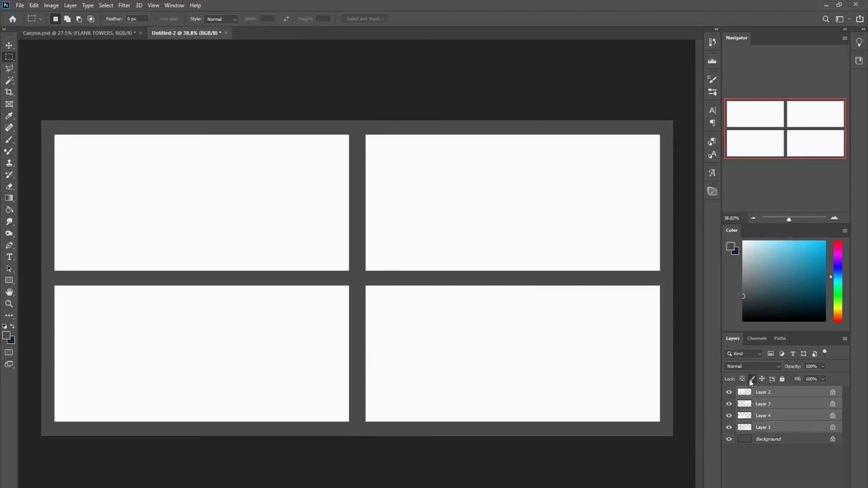
Step: Brush a soft gray gradient across the lower right part of the upper-left panel on Layer 2
{"action": "left_click", "coordinate": [763, 393]}
{"action": "key", "text": "z"}
{"action": "left_click_drag", "start_coordinate": [141, 205], "coordinate": [285, 283]}
{"action": "left_click_drag", "start_coordinate": [291, 253], "coordinate": [325, 292]}
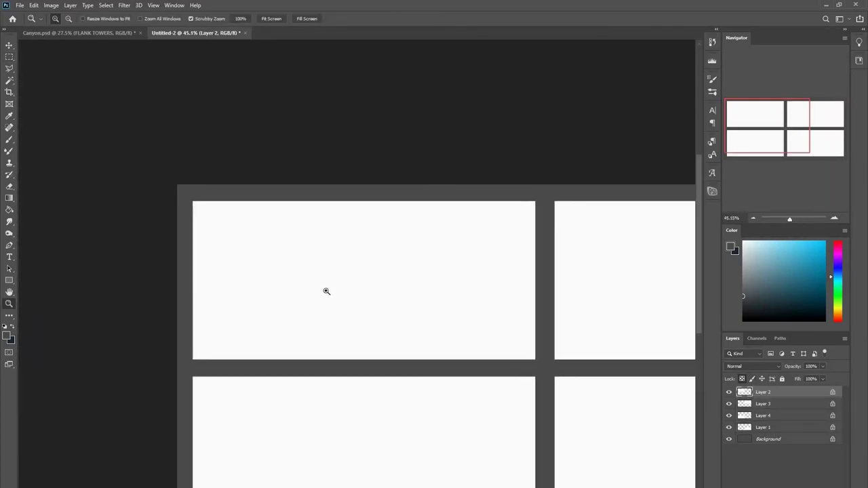
{"action": "key", "text": "b"}
{"action": "left_click_drag", "start_coordinate": [533, 261], "coordinate": [498, 265]}
{"action": "key", "text": "ctrl+z"}
{"action": "mouse_move", "coordinate": [534, 343]}
{"action": "left_mouse_down"}
{"action": "mouse_move", "coordinate": [160, 426]}
{"action": "mouse_move", "coordinate": [410, 383]}
{"action": "mouse_move", "coordinate": [134, 429]}
{"action": "mouse_move", "coordinate": [314, 399]}
{"action": "mouse_move", "coordinate": [289, 446]}
{"action": "left_mouse_up"}
{"action": "left_click_drag", "start_coordinate": [480, 317], "coordinate": [423, 345]}
Step: Switch to Textured Brush 2 and paint a light gray textured hill at the left of the upper-left panel
{"action": "right_click", "coordinate": [466, 340]}
{"action": "left_click", "coordinate": [618, 393]}
{"action": "left_click", "coordinate": [527, 416]}
{"action": "left_click", "coordinate": [292, 330]}
{"action": "mouse_move", "coordinate": [172, 303]}
{"action": "left_mouse_down"}
{"action": "mouse_move", "coordinate": [256, 315]}
{"action": "mouse_move", "coordinate": [300, 305]}
{"action": "left_mouse_up"}
{"action": "left_click", "coordinate": [235, 333], "text": "alt"}
{"action": "mouse_move", "coordinate": [234, 333]}
{"action": "left_mouse_down"}
{"action": "mouse_move", "coordinate": [144, 319]}
{"action": "mouse_move", "coordinate": [270, 323]}
{"action": "mouse_move", "coordinate": [206, 316]}
{"action": "left_mouse_up"}
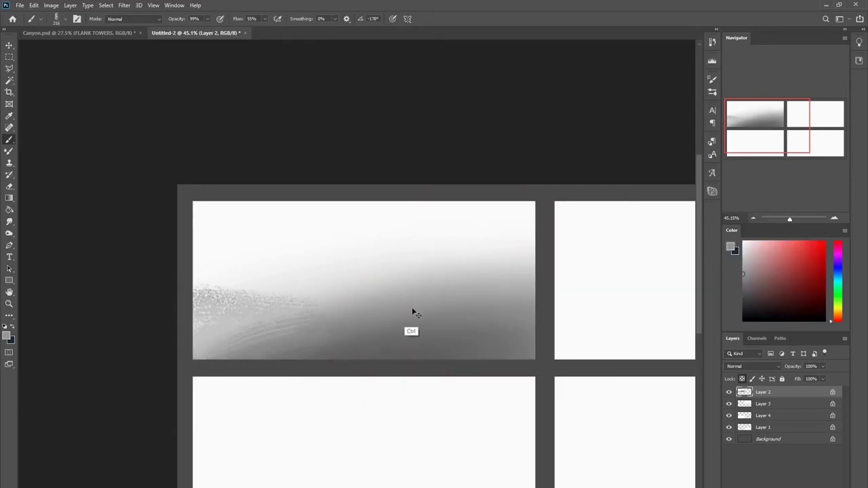
Step: Build up the left hill and a darker slope rising toward the panel's right edge with sampled grays
{"action": "left_click_drag", "start_coordinate": [480, 300], "coordinate": [335, 357]}
{"action": "left_click_drag", "start_coordinate": [378, 337], "coordinate": [317, 348]}
{"action": "left_click", "coordinate": [497, 295], "text": "alt"}
{"action": "left_click_drag", "start_coordinate": [528, 282], "coordinate": [234, 388]}
{"action": "mouse_move", "coordinate": [190, 321]}
{"action": "left_mouse_down"}
{"action": "mouse_move", "coordinate": [280, 272]}
{"action": "mouse_move", "coordinate": [296, 305]}
{"action": "left_mouse_up"}
{"action": "mouse_move", "coordinate": [292, 296]}
{"action": "left_mouse_down"}
{"action": "mouse_move", "coordinate": [284, 307]}
{"action": "mouse_move", "coordinate": [173, 314]}
{"action": "left_mouse_up"}
{"action": "left_click", "coordinate": [456, 280], "text": "alt"}
{"action": "left_click_drag", "start_coordinate": [456, 280], "coordinate": [421, 338]}
{"action": "mouse_move", "coordinate": [488, 312]}
{"action": "left_mouse_down"}
{"action": "mouse_move", "coordinate": [399, 378]}
{"action": "mouse_move", "coordinate": [578, 280]}
{"action": "left_mouse_up"}
{"action": "mouse_move", "coordinate": [577, 280]}
{"action": "left_mouse_down"}
{"action": "mouse_move", "coordinate": [385, 377]}
{"action": "mouse_move", "coordinate": [463, 315]}
{"action": "left_mouse_up"}
{"action": "left_click_drag", "start_coordinate": [532, 302], "coordinate": [498, 346]}
{"action": "left_click_drag", "start_coordinate": [514, 284], "coordinate": [359, 347]}
Step: Paint a textured foreground mound along the panel's lower edge and refine the valley where the hills meet
{"action": "left_click", "coordinate": [310, 325], "text": "alt"}
{"action": "mouse_move", "coordinate": [337, 312]}
{"action": "left_mouse_down"}
{"action": "mouse_move", "coordinate": [315, 331]}
{"action": "mouse_move", "coordinate": [364, 332]}
{"action": "left_mouse_up"}
{"action": "key", "text": "ctrl+z"}
{"action": "left_click_drag", "start_coordinate": [278, 332], "coordinate": [493, 356]}
{"action": "left_click_drag", "start_coordinate": [303, 345], "coordinate": [383, 338]}
{"action": "mouse_move", "coordinate": [335, 333]}
{"action": "left_mouse_down"}
{"action": "mouse_move", "coordinate": [365, 343]}
{"action": "mouse_move", "coordinate": [346, 352]}
{"action": "mouse_move", "coordinate": [280, 343]}
{"action": "left_mouse_up"}
{"action": "left_click_drag", "start_coordinate": [306, 331], "coordinate": [319, 342]}
{"action": "left_click", "coordinate": [434, 328], "text": "alt"}
{"action": "key", "text": "ctrl+z"}
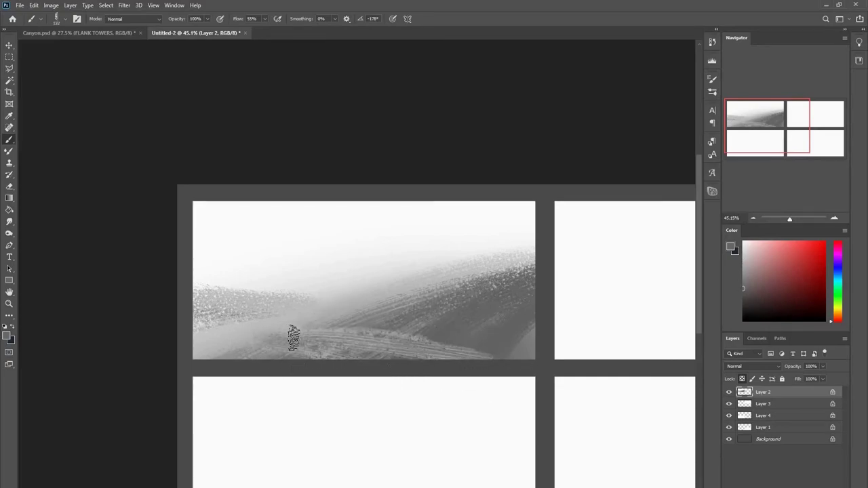
{"action": "left_click", "coordinate": [282, 337], "text": "alt"}
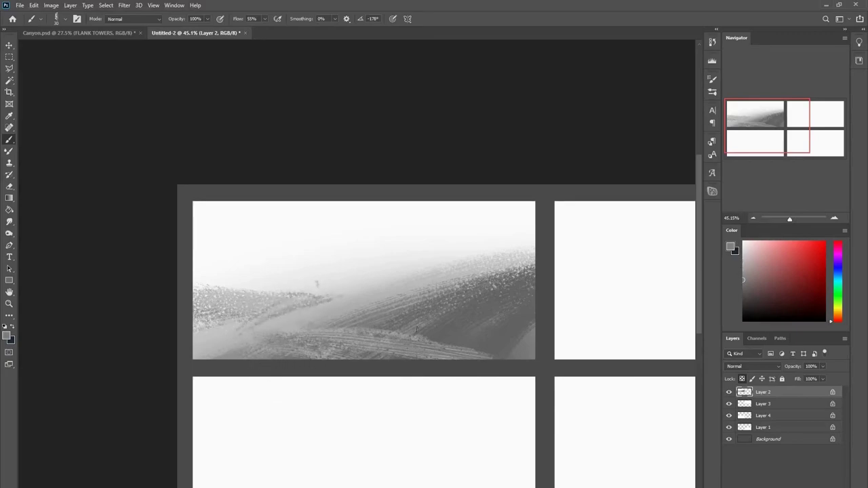
{"action": "left_click", "coordinate": [233, 295], "text": "alt"}
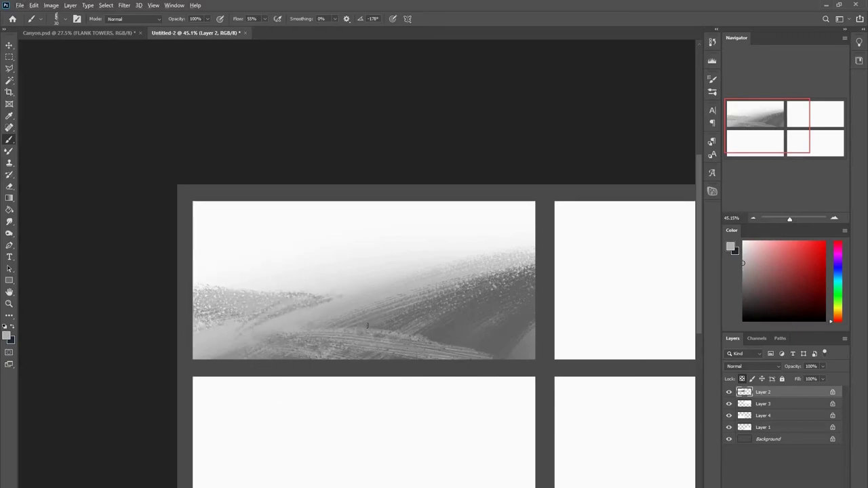
Step: Duplicate the painted panel layer and squash the copy vertically from its upper edge to lower the horizon
{"action": "key", "text": "m"}
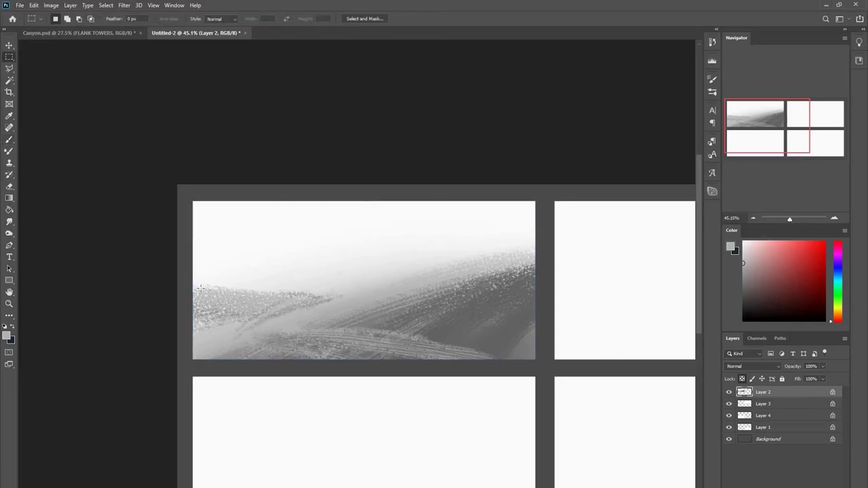
{"action": "key", "text": "ctrl+j"}
{"action": "key", "text": "ctrl+t"}
{"action": "mouse_move", "coordinate": [364, 201]}
{"action": "left_mouse_down"}
{"action": "mouse_move", "coordinate": [364, 244]}
{"action": "mouse_move", "coordinate": [355, 239]}
{"action": "mouse_move", "coordinate": [365, 248]}
{"action": "left_mouse_up"}
{"action": "key", "text": "Return"}
{"action": "key", "text": "b"}
{"action": "key", "text": "ctrl+t"}
{"action": "key", "text": "Return"}
Step: Paint a pale gray textured mountain above the left hills
{"action": "key", "text": "b"}
{"action": "left_click_drag", "start_coordinate": [278, 279], "coordinate": [289, 280]}
{"action": "mouse_move", "coordinate": [280, 300]}
{"action": "left_mouse_down"}
{"action": "mouse_move", "coordinate": [298, 267]}
{"action": "mouse_move", "coordinate": [299, 281]}
{"action": "mouse_move", "coordinate": [298, 266]}
{"action": "mouse_move", "coordinate": [293, 280]}
{"action": "mouse_move", "coordinate": [307, 266]}
{"action": "mouse_move", "coordinate": [300, 290]}
{"action": "mouse_move", "coordinate": [299, 260]}
{"action": "mouse_move", "coordinate": [310, 295]}
{"action": "mouse_move", "coordinate": [312, 270]}
{"action": "mouse_move", "coordinate": [300, 269]}
{"action": "mouse_move", "coordinate": [293, 290]}
{"action": "mouse_move", "coordinate": [319, 293]}
{"action": "left_mouse_up"}
Step: Adjust the brush settings for smoother strokes and paint pale gray over the mountain and the sky around it
{"action": "right_click", "coordinate": [338, 270]}
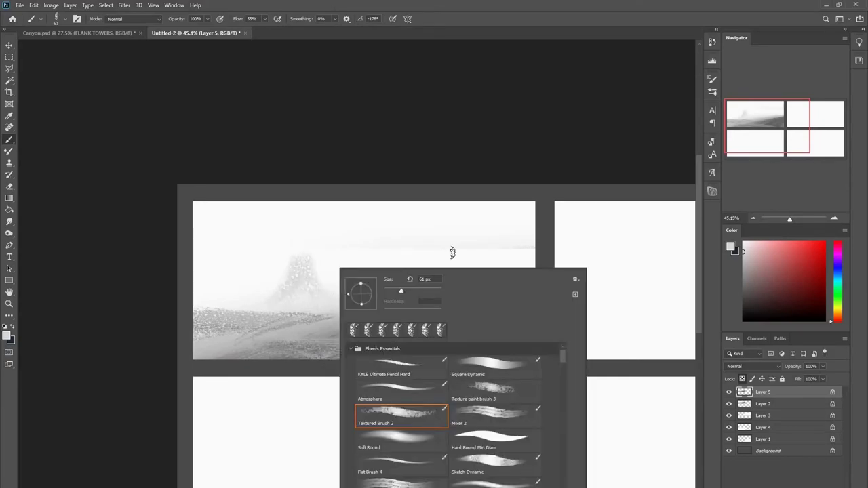
{"action": "left_click", "coordinate": [711, 80]}
{"action": "left_click", "coordinate": [551, 132]}
{"action": "mouse_move", "coordinate": [310, 279]}
{"action": "left_mouse_down"}
{"action": "mouse_move", "coordinate": [304, 302]}
{"action": "mouse_move", "coordinate": [356, 296]}
{"action": "left_mouse_up"}
{"action": "left_click", "coordinate": [686, 76]}
{"action": "left_click", "coordinate": [313, 283], "text": "alt"}
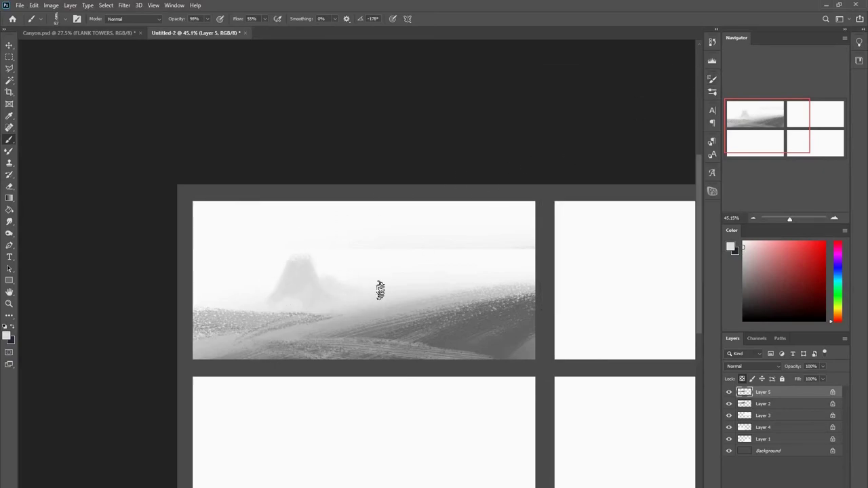
{"action": "left_click_drag", "start_coordinate": [277, 295], "coordinate": [210, 292]}
{"action": "mouse_move", "coordinate": [200, 276]}
{"action": "left_mouse_down"}
{"action": "mouse_move", "coordinate": [249, 256]}
{"action": "mouse_move", "coordinate": [301, 255]}
{"action": "left_mouse_up"}
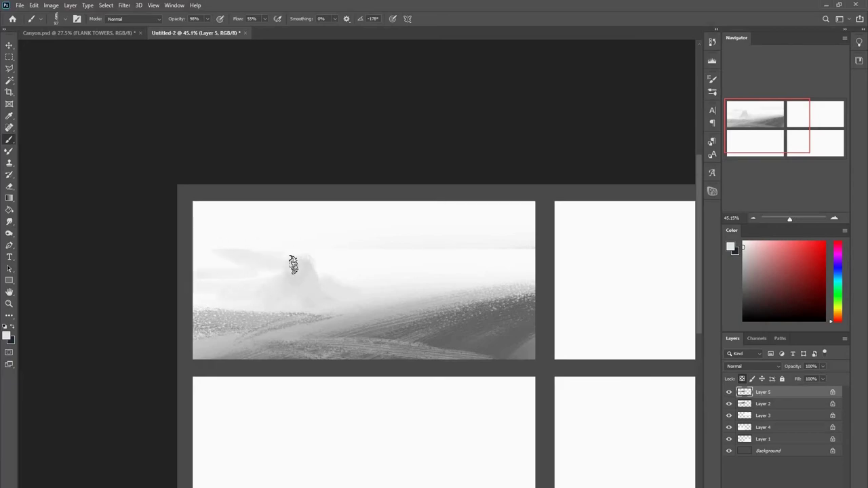
Step: Unlock Layer 5's transparent pixels, clip it to Layer 2 and brush broad light gray clouds across the sky
{"action": "left_click", "coordinate": [750, 378]}
{"action": "mouse_move", "coordinate": [403, 270]}
{"action": "left_mouse_down"}
{"action": "mouse_move", "coordinate": [405, 246]}
{"action": "mouse_move", "coordinate": [341, 271]}
{"action": "mouse_move", "coordinate": [415, 227]}
{"action": "left_mouse_up"}
{"action": "mouse_move", "coordinate": [359, 273]}
{"action": "left_mouse_down"}
{"action": "mouse_move", "coordinate": [410, 269]}
{"action": "mouse_move", "coordinate": [461, 228]}
{"action": "mouse_move", "coordinate": [389, 218]}
{"action": "mouse_move", "coordinate": [263, 272]}
{"action": "mouse_move", "coordinate": [211, 272]}
{"action": "left_mouse_up"}
{"action": "key", "text": "ctrl+z"}
{"action": "left_click", "coordinate": [761, 398], "text": "alt"}
{"action": "left_click", "coordinate": [306, 274], "text": "alt"}
{"action": "left_click_drag", "start_coordinate": [301, 224], "coordinate": [308, 276]}
Step: Paint a mid-gray ridge rising to the right of the valley and a low distant hill at the left edge
{"action": "right_click", "coordinate": [329, 309], "text": "alt"}
{"action": "left_click", "coordinate": [321, 316], "text": "alt"}
{"action": "left_click_drag", "start_coordinate": [326, 310], "coordinate": [377, 289]}
{"action": "key", "text": "ctrl+z"}
{"action": "key", "text": "ctrl+z"}
{"action": "key", "text": "ctrl+z"}
{"action": "left_click", "coordinate": [329, 309], "text": "alt"}
{"action": "mouse_move", "coordinate": [328, 310]}
{"action": "left_mouse_down"}
{"action": "mouse_move", "coordinate": [368, 289]}
{"action": "mouse_move", "coordinate": [339, 314]}
{"action": "left_mouse_up"}
{"action": "key", "text": "ctrl+z"}
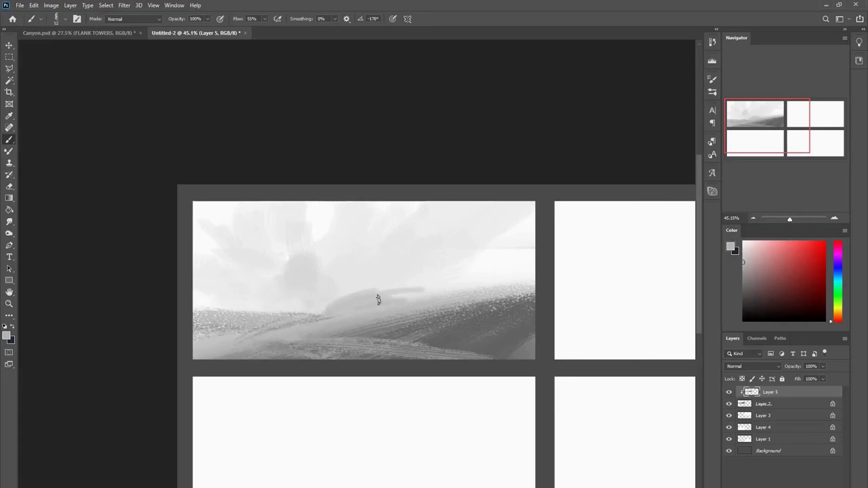
{"action": "left_click", "coordinate": [348, 299], "text": "alt"}
{"action": "right_click", "coordinate": [314, 300], "text": "alt"}
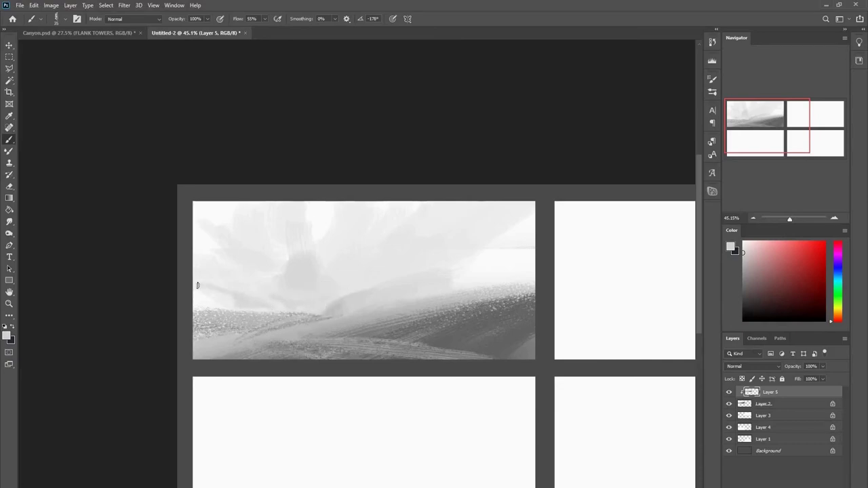
{"action": "left_click_drag", "start_coordinate": [225, 291], "coordinate": [197, 296]}
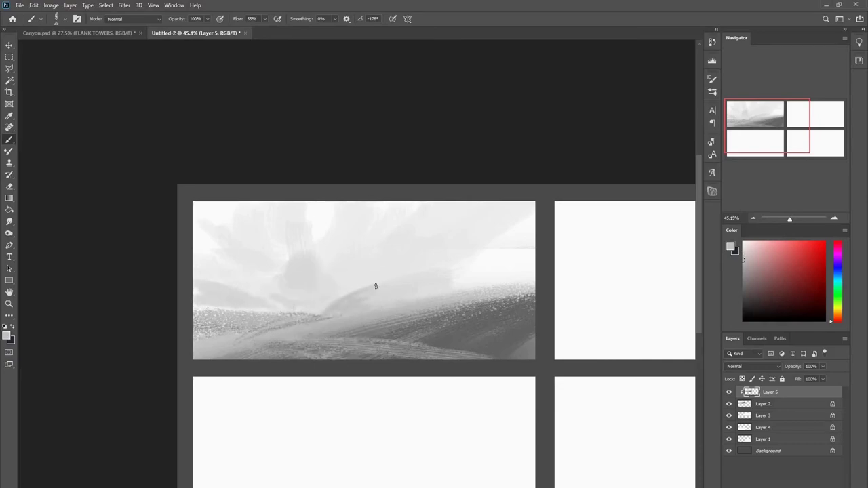
Step: Enlarge the brush and extend the middle ridge into a broad light gray hill reaching the panel's right edge
{"action": "key", "text": "]"}
{"action": "key", "text": "]"}
{"action": "key", "text": "]"}
{"action": "key", "text": "]"}
{"action": "key", "text": "]"}
{"action": "key", "text": "]"}
{"action": "key", "text": "]"}
{"action": "key", "text": "]"}
{"action": "key", "text": "]"}
{"action": "key", "text": "]"}
{"action": "key", "text": "]"}
{"action": "left_click", "coordinate": [349, 301], "text": "alt"}
{"action": "left_click_drag", "start_coordinate": [367, 302], "coordinate": [475, 271]}
{"action": "left_click", "coordinate": [461, 272], "text": "alt"}
{"action": "left_click", "coordinate": [459, 248], "text": "alt"}
{"action": "left_click_drag", "start_coordinate": [394, 296], "coordinate": [474, 279]}
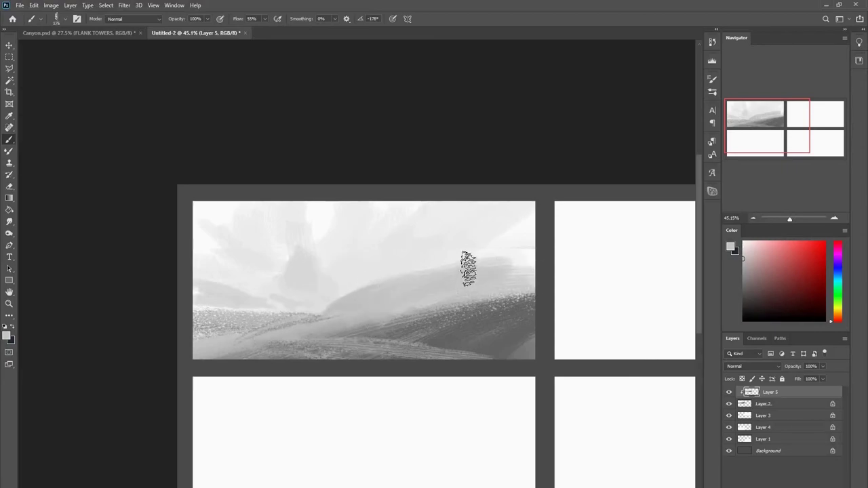
{"action": "right_click", "coordinate": [413, 286]}
{"action": "key", "text": "Escape"}
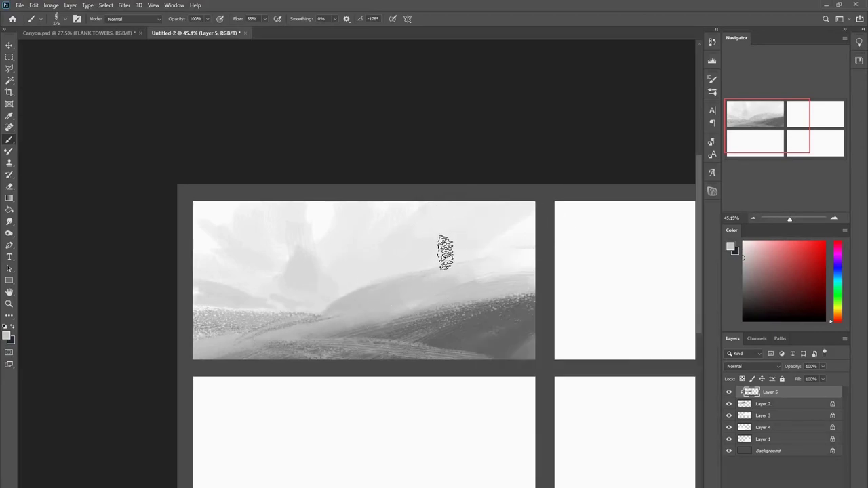
Step: Paint bright mist around the distant mountain's base and reshape the mountain into a sharp, pointed peak
{"action": "left_click_drag", "start_coordinate": [354, 273], "coordinate": [329, 273]}
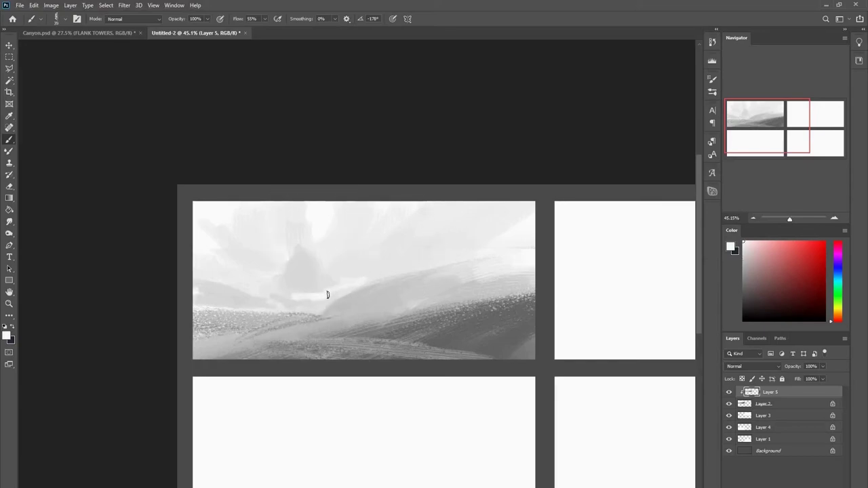
{"action": "left_click", "coordinate": [282, 297], "text": "alt"}
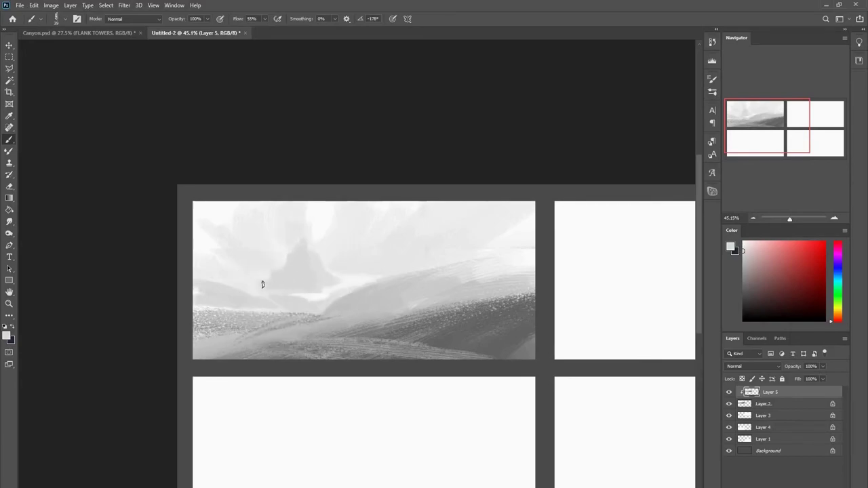
{"action": "left_click_drag", "start_coordinate": [309, 257], "coordinate": [300, 232]}
{"action": "left_click", "coordinate": [390, 257]}
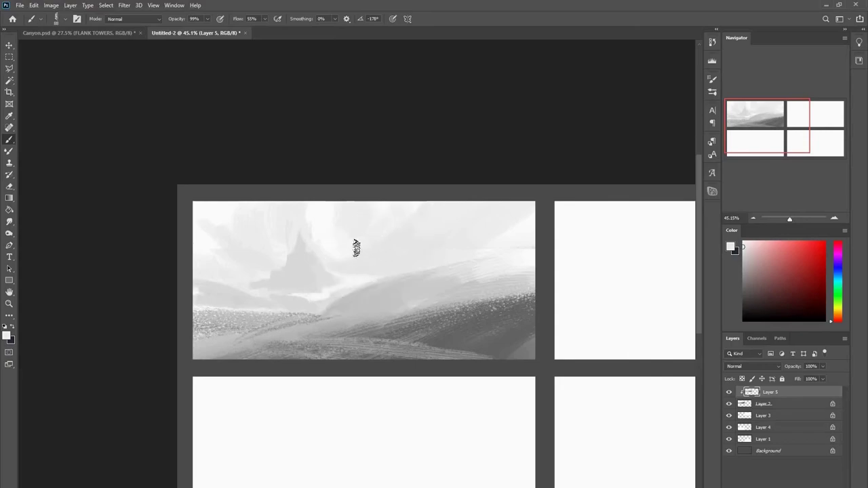
Step: Brush textured light gray cloud strokes into the sky left of the pointed peak
{"action": "left_click", "coordinate": [271, 257], "text": "alt"}
{"action": "left_click_drag", "start_coordinate": [233, 252], "coordinate": [279, 263]}
{"action": "mouse_move", "coordinate": [212, 226]}
{"action": "left_mouse_down"}
{"action": "mouse_move", "coordinate": [264, 202]}
{"action": "mouse_move", "coordinate": [242, 270]}
{"action": "mouse_move", "coordinate": [265, 227]}
{"action": "left_mouse_up"}
Step: Increase the contrast of Layer 5 with a Levels adjustment that deepens its shadows
{"action": "key", "text": "ctrl+l"}
{"action": "left_click_drag", "start_coordinate": [614, 288], "coordinate": [648, 289]}
{"action": "left_click_drag", "start_coordinate": [704, 290], "coordinate": [700, 292]}
{"action": "left_click", "coordinate": [766, 206]}
Step: Paint a tall near-black textured column flanked by two rounded forms on the right hill, undoing unwanted strokes
{"action": "left_click", "coordinate": [448, 331], "text": "alt"}
{"action": "mouse_move", "coordinate": [406, 314]}
{"action": "left_mouse_down"}
{"action": "mouse_move", "coordinate": [477, 310]}
{"action": "mouse_move", "coordinate": [437, 266]}
{"action": "left_mouse_up"}
{"action": "left_click_drag", "start_coordinate": [496, 294], "coordinate": [505, 274]}
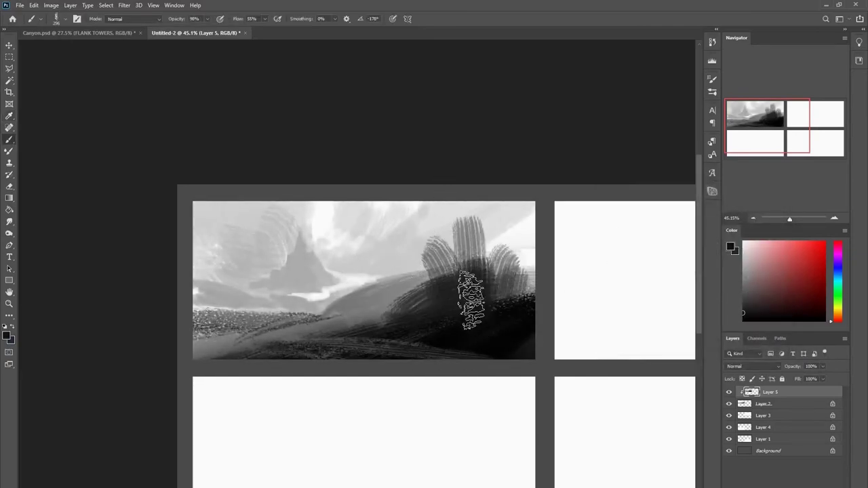
{"action": "left_click_drag", "start_coordinate": [468, 304], "coordinate": [465, 231]}
{"action": "left_click_drag", "start_coordinate": [483, 304], "coordinate": [518, 262]}
{"action": "key", "text": "ctrl+z"}
{"action": "key", "text": "ctrl+z"}
{"action": "key", "text": "ctrl+z"}
{"action": "key", "text": "ctrl+z"}
{"action": "key", "text": "ctrl+z"}
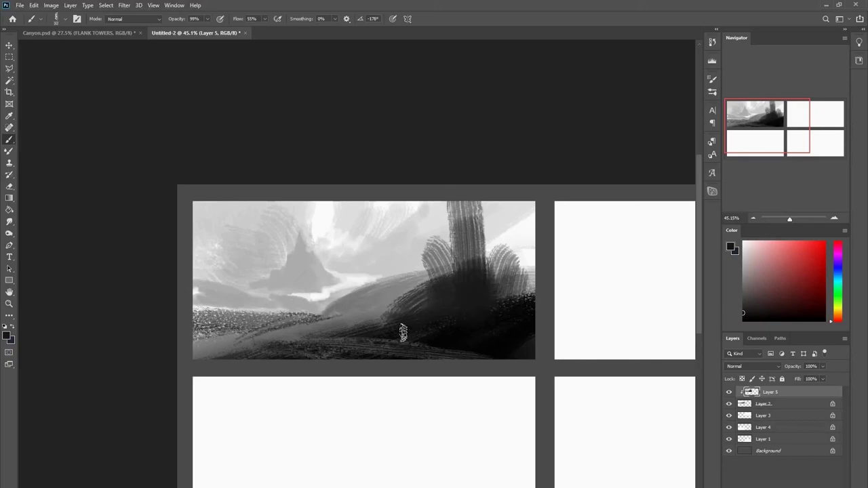
Step: Undo the last column strokes and paint a shorter near-black cloaked form on the right hill with a dark ledge beneath it
{"action": "key", "text": "ctrl+z"}
{"action": "key", "text": "ctrl+z"}
{"action": "key", "text": "alt"}
{"action": "mouse_move", "coordinate": [429, 313]}
{"action": "left_mouse_down"}
{"action": "mouse_move", "coordinate": [468, 295]}
{"action": "mouse_move", "coordinate": [453, 319]}
{"action": "left_mouse_up"}
{"action": "left_click", "coordinate": [371, 322], "text": "alt"}
{"action": "mouse_move", "coordinate": [355, 346]}
{"action": "left_mouse_down"}
{"action": "mouse_move", "coordinate": [428, 339]}
{"action": "mouse_move", "coordinate": [440, 346]}
{"action": "left_mouse_up"}
{"action": "mouse_move", "coordinate": [528, 298]}
{"action": "left_mouse_down"}
{"action": "mouse_move", "coordinate": [505, 308]}
{"action": "mouse_move", "coordinate": [530, 297]}
{"action": "left_mouse_up"}
Step: Brush sampled gray tones across the lower foreground slope and the edge of the dark ledge
{"action": "left_click", "coordinate": [377, 306], "text": "alt"}
{"action": "mouse_move", "coordinate": [339, 324]}
{"action": "left_mouse_down"}
{"action": "mouse_move", "coordinate": [276, 366]}
{"action": "mouse_move", "coordinate": [215, 355]}
{"action": "left_mouse_up"}
{"action": "left_click", "coordinate": [208, 353], "text": "alt"}
{"action": "mouse_move", "coordinate": [274, 315]}
{"action": "left_mouse_down"}
{"action": "mouse_move", "coordinate": [196, 330]}
{"action": "mouse_move", "coordinate": [331, 319]}
{"action": "left_mouse_up"}
{"action": "left_click", "coordinate": [357, 333], "text": "alt"}
{"action": "left_click_drag", "start_coordinate": [294, 342], "coordinate": [221, 356]}
{"action": "left_click", "coordinate": [327, 338], "text": "alt"}
Step: Enlarge the brush and lay broad sampled gray strokes over the left hill
{"action": "key", "text": "bracketright"}
{"action": "key", "text": "bracketright"}
{"action": "key", "text": "bracketright"}
{"action": "key", "text": "bracketright"}
{"action": "key", "text": "bracketright"}
{"action": "key", "text": "bracketright"}
{"action": "mouse_move", "coordinate": [303, 325]}
{"action": "left_mouse_down"}
{"action": "mouse_move", "coordinate": [225, 341]}
{"action": "mouse_move", "coordinate": [229, 324]}
{"action": "left_mouse_up"}
{"action": "left_click", "coordinate": [316, 320], "text": "alt"}
Step: Enlarge the brush further and cover the left hill with dark gray strokes, undoing an unwanted stroke
{"action": "key", "text": "bracketright"}
{"action": "key", "text": "bracketright"}
{"action": "key", "text": "bracketright"}
{"action": "key", "text": "bracketright"}
{"action": "key", "text": "bracketright"}
{"action": "key", "text": "bracketright"}
{"action": "left_click_drag", "start_coordinate": [190, 349], "coordinate": [271, 343]}
{"action": "key", "text": "ctrl+z"}
{"action": "left_click", "coordinate": [249, 345], "text": "alt"}
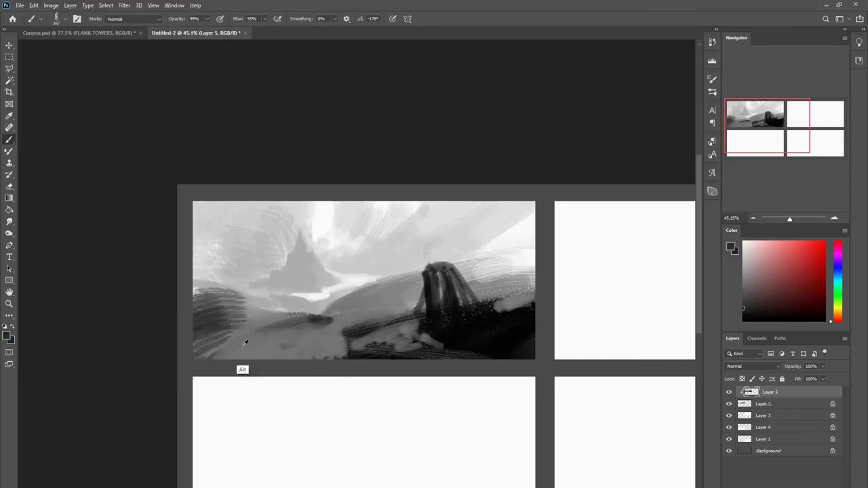
{"action": "mouse_move", "coordinate": [203, 314]}
{"action": "left_mouse_down"}
{"action": "mouse_move", "coordinate": [277, 325]}
{"action": "mouse_move", "coordinate": [269, 325]}
{"action": "left_mouse_up"}
Step: Paint small dark rocks along the valley edge and a pale winding path in the foreground
{"action": "left_click", "coordinate": [311, 295], "text": "alt"}
{"action": "left_click_drag", "start_coordinate": [250, 296], "coordinate": [277, 313]}
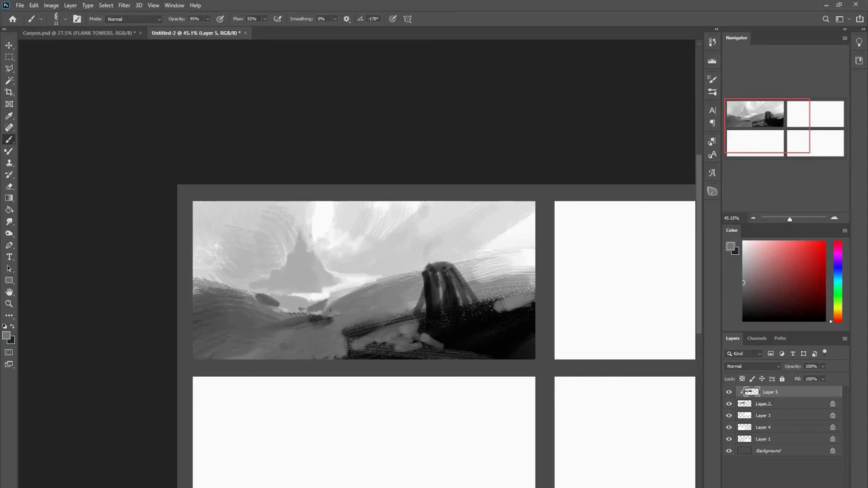
{"action": "left_click", "coordinate": [334, 296], "text": "alt"}
{"action": "mouse_move", "coordinate": [331, 298]}
{"action": "left_mouse_down"}
{"action": "mouse_move", "coordinate": [313, 309]}
{"action": "mouse_move", "coordinate": [306, 289]}
{"action": "mouse_move", "coordinate": [321, 290]}
{"action": "left_mouse_up"}
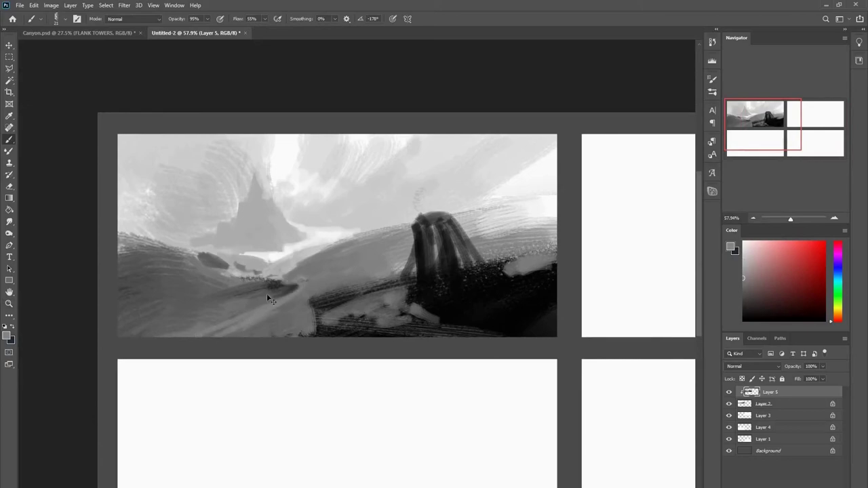
{"action": "left_click", "coordinate": [295, 310], "text": "alt"}
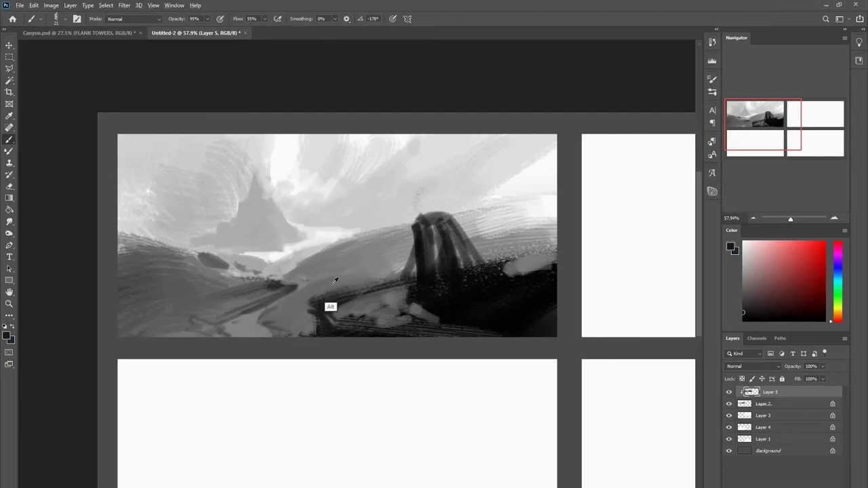
Step: Darken the foreground ledge and paint the cloaked figure's body, head and windblown hair
{"action": "mouse_move", "coordinate": [326, 330]}
{"action": "left_mouse_down"}
{"action": "mouse_move", "coordinate": [389, 285]}
{"action": "mouse_move", "coordinate": [427, 327]}
{"action": "left_mouse_up"}
{"action": "left_click", "coordinate": [431, 276], "text": "alt"}
{"action": "mouse_move", "coordinate": [418, 222]}
{"action": "left_mouse_down"}
{"action": "mouse_move", "coordinate": [465, 233]}
{"action": "mouse_move", "coordinate": [434, 274]}
{"action": "left_mouse_up"}
{"action": "mouse_move", "coordinate": [416, 201]}
{"action": "left_mouse_down"}
{"action": "mouse_move", "coordinate": [434, 198]}
{"action": "mouse_move", "coordinate": [449, 213]}
{"action": "left_mouse_up"}
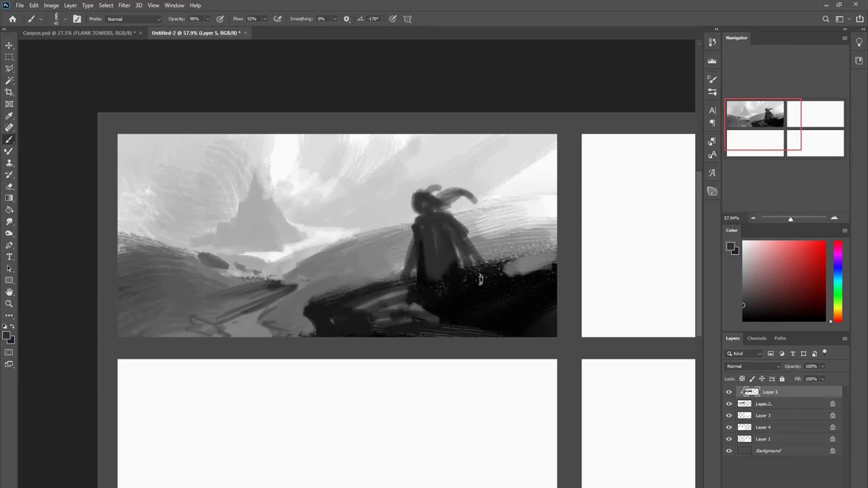
Step: Enlarge the brush and fill the figure's cloak with broad near-black strokes that merge into the hill
{"action": "left_click", "coordinate": [444, 297], "text": "alt"}
{"action": "left_click", "coordinate": [444, 237], "text": "alt"}
{"action": "key", "text": "bracketright"}
{"action": "key", "text": "bracketright"}
{"action": "key", "text": "bracketright"}
{"action": "key", "text": "bracketright"}
{"action": "key", "text": "bracketright"}
{"action": "key", "text": "bracketright"}
{"action": "key", "text": "bracketright"}
{"action": "key", "text": "bracketright"}
{"action": "left_click", "coordinate": [454, 285], "text": "alt"}
{"action": "mouse_move", "coordinate": [441, 237]}
{"action": "left_mouse_down"}
{"action": "mouse_move", "coordinate": [460, 271]}
{"action": "mouse_move", "coordinate": [476, 272]}
{"action": "left_mouse_up"}
Step: Soften the figure's windblown hair and shade the folds of the cloak with sampled dark grays
{"action": "left_click", "coordinate": [469, 226], "text": "alt"}
{"action": "mouse_move", "coordinate": [482, 205]}
{"action": "left_mouse_down"}
{"action": "mouse_move", "coordinate": [449, 192]}
{"action": "mouse_move", "coordinate": [468, 197]}
{"action": "mouse_move", "coordinate": [439, 206]}
{"action": "left_mouse_up"}
{"action": "left_click", "coordinate": [430, 209], "text": "alt"}
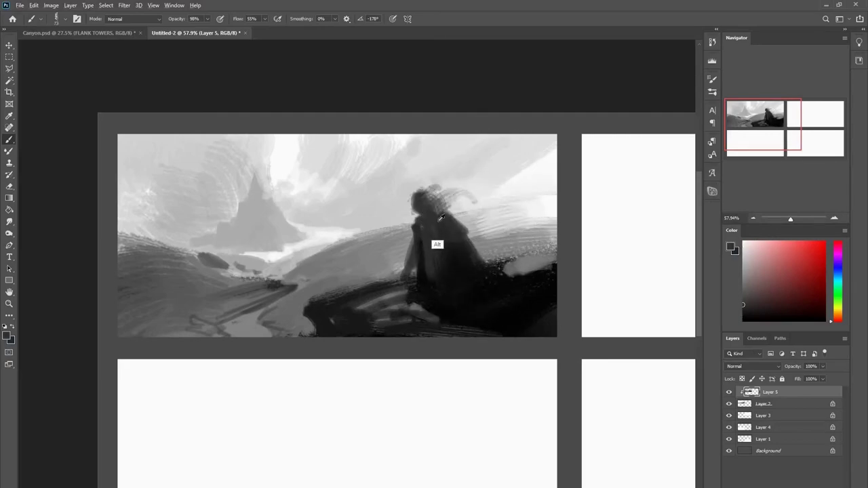
{"action": "left_click", "coordinate": [445, 244], "text": "alt"}
{"action": "left_click_drag", "start_coordinate": [440, 252], "coordinate": [475, 305]}
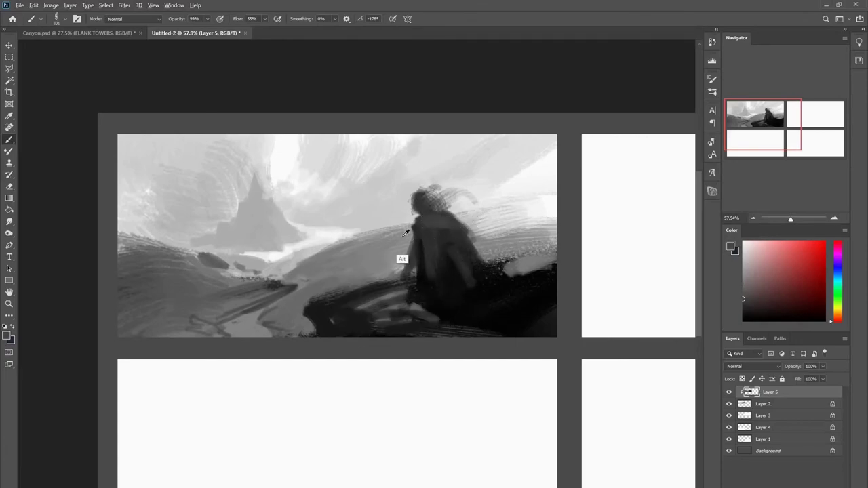
{"action": "left_click", "coordinate": [429, 265], "text": "alt"}
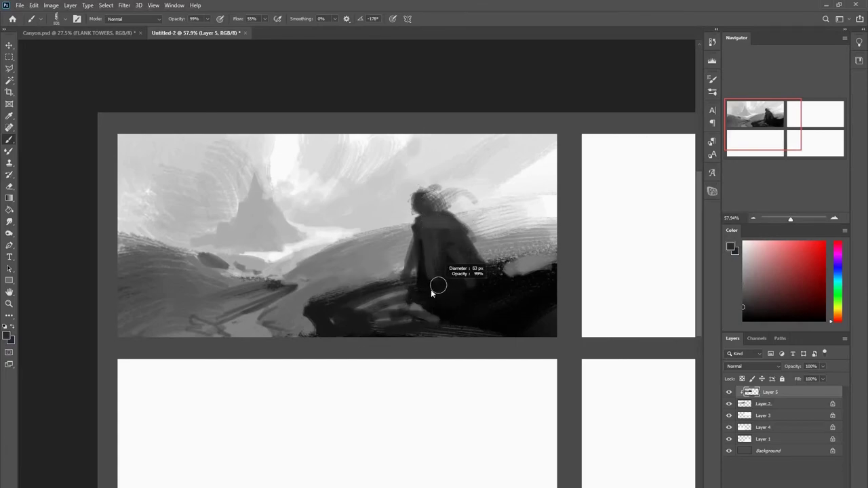
{"action": "mouse_move", "coordinate": [442, 272]}
{"action": "left_mouse_down"}
{"action": "mouse_move", "coordinate": [407, 255]}
{"action": "mouse_move", "coordinate": [431, 269]}
{"action": "left_mouse_up"}
Step: Reshape the cloak's left edge and extend the dark rock beside the figure's base
{"action": "left_click", "coordinate": [409, 270], "text": "alt"}
{"action": "mouse_move", "coordinate": [413, 231]}
{"action": "left_mouse_down"}
{"action": "mouse_move", "coordinate": [396, 290]}
{"action": "mouse_move", "coordinate": [362, 287]}
{"action": "mouse_move", "coordinate": [385, 290]}
{"action": "left_mouse_up"}
{"action": "left_click", "coordinate": [365, 296], "text": "alt"}
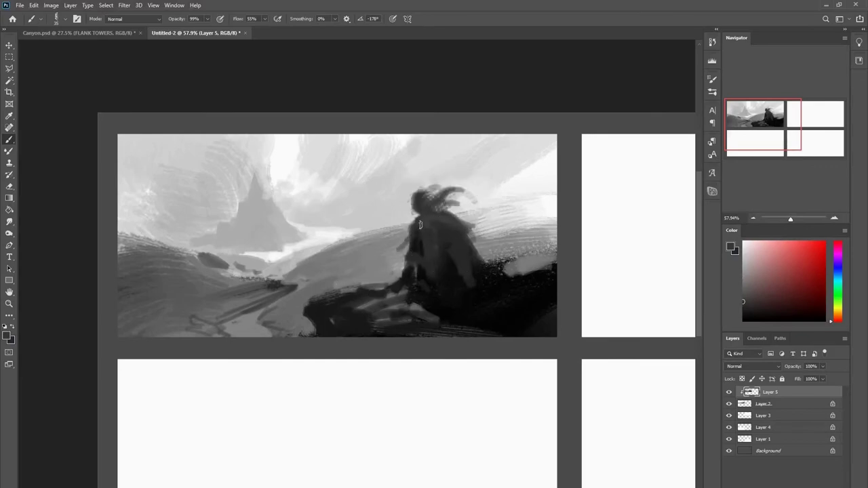
Step: Paint a staff across the figure's shoulders with a raised arm holding it, undoing an unwanted stroke
{"action": "left_click_drag", "start_coordinate": [377, 199], "coordinate": [438, 238]}
{"action": "left_click_drag", "start_coordinate": [379, 198], "coordinate": [439, 215]}
{"action": "key", "text": "ctrl+z"}
{"action": "left_click_drag", "start_coordinate": [379, 198], "coordinate": [485, 232]}
{"action": "left_click_drag", "start_coordinate": [387, 211], "coordinate": [486, 232]}
{"action": "mouse_move", "coordinate": [599, 380]}
{"action": "left_mouse_down"}
{"action": "mouse_move", "coordinate": [489, 341]}
{"action": "mouse_move", "coordinate": [641, 405]}
{"action": "left_mouse_up"}
{"action": "left_click_drag", "start_coordinate": [640, 406], "coordinate": [648, 406]}
{"action": "left_click", "coordinate": [442, 267], "text": "alt"}
{"action": "mouse_move", "coordinate": [420, 221]}
{"action": "left_mouse_down"}
{"action": "mouse_move", "coordinate": [427, 227]}
{"action": "mouse_move", "coordinate": [434, 208]}
{"action": "left_mouse_up"}
Step: Paint small rounded gray bushes on the middle hill beside the path
{"action": "key", "text": "e"}
{"action": "left_click_drag", "start_coordinate": [472, 309], "coordinate": [398, 333]}
{"action": "key", "text": "b"}
{"action": "left_click", "coordinate": [327, 340], "text": "alt"}
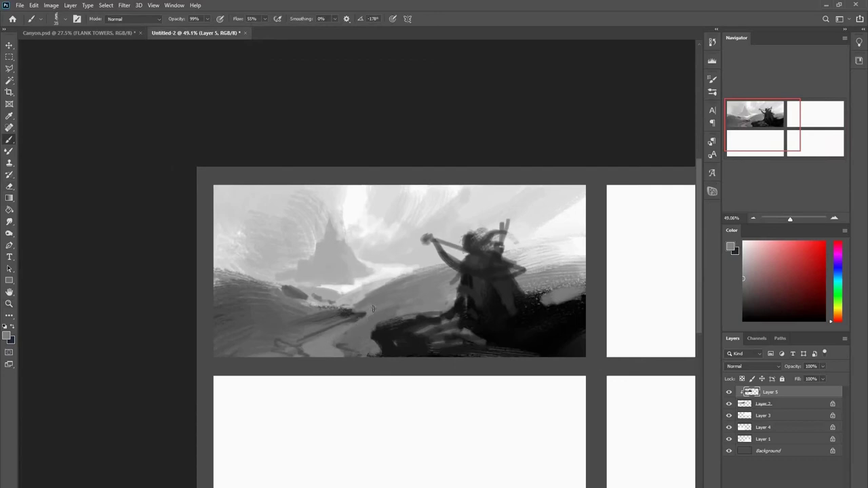
{"action": "mouse_move", "coordinate": [349, 311]}
{"action": "left_mouse_down"}
{"action": "mouse_move", "coordinate": [318, 315]}
{"action": "mouse_move", "coordinate": [382, 315]}
{"action": "left_mouse_up"}
{"action": "left_click", "coordinate": [359, 311], "text": "alt"}
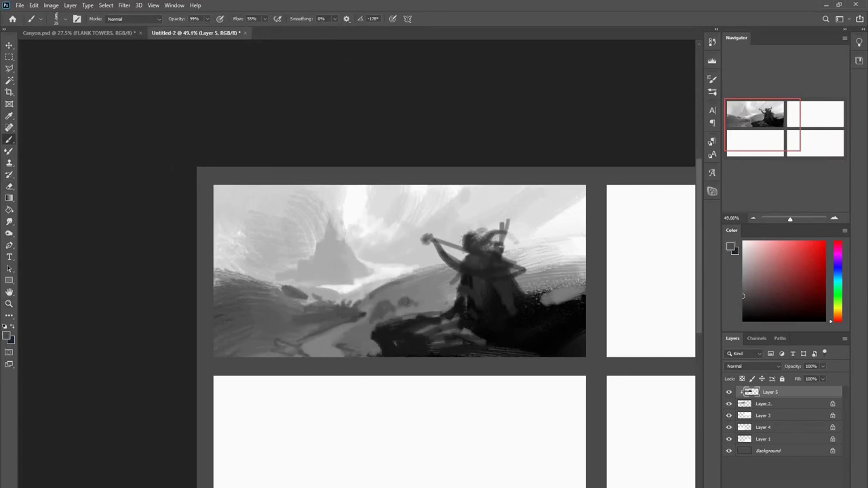
Step: Cover the left hill beside the path with smoother mid-gray strokes sampled from the painting
{"action": "left_click", "coordinate": [302, 333], "text": "alt"}
{"action": "left_click_drag", "start_coordinate": [304, 310], "coordinate": [333, 316]}
{"action": "right_click", "coordinate": [337, 313]}
{"action": "left_click", "coordinate": [330, 291]}
{"action": "left_click", "coordinate": [301, 332], "text": "alt"}
{"action": "left_click_drag", "start_coordinate": [232, 335], "coordinate": [249, 341]}
{"action": "left_click_drag", "start_coordinate": [287, 306], "coordinate": [273, 314]}
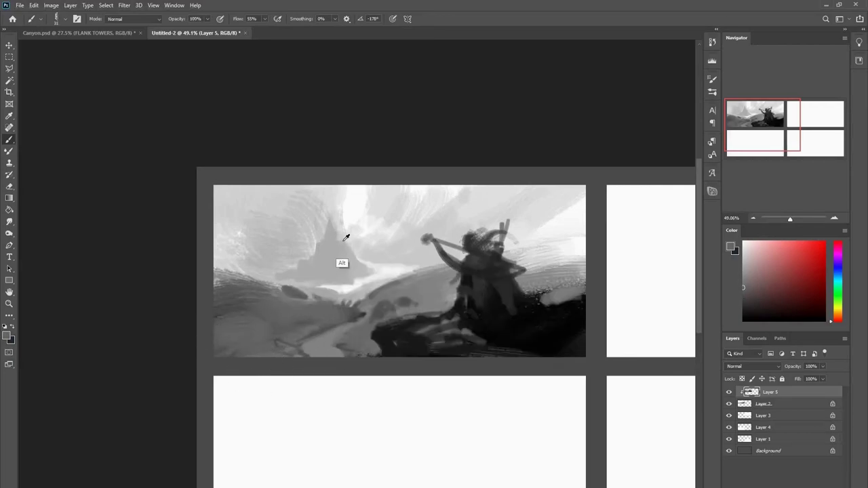
Step: Brush mid-gray strokes over the right hill behind the figure and rework the dark foreground ledge and path
{"action": "left_click", "coordinate": [386, 292], "text": "alt"}
{"action": "left_click_drag", "start_coordinate": [444, 290], "coordinate": [426, 296]}
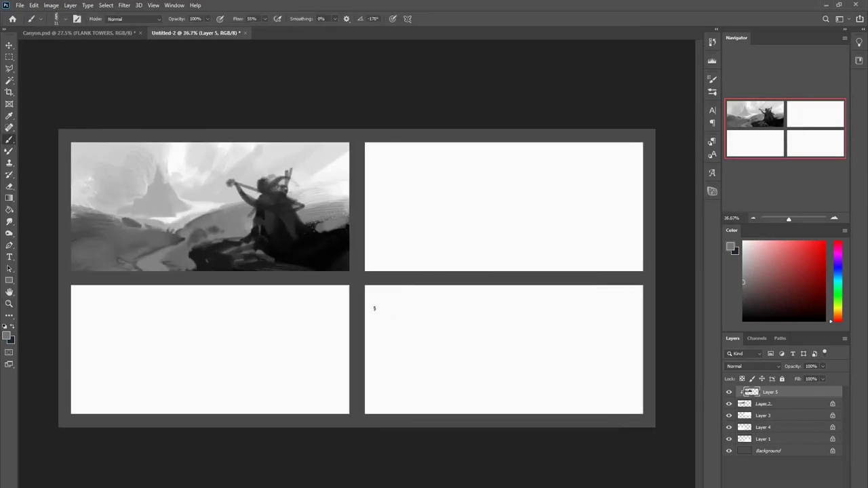
{"action": "left_click_drag", "start_coordinate": [242, 270], "coordinate": [248, 273]}
{"action": "mouse_move", "coordinate": [207, 260]}
{"action": "left_mouse_down"}
{"action": "mouse_move", "coordinate": [304, 267]}
{"action": "mouse_move", "coordinate": [237, 265]}
{"action": "left_mouse_up"}
{"action": "mouse_move", "coordinate": [314, 234]}
{"action": "left_mouse_down"}
{"action": "mouse_move", "coordinate": [347, 218]}
{"action": "mouse_move", "coordinate": [348, 230]}
{"action": "left_mouse_up"}
{"action": "left_click_drag", "start_coordinate": [296, 265], "coordinate": [273, 260]}
{"action": "mouse_move", "coordinate": [218, 262]}
{"action": "left_mouse_down"}
{"action": "mouse_move", "coordinate": [325, 250]}
{"action": "mouse_move", "coordinate": [335, 268]}
{"action": "mouse_move", "coordinate": [297, 258]}
{"action": "mouse_move", "coordinate": [330, 253]}
{"action": "left_mouse_up"}
{"action": "mouse_move", "coordinate": [219, 266]}
{"action": "left_mouse_down"}
{"action": "mouse_move", "coordinate": [287, 259]}
{"action": "mouse_move", "coordinate": [266, 231]}
{"action": "mouse_move", "coordinate": [305, 223]}
{"action": "mouse_move", "coordinate": [325, 229]}
{"action": "mouse_move", "coordinate": [343, 211]}
{"action": "mouse_move", "coordinate": [369, 234]}
{"action": "left_mouse_up"}
{"action": "left_click", "coordinate": [224, 243], "text": "alt"}
{"action": "left_click_drag", "start_coordinate": [216, 253], "coordinate": [236, 242]}
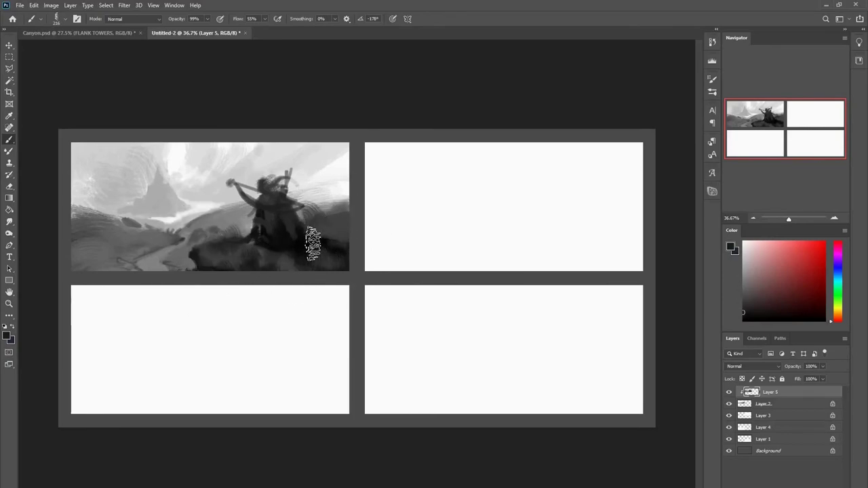
{"action": "left_click_drag", "start_coordinate": [307, 293], "coordinate": [326, 293]}
{"action": "left_click_drag", "start_coordinate": [326, 294], "coordinate": [383, 305]}
{"action": "left_click", "coordinate": [259, 210], "text": "alt"}
{"action": "left_click_drag", "start_coordinate": [295, 256], "coordinate": [249, 266]}
{"action": "mouse_move", "coordinate": [250, 250]}
{"action": "left_mouse_down"}
{"action": "mouse_move", "coordinate": [286, 255]}
{"action": "mouse_move", "coordinate": [284, 237]}
{"action": "mouse_move", "coordinate": [310, 248]}
{"action": "left_mouse_up"}
{"action": "left_click_drag", "start_coordinate": [314, 206], "coordinate": [297, 209]}
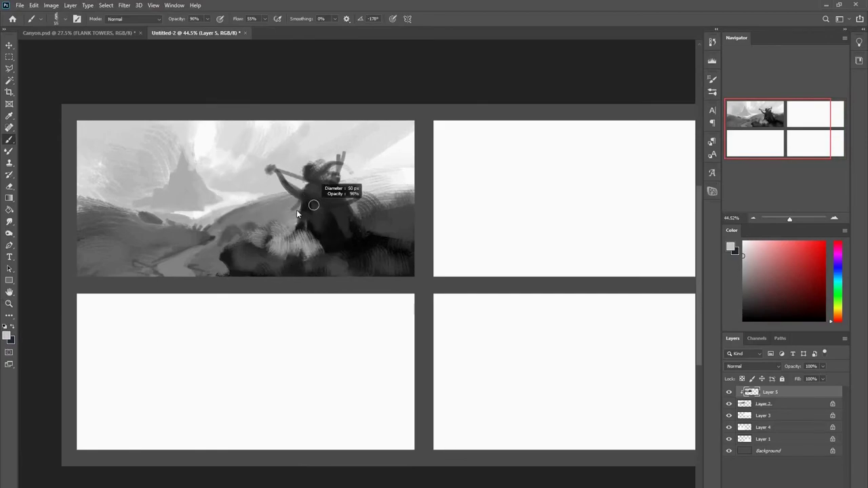
{"action": "key", "text": "ctrl+z"}
{"action": "key", "text": "ctrl+z"}
{"action": "key", "text": "ctrl+z"}
Step: Dab pale textured tufts onto the foreground ledge and light accents onto the figure's head and arms
{"action": "mouse_move", "coordinate": [266, 248]}
{"action": "left_mouse_down"}
{"action": "mouse_move", "coordinate": [267, 260]}
{"action": "mouse_move", "coordinate": [283, 247]}
{"action": "left_mouse_up"}
{"action": "left_click_drag", "start_coordinate": [297, 245], "coordinate": [303, 252]}
{"action": "left_click_drag", "start_coordinate": [308, 203], "coordinate": [300, 203]}
{"action": "left_click_drag", "start_coordinate": [308, 168], "coordinate": [300, 169]}
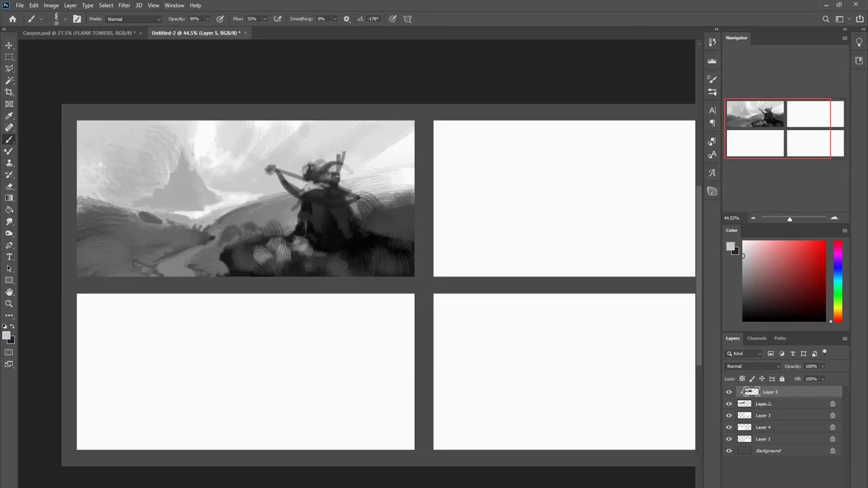
{"action": "left_click", "coordinate": [312, 188], "text": "alt"}
Step: Brush sampled light sky gray over the pointed peak and the sky beside it to break up its silhouette
{"action": "left_click", "coordinate": [182, 132], "text": "alt"}
{"action": "mouse_move", "coordinate": [181, 157]}
{"action": "left_mouse_down"}
{"action": "mouse_move", "coordinate": [174, 190]}
{"action": "mouse_move", "coordinate": [177, 178]}
{"action": "left_mouse_up"}
{"action": "left_click_drag", "start_coordinate": [164, 166], "coordinate": [131, 154]}
{"action": "left_click", "coordinate": [180, 165], "text": "alt"}
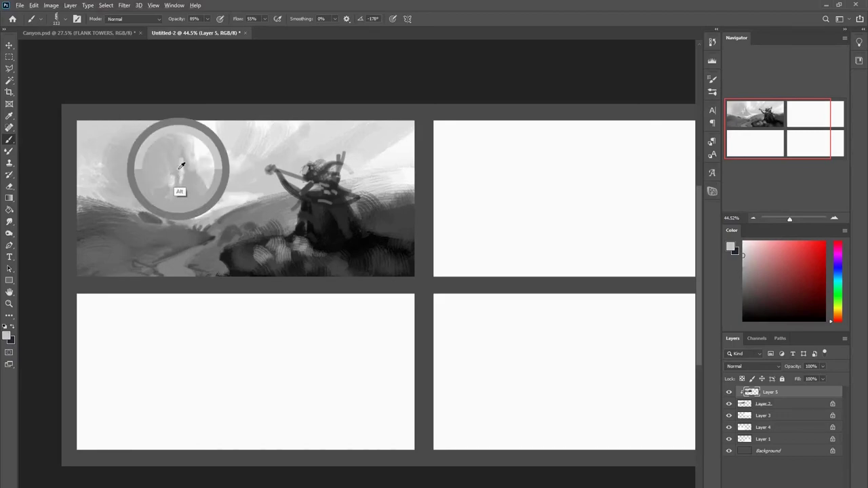
Step: Paint bright cloud and mist strokes around the right side of the distant peak
{"action": "left_click", "coordinate": [203, 134], "text": "alt"}
{"action": "mouse_move", "coordinate": [196, 129]}
{"action": "left_mouse_down"}
{"action": "mouse_move", "coordinate": [223, 106]}
{"action": "mouse_move", "coordinate": [213, 158]}
{"action": "mouse_move", "coordinate": [180, 131]}
{"action": "mouse_move", "coordinate": [225, 185]}
{"action": "left_mouse_up"}
{"action": "left_click", "coordinate": [190, 161], "text": "alt"}
{"action": "left_click_drag", "start_coordinate": [232, 194], "coordinate": [218, 191]}
{"action": "left_click", "coordinate": [217, 143], "text": "alt"}
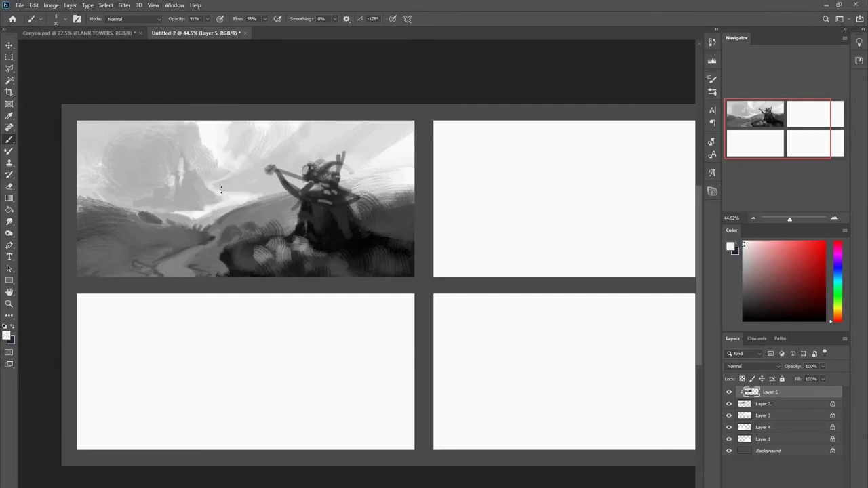
{"action": "left_click_drag", "start_coordinate": [248, 189], "coordinate": [239, 188]}
{"action": "left_click_drag", "start_coordinate": [546, 314], "coordinate": [530, 316]}
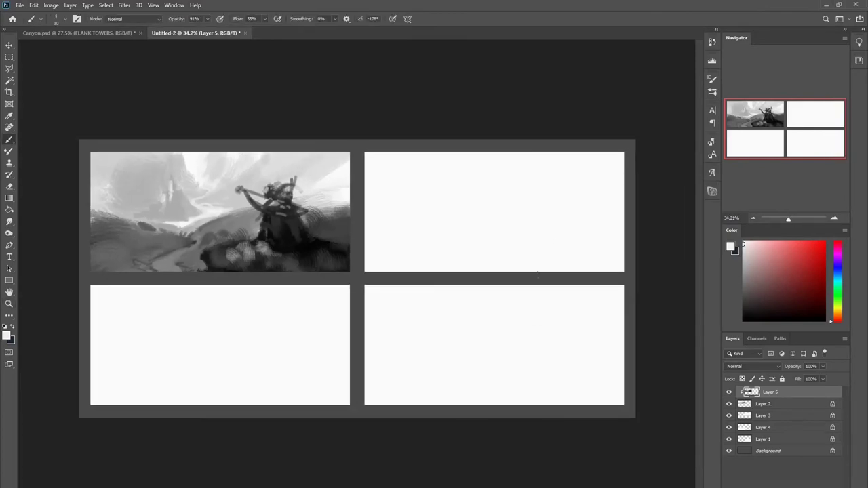
Step: Add a new layer clipped to Layer 3 for the upper-right panel
{"action": "left_click", "coordinate": [765, 405]}
{"action": "left_click", "coordinate": [729, 405]}
{"action": "left_click", "coordinate": [729, 405]}
{"action": "double_click", "coordinate": [748, 417]}
{"action": "key", "text": "Escape"}
{"action": "key", "text": "ctrl+shift+alt+n"}
{"action": "key", "text": "ctrl+alt+g"}
{"action": "left_click_drag", "start_coordinate": [493, 246], "coordinate": [507, 245]}
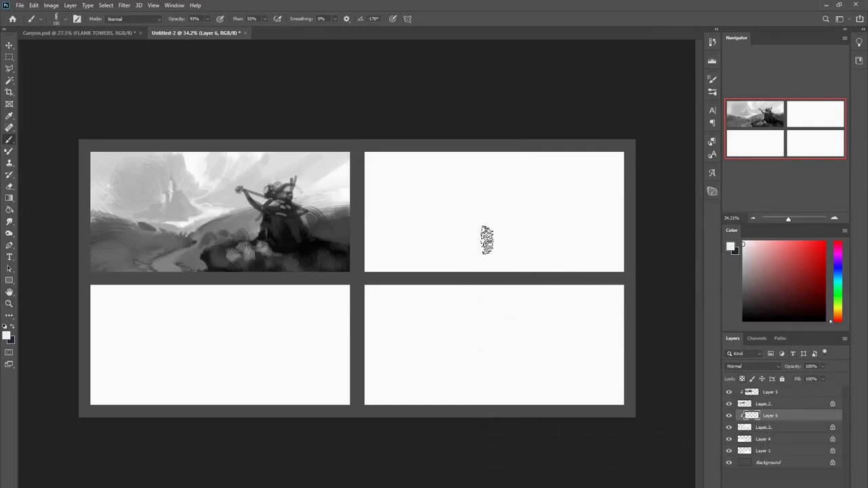
Step: Cover the upper-right panel with broad mid-gray strokes using a gray sampled from the first sketch
{"action": "left_click", "coordinate": [340, 243], "text": "alt"}
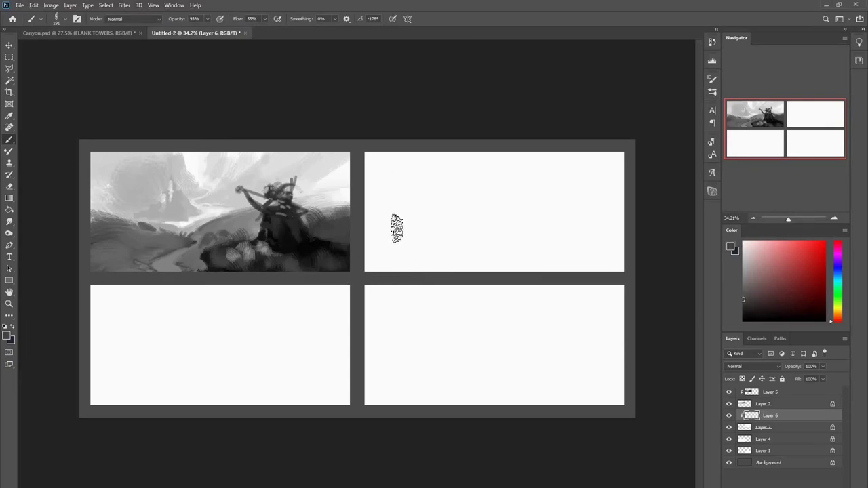
{"action": "left_click", "coordinate": [242, 221], "text": "alt"}
{"action": "left_click_drag", "start_coordinate": [405, 216], "coordinate": [434, 220]}
{"action": "mouse_move", "coordinate": [360, 185]}
{"action": "left_mouse_down"}
{"action": "mouse_move", "coordinate": [329, 207]}
{"action": "mouse_move", "coordinate": [610, 184]}
{"action": "left_mouse_up"}
{"action": "mouse_move", "coordinate": [440, 242]}
{"action": "left_mouse_down"}
{"action": "mouse_move", "coordinate": [492, 275]}
{"action": "mouse_move", "coordinate": [417, 270]}
{"action": "mouse_move", "coordinate": [476, 269]}
{"action": "mouse_move", "coordinate": [459, 283]}
{"action": "mouse_move", "coordinate": [406, 269]}
{"action": "mouse_move", "coordinate": [513, 291]}
{"action": "left_mouse_up"}
{"action": "left_click_drag", "start_coordinate": [473, 253], "coordinate": [459, 262]}
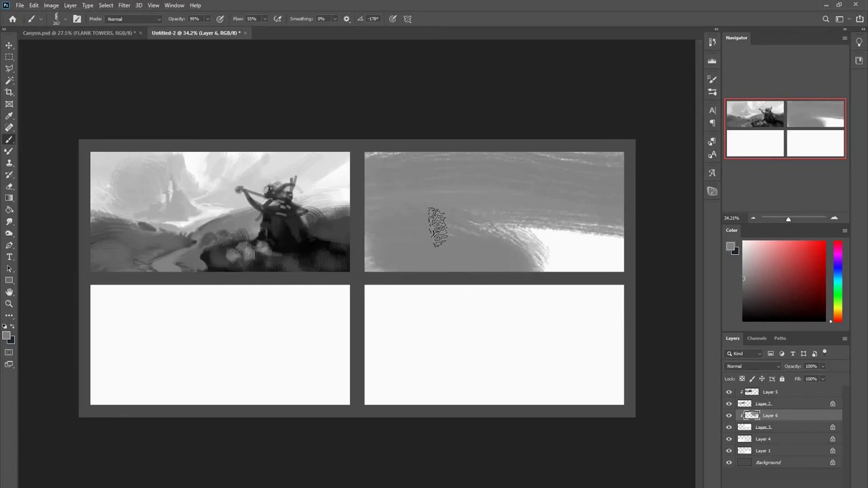
{"action": "key", "text": "alt"}
{"action": "mouse_move", "coordinate": [514, 241]}
{"action": "left_mouse_down"}
{"action": "mouse_move", "coordinate": [599, 257]}
{"action": "mouse_move", "coordinate": [511, 270]}
{"action": "left_mouse_up"}
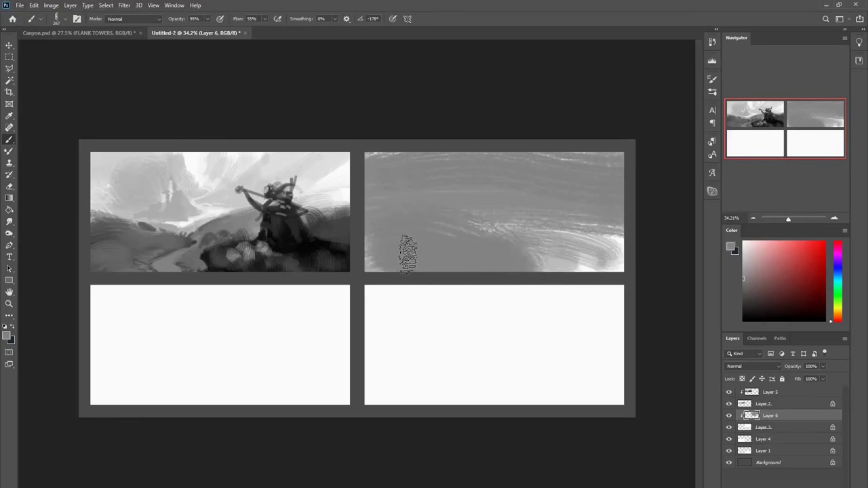
Step: Paint a dark textured figure silhouette left of center in the upper-right panel
{"action": "left_click", "coordinate": [304, 242], "text": "alt"}
{"action": "left_click_drag", "start_coordinate": [433, 239], "coordinate": [420, 267]}
{"action": "left_click_drag", "start_coordinate": [425, 222], "coordinate": [410, 268]}
{"action": "left_click_drag", "start_coordinate": [432, 220], "coordinate": [434, 267]}
{"action": "left_click_drag", "start_coordinate": [428, 203], "coordinate": [452, 272]}
Step: Paint a steep textured gray cliff on the right side of the upper-right panel
{"action": "left_click", "coordinate": [370, 254], "text": "alt"}
{"action": "mouse_move", "coordinate": [531, 196]}
{"action": "left_mouse_down"}
{"action": "mouse_move", "coordinate": [560, 262]}
{"action": "mouse_move", "coordinate": [581, 246]}
{"action": "left_mouse_up"}
{"action": "left_click_drag", "start_coordinate": [565, 194], "coordinate": [531, 208]}
{"action": "left_click", "coordinate": [474, 174], "text": "alt"}
{"action": "left_click_drag", "start_coordinate": [554, 174], "coordinate": [516, 200]}
{"action": "left_click_drag", "start_coordinate": [565, 190], "coordinate": [541, 247]}
Step: Darken the right cliff, add a matching slope on the left side and soften the right cliff's inner edge
{"action": "left_click", "coordinate": [448, 234], "text": "alt"}
{"action": "mouse_move", "coordinate": [525, 177]}
{"action": "left_mouse_down"}
{"action": "mouse_move", "coordinate": [601, 126]}
{"action": "mouse_move", "coordinate": [574, 246]}
{"action": "mouse_move", "coordinate": [548, 267]}
{"action": "left_mouse_up"}
{"action": "mouse_move", "coordinate": [373, 214]}
{"action": "left_mouse_down"}
{"action": "mouse_move", "coordinate": [394, 256]}
{"action": "mouse_move", "coordinate": [368, 179]}
{"action": "mouse_move", "coordinate": [387, 251]}
{"action": "left_mouse_up"}
{"action": "left_click_drag", "start_coordinate": [411, 190], "coordinate": [424, 204]}
{"action": "left_click", "coordinate": [508, 191], "text": "alt"}
{"action": "left_click_drag", "start_coordinate": [516, 193], "coordinate": [480, 298]}
Step: Define the hooded head and cloaked body of the near-black figure and paint a curved bow beside it
{"action": "left_click", "coordinate": [428, 242], "text": "alt"}
{"action": "left_click_drag", "start_coordinate": [437, 199], "coordinate": [425, 202]}
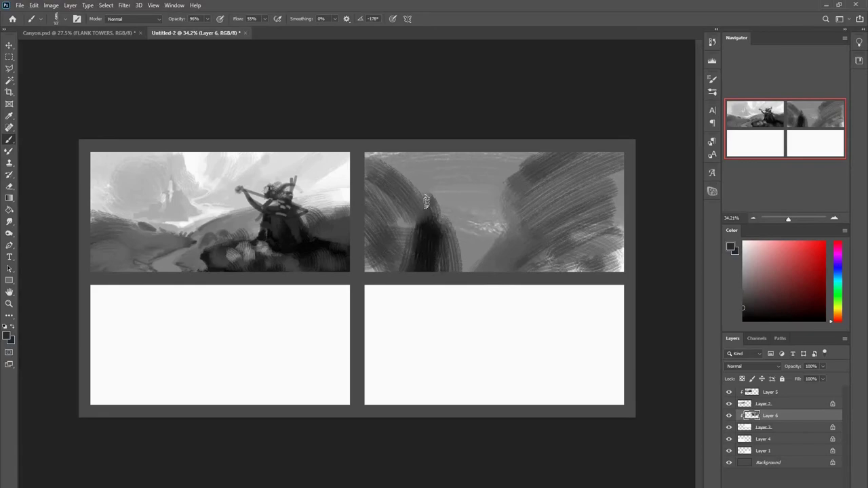
{"action": "mouse_move", "coordinate": [431, 246]}
{"action": "left_mouse_down"}
{"action": "mouse_move", "coordinate": [438, 264]}
{"action": "mouse_move", "coordinate": [468, 269]}
{"action": "left_mouse_up"}
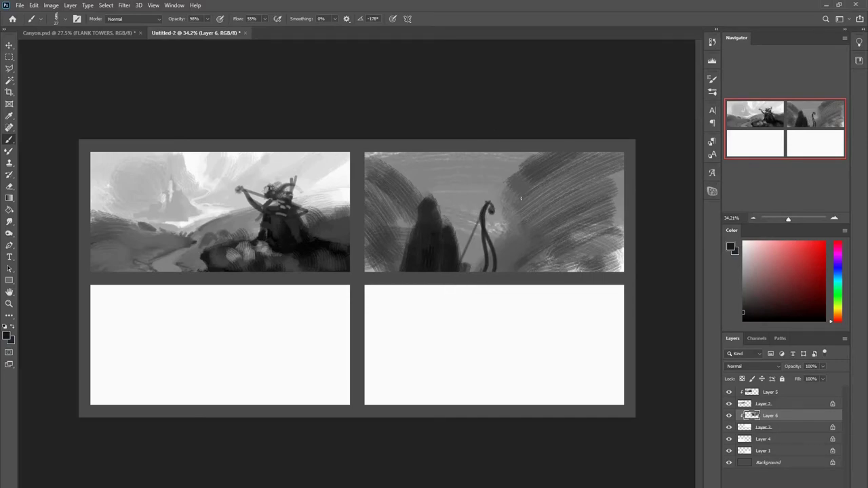
Step: Paint a small pale tower in the distance between the two cliffs
{"action": "left_click", "coordinate": [381, 150], "text": "alt"}
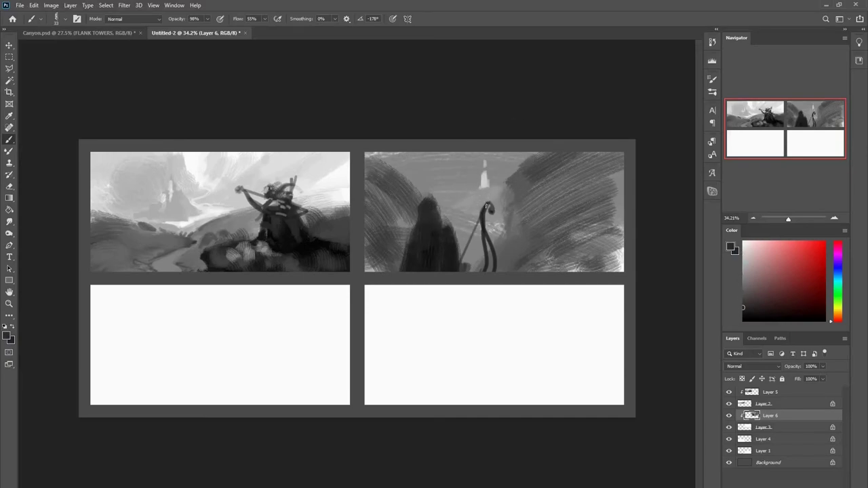
{"action": "left_click", "coordinate": [506, 176], "text": "alt"}
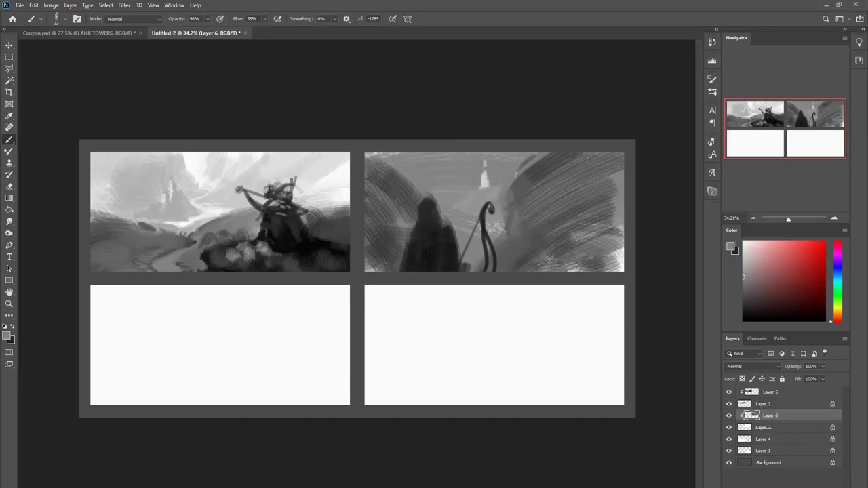
Step: Darken the right cliff's inner edge and lower part behind the bow in the upper-right panel
{"action": "left_click", "coordinate": [536, 205], "text": "alt"}
{"action": "mouse_move", "coordinate": [532, 201]}
{"action": "left_mouse_down"}
{"action": "mouse_move", "coordinate": [519, 209]}
{"action": "mouse_move", "coordinate": [541, 218]}
{"action": "left_mouse_up"}
{"action": "left_click_drag", "start_coordinate": [503, 245], "coordinate": [527, 240]}
{"action": "left_click_drag", "start_coordinate": [430, 213], "coordinate": [417, 220]}
{"action": "mouse_move", "coordinate": [514, 261]}
{"action": "left_mouse_down"}
{"action": "mouse_move", "coordinate": [469, 263]}
{"action": "mouse_move", "coordinate": [466, 284]}
{"action": "mouse_move", "coordinate": [589, 263]}
{"action": "left_mouse_up"}
Step: Paint a tall dark gray rock column behind the hooded figure, rising to the upper-right panel's top edge
{"action": "left_click", "coordinate": [483, 185], "text": "alt"}
{"action": "left_click_drag", "start_coordinate": [486, 181], "coordinate": [474, 183]}
{"action": "left_click", "coordinate": [400, 196], "text": "alt"}
{"action": "mouse_move", "coordinate": [421, 202]}
{"action": "left_mouse_down"}
{"action": "mouse_move", "coordinate": [427, 138]}
{"action": "mouse_move", "coordinate": [372, 164]}
{"action": "left_mouse_up"}
{"action": "mouse_move", "coordinate": [433, 201]}
{"action": "left_mouse_down"}
{"action": "mouse_move", "coordinate": [433, 137]}
{"action": "mouse_move", "coordinate": [435, 155]}
{"action": "left_mouse_up"}
{"action": "left_click_drag", "start_coordinate": [426, 190], "coordinate": [425, 159]}
{"action": "key", "text": "9"}
{"action": "key", "text": "9"}
{"action": "right_click", "coordinate": [483, 197], "text": "alt"}
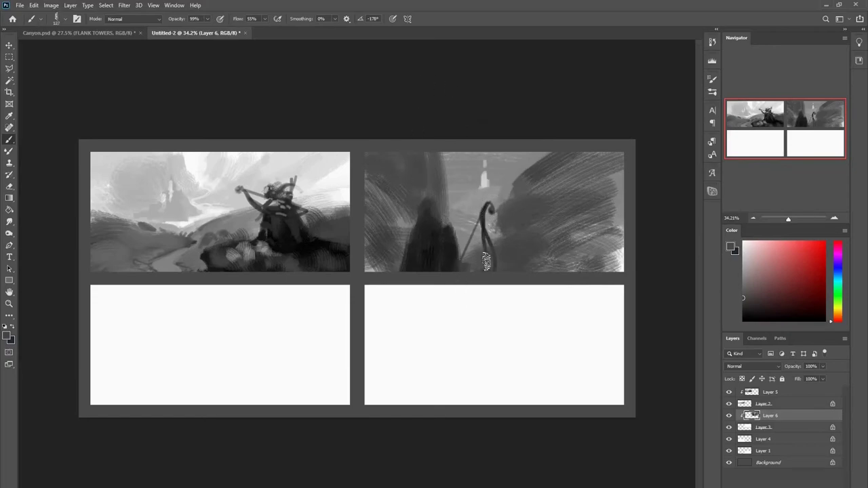
{"action": "key", "text": "w"}
{"action": "left_click", "coordinate": [428, 253]}
{"action": "left_click", "coordinate": [487, 225], "text": "shift"}
{"action": "key", "text": "ctrl+d"}
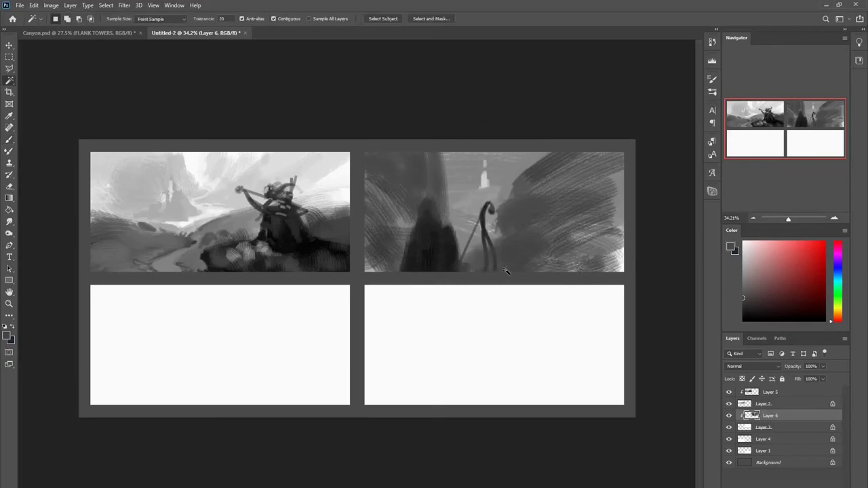
Step: Lasso the figure with its bow and place a copy on a new layer, scaled to 65.71% and shifted slightly left
{"action": "key", "text": "l"}
{"action": "left_click", "coordinate": [518, 274]}
{"action": "left_click", "coordinate": [518, 189]}
{"action": "left_click", "coordinate": [444, 191]}
{"action": "left_click", "coordinate": [518, 274]}
{"action": "key", "text": "ctrl+j"}
{"action": "key", "text": "ctrl+t"}
{"action": "left_click_drag", "start_coordinate": [519, 188], "coordinate": [484, 215]}
{"action": "left_click_drag", "start_coordinate": [462, 238], "coordinate": [468, 208]}
{"action": "mouse_move", "coordinate": [442, 241]}
{"action": "left_mouse_down"}
{"action": "mouse_move", "coordinate": [461, 245]}
{"action": "mouse_move", "coordinate": [456, 233]}
{"action": "left_mouse_up"}
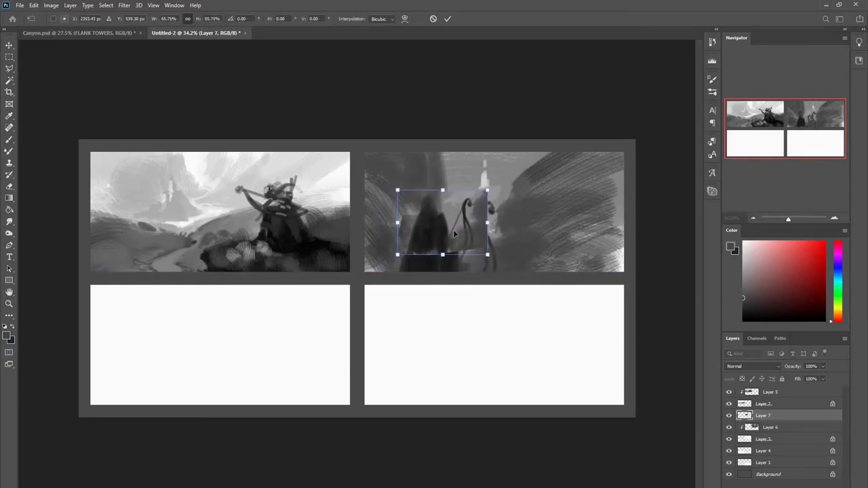
{"action": "key", "text": "Return"}
Step: Merge the layer holding the scaled figure with Layer 6 beneath it
{"action": "left_click_drag", "start_coordinate": [764, 416], "coordinate": [770, 427]}
{"action": "left_click", "coordinate": [770, 427], "text": "shift"}
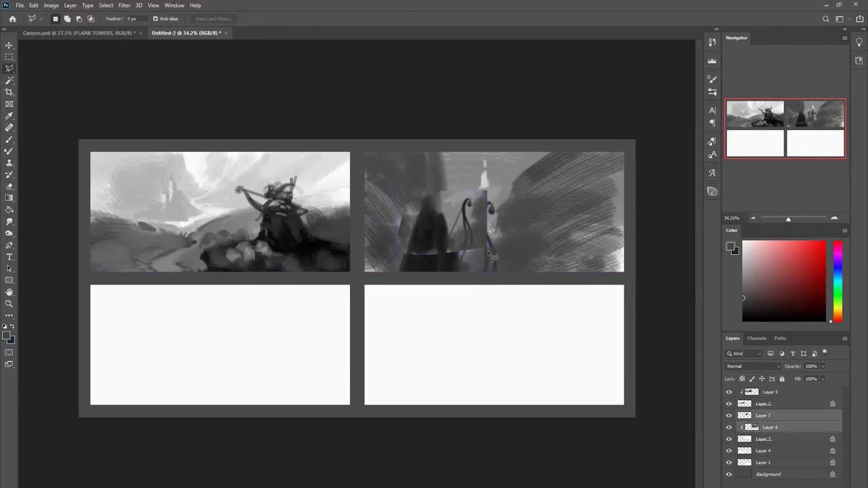
{"action": "key", "text": "b"}
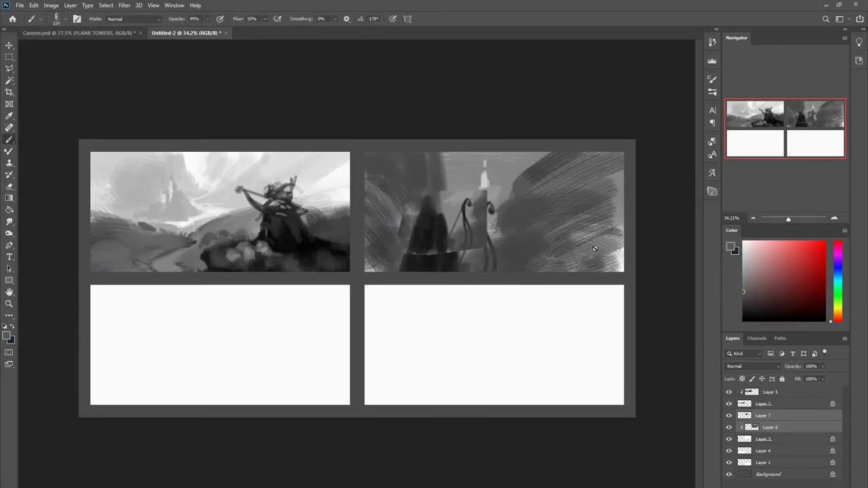
{"action": "key", "text": "ctrl+e"}
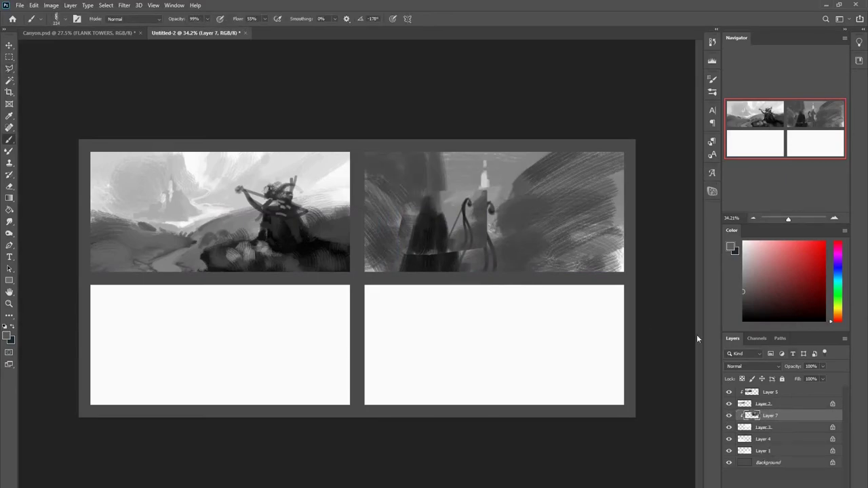
Step: Paint over the leftover original bow and the hard seams around the scaled figure with sampled surrounding grays
{"action": "key", "text": "e"}
{"action": "key", "text": "b"}
{"action": "left_click", "coordinate": [498, 216], "text": "alt"}
{"action": "left_click_drag", "start_coordinate": [489, 203], "coordinate": [483, 271]}
{"action": "left_click", "coordinate": [548, 233], "text": "alt"}
{"action": "left_click_drag", "start_coordinate": [454, 165], "coordinate": [436, 162]}
{"action": "left_click", "coordinate": [432, 237], "text": "alt"}
{"action": "left_click_drag", "start_coordinate": [426, 238], "coordinate": [423, 237]}
{"action": "left_click", "coordinate": [497, 208], "text": "alt"}
{"action": "left_click_drag", "start_coordinate": [486, 216], "coordinate": [481, 236]}
Step: Extend the figure's dark cloak to the panel's lower edge and paint out the scaled bow
{"action": "left_click", "coordinate": [457, 257], "text": "alt"}
{"action": "left_click_drag", "start_coordinate": [450, 265], "coordinate": [418, 278]}
{"action": "left_click_drag", "start_coordinate": [464, 246], "coordinate": [450, 247]}
{"action": "left_click", "coordinate": [481, 213], "text": "alt"}
{"action": "left_click_drag", "start_coordinate": [471, 202], "coordinate": [465, 256]}
{"action": "left_click_drag", "start_coordinate": [468, 221], "coordinate": [448, 291]}
{"action": "left_click", "coordinate": [447, 254], "text": "alt"}
{"action": "left_click_drag", "start_coordinate": [420, 225], "coordinate": [371, 239]}
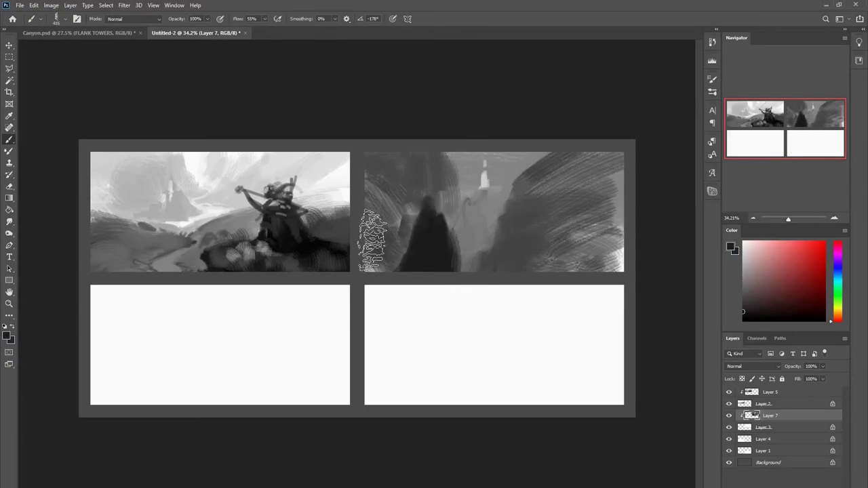
Step: Smooth both cliffs with broad mid-gray strokes, covering the hatched texture on the right cliff's inner side
{"action": "left_click", "coordinate": [443, 189], "text": "alt"}
{"action": "mouse_move", "coordinate": [421, 203]}
{"action": "left_mouse_down"}
{"action": "mouse_move", "coordinate": [443, 203]}
{"action": "mouse_move", "coordinate": [469, 275]}
{"action": "left_mouse_up"}
{"action": "left_click", "coordinate": [507, 210], "text": "alt"}
{"action": "left_click_drag", "start_coordinate": [508, 208], "coordinate": [608, 164]}
{"action": "left_click_drag", "start_coordinate": [566, 144], "coordinate": [505, 184]}
{"action": "left_click_drag", "start_coordinate": [573, 250], "coordinate": [542, 263]}
Step: Block in a near-black curved foreground slope beneath the right cliff
{"action": "left_click", "coordinate": [444, 236], "text": "alt"}
{"action": "left_click_drag", "start_coordinate": [479, 261], "coordinate": [528, 244]}
{"action": "mouse_move", "coordinate": [499, 258]}
{"action": "left_mouse_down"}
{"action": "mouse_move", "coordinate": [565, 243]}
{"action": "mouse_move", "coordinate": [565, 256]}
{"action": "left_mouse_up"}
Step: Cover the distant tower with sky gray and add pale vertical streaks along the right cliff's inner edge
{"action": "left_click", "coordinate": [502, 191], "text": "alt"}
{"action": "left_click_drag", "start_coordinate": [505, 182], "coordinate": [544, 140]}
{"action": "left_click", "coordinate": [501, 168], "text": "alt"}
{"action": "left_click_drag", "start_coordinate": [484, 162], "coordinate": [474, 211]}
{"action": "left_click_drag", "start_coordinate": [511, 211], "coordinate": [497, 219], "text": "alt"}
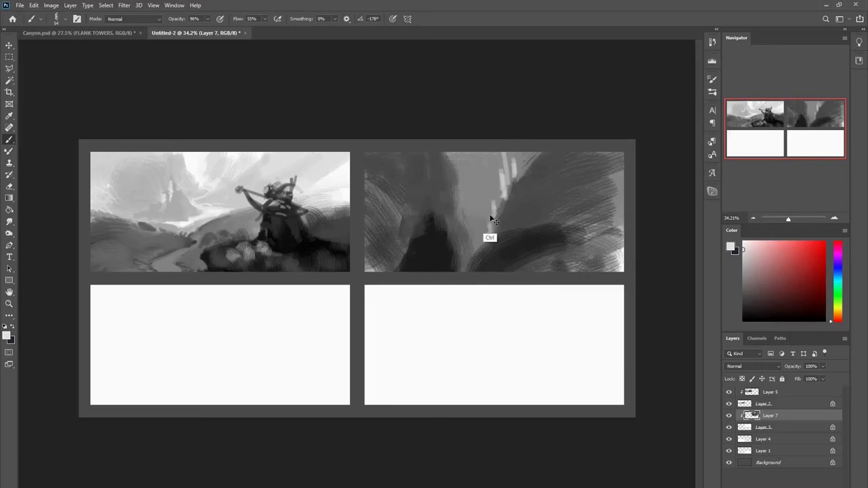
Step: Blend light and mid-gray haze into the gap between the left rock column and the foreground slope
{"action": "left_click", "coordinate": [459, 215], "text": "alt"}
{"action": "left_click", "coordinate": [457, 194], "text": "alt"}
{"action": "left_click_drag", "start_coordinate": [466, 184], "coordinate": [465, 205]}
{"action": "mouse_move", "coordinate": [466, 223]}
{"action": "left_mouse_down"}
{"action": "mouse_move", "coordinate": [490, 222]}
{"action": "mouse_move", "coordinate": [479, 240]}
{"action": "left_mouse_up"}
{"action": "left_click", "coordinate": [479, 241], "text": "alt"}
Step: Extend the near-black foreground ridge to the panel's right edge and fill the area beneath it
{"action": "mouse_move", "coordinate": [507, 198]}
{"action": "left_mouse_down"}
{"action": "mouse_move", "coordinate": [502, 215]}
{"action": "mouse_move", "coordinate": [529, 183]}
{"action": "mouse_move", "coordinate": [521, 177]}
{"action": "mouse_move", "coordinate": [503, 216]}
{"action": "mouse_move", "coordinate": [550, 224]}
{"action": "mouse_move", "coordinate": [601, 219]}
{"action": "left_mouse_up"}
{"action": "left_click", "coordinate": [514, 197], "text": "alt"}
{"action": "left_click", "coordinate": [514, 251], "text": "alt"}
{"action": "left_click", "coordinate": [564, 233], "text": "alt"}
{"action": "mouse_move", "coordinate": [525, 238]}
{"action": "left_mouse_down"}
{"action": "mouse_move", "coordinate": [501, 264]}
{"action": "mouse_move", "coordinate": [527, 248]}
{"action": "mouse_move", "coordinate": [477, 264]}
{"action": "left_mouse_up"}
{"action": "left_click", "coordinate": [501, 243], "text": "alt"}
{"action": "left_click_drag", "start_coordinate": [570, 248], "coordinate": [547, 267]}
{"action": "mouse_move", "coordinate": [510, 256]}
{"action": "left_mouse_down"}
{"action": "mouse_move", "coordinate": [483, 269]}
{"action": "mouse_move", "coordinate": [597, 235]}
{"action": "mouse_move", "coordinate": [473, 259]}
{"action": "left_mouse_up"}
{"action": "left_click", "coordinate": [540, 194], "text": "alt"}
{"action": "left_click", "coordinate": [526, 235], "text": "alt"}
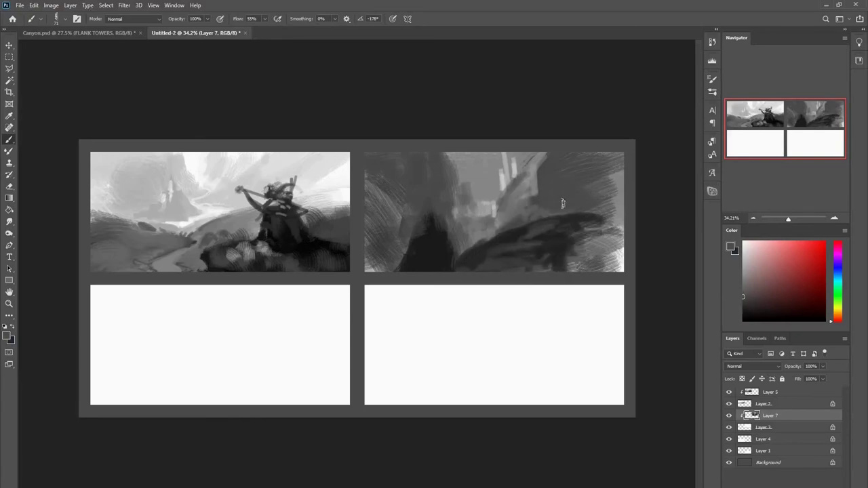
{"action": "left_click", "coordinate": [550, 252], "text": "alt"}
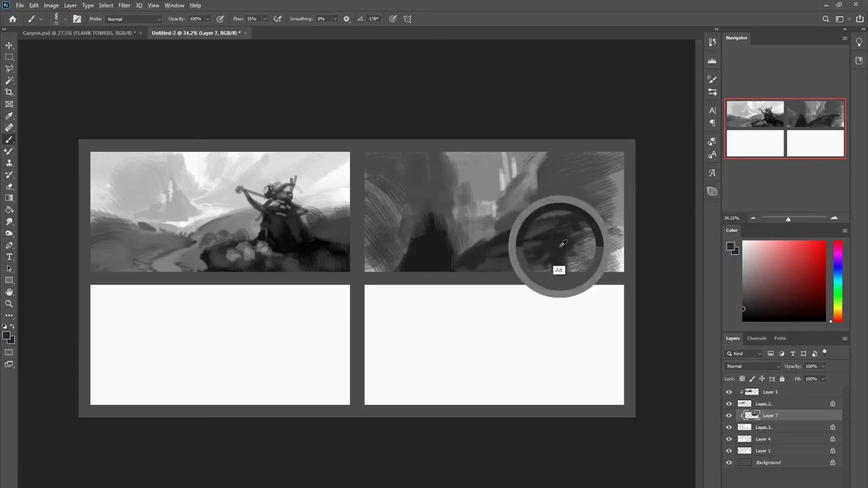
{"action": "mouse_move", "coordinate": [574, 277]}
{"action": "left_mouse_down"}
{"action": "mouse_move", "coordinate": [581, 252]}
{"action": "mouse_move", "coordinate": [556, 235]}
{"action": "left_mouse_up"}
Step: Paint a rounded mid-gray hill behind the foreground ridge at the foot of the right cliff
{"action": "left_click", "coordinate": [503, 217], "text": "alt"}
{"action": "mouse_move", "coordinate": [501, 219]}
{"action": "left_mouse_down"}
{"action": "mouse_move", "coordinate": [518, 214]}
{"action": "mouse_move", "coordinate": [506, 201]}
{"action": "left_mouse_up"}
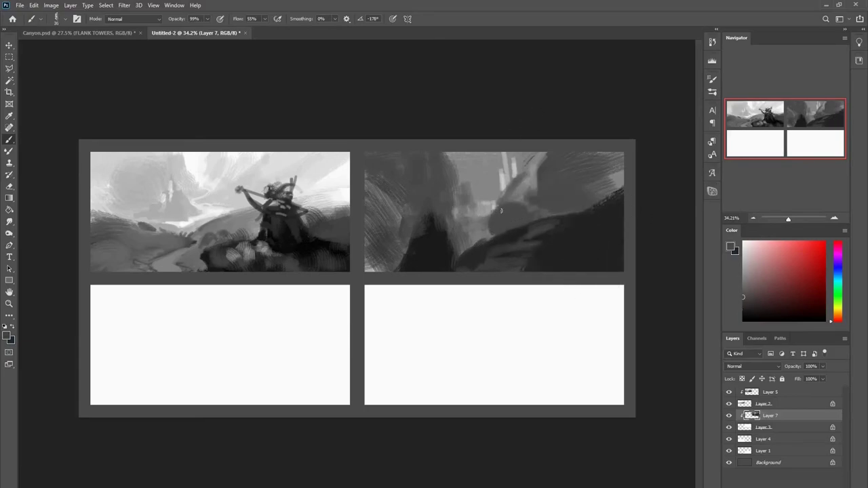
{"action": "left_click", "coordinate": [515, 211], "text": "alt"}
{"action": "left_click", "coordinate": [512, 188], "text": "alt"}
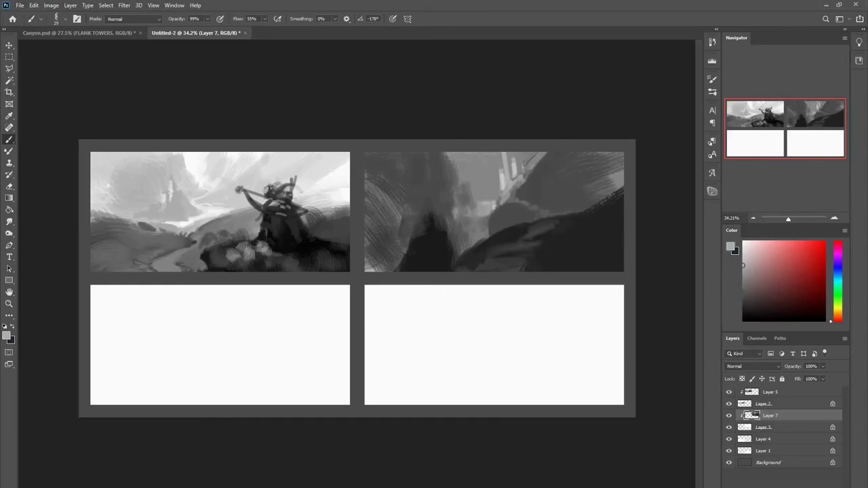
Step: Repaint sky gray over the left cliff's inner edge to narrow the cliff and sharpen its vertical contour
{"action": "left_click", "coordinate": [435, 219], "text": "alt"}
{"action": "left_click", "coordinate": [463, 180], "text": "alt"}
{"action": "left_click_drag", "start_coordinate": [441, 194], "coordinate": [450, 205]}
{"action": "mouse_move", "coordinate": [462, 166]}
{"action": "left_mouse_down"}
{"action": "mouse_move", "coordinate": [449, 199]}
{"action": "mouse_move", "coordinate": [459, 218]}
{"action": "mouse_move", "coordinate": [487, 219]}
{"action": "left_mouse_up"}
{"action": "left_click", "coordinate": [482, 207], "text": "alt"}
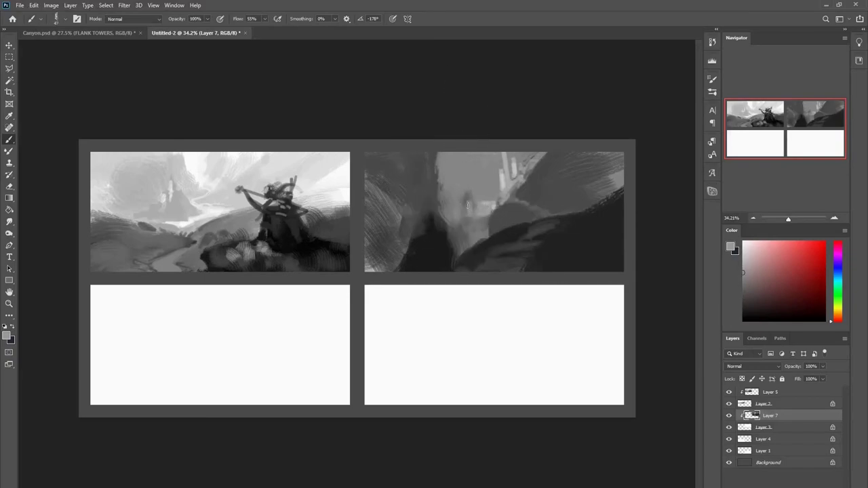
Step: Add light gray strokes to the sky beside the left cliff and slant the cliff's inner edge
{"action": "left_click", "coordinate": [501, 171], "text": "alt"}
{"action": "mouse_move", "coordinate": [466, 178]}
{"action": "left_mouse_down"}
{"action": "mouse_move", "coordinate": [456, 178]}
{"action": "mouse_move", "coordinate": [486, 161]}
{"action": "mouse_move", "coordinate": [436, 199]}
{"action": "left_mouse_up"}
{"action": "left_click", "coordinate": [482, 178], "text": "alt"}
{"action": "left_click", "coordinate": [426, 173], "text": "alt"}
{"action": "left_click", "coordinate": [445, 191], "text": "alt"}
{"action": "left_click_drag", "start_coordinate": [435, 173], "coordinate": [427, 205]}
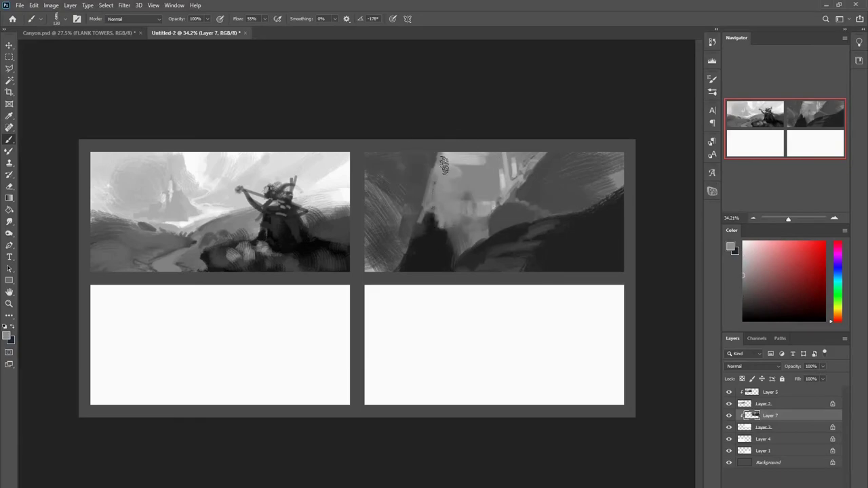
Step: Darken and broaden the figure's hooded shape and paint a thin dark bow beside it
{"action": "left_click", "coordinate": [433, 252], "text": "alt"}
{"action": "left_click_drag", "start_coordinate": [444, 241], "coordinate": [435, 245]}
{"action": "mouse_move", "coordinate": [425, 229]}
{"action": "left_mouse_down"}
{"action": "mouse_move", "coordinate": [435, 218]}
{"action": "mouse_move", "coordinate": [404, 266]}
{"action": "mouse_move", "coordinate": [388, 233]}
{"action": "left_mouse_up"}
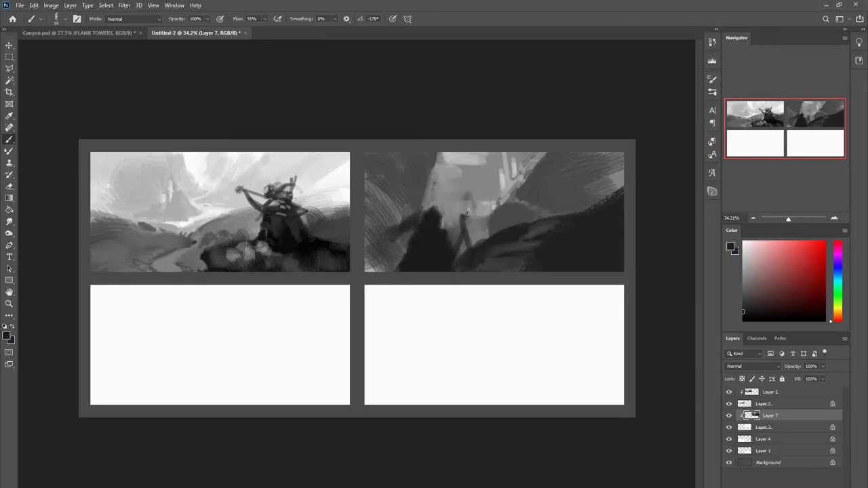
Step: Cover the remaining textured and pale patches on the outer sides of both cliffs with smooth dark gray
{"action": "left_click", "coordinate": [384, 206], "text": "alt"}
{"action": "left_click_drag", "start_coordinate": [374, 181], "coordinate": [363, 196]}
{"action": "left_click", "coordinate": [613, 175], "text": "alt"}
{"action": "mouse_move", "coordinate": [605, 165]}
{"action": "left_mouse_down"}
{"action": "mouse_move", "coordinate": [563, 197]}
{"action": "mouse_move", "coordinate": [625, 177]}
{"action": "left_mouse_up"}
{"action": "left_click", "coordinate": [606, 185], "text": "alt"}
{"action": "right_click", "coordinate": [565, 196], "text": "alt"}
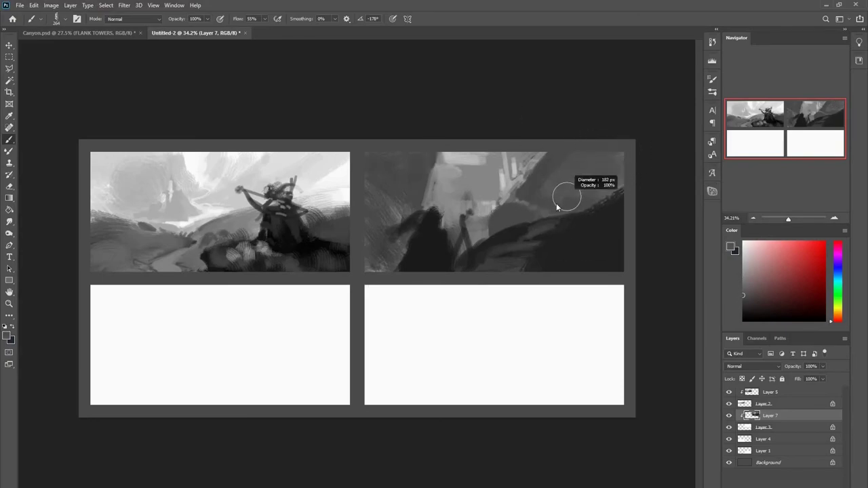
Step: Darken the left cliff's lower part around the figure's cloak
{"action": "left_click", "coordinate": [414, 265], "text": "alt"}
{"action": "right_click", "coordinate": [409, 258], "text": "alt"}
{"action": "left_click", "coordinate": [401, 181], "text": "alt"}
{"action": "left_click_drag", "start_coordinate": [386, 211], "coordinate": [384, 261]}
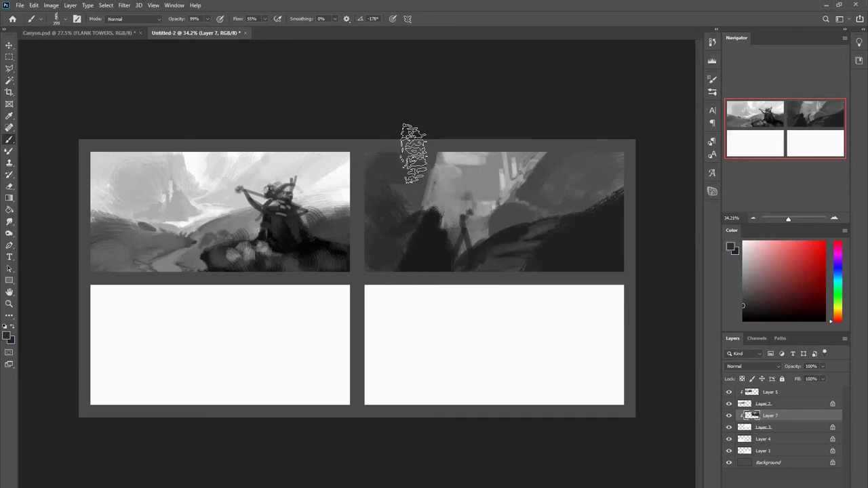
Step: Paint a dark rounded mound on the foreground ridge and reshape the gray hill behind it
{"action": "mouse_move", "coordinate": [526, 245]}
{"action": "left_mouse_down"}
{"action": "mouse_move", "coordinate": [597, 244]}
{"action": "mouse_move", "coordinate": [530, 235]}
{"action": "mouse_move", "coordinate": [497, 257]}
{"action": "left_mouse_up"}
{"action": "left_click", "coordinate": [572, 224], "text": "alt"}
{"action": "left_click", "coordinate": [541, 231], "text": "alt"}
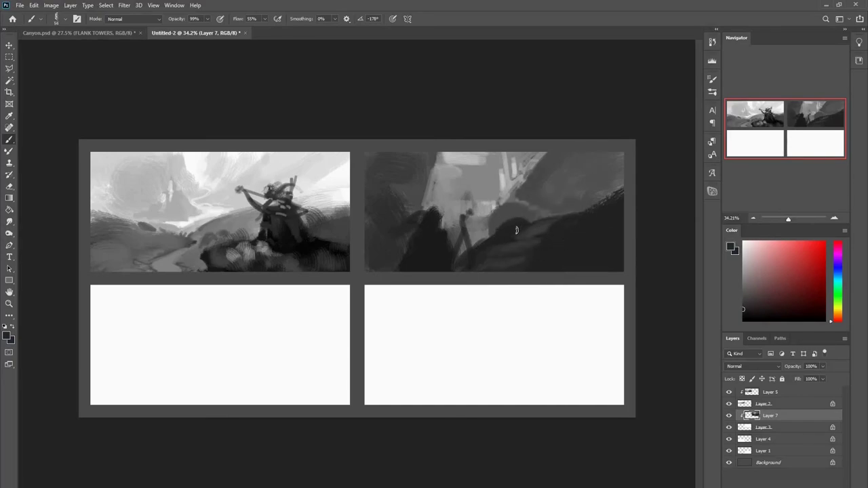
{"action": "left_click", "coordinate": [512, 188], "text": "alt"}
{"action": "left_click", "coordinate": [542, 169], "text": "alt"}
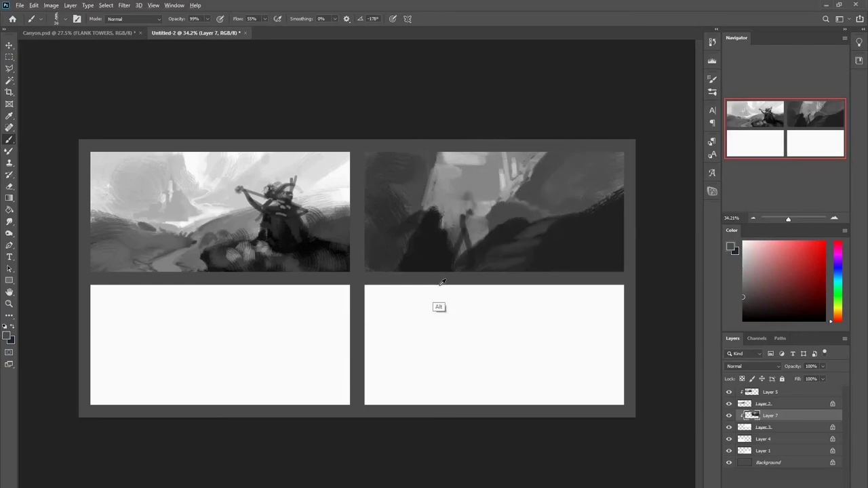
Step: Paint pale branching strokes along the right cliff's inner edge and light streaks running down beside the bow
{"action": "left_click", "coordinate": [519, 180], "text": "alt"}
{"action": "left_click", "coordinate": [505, 179], "text": "alt"}
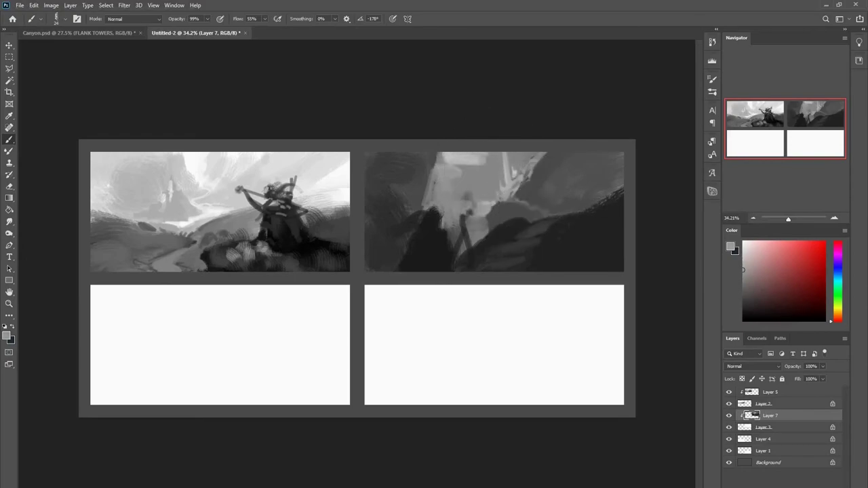
{"action": "left_click", "coordinate": [510, 173], "text": "alt"}
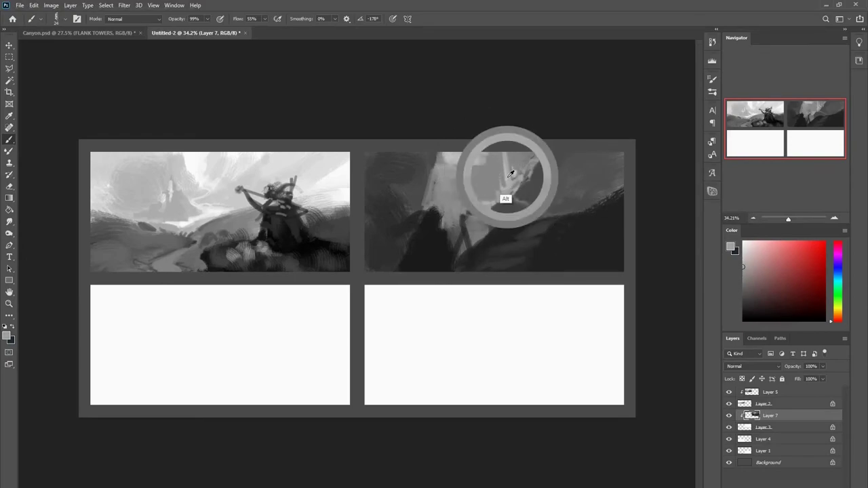
{"action": "left_click", "coordinate": [472, 230], "text": "alt"}
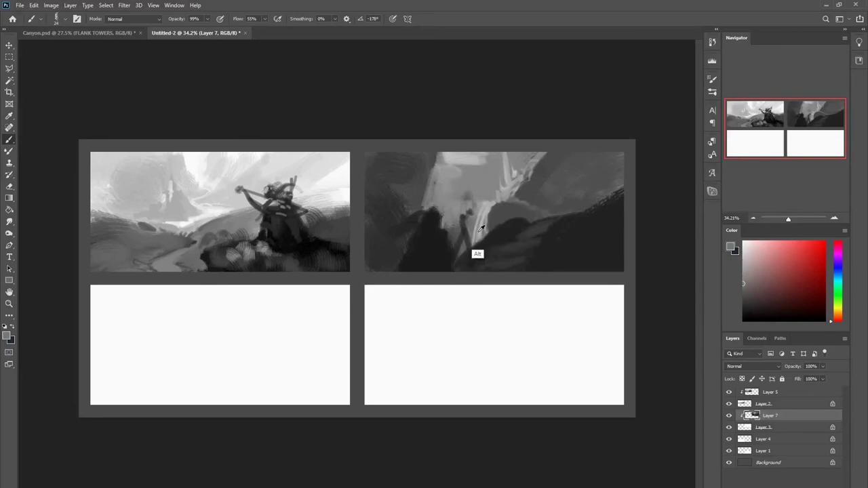
Step: Select the light gap around the bow with the Magic Wand, brighten it inside the selection and deselect
{"action": "key", "text": "w"}
{"action": "left_click", "coordinate": [474, 193]}
{"action": "left_click", "coordinate": [500, 213], "text": "shift"}
{"action": "key", "text": "b"}
{"action": "mouse_move", "coordinate": [483, 230]}
{"action": "left_mouse_down"}
{"action": "mouse_move", "coordinate": [477, 260]}
{"action": "mouse_move", "coordinate": [505, 246]}
{"action": "left_mouse_up"}
{"action": "key", "text": "ctrl+d"}
Step: Refine the dark silhouettes of the hooded figure and the bow with smaller brush strokes
{"action": "left_click", "coordinate": [430, 227], "text": "alt"}
{"action": "right_click", "coordinate": [451, 223], "text": "alt"}
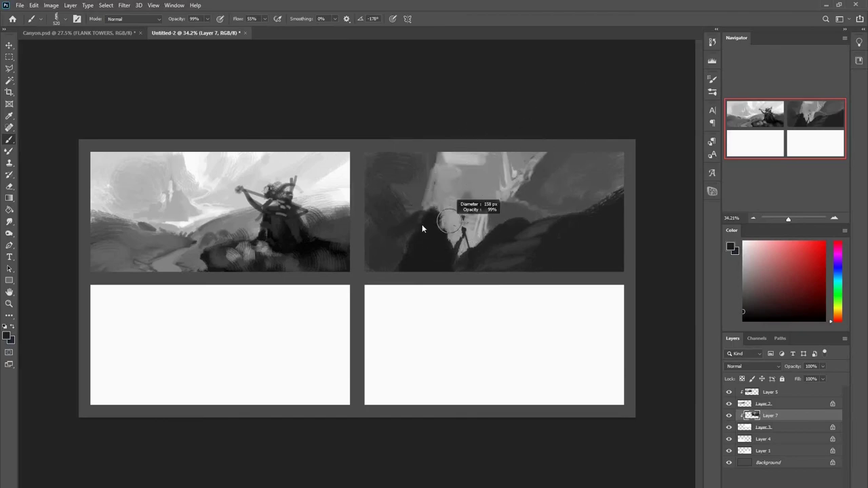
{"action": "right_click", "coordinate": [438, 218], "text": "alt"}
{"action": "left_click_drag", "start_coordinate": [459, 220], "coordinate": [467, 248]}
{"action": "left_click", "coordinate": [434, 222], "text": "alt"}
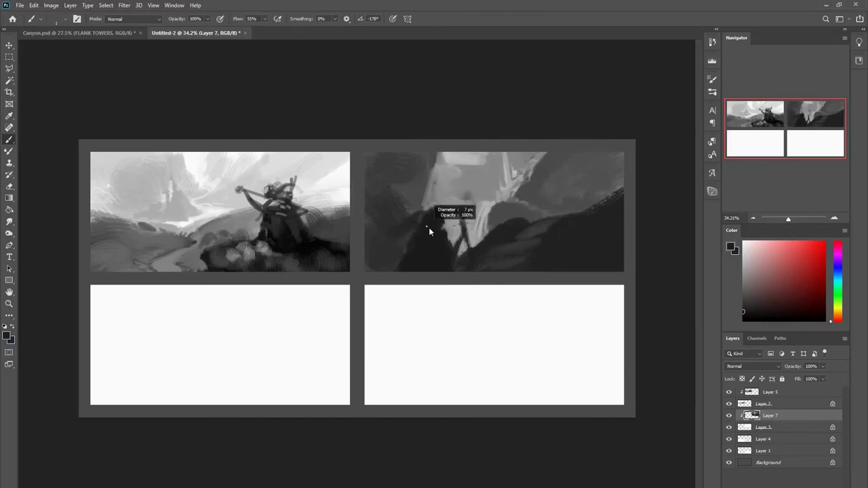
{"action": "mouse_move", "coordinate": [429, 209]}
{"action": "left_mouse_down"}
{"action": "mouse_move", "coordinate": [420, 212]}
{"action": "mouse_move", "coordinate": [424, 238]}
{"action": "left_mouse_up"}
Step: Reshape the figure's rounded hood and shoulder with dark strokes and blend them into the left cliff
{"action": "left_click", "coordinate": [503, 237], "text": "alt"}
{"action": "left_click", "coordinate": [418, 246], "text": "alt"}
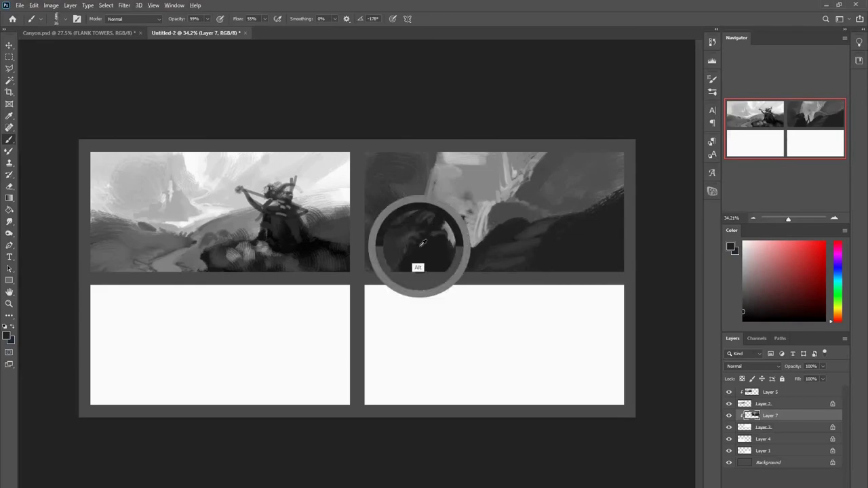
{"action": "left_click", "coordinate": [423, 232], "text": "alt"}
{"action": "mouse_move", "coordinate": [417, 234]}
{"action": "left_mouse_down"}
{"action": "mouse_move", "coordinate": [429, 233]}
{"action": "mouse_move", "coordinate": [411, 255]}
{"action": "left_mouse_up"}
{"action": "left_click", "coordinate": [405, 206], "text": "alt"}
{"action": "left_click_drag", "start_coordinate": [407, 205], "coordinate": [413, 243]}
{"action": "left_click", "coordinate": [438, 219], "text": "alt"}
{"action": "left_click_drag", "start_coordinate": [465, 197], "coordinate": [461, 196]}
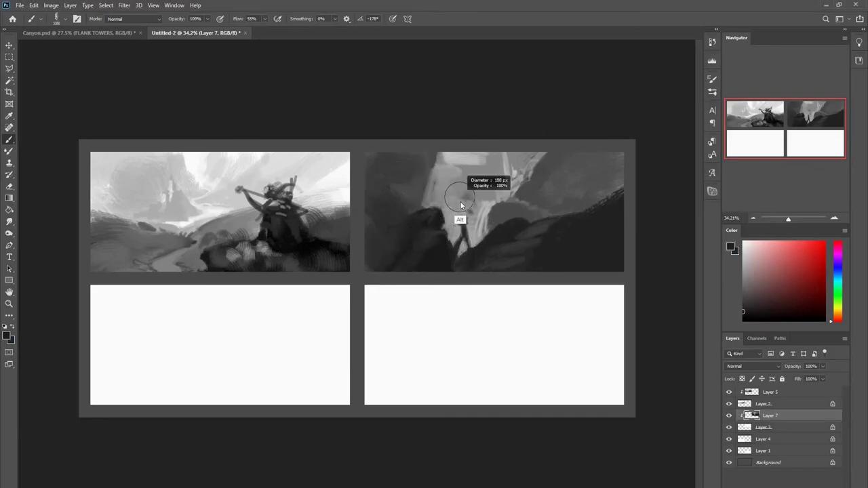
Step: Redraw the dark bow beside the figure with a curled upper tip
{"action": "left_click", "coordinate": [465, 232], "text": "alt"}
{"action": "mouse_move", "coordinate": [464, 229]}
{"action": "left_mouse_down"}
{"action": "mouse_move", "coordinate": [467, 254]}
{"action": "mouse_move", "coordinate": [473, 234]}
{"action": "left_mouse_up"}
{"action": "key", "text": "ctrl+z"}
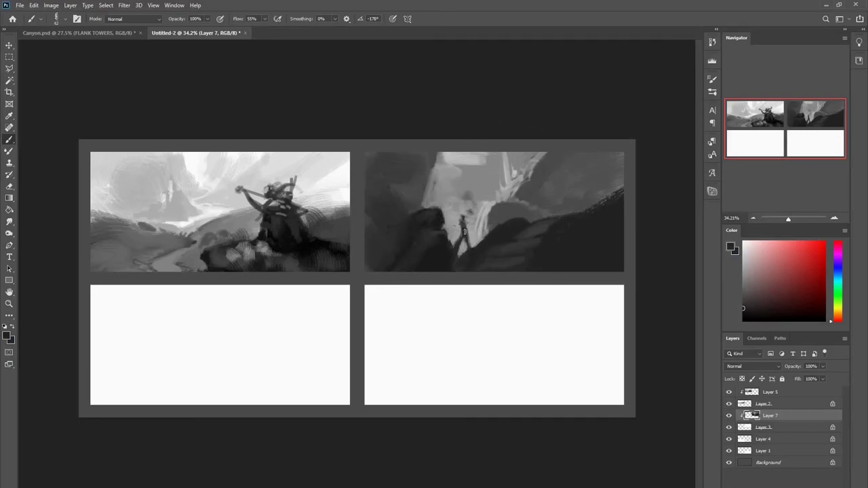
{"action": "left_click", "coordinate": [465, 247], "text": "alt"}
{"action": "left_click_drag", "start_coordinate": [463, 216], "coordinate": [461, 227]}
Step: Add subtle dark gray tonal accents to the figure's hood and cloak and the adjoining left cliff
{"action": "left_click", "coordinate": [437, 253], "text": "alt"}
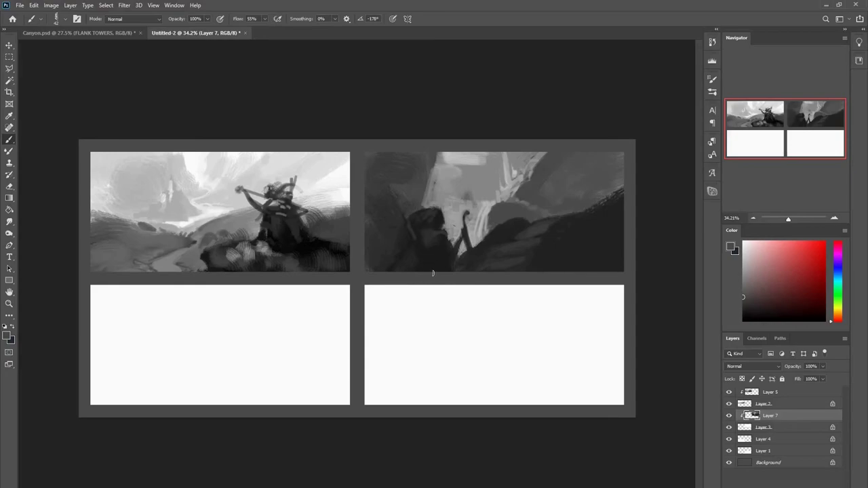
{"action": "mouse_move", "coordinate": [413, 231]}
{"action": "left_mouse_down", "text": "alt"}
{"action": "mouse_move", "coordinate": [433, 231]}
{"action": "mouse_move", "coordinate": [419, 230]}
{"action": "left_mouse_up", "text": "alt"}
{"action": "left_click", "coordinate": [435, 261], "text": "alt"}
{"action": "left_click", "coordinate": [402, 205], "text": "alt"}
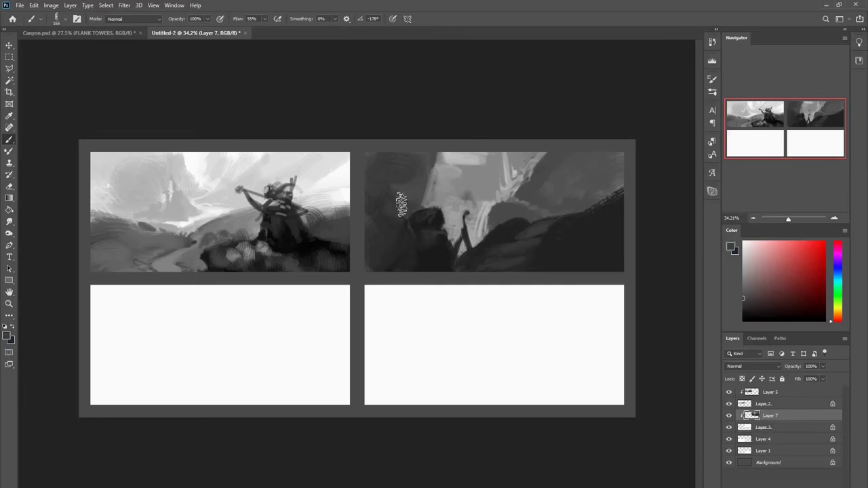
Step: Paint near-white highlights at the right cliff's inner edge and rework the cliff contour around them
{"action": "left_click", "coordinate": [491, 155], "text": "alt"}
{"action": "left_click_drag", "start_coordinate": [517, 193], "coordinate": [506, 195]}
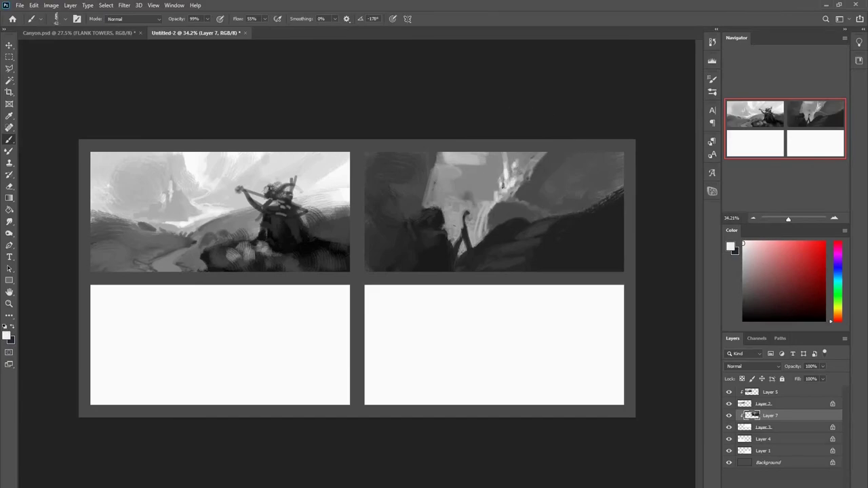
{"action": "mouse_move", "coordinate": [516, 181]}
{"action": "left_mouse_down"}
{"action": "mouse_move", "coordinate": [472, 172]}
{"action": "mouse_move", "coordinate": [519, 143]}
{"action": "mouse_move", "coordinate": [557, 136]}
{"action": "mouse_move", "coordinate": [579, 162]}
{"action": "mouse_move", "coordinate": [579, 155]}
{"action": "mouse_move", "coordinate": [531, 179]}
{"action": "mouse_move", "coordinate": [541, 218]}
{"action": "mouse_move", "coordinate": [528, 188]}
{"action": "left_mouse_up"}
{"action": "left_click", "coordinate": [515, 149], "text": "alt"}
{"action": "left_click", "coordinate": [532, 173], "text": "alt"}
{"action": "left_click", "coordinate": [538, 172], "text": "alt"}
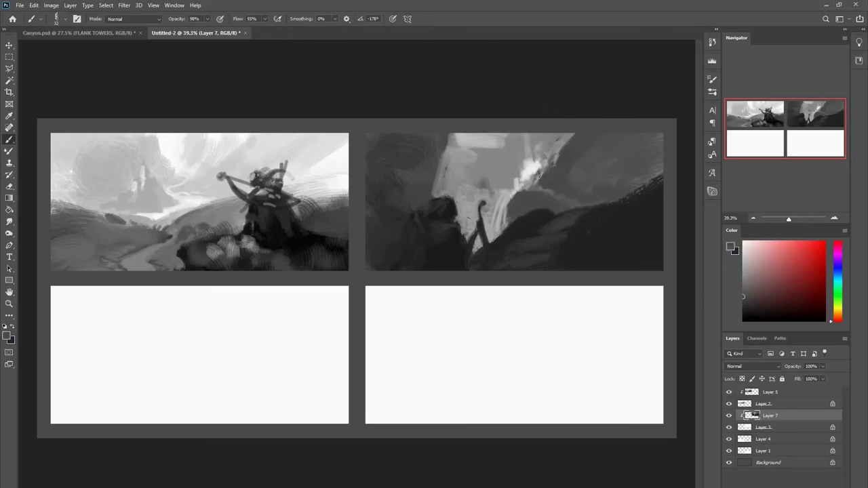
Step: Blend the sky with soft gray strokes and touch up the left cliff's edge above the hooded figure
{"action": "left_click", "coordinate": [478, 144], "text": "alt"}
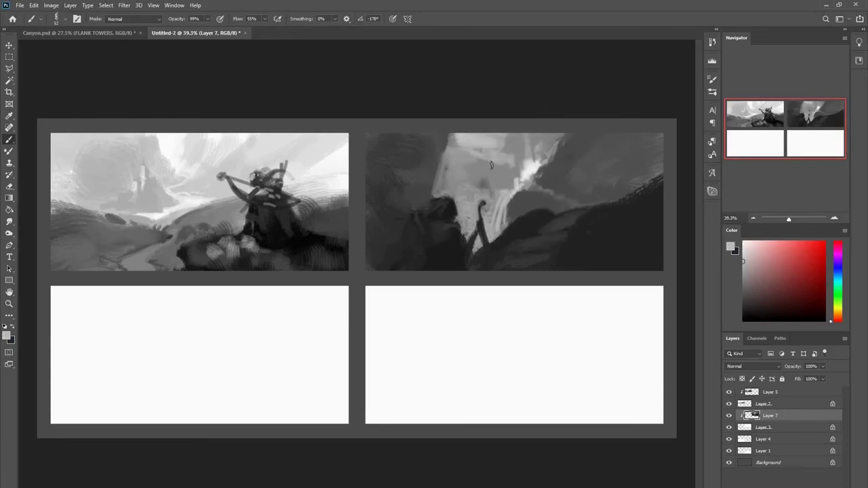
{"action": "scroll", "coordinate": [477, 172], "scroll_direction": "down", "scroll_amount": 2}
{"action": "scroll", "coordinate": [533, 169], "scroll_direction": "up", "scroll_amount": 1}
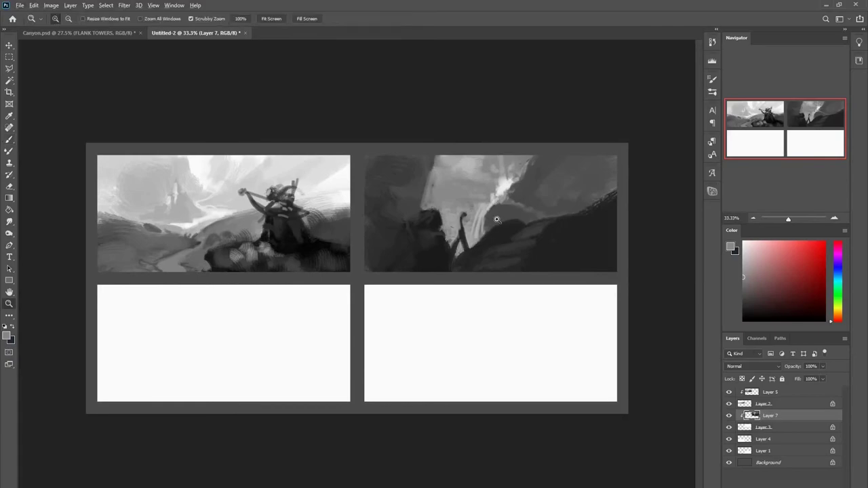
{"action": "scroll", "coordinate": [474, 203], "scroll_direction": "up", "scroll_amount": 1}
{"action": "left_click_drag", "start_coordinate": [462, 204], "coordinate": [445, 208]}
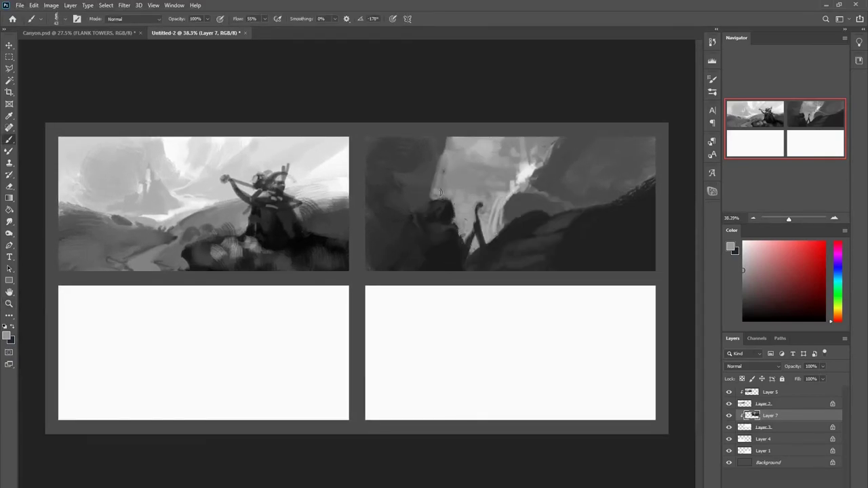
Step: Widen the sky gap by trimming the left cliff's edge, and darken the cliff base and shoulder area beside the hooded figure
{"action": "scroll", "coordinate": [470, 189], "scroll_direction": "down", "scroll_amount": 2}
{"action": "scroll", "coordinate": [446, 164], "scroll_direction": "up", "scroll_amount": 1}
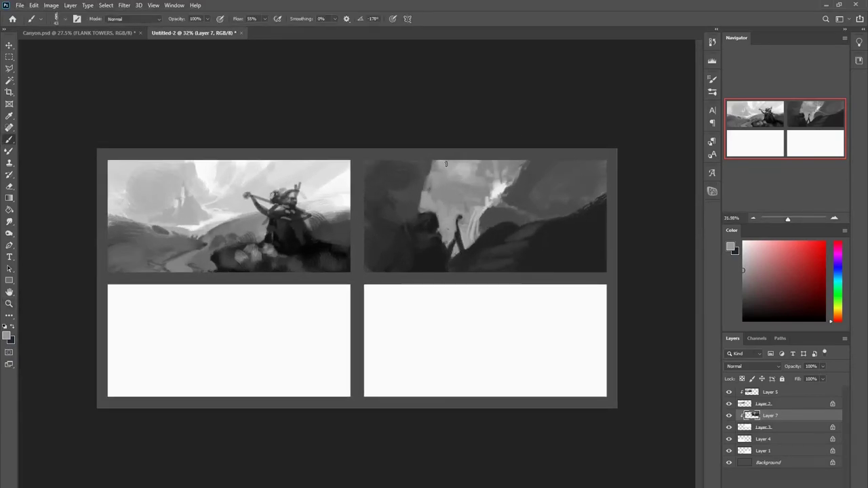
{"action": "left_click", "coordinate": [427, 188], "text": "alt"}
{"action": "left_click", "coordinate": [424, 206], "text": "alt"}
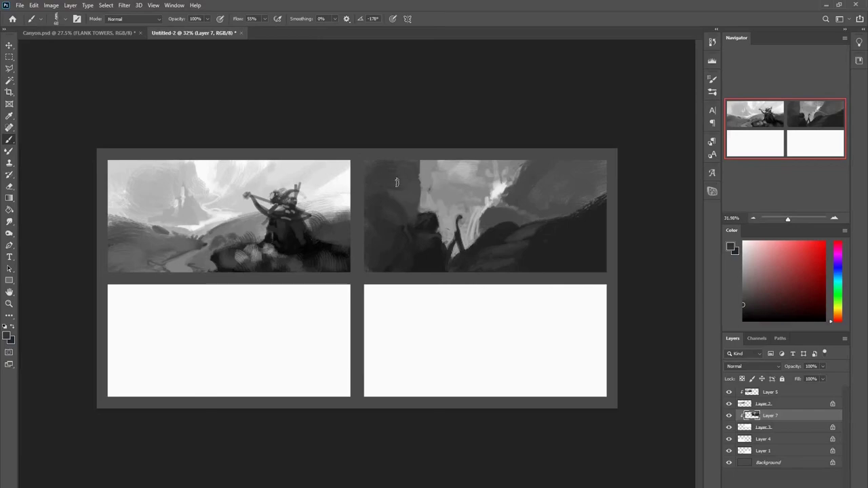
{"action": "left_click", "coordinate": [414, 236], "text": "alt"}
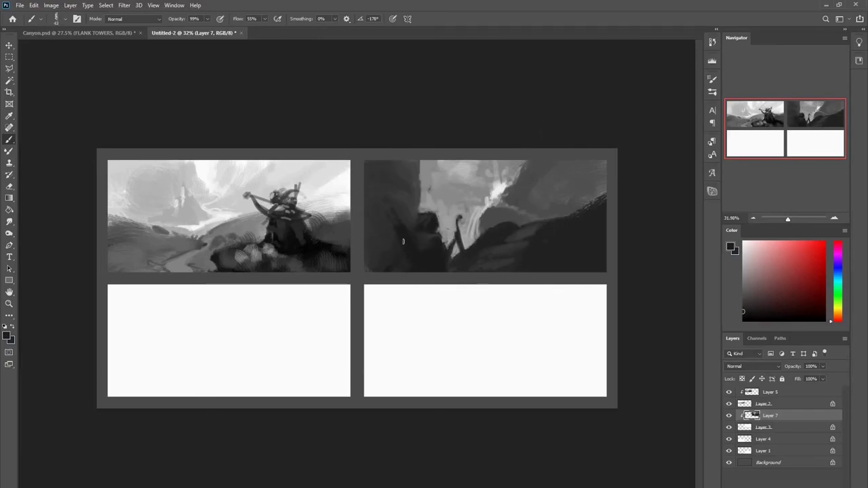
{"action": "scroll", "coordinate": [498, 230], "scroll_direction": "down", "scroll_amount": 1}
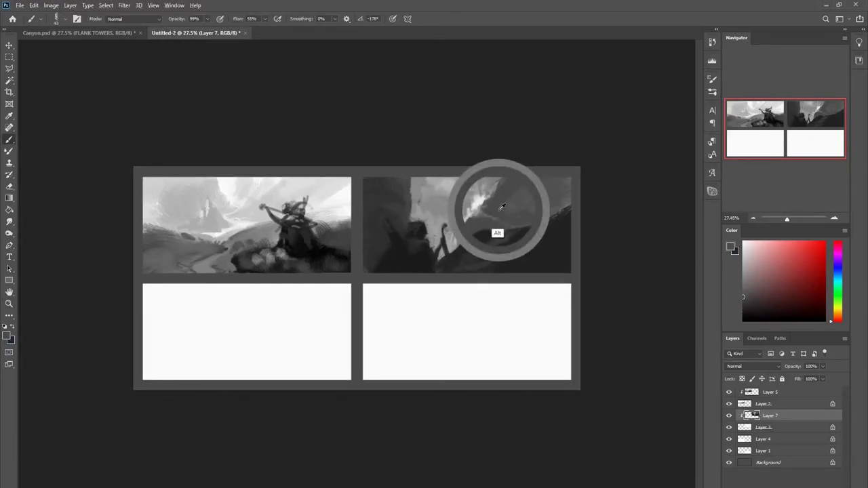
Step: Paint pale diagonal light across the right cliff's face with the Soft Round brush, blending it into the surrounding grays
{"action": "left_click", "coordinate": [545, 206], "text": "alt"}
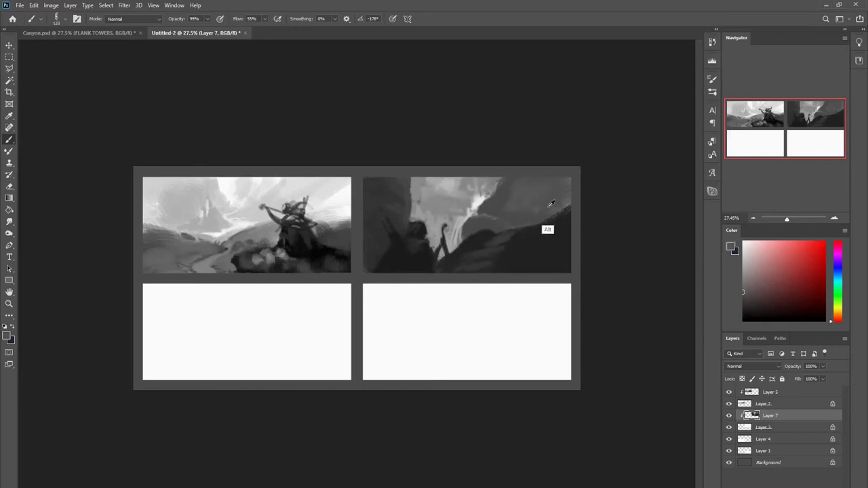
{"action": "left_click", "coordinate": [467, 205], "text": "alt"}
{"action": "mouse_move", "coordinate": [517, 211]}
{"action": "left_mouse_down"}
{"action": "mouse_move", "coordinate": [539, 205]}
{"action": "mouse_move", "coordinate": [518, 225]}
{"action": "left_mouse_up"}
{"action": "right_click", "coordinate": [517, 224]}
{"action": "left_click", "coordinate": [576, 389]}
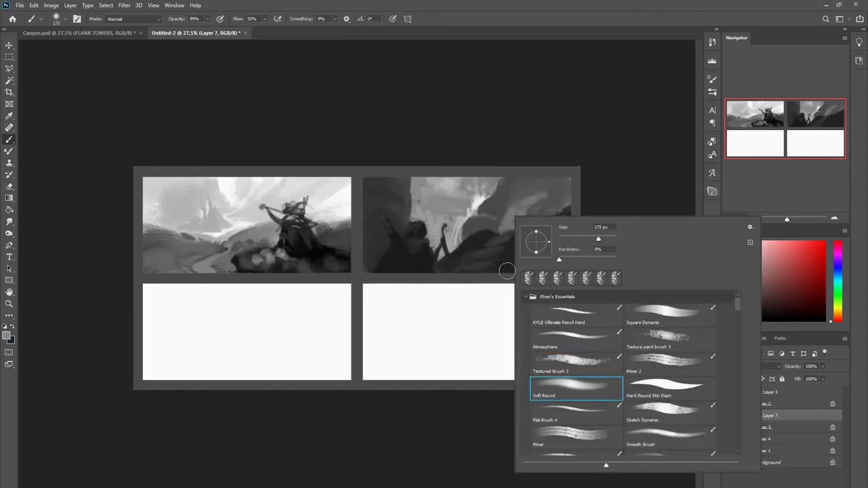
{"action": "key", "text": "Return"}
{"action": "left_click", "coordinate": [563, 189], "text": "alt"}
{"action": "mouse_move", "coordinate": [529, 209]}
{"action": "left_mouse_down"}
{"action": "mouse_move", "coordinate": [518, 216]}
{"action": "mouse_move", "coordinate": [534, 197]}
{"action": "left_mouse_up"}
{"action": "left_click", "coordinate": [495, 196], "text": "alt"}
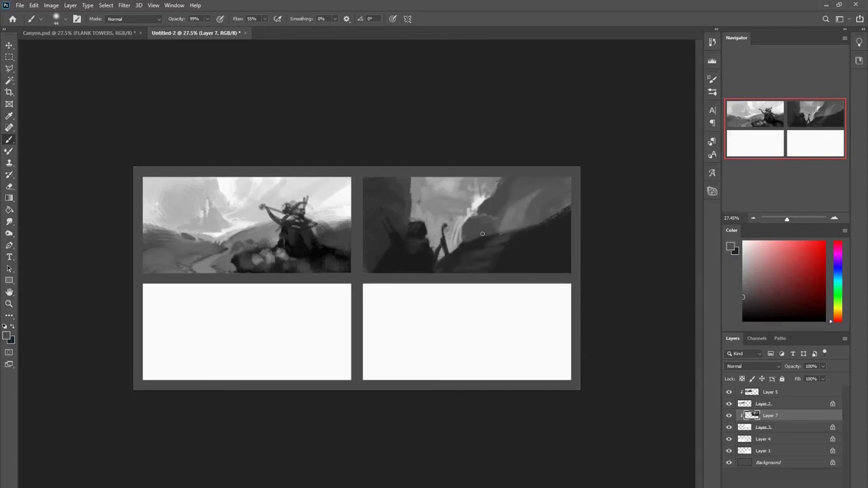
{"action": "left_click", "coordinate": [518, 227], "text": "alt"}
{"action": "key", "text": "ctrl+plus"}
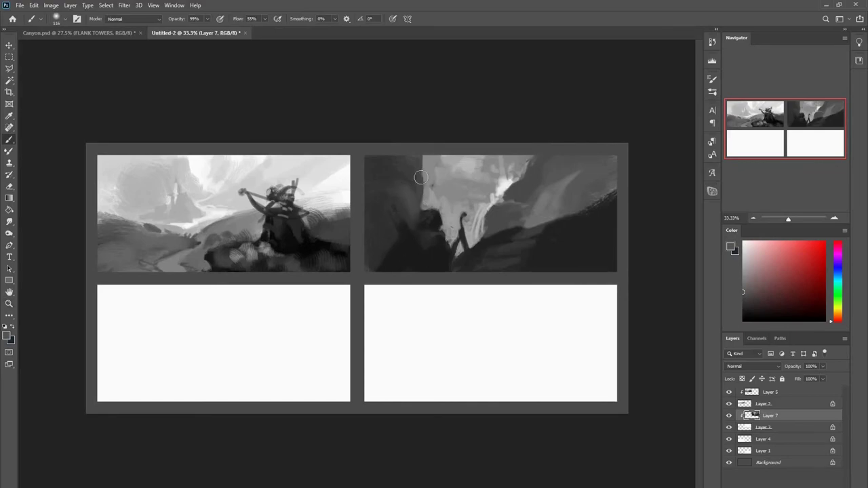
Step: Switch to a textured brush and add rough mid-gray vertical texture down the left cliff
{"action": "right_click", "coordinate": [417, 179]}
{"action": "mouse_move", "coordinate": [414, 205]}
{"action": "left_mouse_down"}
{"action": "mouse_move", "coordinate": [395, 147]}
{"action": "mouse_move", "coordinate": [385, 277]}
{"action": "left_mouse_up"}
{"action": "left_click", "coordinate": [486, 337]}
{"action": "left_click", "coordinate": [415, 190], "text": "alt"}
{"action": "mouse_move", "coordinate": [426, 184]}
{"action": "left_mouse_down"}
{"action": "mouse_move", "coordinate": [418, 186]}
{"action": "mouse_move", "coordinate": [424, 146]}
{"action": "mouse_move", "coordinate": [423, 194]}
{"action": "mouse_move", "coordinate": [421, 170]}
{"action": "mouse_move", "coordinate": [405, 182]}
{"action": "left_mouse_up"}
{"action": "left_click", "coordinate": [550, 202], "text": "alt"}
{"action": "left_click_drag", "start_coordinate": [401, 147], "coordinate": [397, 249]}
{"action": "left_click_drag", "start_coordinate": [405, 188], "coordinate": [398, 268]}
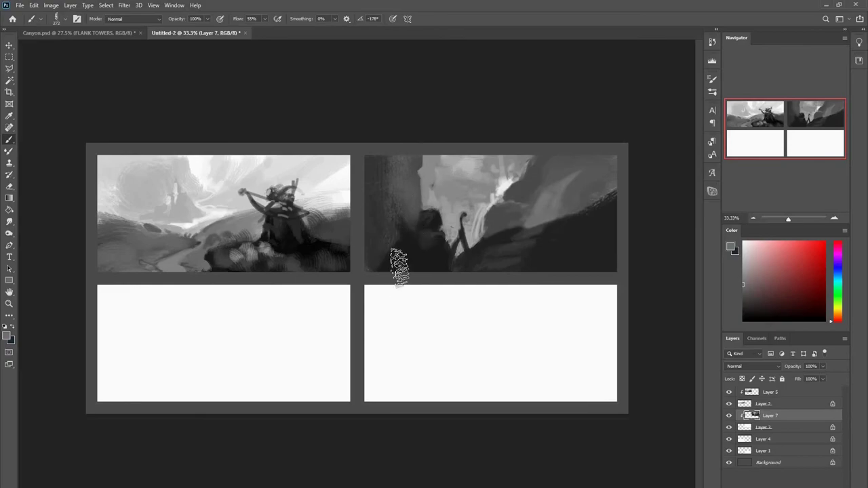
Step: Roughen the dark right slope's upper edge with dark textured strokes and add subtle tones to the foreground below it
{"action": "left_click", "coordinate": [525, 233], "text": "alt"}
{"action": "left_click_drag", "start_coordinate": [542, 260], "coordinate": [519, 268]}
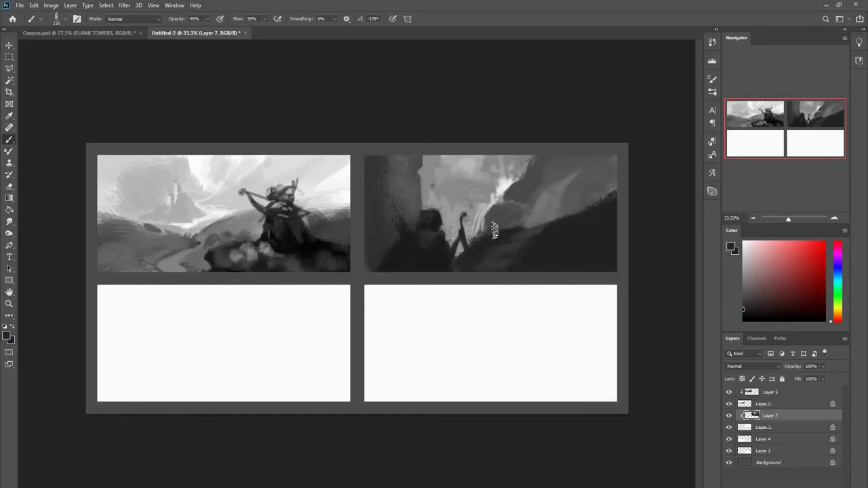
{"action": "mouse_move", "coordinate": [598, 219]}
{"action": "left_mouse_down"}
{"action": "mouse_move", "coordinate": [570, 202]}
{"action": "mouse_move", "coordinate": [602, 224]}
{"action": "mouse_move", "coordinate": [578, 236]}
{"action": "mouse_move", "coordinate": [607, 206]}
{"action": "mouse_move", "coordinate": [586, 235]}
{"action": "mouse_move", "coordinate": [605, 195]}
{"action": "mouse_move", "coordinate": [620, 198]}
{"action": "mouse_move", "coordinate": [594, 159]}
{"action": "mouse_move", "coordinate": [624, 152]}
{"action": "mouse_move", "coordinate": [617, 205]}
{"action": "mouse_move", "coordinate": [600, 132]}
{"action": "left_mouse_up"}
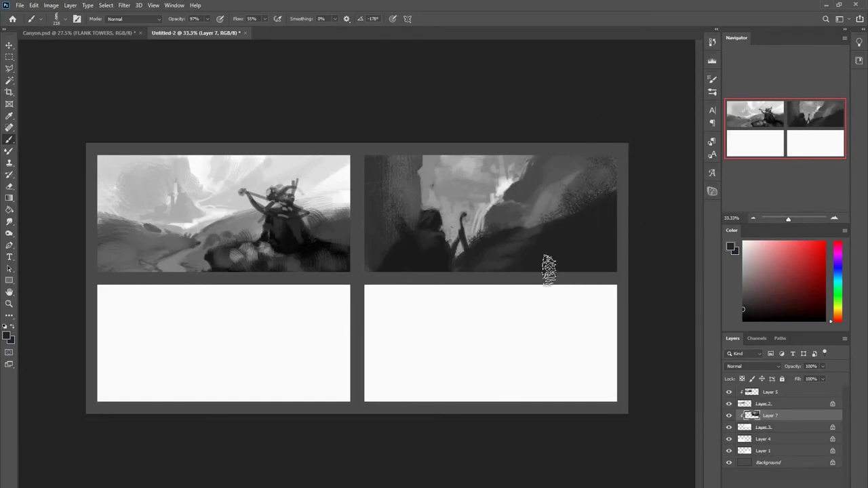
{"action": "left_click", "coordinate": [492, 273], "text": "alt"}
{"action": "left_click_drag", "start_coordinate": [513, 264], "coordinate": [492, 277]}
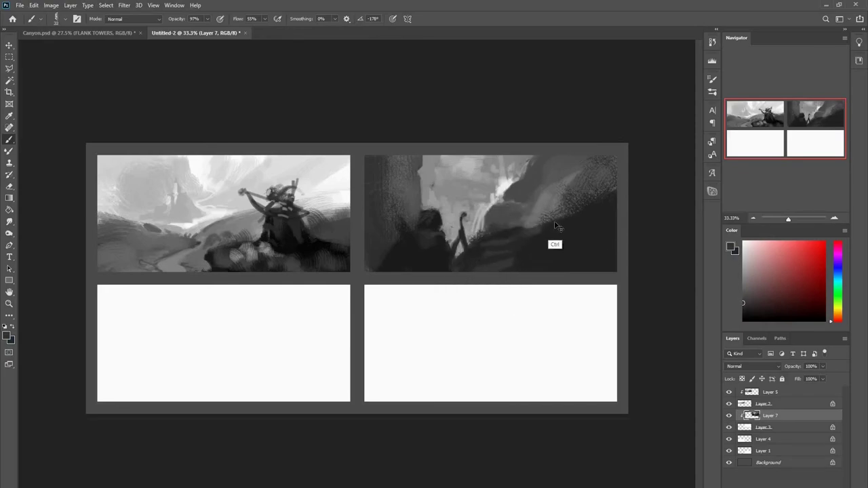
{"action": "mouse_move", "coordinate": [560, 247]}
{"action": "left_mouse_down"}
{"action": "mouse_move", "coordinate": [533, 246]}
{"action": "mouse_move", "coordinate": [567, 242]}
{"action": "left_mouse_up"}
Step: Touch up the left cliff's tones and rework the sky's upper edge against the right cliff with textured strokes
{"action": "left_click", "coordinate": [406, 234], "text": "alt"}
{"action": "mouse_move", "coordinate": [400, 221]}
{"action": "left_mouse_down"}
{"action": "mouse_move", "coordinate": [410, 225]}
{"action": "mouse_move", "coordinate": [389, 229]}
{"action": "left_mouse_up"}
{"action": "left_click_drag", "start_coordinate": [423, 178], "coordinate": [414, 175]}
{"action": "key", "text": "ctrl+z"}
{"action": "left_click", "coordinate": [464, 156], "text": "alt"}
{"action": "left_click_drag", "start_coordinate": [442, 144], "coordinate": [453, 132]}
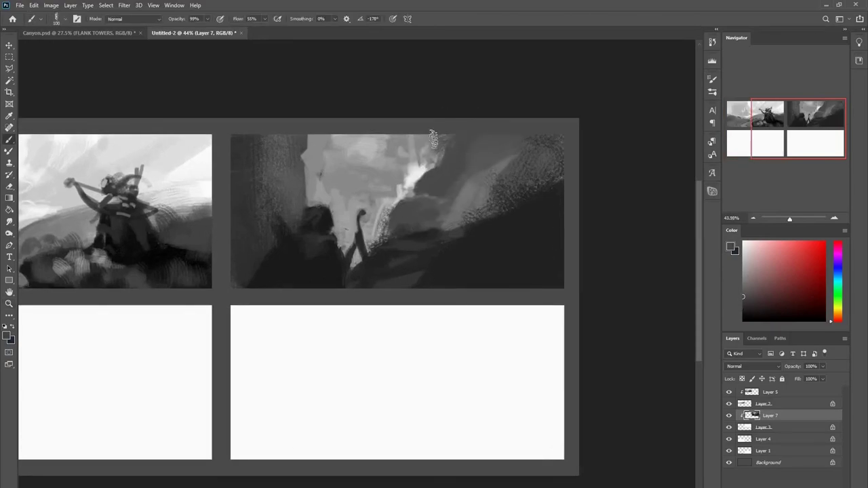
{"action": "scroll", "coordinate": [452, 131], "scroll_direction": "down", "scroll_amount": 2}
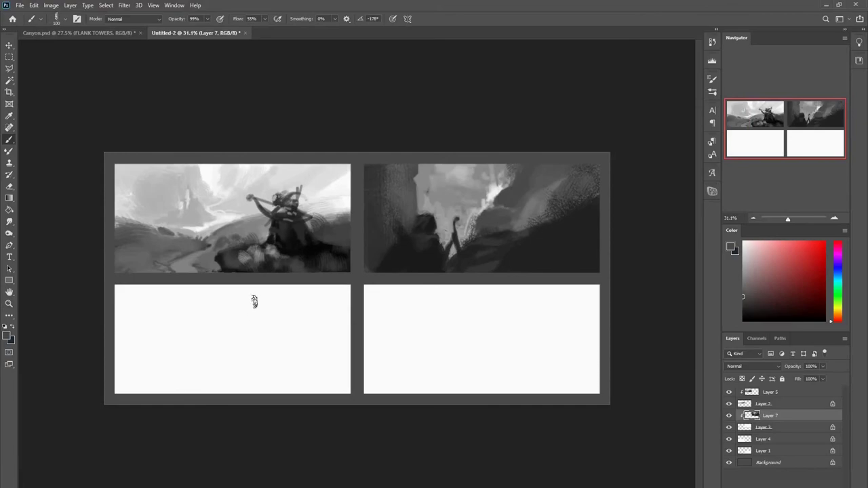
Step: Darken the left foreground, then select the left cliff by tone and lighten its base with soft gray mist using Soft Round
{"action": "left_click", "coordinate": [391, 263], "text": "alt"}
{"action": "mouse_move", "coordinate": [381, 251]}
{"action": "left_mouse_down"}
{"action": "mouse_move", "coordinate": [418, 262]}
{"action": "mouse_move", "coordinate": [402, 205]}
{"action": "mouse_move", "coordinate": [396, 216]}
{"action": "left_mouse_up"}
{"action": "key", "text": "w"}
{"action": "left_click", "coordinate": [400, 206]}
{"action": "key", "text": "b"}
{"action": "left_click", "coordinate": [429, 194], "text": "alt"}
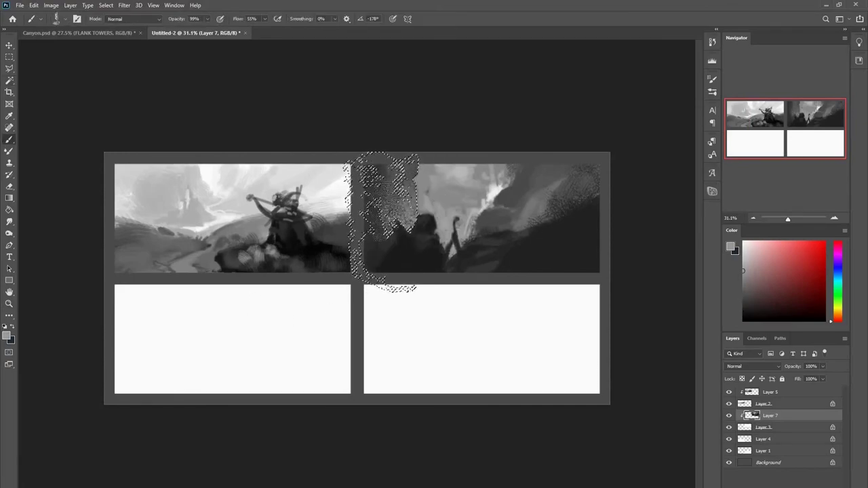
{"action": "key", "text": "ctrl+d"}
{"action": "key", "text": "ctrl+z"}
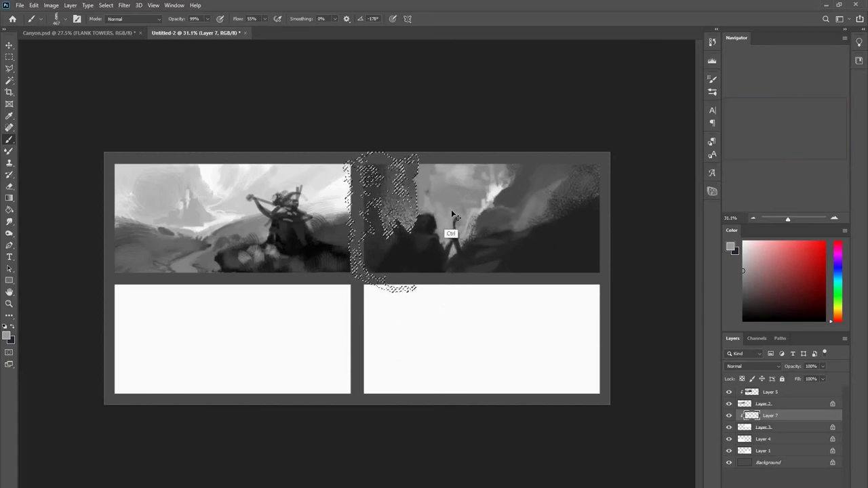
{"action": "right_click", "coordinate": [449, 216]}
{"action": "double_click", "coordinate": [534, 399]}
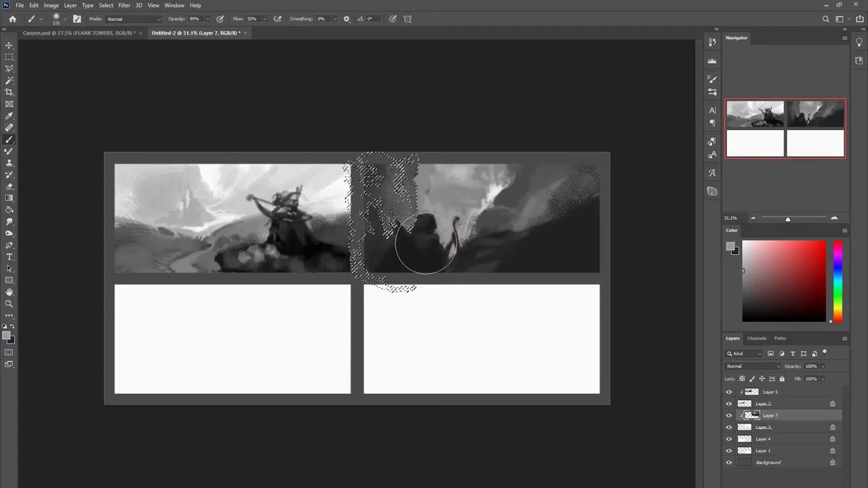
{"action": "key", "text": "ctrl+d"}
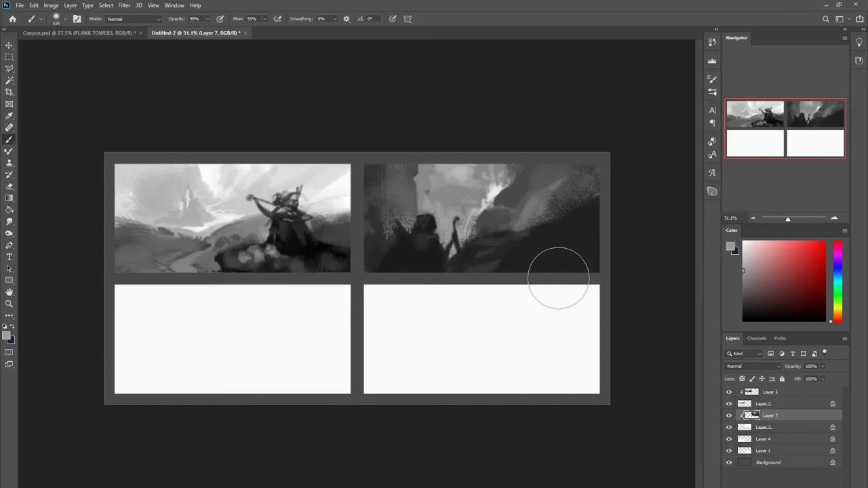
Step: Select the right cliff's mid-gray area by tone, brush soft gray haze into it, and clear the selection
{"action": "key", "text": "w"}
{"action": "left_click", "coordinate": [519, 220]}
{"action": "key", "text": "b"}
{"action": "key", "text": "ctrl+d"}
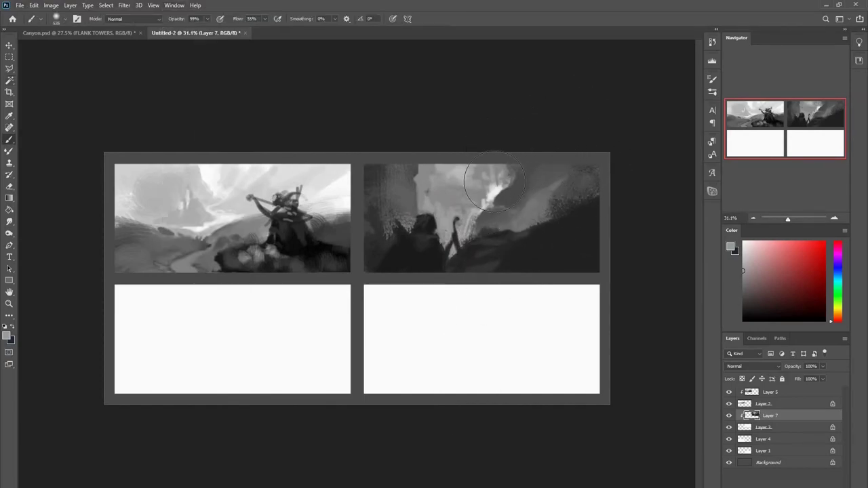
Step: Select the bright sky patches by tone, brush a soft near-white glow between the cliffs, and clear the selection
{"action": "key", "text": "w"}
{"action": "left_click", "coordinate": [465, 234], "text": "shift"}
{"action": "left_click", "coordinate": [462, 247], "text": "shift"}
{"action": "left_click", "coordinate": [501, 192], "text": "shift"}
{"action": "key", "text": "b"}
{"action": "left_click", "coordinate": [498, 193], "text": "alt"}
{"action": "key", "text": "w"}
{"action": "left_click", "coordinate": [453, 253], "text": "shift"}
{"action": "key", "text": "b"}
{"action": "left_click_drag", "start_coordinate": [453, 249], "coordinate": [468, 249]}
{"action": "key", "text": "ctrl+d"}
Step: Refine the bow with a thin light edge and add small gray details to the hooded figure's cloak
{"action": "left_click_drag", "start_coordinate": [530, 239], "coordinate": [513, 237]}
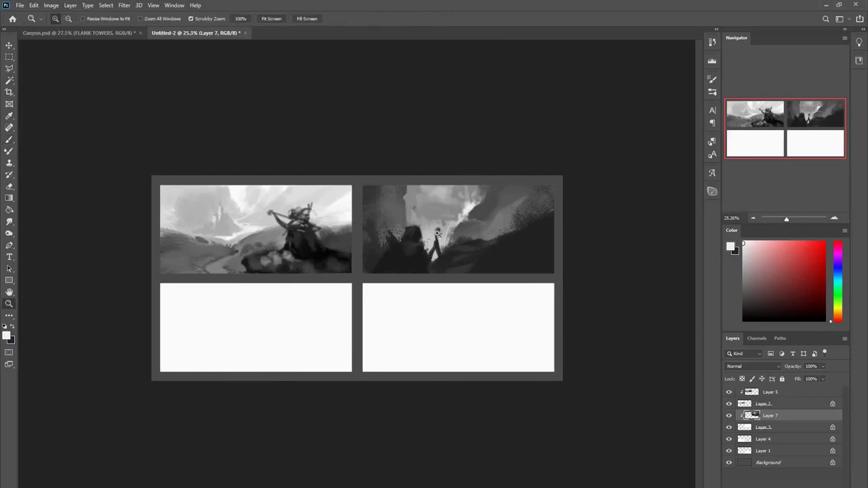
{"action": "left_click_drag", "start_coordinate": [432, 230], "coordinate": [436, 231]}
{"action": "left_click", "coordinate": [484, 233], "text": "alt"}
{"action": "left_click_drag", "start_coordinate": [436, 268], "coordinate": [389, 292]}
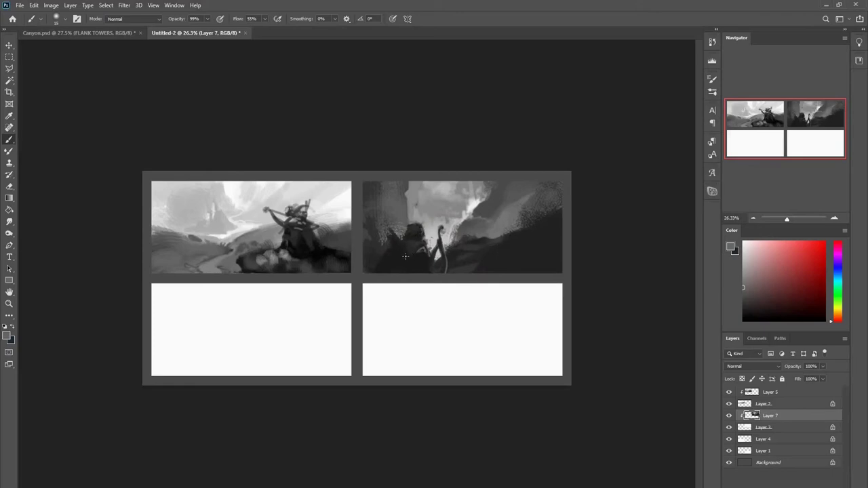
{"action": "key", "text": "ctrl+plus"}
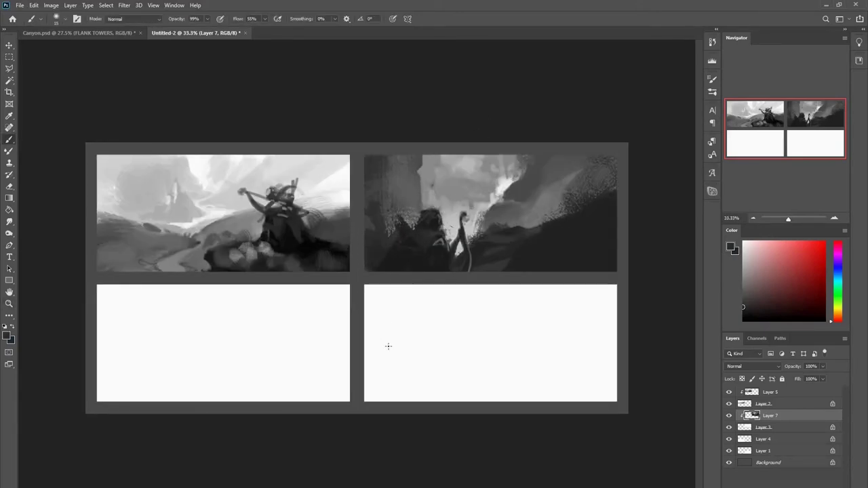
Step: Add a new layer above Layer 4, clip it to Layer 4, and enlarge the soft brush with a dark gray
{"action": "left_click", "coordinate": [749, 442]}
{"action": "key", "text": "ctrl+alt+shift+n"}
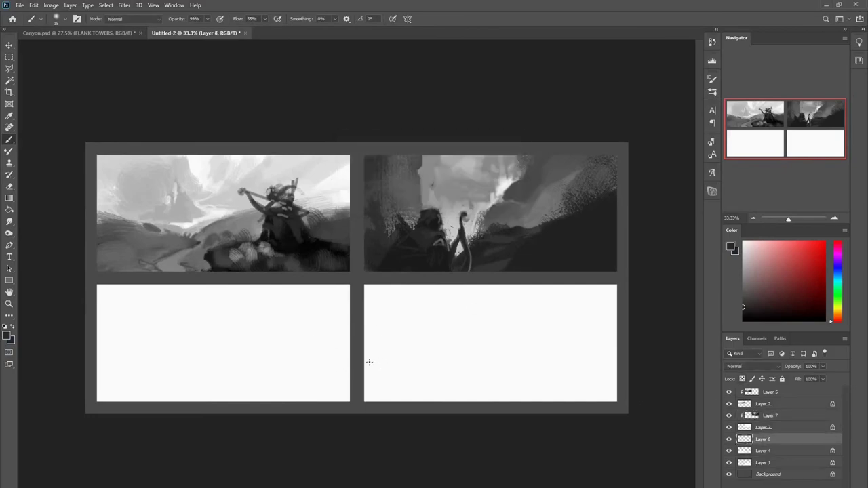
{"action": "left_click_drag", "start_coordinate": [256, 297], "coordinate": [286, 298]}
{"action": "left_click_drag", "start_coordinate": [163, 382], "coordinate": [186, 382]}
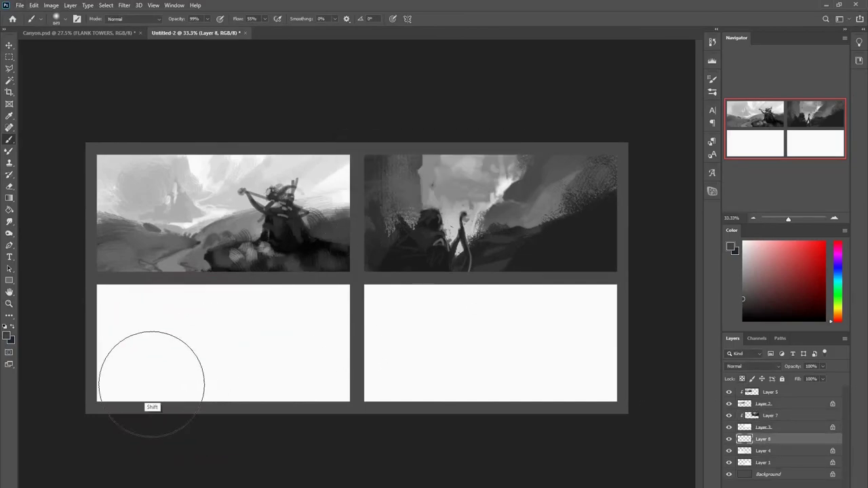
{"action": "left_click", "coordinate": [768, 446], "text": "alt"}
Step: Fill the lower-left panel with a soft misty gradient, gray at the base fading to white at the top
{"action": "mouse_move", "coordinate": [129, 427]}
{"action": "left_mouse_down"}
{"action": "mouse_move", "coordinate": [163, 465]}
{"action": "mouse_move", "coordinate": [152, 358]}
{"action": "mouse_move", "coordinate": [178, 417]}
{"action": "mouse_move", "coordinate": [217, 362]}
{"action": "mouse_move", "coordinate": [314, 395]}
{"action": "mouse_move", "coordinate": [241, 404]}
{"action": "mouse_move", "coordinate": [274, 329]}
{"action": "mouse_move", "coordinate": [296, 335]}
{"action": "mouse_move", "coordinate": [290, 351]}
{"action": "mouse_move", "coordinate": [206, 379]}
{"action": "mouse_move", "coordinate": [296, 360]}
{"action": "mouse_move", "coordinate": [332, 415]}
{"action": "left_mouse_up"}
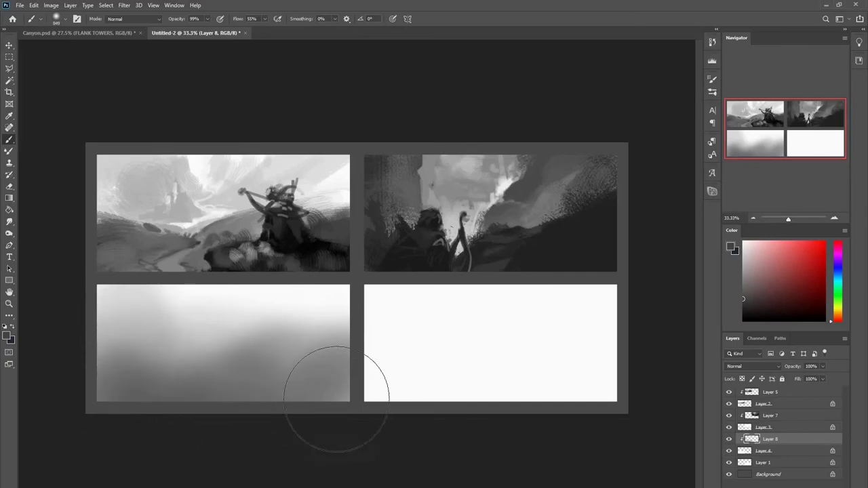
{"action": "left_click_drag", "start_coordinate": [189, 398], "coordinate": [122, 421]}
{"action": "left_click", "coordinate": [150, 354], "text": "alt"}
{"action": "left_click_drag", "start_coordinate": [143, 359], "coordinate": [155, 360]}
{"action": "left_click_drag", "start_coordinate": [193, 310], "coordinate": [314, 374]}
{"action": "left_click_drag", "start_coordinate": [159, 362], "coordinate": [124, 386]}
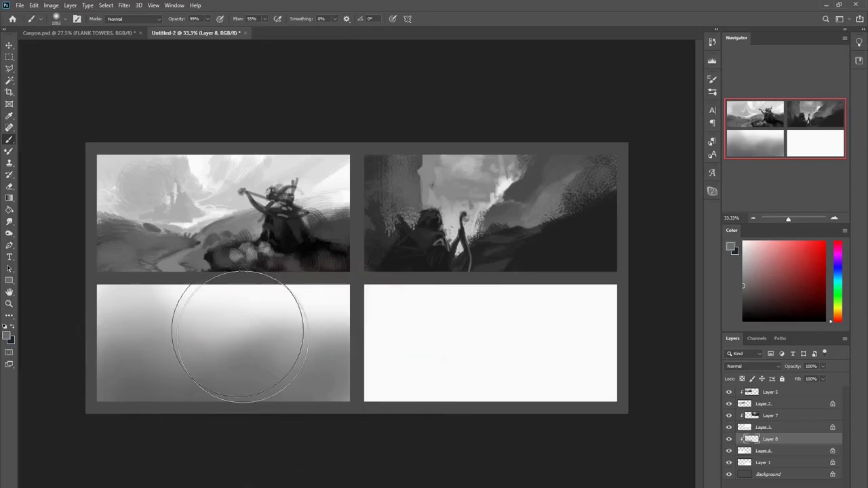
{"action": "left_click", "coordinate": [145, 357], "text": "alt"}
Step: Block in a dark standing cloaked figure on the lower-left panel's left side with the Square Dynamic brush
{"action": "left_click", "coordinate": [576, 254], "text": "alt"}
{"action": "right_click", "coordinate": [353, 356]}
{"action": "left_click", "coordinate": [386, 385]}
{"action": "mouse_move", "coordinate": [156, 362]}
{"action": "left_mouse_down"}
{"action": "mouse_move", "coordinate": [102, 392]}
{"action": "mouse_move", "coordinate": [130, 409]}
{"action": "left_mouse_up"}
{"action": "left_click_drag", "start_coordinate": [141, 346], "coordinate": [131, 343]}
{"action": "left_click_drag", "start_coordinate": [143, 332], "coordinate": [143, 351]}
{"action": "mouse_move", "coordinate": [145, 309]}
{"action": "left_mouse_down"}
{"action": "mouse_move", "coordinate": [159, 346]}
{"action": "mouse_move", "coordinate": [140, 342]}
{"action": "mouse_move", "coordinate": [152, 339]}
{"action": "mouse_move", "coordinate": [156, 365]}
{"action": "mouse_move", "coordinate": [170, 349]}
{"action": "left_mouse_up"}
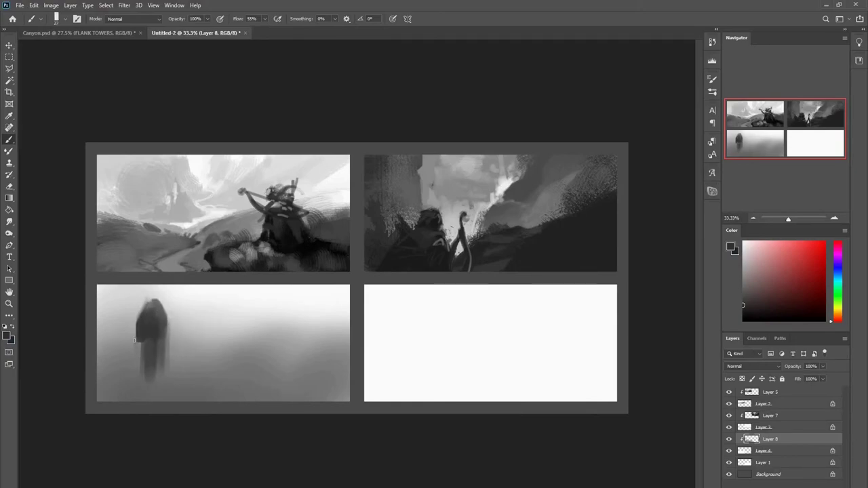
Step: Carve out the cloaked figure's hood and shoulder with pale background strokes
{"action": "key", "text": "e"}
{"action": "key", "text": "b"}
{"action": "left_click", "coordinate": [134, 305], "text": "alt"}
{"action": "left_click_drag", "start_coordinate": [133, 320], "coordinate": [139, 310]}
{"action": "left_click_drag", "start_coordinate": [139, 310], "coordinate": [134, 297]}
Step: Paint long dark gray crossing branches over the misty ground of the lower-left panel
{"action": "mouse_move", "coordinate": [199, 378]}
{"action": "left_mouse_down"}
{"action": "mouse_move", "coordinate": [189, 389]}
{"action": "mouse_move", "coordinate": [93, 365]}
{"action": "mouse_move", "coordinate": [202, 381]}
{"action": "mouse_move", "coordinate": [252, 376]}
{"action": "mouse_move", "coordinate": [276, 389]}
{"action": "mouse_move", "coordinate": [411, 356]}
{"action": "left_mouse_up"}
{"action": "left_click", "coordinate": [148, 371], "text": "alt"}
{"action": "left_click_drag", "start_coordinate": [260, 375], "coordinate": [359, 347]}
{"action": "mouse_move", "coordinate": [251, 377]}
{"action": "left_mouse_down"}
{"action": "mouse_move", "coordinate": [374, 340]}
{"action": "mouse_move", "coordinate": [288, 400]}
{"action": "mouse_move", "coordinate": [281, 392]}
{"action": "mouse_move", "coordinate": [172, 392]}
{"action": "left_mouse_up"}
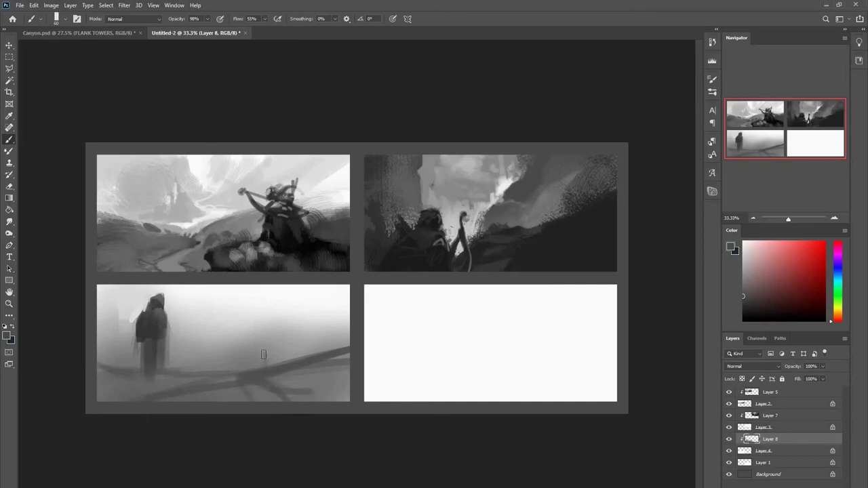
{"action": "left_click_drag", "start_coordinate": [96, 344], "coordinate": [131, 362]}
{"action": "left_click_drag", "start_coordinate": [182, 381], "coordinate": [177, 378]}
Step: Draw a curved bow beside the cloaked figure and add small accents near its hood
{"action": "mouse_move", "coordinate": [182, 312]}
{"action": "left_mouse_down"}
{"action": "mouse_move", "coordinate": [175, 368]}
{"action": "mouse_move", "coordinate": [161, 374]}
{"action": "left_mouse_up"}
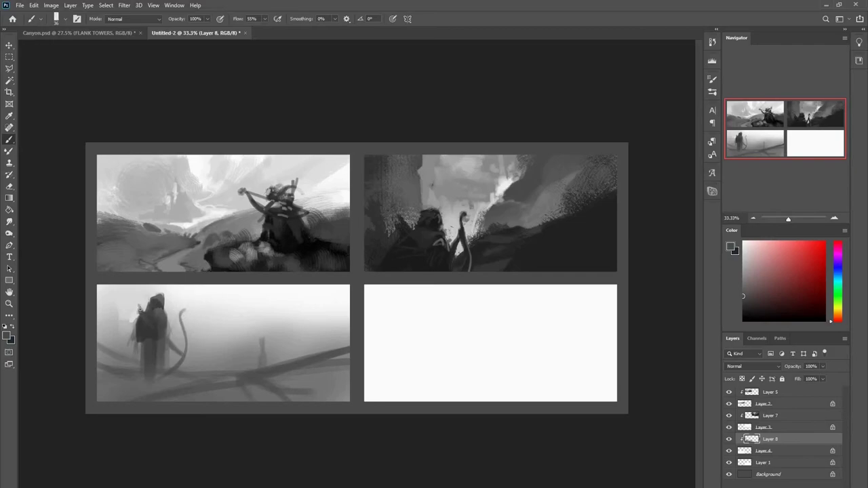
{"action": "left_click", "coordinate": [165, 332], "text": "alt"}
{"action": "left_click_drag", "start_coordinate": [173, 305], "coordinate": [163, 313]}
{"action": "left_click", "coordinate": [151, 344], "text": "alt"}
Step: Sketch a faint gray upright form right of the panel's center and brush pale vertical shapes into the mist beside it
{"action": "left_click", "coordinate": [267, 354], "text": "alt"}
{"action": "mouse_move", "coordinate": [261, 352]}
{"action": "left_mouse_down"}
{"action": "mouse_move", "coordinate": [275, 351]}
{"action": "mouse_move", "coordinate": [262, 333]}
{"action": "mouse_move", "coordinate": [263, 342]}
{"action": "mouse_move", "coordinate": [261, 320]}
{"action": "left_mouse_up"}
{"action": "mouse_move", "coordinate": [252, 372]}
{"action": "left_mouse_down"}
{"action": "mouse_move", "coordinate": [264, 371]}
{"action": "mouse_move", "coordinate": [265, 344]}
{"action": "left_mouse_up"}
{"action": "left_click", "coordinate": [286, 356], "text": "alt"}
{"action": "mouse_move", "coordinate": [293, 302]}
{"action": "left_mouse_down"}
{"action": "mouse_move", "coordinate": [280, 332]}
{"action": "mouse_move", "coordinate": [289, 343]}
{"action": "mouse_move", "coordinate": [306, 332]}
{"action": "mouse_move", "coordinate": [292, 294]}
{"action": "mouse_move", "coordinate": [302, 303]}
{"action": "left_mouse_up"}
{"action": "left_click", "coordinate": [293, 293], "text": "alt"}
Step: Build the upright form into a hunched, misty figure with a gray head, shoulders and arms
{"action": "left_click", "coordinate": [250, 357], "text": "alt"}
{"action": "left_click_drag", "start_coordinate": [258, 335], "coordinate": [263, 323]}
{"action": "left_click_drag", "start_coordinate": [264, 322], "coordinate": [234, 333]}
{"action": "mouse_move", "coordinate": [243, 337]}
{"action": "left_mouse_down"}
{"action": "mouse_move", "coordinate": [263, 326]}
{"action": "mouse_move", "coordinate": [252, 315]}
{"action": "left_mouse_up"}
{"action": "left_click_drag", "start_coordinate": [249, 333], "coordinate": [244, 335]}
{"action": "left_click_drag", "start_coordinate": [250, 309], "coordinate": [259, 313]}
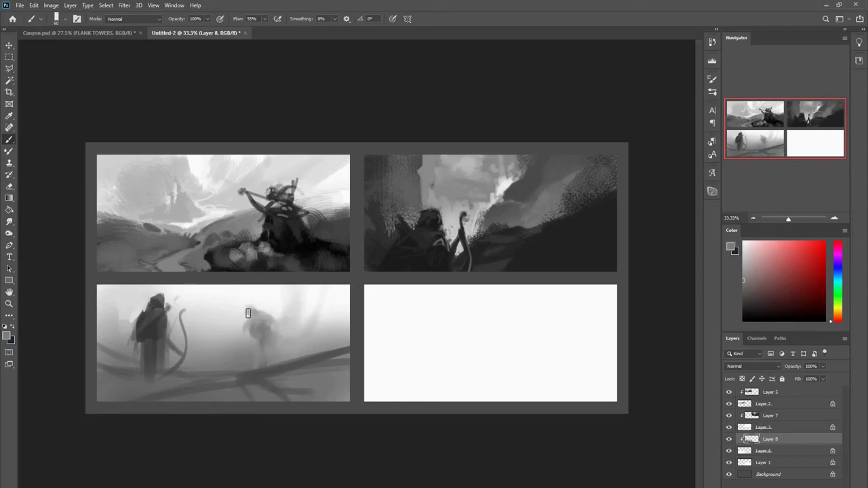
{"action": "right_click", "coordinate": [245, 280]}
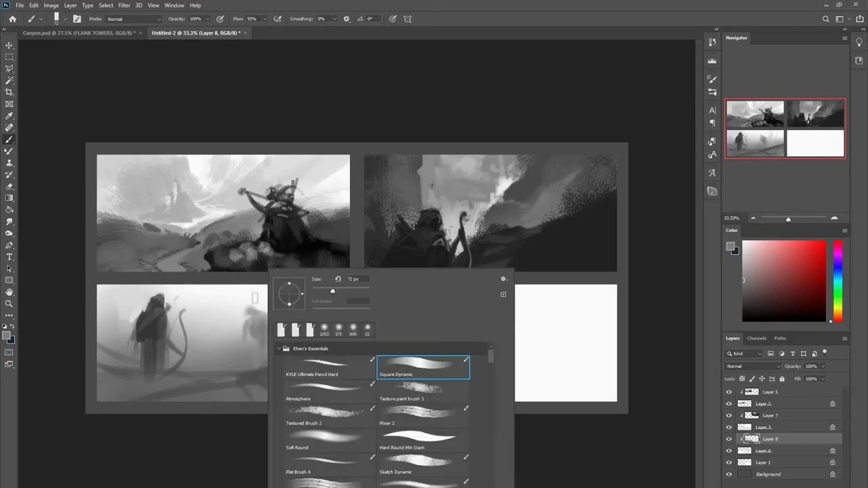
{"action": "key", "text": "Escape"}
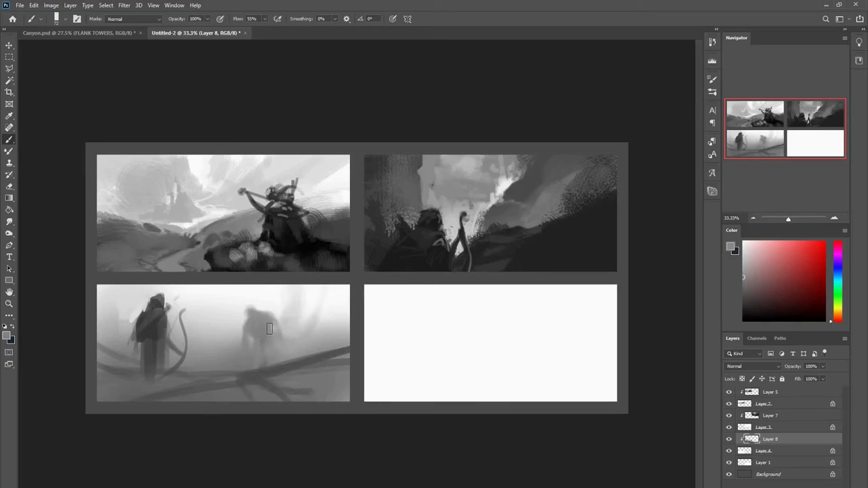
Step: Define the hunched figure's legs and paint smaller, fainter figures in the mist to its left
{"action": "left_click", "coordinate": [263, 344], "text": "alt"}
{"action": "left_click", "coordinate": [269, 346], "text": "alt"}
{"action": "left_click", "coordinate": [225, 351], "text": "alt"}
{"action": "left_click_drag", "start_coordinate": [225, 351], "coordinate": [222, 350], "text": "alt"}
{"action": "left_click", "coordinate": [207, 354], "text": "alt"}
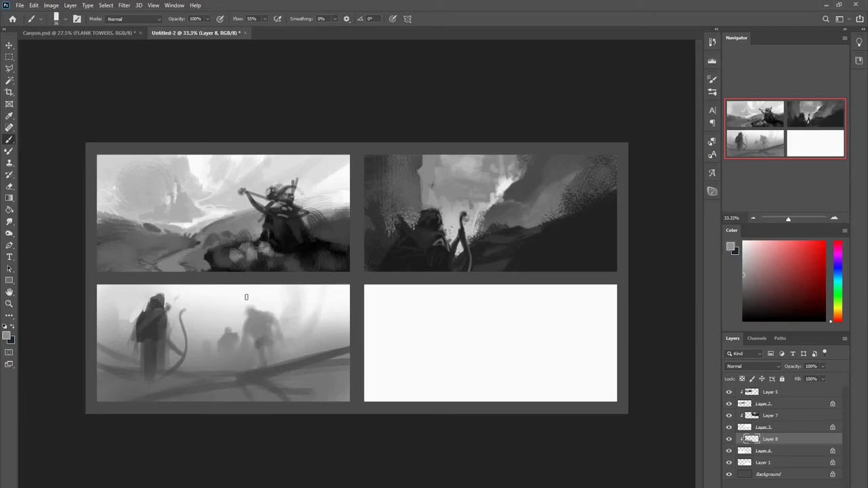
Step: Add another faint hunched figure in the mist right of the large one
{"action": "left_click", "coordinate": [268, 325], "text": "alt"}
{"action": "left_click_drag", "start_coordinate": [297, 327], "coordinate": [301, 338]}
{"action": "left_click", "coordinate": [310, 318], "text": "alt"}
{"action": "right_click", "coordinate": [297, 338], "text": "alt"}
{"action": "key", "text": "0"}
Step: Switch to a softer textured brush and break up the dark crossing branches on the lower-left panel's ground with gray strokes
{"action": "right_click", "coordinate": [269, 359]}
{"action": "left_click", "coordinate": [318, 416]}
{"action": "left_click", "coordinate": [301, 465]}
{"action": "right_click", "coordinate": [209, 374], "text": "alt"}
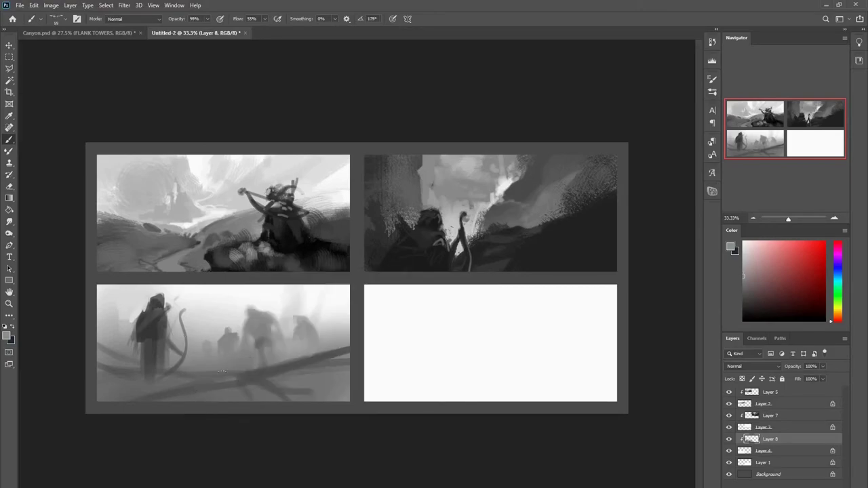
{"action": "left_click", "coordinate": [223, 377], "text": "alt"}
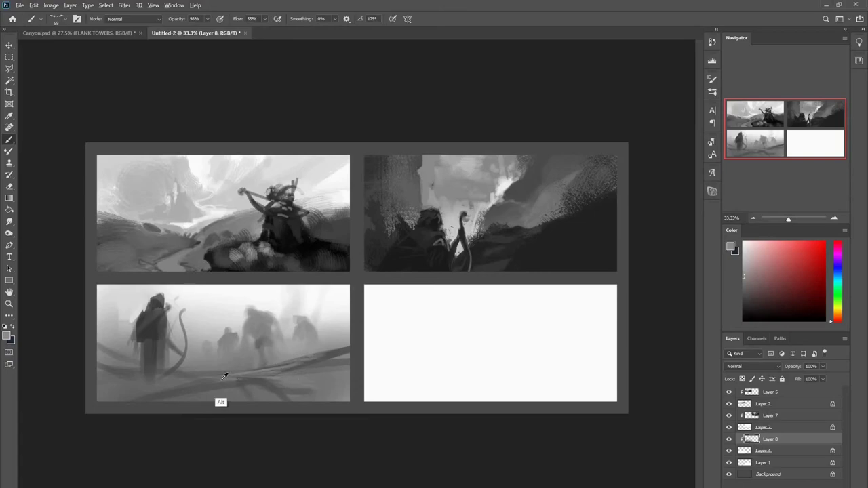
Step: Paint over the remaining branches with gray sloping ground forms and a path curving through the lower-left panel
{"action": "right_click", "coordinate": [221, 395], "text": "alt"}
{"action": "right_click", "coordinate": [269, 389], "text": "alt"}
{"action": "left_click", "coordinate": [290, 397], "text": "alt"}
{"action": "mouse_move", "coordinate": [202, 398]}
{"action": "left_mouse_down"}
{"action": "mouse_move", "coordinate": [124, 407]}
{"action": "mouse_move", "coordinate": [204, 396]}
{"action": "left_mouse_up"}
{"action": "left_click", "coordinate": [284, 375], "text": "alt"}
{"action": "mouse_move", "coordinate": [331, 375]}
{"action": "left_mouse_down"}
{"action": "mouse_move", "coordinate": [353, 368]}
{"action": "mouse_move", "coordinate": [339, 385]}
{"action": "left_mouse_up"}
Step: Brush gray grass tufts beside the archer and blend the cloak's base into the ground
{"action": "left_click", "coordinate": [117, 371], "text": "alt"}
{"action": "left_click_drag", "start_coordinate": [113, 341], "coordinate": [129, 357]}
{"action": "left_click_drag", "start_coordinate": [171, 378], "coordinate": [153, 380]}
{"action": "left_click", "coordinate": [155, 352], "text": "alt"}
Step: Lighten the mist around the distant figures with pale gray strokes and brighten the sky above them
{"action": "left_click_drag", "start_coordinate": [214, 331], "coordinate": [202, 345]}
{"action": "left_click", "coordinate": [225, 341], "text": "alt"}
{"action": "left_click", "coordinate": [202, 330], "text": "alt"}
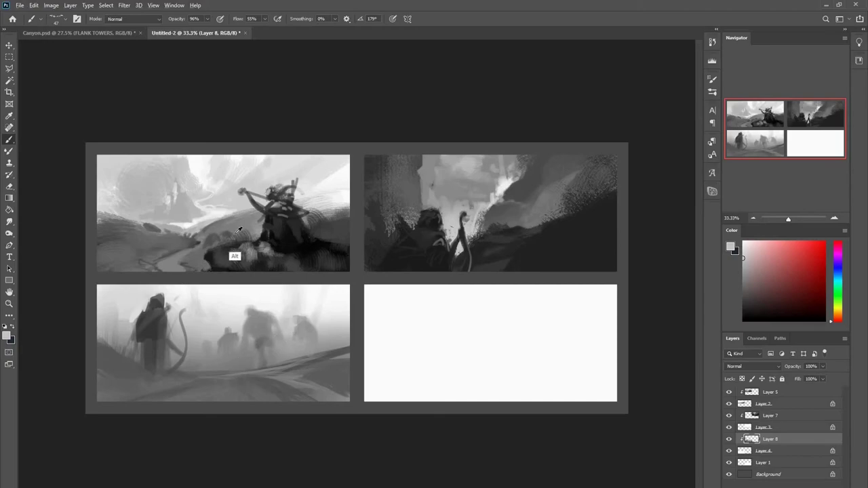
{"action": "left_click", "coordinate": [261, 343], "text": "alt"}
{"action": "left_click", "coordinate": [303, 300], "text": "alt"}
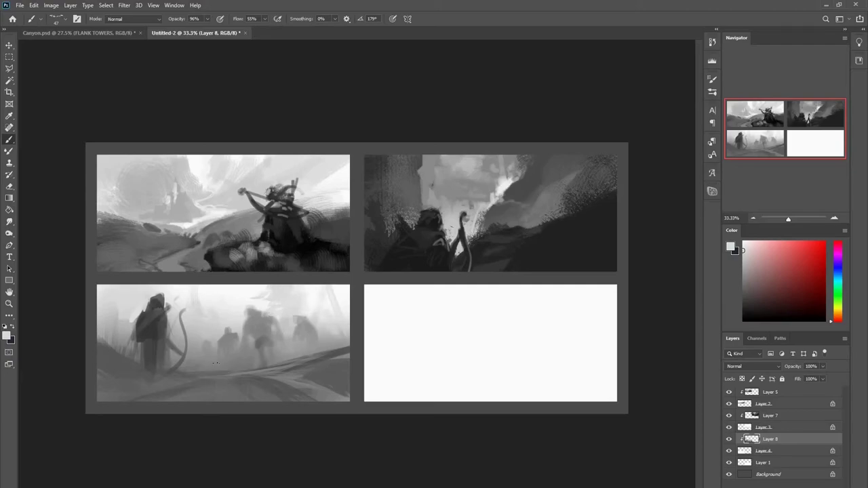
Step: Streak slanted gray tree trunks behind the archer and touch up the large hunched figure's head and shoulders
{"action": "left_click", "coordinate": [130, 349], "text": "alt"}
{"action": "left_click_drag", "start_coordinate": [130, 287], "coordinate": [111, 341]}
{"action": "mouse_move", "coordinate": [120, 288]}
{"action": "left_mouse_down"}
{"action": "mouse_move", "coordinate": [108, 339]}
{"action": "mouse_move", "coordinate": [104, 325]}
{"action": "mouse_move", "coordinate": [100, 339]}
{"action": "left_mouse_up"}
{"action": "left_click_drag", "start_coordinate": [175, 357], "coordinate": [165, 357]}
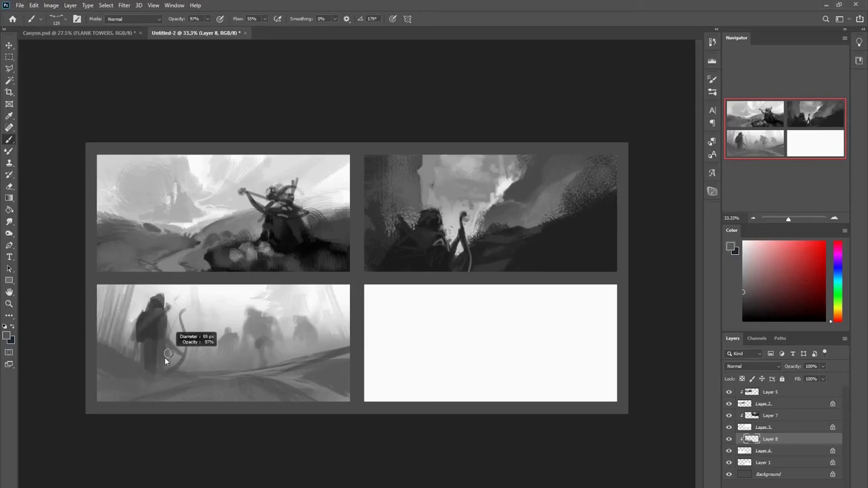
{"action": "left_click", "coordinate": [258, 314], "text": "alt"}
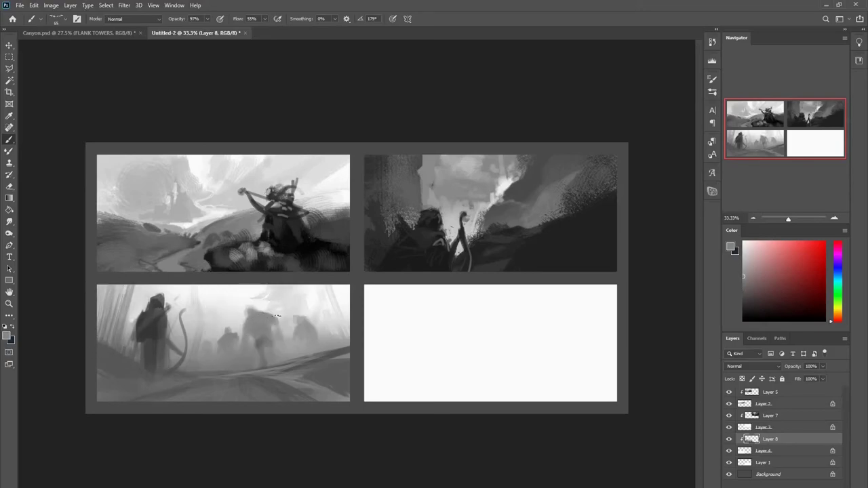
{"action": "left_click_drag", "start_coordinate": [248, 292], "coordinate": [261, 311]}
Step: Darken the archer's lower cloak and define the legs with a small square-tipped brush
{"action": "left_click", "coordinate": [135, 344], "text": "alt"}
{"action": "mouse_move", "coordinate": [151, 370]}
{"action": "left_mouse_down"}
{"action": "mouse_move", "coordinate": [164, 369]}
{"action": "mouse_move", "coordinate": [141, 389]}
{"action": "mouse_move", "coordinate": [165, 386]}
{"action": "mouse_move", "coordinate": [170, 376]}
{"action": "mouse_move", "coordinate": [143, 377]}
{"action": "left_mouse_up"}
{"action": "left_click", "coordinate": [156, 348], "text": "alt"}
{"action": "key", "text": "ctrl+z"}
{"action": "key", "text": "ctrl+z"}
{"action": "key", "text": "ctrl+z"}
{"action": "right_click", "coordinate": [153, 386]}
{"action": "left_click", "coordinate": [320, 367]}
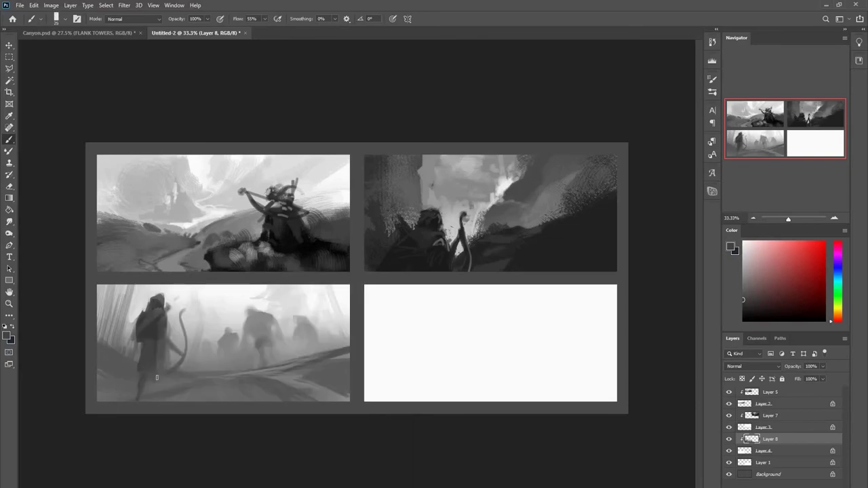
{"action": "key", "text": "ctrl+z"}
{"action": "mouse_move", "coordinate": [181, 385]}
{"action": "left_mouse_down"}
{"action": "mouse_move", "coordinate": [204, 355]}
{"action": "mouse_move", "coordinate": [156, 381]}
{"action": "mouse_move", "coordinate": [149, 402]}
{"action": "left_mouse_up"}
Step: Darken the lower-left panel's tones with a Levels adjustment
{"action": "key", "text": "ctrl+l"}
{"action": "left_click_drag", "start_coordinate": [613, 289], "coordinate": [629, 288]}
{"action": "left_click", "coordinate": [764, 205]}
Step: Paint dark rock shapes in the lower-left panel's left corner and along its bottom edge
{"action": "right_click", "coordinate": [114, 385], "text": "alt"}
{"action": "mouse_move", "coordinate": [114, 385]}
{"action": "left_mouse_down"}
{"action": "mouse_move", "coordinate": [102, 367]}
{"action": "mouse_move", "coordinate": [95, 379]}
{"action": "mouse_move", "coordinate": [115, 382]}
{"action": "mouse_move", "coordinate": [126, 363]}
{"action": "mouse_move", "coordinate": [101, 382]}
{"action": "mouse_move", "coordinate": [127, 379]}
{"action": "mouse_move", "coordinate": [108, 392]}
{"action": "mouse_move", "coordinate": [134, 398]}
{"action": "left_mouse_up"}
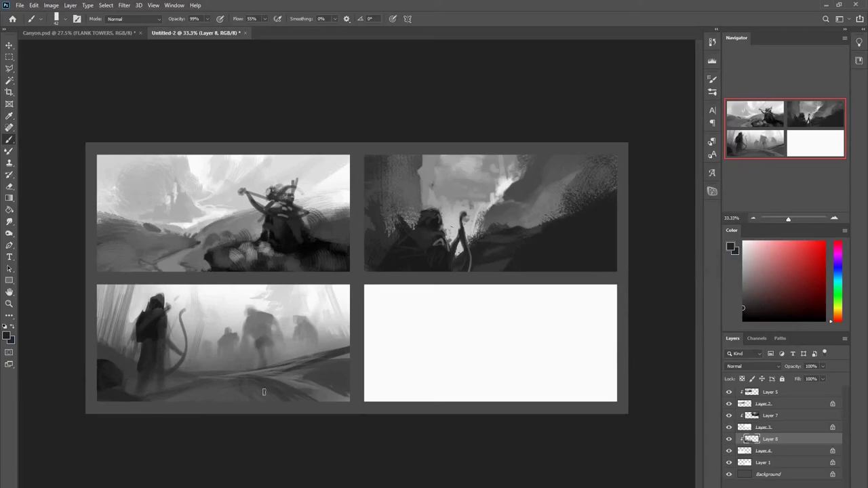
{"action": "left_click_drag", "start_coordinate": [248, 395], "coordinate": [326, 407]}
Step: Build up the gray bank at the lower-left panel's right edge with rounded, rising shapes
{"action": "left_click", "coordinate": [322, 369], "text": "alt"}
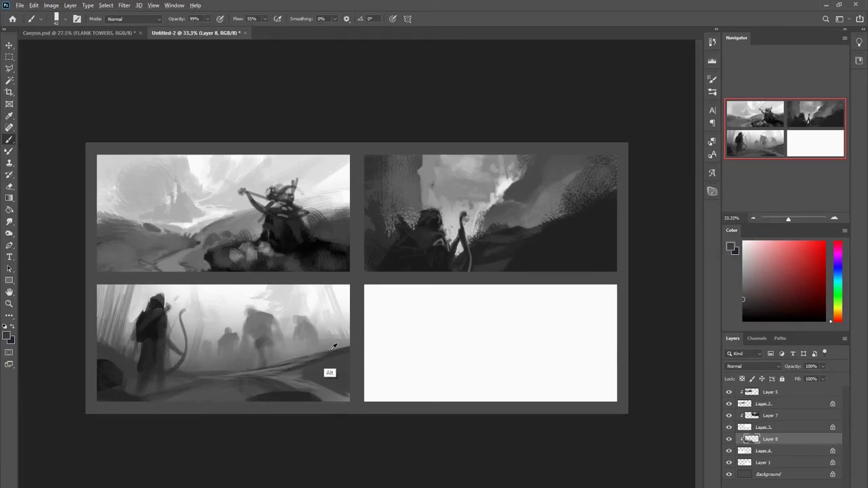
{"action": "left_click_drag", "start_coordinate": [330, 346], "coordinate": [346, 323]}
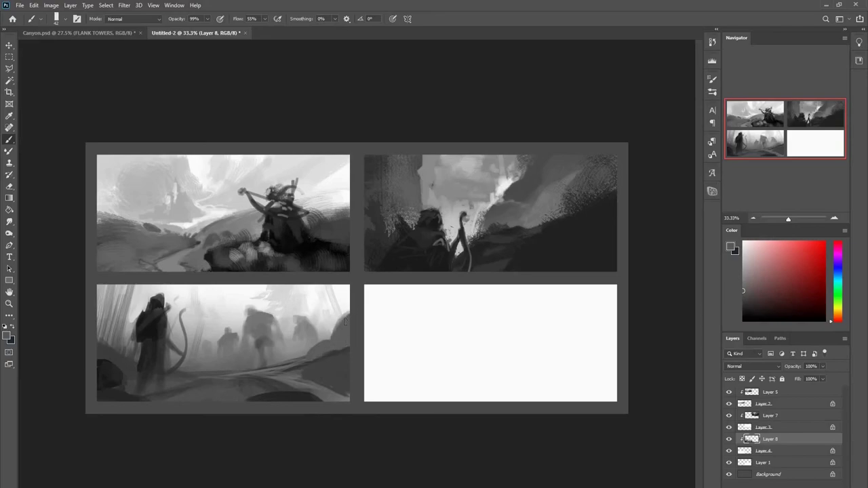
{"action": "left_click", "coordinate": [161, 332], "text": "alt"}
{"action": "key", "text": "x"}
{"action": "left_click", "coordinate": [412, 251], "text": "alt"}
{"action": "left_click_drag", "start_coordinate": [417, 333], "coordinate": [449, 337]}
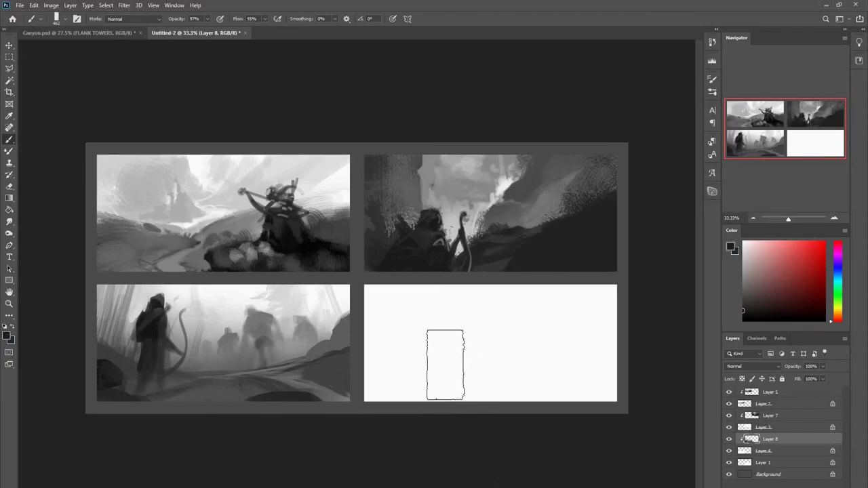
{"action": "key", "text": "alt"}
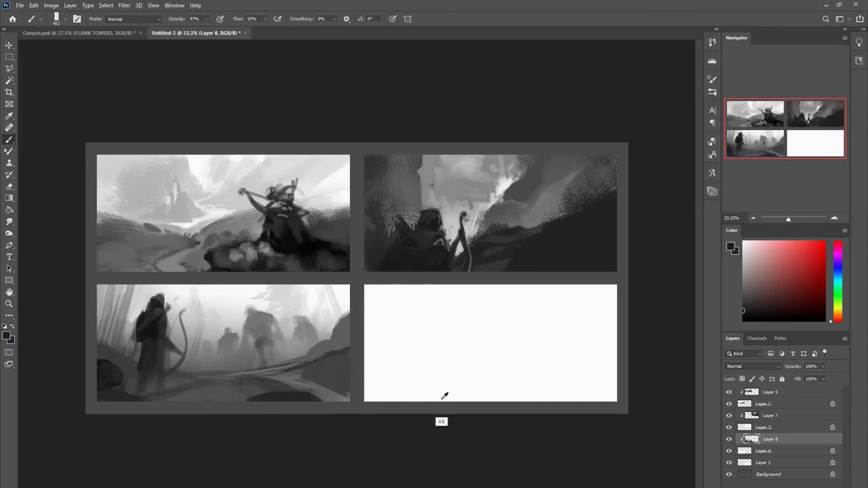
{"action": "left_click", "coordinate": [331, 341], "text": "alt"}
{"action": "mouse_move", "coordinate": [488, 357]}
{"action": "left_mouse_down"}
{"action": "mouse_move", "coordinate": [470, 367]}
{"action": "mouse_move", "coordinate": [427, 366]}
{"action": "mouse_move", "coordinate": [487, 375]}
{"action": "mouse_move", "coordinate": [474, 355]}
{"action": "left_mouse_up"}
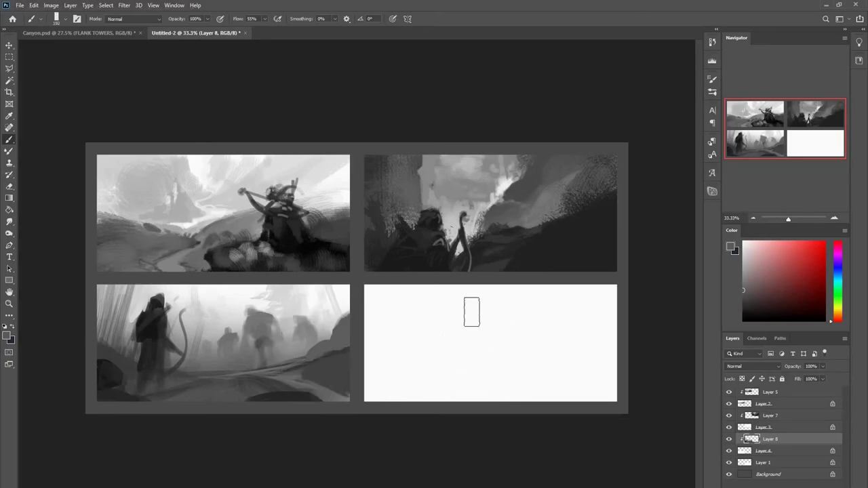
{"action": "key", "text": "alt"}
{"action": "left_click", "coordinate": [329, 358], "text": "alt"}
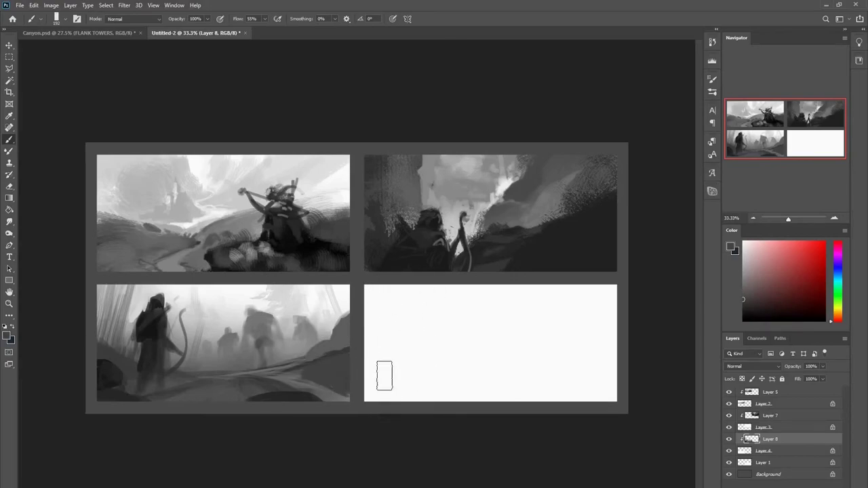
Step: Make Layer 1 active and sketch a small gray cloaked figure right of center in the empty lower-right panel
{"action": "left_click", "coordinate": [769, 464]}
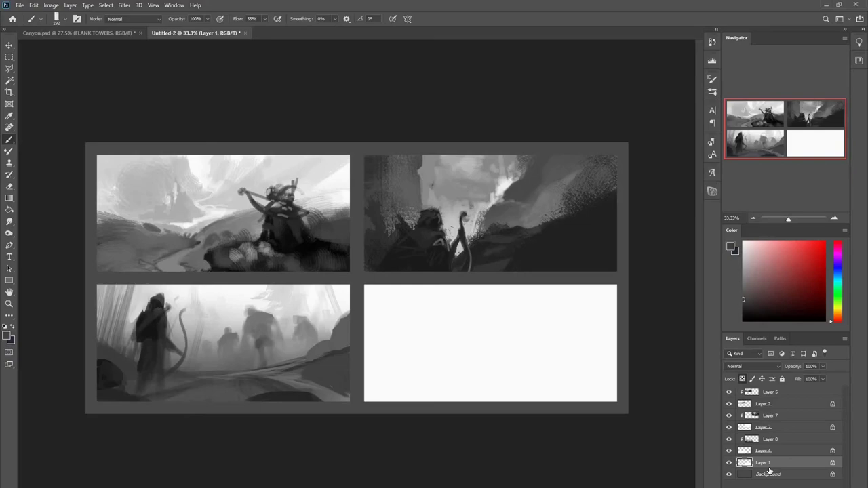
{"action": "key", "text": "w"}
{"action": "key", "text": "b"}
{"action": "left_click_drag", "start_coordinate": [524, 344], "coordinate": [525, 366]}
{"action": "mouse_move", "coordinate": [528, 342]}
{"action": "left_mouse_down"}
{"action": "mouse_move", "coordinate": [534, 367]}
{"action": "mouse_move", "coordinate": [522, 369]}
{"action": "mouse_move", "coordinate": [542, 370]}
{"action": "mouse_move", "coordinate": [522, 365]}
{"action": "left_mouse_up"}
{"action": "left_click", "coordinate": [519, 330]}
Step: Wash broad pale gray hills and mist across the lower-right panel around the cloaked figure
{"action": "left_click", "coordinate": [316, 353], "text": "alt"}
{"action": "left_click_drag", "start_coordinate": [375, 359], "coordinate": [429, 365]}
{"action": "left_click_drag", "start_coordinate": [407, 412], "coordinate": [580, 411]}
{"action": "left_click_drag", "start_coordinate": [579, 411], "coordinate": [507, 399]}
{"action": "mouse_move", "coordinate": [536, 339]}
{"action": "left_mouse_down"}
{"action": "mouse_move", "coordinate": [506, 376]}
{"action": "mouse_move", "coordinate": [568, 356]}
{"action": "left_mouse_up"}
{"action": "left_click_drag", "start_coordinate": [515, 348], "coordinate": [474, 344]}
{"action": "mouse_move", "coordinate": [384, 319]}
{"action": "left_mouse_down"}
{"action": "mouse_move", "coordinate": [407, 328]}
{"action": "mouse_move", "coordinate": [434, 360]}
{"action": "left_mouse_up"}
{"action": "mouse_move", "coordinate": [434, 359]}
{"action": "left_mouse_down"}
{"action": "mouse_move", "coordinate": [387, 338]}
{"action": "mouse_move", "coordinate": [426, 298]}
{"action": "mouse_move", "coordinate": [445, 344]}
{"action": "left_mouse_up"}
{"action": "mouse_move", "coordinate": [497, 345]}
{"action": "left_mouse_down"}
{"action": "mouse_move", "coordinate": [473, 358]}
{"action": "mouse_move", "coordinate": [388, 341]}
{"action": "mouse_move", "coordinate": [416, 397]}
{"action": "left_mouse_up"}
Step: With a coarse textured brush, stipple a pale vertical cascade down the lower-right panel's middle and soften the figure's surroundings
{"action": "right_click", "coordinate": [479, 339], "text": "alt"}
{"action": "right_click", "coordinate": [488, 350]}
{"action": "left_click", "coordinate": [420, 393], "text": "alt"}
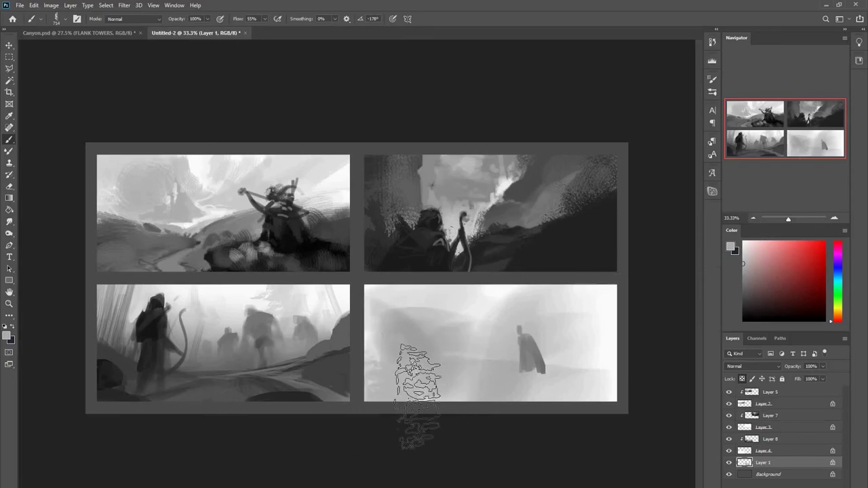
{"action": "left_click_drag", "start_coordinate": [497, 410], "coordinate": [608, 414]}
{"action": "right_click", "coordinate": [513, 407], "text": "alt"}
{"action": "right_click", "coordinate": [487, 358], "text": "alt"}
{"action": "left_click", "coordinate": [486, 297], "text": "alt"}
{"action": "left_click_drag", "start_coordinate": [465, 352], "coordinate": [462, 392]}
{"action": "left_click_drag", "start_coordinate": [463, 335], "coordinate": [479, 387]}
{"action": "right_click", "coordinate": [507, 359], "text": "alt"}
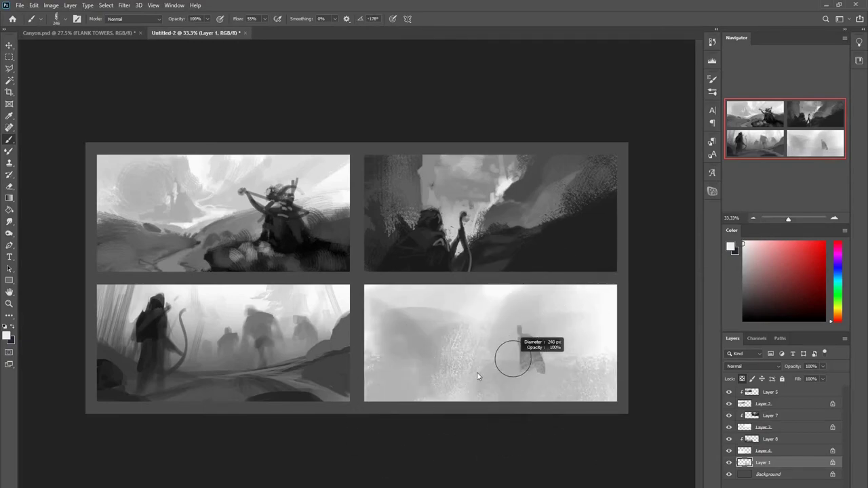
{"action": "left_click_drag", "start_coordinate": [523, 316], "coordinate": [495, 373]}
{"action": "left_click_drag", "start_coordinate": [390, 354], "coordinate": [414, 387]}
Step: Paint a mid-gray hill sweeping from beneath the cloaked figure to the lower-right panel's right edge
{"action": "right_click", "coordinate": [523, 386], "text": "alt"}
{"action": "left_click", "coordinate": [523, 357], "text": "alt"}
{"action": "mouse_move", "coordinate": [516, 392]}
{"action": "left_mouse_down"}
{"action": "mouse_move", "coordinate": [546, 366]}
{"action": "mouse_move", "coordinate": [603, 345]}
{"action": "mouse_move", "coordinate": [549, 382]}
{"action": "mouse_move", "coordinate": [556, 395]}
{"action": "mouse_move", "coordinate": [551, 378]}
{"action": "mouse_move", "coordinate": [612, 347]}
{"action": "left_mouse_up"}
Step: Reshape the figure above the hill into a broader darker gray silhouette with a hooded head
{"action": "left_click", "coordinate": [530, 355], "text": "alt"}
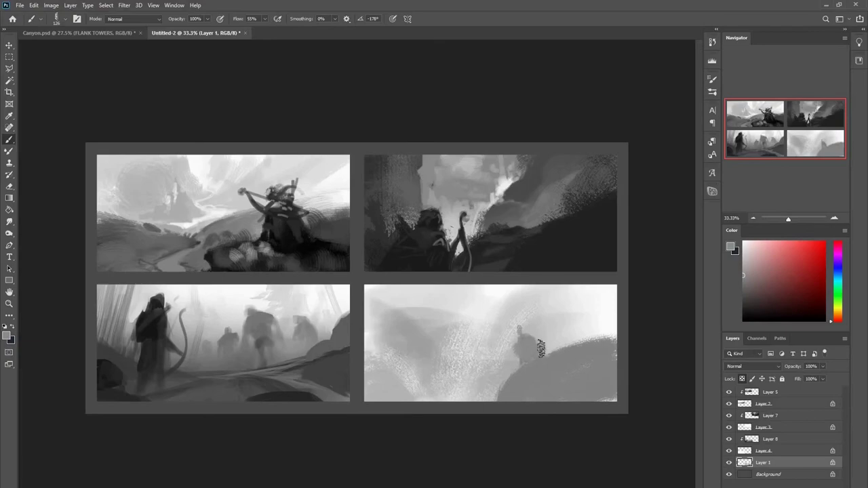
{"action": "key", "text": "9"}
{"action": "key", "text": "6"}
{"action": "left_click", "coordinate": [527, 327], "text": "alt"}
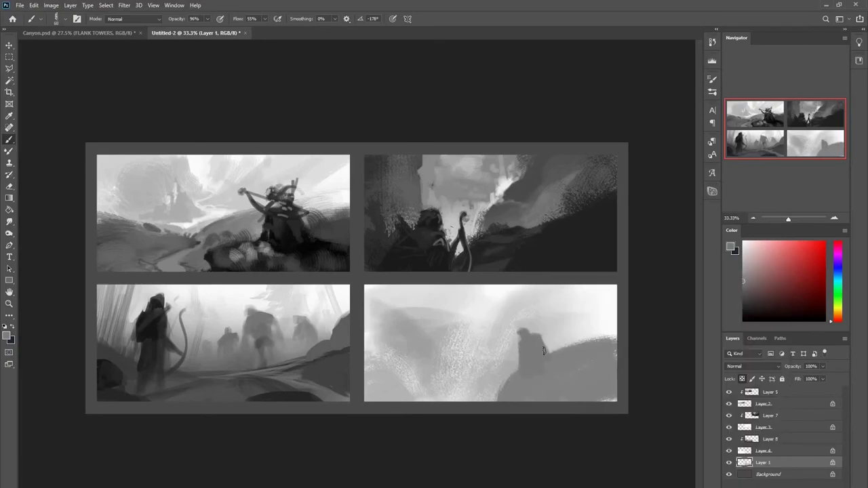
Step: Block in soft gray masses in the lower-right panel's lower left and between the cascade and the figure
{"action": "left_click", "coordinate": [408, 335], "text": "alt"}
{"action": "mouse_move", "coordinate": [410, 328]}
{"action": "left_mouse_down"}
{"action": "mouse_move", "coordinate": [414, 341]}
{"action": "mouse_move", "coordinate": [417, 315]}
{"action": "mouse_move", "coordinate": [415, 339]}
{"action": "left_mouse_up"}
{"action": "left_click", "coordinate": [494, 349], "text": "alt"}
{"action": "left_click_drag", "start_coordinate": [469, 394], "coordinate": [425, 397]}
{"action": "left_click", "coordinate": [422, 397], "text": "alt"}
{"action": "left_click_drag", "start_coordinate": [444, 337], "coordinate": [483, 338]}
{"action": "left_click", "coordinate": [409, 346], "text": "alt"}
Step: Extend the gray cliff on the cascade's left side up to the lower-right panel's top edge
{"action": "mouse_move", "coordinate": [398, 309]}
{"action": "left_mouse_down"}
{"action": "mouse_move", "coordinate": [428, 311]}
{"action": "mouse_move", "coordinate": [375, 334]}
{"action": "mouse_move", "coordinate": [422, 314]}
{"action": "mouse_move", "coordinate": [375, 294]}
{"action": "mouse_move", "coordinate": [396, 296]}
{"action": "mouse_move", "coordinate": [428, 360]}
{"action": "left_mouse_up"}
{"action": "left_click", "coordinate": [459, 326], "text": "alt"}
{"action": "left_click", "coordinate": [400, 310], "text": "alt"}
{"action": "mouse_move", "coordinate": [382, 299]}
{"action": "left_mouse_down"}
{"action": "mouse_move", "coordinate": [407, 315]}
{"action": "mouse_move", "coordinate": [443, 388]}
{"action": "mouse_move", "coordinate": [391, 353]}
{"action": "mouse_move", "coordinate": [407, 341]}
{"action": "mouse_move", "coordinate": [414, 355]}
{"action": "left_mouse_up"}
{"action": "left_click", "coordinate": [442, 360], "text": "alt"}
{"action": "left_click", "coordinate": [422, 392], "text": "alt"}
{"action": "left_click", "coordinate": [398, 332], "text": "alt"}
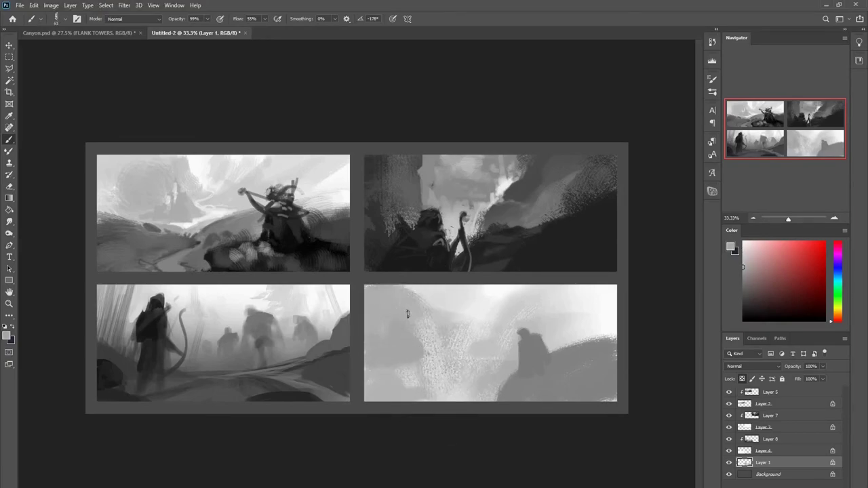
Step: Brush rough gray cloud and rock masses into the lower-right panel's upper corners and merge the hill beneath the figure
{"action": "left_click", "coordinate": [482, 376], "text": "alt"}
{"action": "left_click", "coordinate": [494, 379], "text": "alt"}
{"action": "left_click", "coordinate": [421, 311], "text": "alt"}
{"action": "left_click_drag", "start_coordinate": [383, 320], "coordinate": [424, 280]}
{"action": "mouse_move", "coordinate": [448, 312]}
{"action": "left_mouse_down"}
{"action": "mouse_move", "coordinate": [433, 326]}
{"action": "mouse_move", "coordinate": [449, 305]}
{"action": "left_mouse_up"}
{"action": "mouse_move", "coordinate": [510, 278]}
{"action": "left_mouse_down"}
{"action": "mouse_move", "coordinate": [590, 267]}
{"action": "mouse_move", "coordinate": [616, 283]}
{"action": "mouse_move", "coordinate": [600, 296]}
{"action": "mouse_move", "coordinate": [621, 343]}
{"action": "mouse_move", "coordinate": [582, 343]}
{"action": "mouse_move", "coordinate": [595, 372]}
{"action": "left_mouse_up"}
{"action": "left_click_drag", "start_coordinate": [540, 374], "coordinate": [511, 374]}
Step: Refine the hooded figure's shoulders and cloak edges with a small brush, undoing the last stroke
{"action": "left_click", "coordinate": [527, 352], "text": "alt"}
{"action": "left_click_drag", "start_coordinate": [523, 331], "coordinate": [517, 347]}
{"action": "left_click_drag", "start_coordinate": [525, 357], "coordinate": [523, 357]}
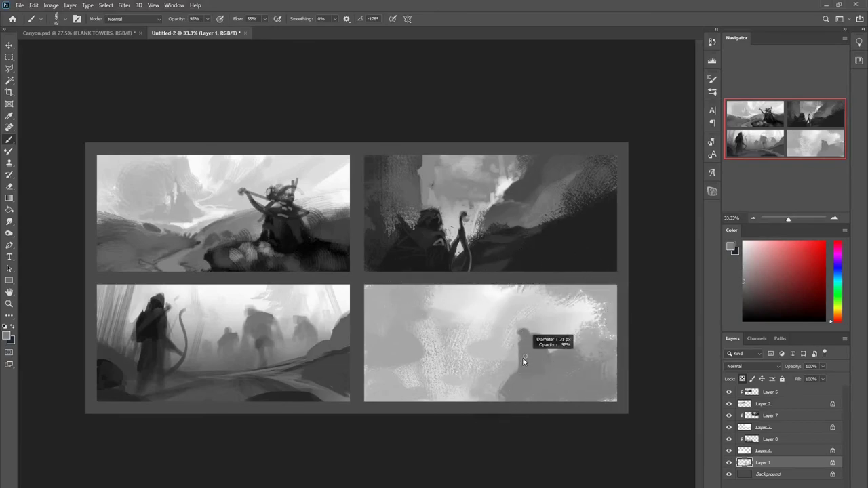
{"action": "left_click", "coordinate": [514, 353], "text": "alt"}
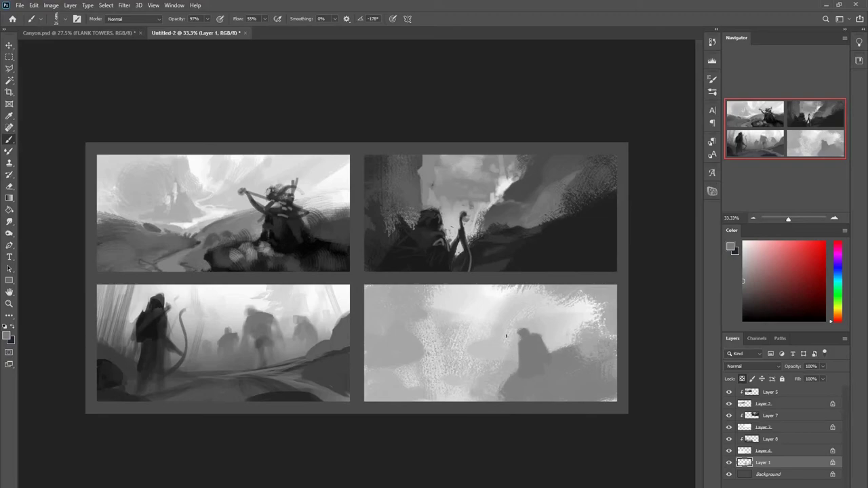
{"action": "key", "text": "ctrl+z"}
{"action": "key", "text": "ctrl"}
{"action": "left_click", "coordinate": [522, 352], "text": "alt"}
Step: Darken the lower-right panel with Levels and paint dark pointed cloak details and rough hill texture around the figure
{"action": "key", "text": "ctrl+l"}
{"action": "left_click_drag", "start_coordinate": [615, 289], "coordinate": [657, 288]}
{"action": "left_click", "coordinate": [764, 204]}
{"action": "left_click", "coordinate": [525, 357], "text": "alt"}
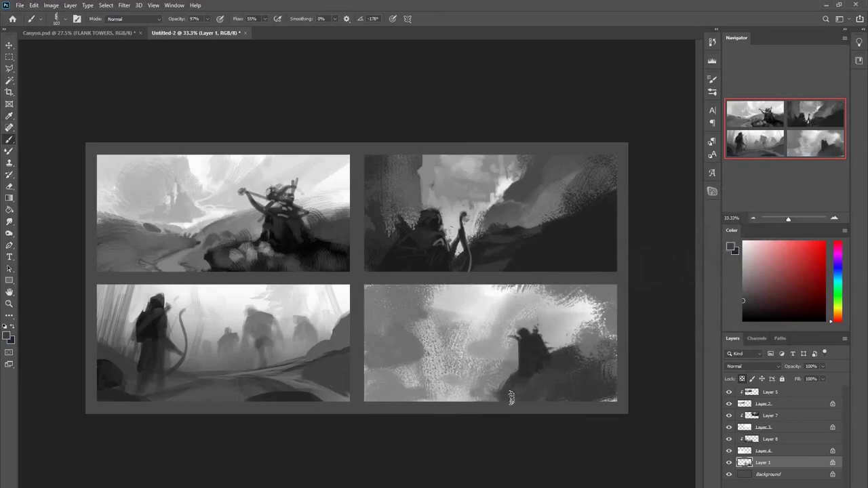
{"action": "left_click", "coordinate": [583, 343], "text": "alt"}
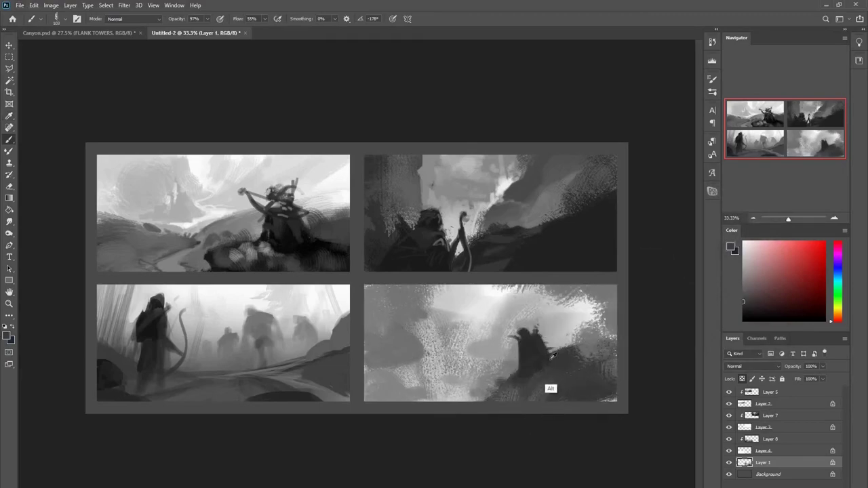
Step: Brighten the central cascade in the lower-right panel with near-white textured strokes down to the bottom edge
{"action": "left_click", "coordinate": [489, 323], "text": "alt"}
{"action": "mouse_move", "coordinate": [466, 332]}
{"action": "left_mouse_down"}
{"action": "mouse_move", "coordinate": [454, 372]}
{"action": "mouse_move", "coordinate": [432, 372]}
{"action": "mouse_move", "coordinate": [430, 355]}
{"action": "mouse_move", "coordinate": [454, 326]}
{"action": "mouse_move", "coordinate": [442, 378]}
{"action": "left_mouse_up"}
{"action": "left_click", "coordinate": [438, 336], "text": "alt"}
{"action": "left_click", "coordinate": [486, 308], "text": "alt"}
{"action": "left_click_drag", "start_coordinate": [484, 309], "coordinate": [503, 293]}
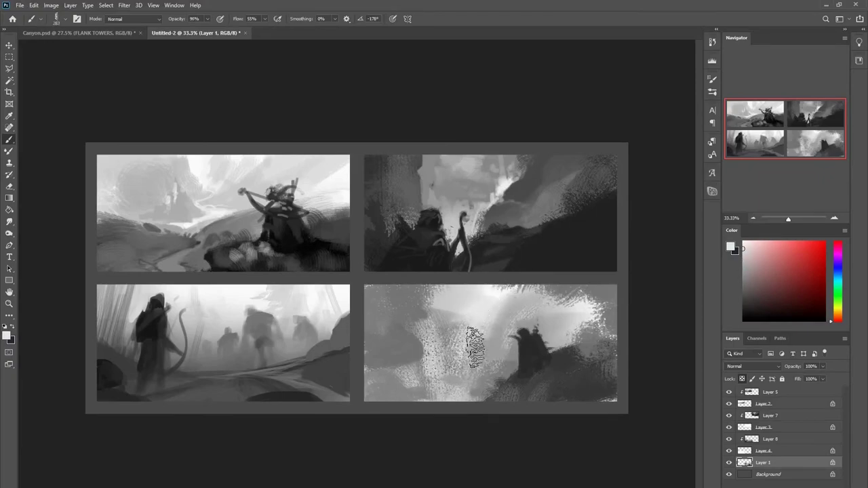
{"action": "left_click_drag", "start_coordinate": [468, 356], "coordinate": [453, 425]}
{"action": "mouse_move", "coordinate": [481, 385]}
{"action": "left_mouse_down"}
{"action": "mouse_move", "coordinate": [487, 357]}
{"action": "mouse_move", "coordinate": [436, 388]}
{"action": "left_mouse_up"}
Step: Shape gray rocks at the cascade's left side and place small gray ledges within the falling water
{"action": "left_click", "coordinate": [502, 328], "text": "alt"}
{"action": "left_click", "coordinate": [396, 351], "text": "alt"}
{"action": "mouse_move", "coordinate": [379, 377]}
{"action": "left_mouse_down"}
{"action": "mouse_move", "coordinate": [432, 417]}
{"action": "mouse_move", "coordinate": [355, 359]}
{"action": "left_mouse_up"}
{"action": "left_click", "coordinate": [420, 363], "text": "alt"}
{"action": "left_click", "coordinate": [393, 310], "text": "alt"}
{"action": "mouse_move", "coordinate": [438, 372]}
{"action": "left_mouse_down"}
{"action": "mouse_move", "coordinate": [430, 373]}
{"action": "mouse_move", "coordinate": [444, 343]}
{"action": "left_mouse_up"}
{"action": "left_click", "coordinate": [468, 355], "text": "alt"}
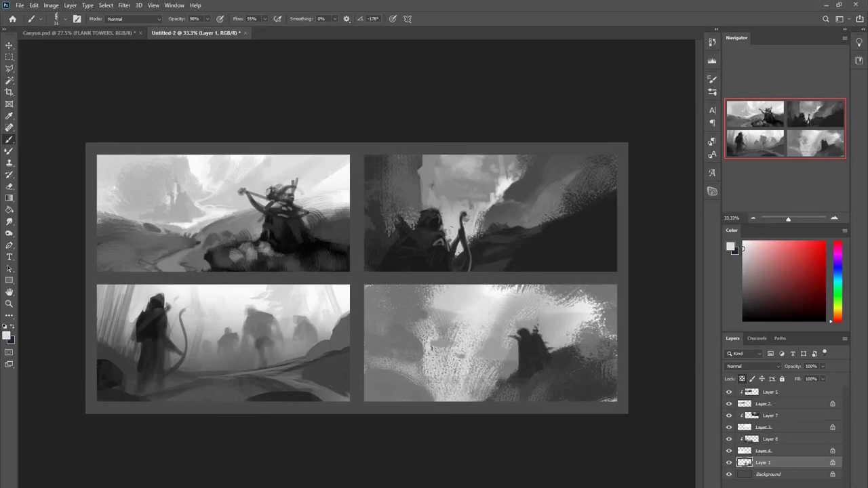
Step: Dab small gray shapes and white highlights at the foot of the cascade
{"action": "left_click", "coordinate": [459, 342], "text": "alt"}
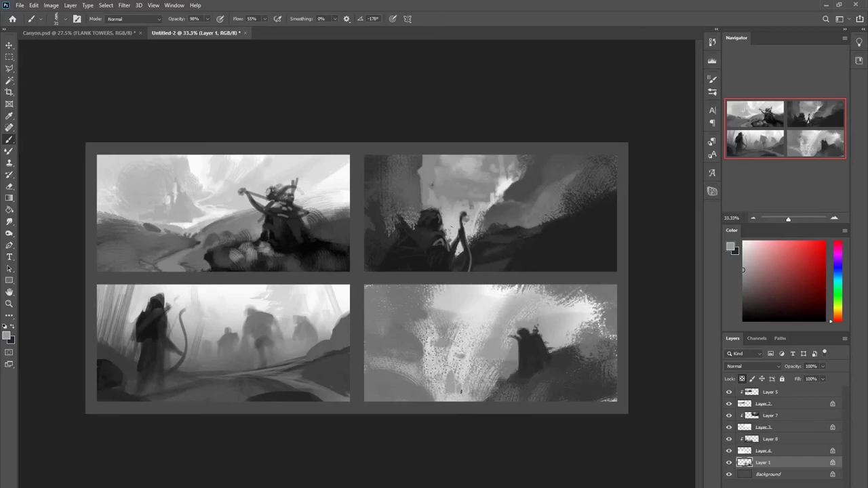
{"action": "left_click", "coordinate": [458, 399], "text": "alt"}
{"action": "left_click", "coordinate": [499, 313], "text": "alt"}
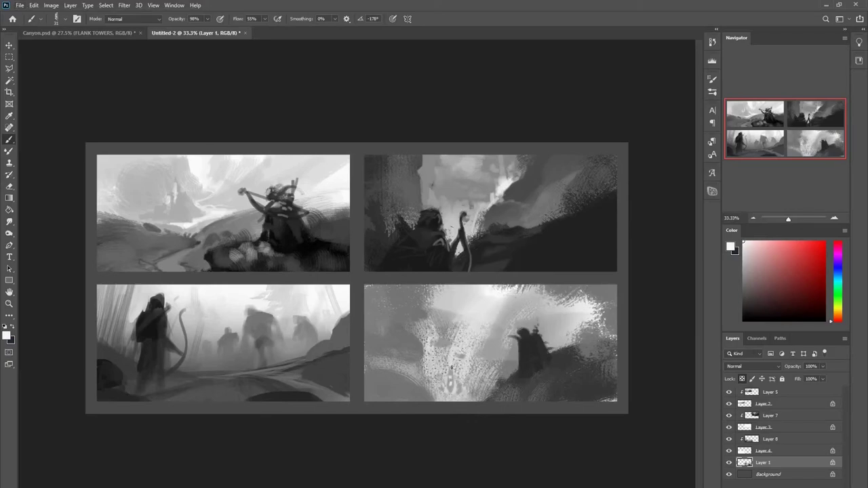
{"action": "left_click", "coordinate": [451, 386], "text": "alt"}
{"action": "left_click_drag", "start_coordinate": [450, 367], "coordinate": [457, 406]}
{"action": "left_click", "coordinate": [477, 328], "text": "alt"}
{"action": "left_click", "coordinate": [458, 397], "text": "alt"}
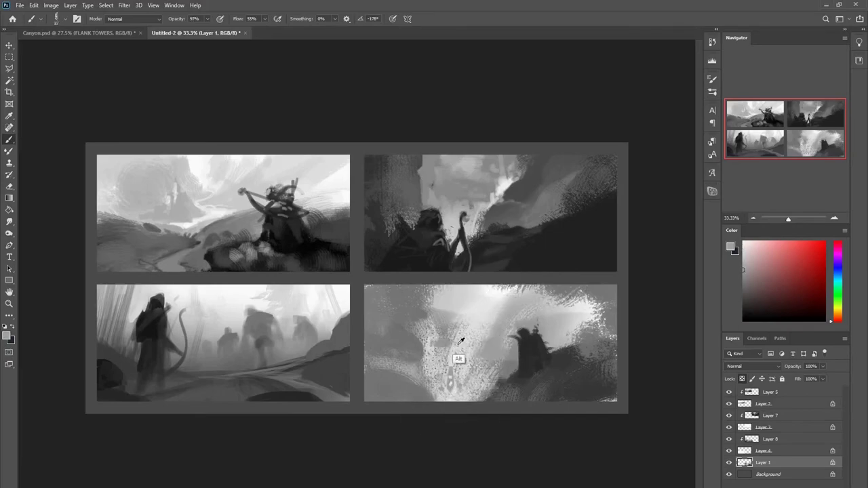
Step: Select the light cascade area by tone in the lower-right panel, brush light tone down it, and clear the selection
{"action": "key", "text": "w"}
{"action": "key", "text": "alt+w"}
{"action": "left_click", "coordinate": [459, 387]}
{"action": "key", "text": "b"}
{"action": "left_click", "coordinate": [459, 373], "text": "alt"}
{"action": "mouse_move", "coordinate": [456, 333]}
{"action": "left_mouse_down"}
{"action": "mouse_move", "coordinate": [499, 325]}
{"action": "mouse_move", "coordinate": [450, 420]}
{"action": "left_mouse_up"}
{"action": "left_click", "coordinate": [743, 241]}
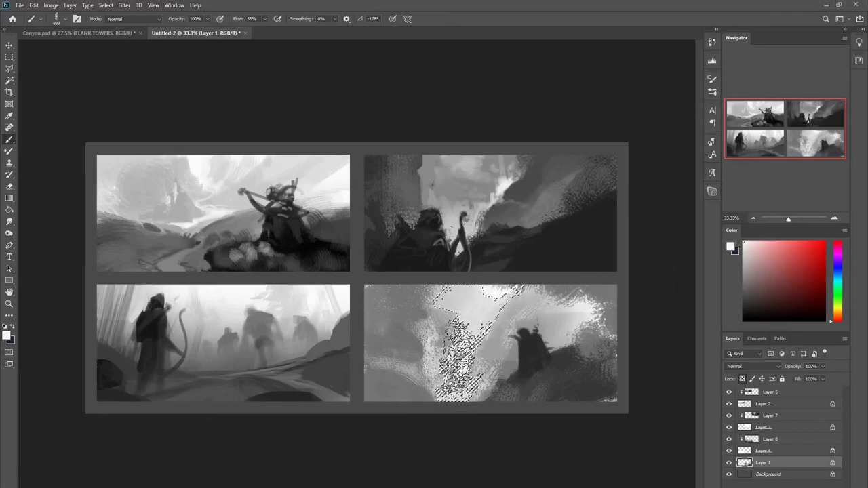
{"action": "key", "text": "ctrl+d"}
Step: Sweep curved light-gray strokes above and beside the cascade in the lower-right panel
{"action": "left_click_drag", "start_coordinate": [487, 381], "coordinate": [508, 378]}
{"action": "left_click", "coordinate": [504, 306], "text": "alt"}
{"action": "left_click", "coordinate": [482, 297], "text": "alt"}
{"action": "left_click_drag", "start_coordinate": [489, 312], "coordinate": [468, 371]}
{"action": "left_click", "coordinate": [452, 281], "text": "alt"}
{"action": "mouse_move", "coordinate": [419, 298]}
{"action": "left_mouse_down"}
{"action": "mouse_move", "coordinate": [459, 312]}
{"action": "mouse_move", "coordinate": [430, 355]}
{"action": "left_mouse_up"}
{"action": "mouse_move", "coordinate": [495, 310]}
{"action": "left_mouse_down"}
{"action": "mouse_move", "coordinate": [485, 311]}
{"action": "mouse_move", "coordinate": [506, 314]}
{"action": "left_mouse_up"}
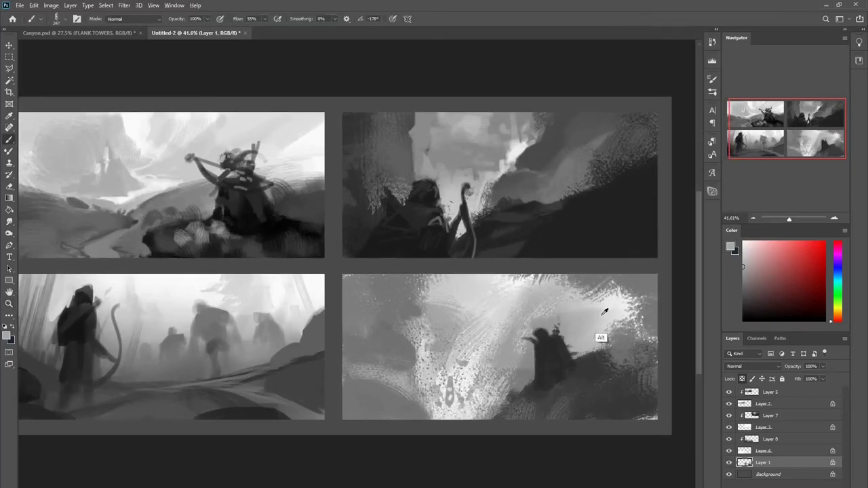
Step: Build up the cascade's foot with a near-white highlight and soft gray rock shapes
{"action": "left_click_drag", "start_coordinate": [482, 395], "coordinate": [462, 397]}
{"action": "left_click", "coordinate": [461, 360]}
{"action": "left_click", "coordinate": [438, 403], "text": "alt"}
{"action": "mouse_move", "coordinate": [464, 391]}
{"action": "left_mouse_down"}
{"action": "mouse_move", "coordinate": [443, 404]}
{"action": "mouse_move", "coordinate": [457, 386]}
{"action": "left_mouse_up"}
{"action": "left_click", "coordinate": [453, 404], "text": "alt"}
{"action": "left_click", "coordinate": [421, 406], "text": "alt"}
{"action": "left_click_drag", "start_coordinate": [421, 406], "coordinate": [439, 418]}
{"action": "left_click", "coordinate": [453, 406], "text": "alt"}
{"action": "left_click_drag", "start_coordinate": [453, 406], "coordinate": [455, 407]}
{"action": "left_click", "coordinate": [458, 394], "text": "alt"}
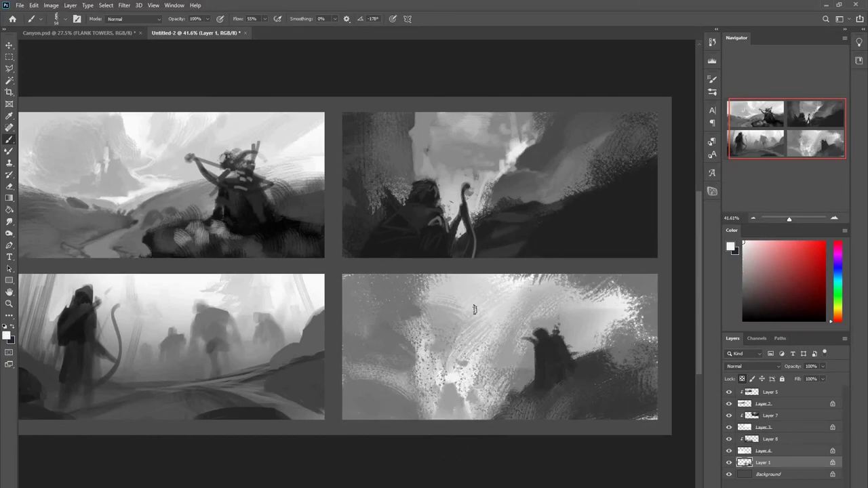
Step: Try additional sampled gray strokes over the cascade's foot and undo them
{"action": "left_click", "coordinate": [446, 400], "text": "alt"}
{"action": "left_click_drag", "start_coordinate": [470, 381], "coordinate": [453, 397]}
{"action": "left_click", "coordinate": [454, 378], "text": "alt"}
{"action": "key", "text": "ctrl+z"}
{"action": "key", "text": "ctrl+z"}
Step: Darken the lower-right panel's outer corners and the hill with dark speckled texture strokes around the cascade
{"action": "left_click", "coordinate": [542, 351], "text": "alt"}
{"action": "left_click_drag", "start_coordinate": [436, 316], "coordinate": [484, 314]}
{"action": "mouse_move", "coordinate": [349, 314]}
{"action": "left_mouse_down"}
{"action": "mouse_move", "coordinate": [349, 298]}
{"action": "mouse_move", "coordinate": [388, 290]}
{"action": "left_mouse_up"}
{"action": "left_click_drag", "start_coordinate": [352, 348], "coordinate": [404, 434]}
{"action": "mouse_move", "coordinate": [619, 285]}
{"action": "left_mouse_down"}
{"action": "mouse_move", "coordinate": [615, 310]}
{"action": "mouse_move", "coordinate": [668, 289]}
{"action": "mouse_move", "coordinate": [647, 342]}
{"action": "left_mouse_up"}
{"action": "left_click_drag", "start_coordinate": [543, 387], "coordinate": [497, 388]}
Step: Brighten the diagonal stream of the cascade with near-white speckled strokes up to the panel's top edge
{"action": "key", "text": "x"}
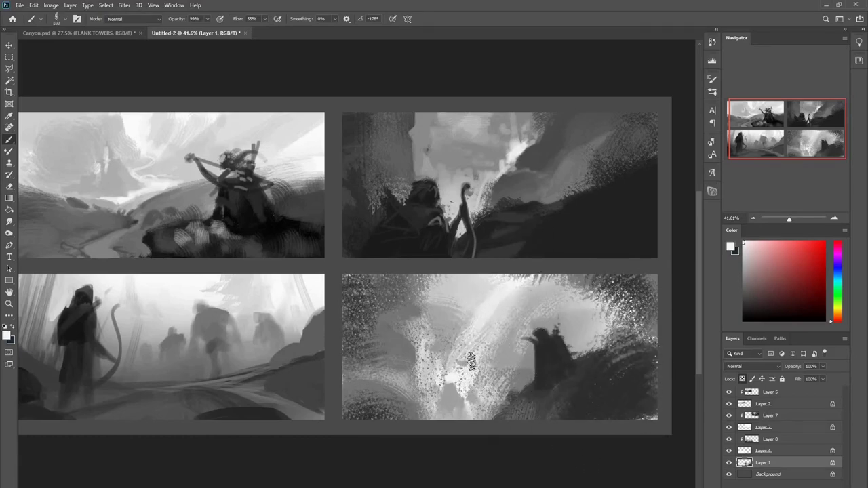
{"action": "mouse_move", "coordinate": [507, 301]}
{"action": "left_mouse_down"}
{"action": "mouse_move", "coordinate": [471, 361]}
{"action": "mouse_move", "coordinate": [495, 327]}
{"action": "mouse_move", "coordinate": [540, 301]}
{"action": "mouse_move", "coordinate": [508, 310]}
{"action": "left_mouse_up"}
{"action": "left_click", "coordinate": [507, 366], "text": "alt"}
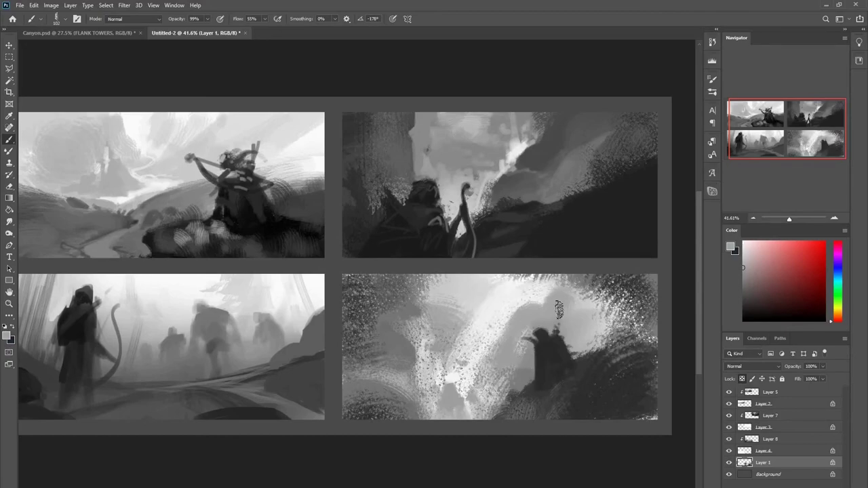
{"action": "left_click", "coordinate": [480, 284], "text": "alt"}
{"action": "left_click_drag", "start_coordinate": [507, 283], "coordinate": [481, 303]}
{"action": "left_click", "coordinate": [470, 367], "text": "alt"}
{"action": "left_click_drag", "start_coordinate": [479, 364], "coordinate": [477, 404]}
Step: Shape the gray areas beside the stream and carry its pale arc toward the figure
{"action": "left_click", "coordinate": [466, 318], "text": "alt"}
{"action": "left_click_drag", "start_coordinate": [467, 319], "coordinate": [449, 354]}
{"action": "left_click_drag", "start_coordinate": [542, 304], "coordinate": [507, 304]}
{"action": "left_click_drag", "start_coordinate": [483, 342], "coordinate": [496, 343]}
Step: Refine the cloaked figure's head and body on the hill with small dark and mid-gray strokes
{"action": "left_click", "coordinate": [537, 366], "text": "alt"}
{"action": "left_click_drag", "start_coordinate": [564, 367], "coordinate": [553, 389]}
{"action": "mouse_move", "coordinate": [560, 329]}
{"action": "left_mouse_down"}
{"action": "mouse_move", "coordinate": [569, 375]}
{"action": "mouse_move", "coordinate": [544, 362]}
{"action": "mouse_move", "coordinate": [568, 354]}
{"action": "left_mouse_up"}
{"action": "left_click", "coordinate": [564, 408], "text": "alt"}
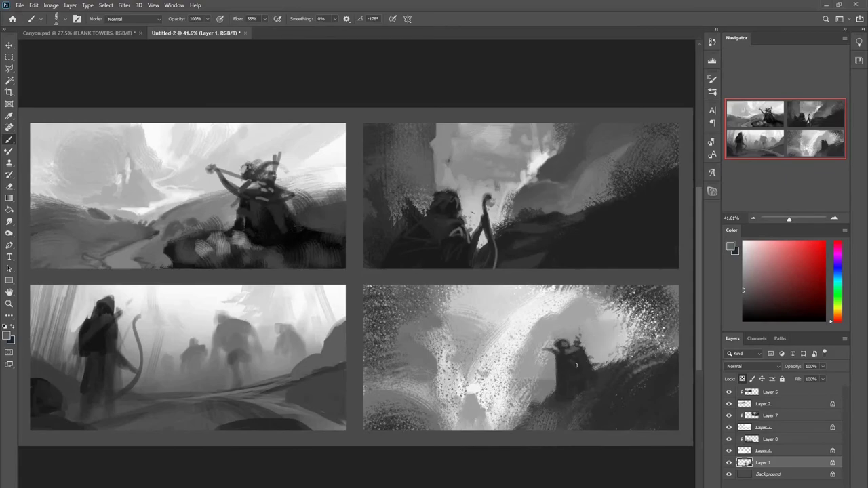
Step: Dab small gray rocks into the lower cascade and surround them with near-white water patches
{"action": "left_click", "coordinate": [507, 389], "text": "alt"}
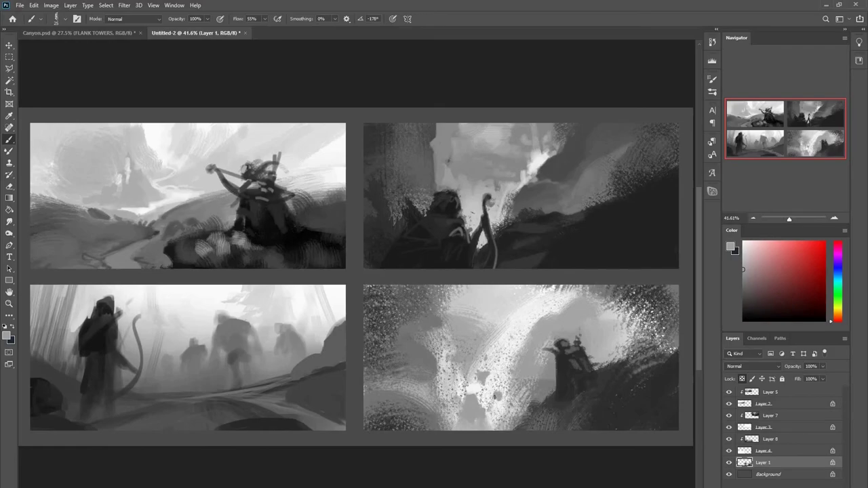
{"action": "left_click_drag", "start_coordinate": [478, 360], "coordinate": [470, 371]}
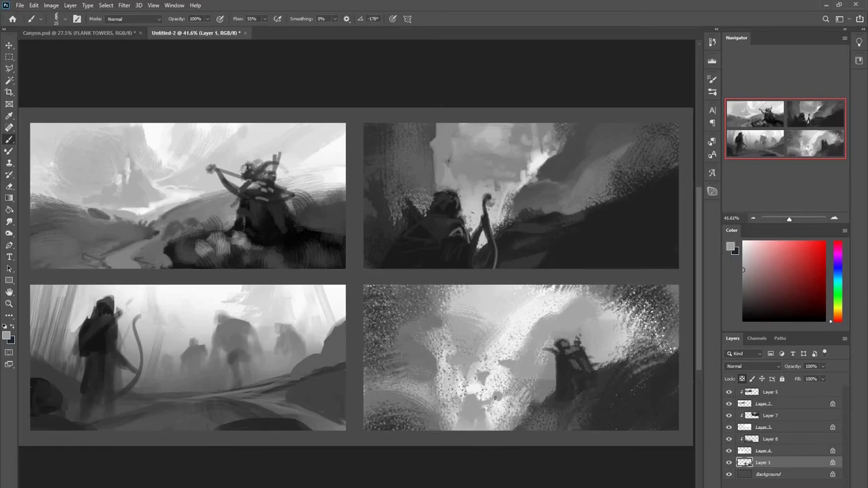
{"action": "left_click", "coordinate": [478, 400], "text": "alt"}
{"action": "left_click", "coordinate": [488, 393], "text": "alt"}
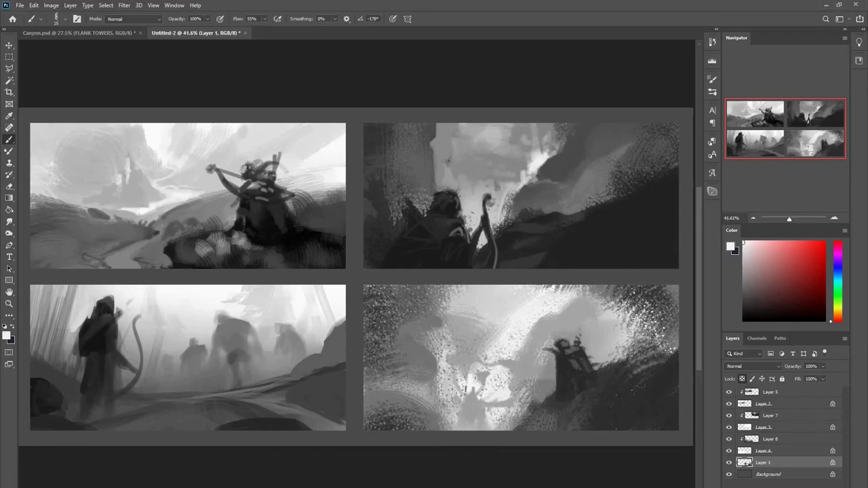
{"action": "left_click", "coordinate": [461, 413], "text": "alt"}
{"action": "left_click", "coordinate": [466, 411], "text": "alt"}
{"action": "mouse_move", "coordinate": [484, 408]}
{"action": "left_mouse_down"}
{"action": "mouse_move", "coordinate": [468, 449]}
{"action": "mouse_move", "coordinate": [484, 415]}
{"action": "left_mouse_up"}
{"action": "key", "text": "z"}
{"action": "left_click", "coordinate": [502, 381], "text": "alt"}
{"action": "key", "text": "b"}
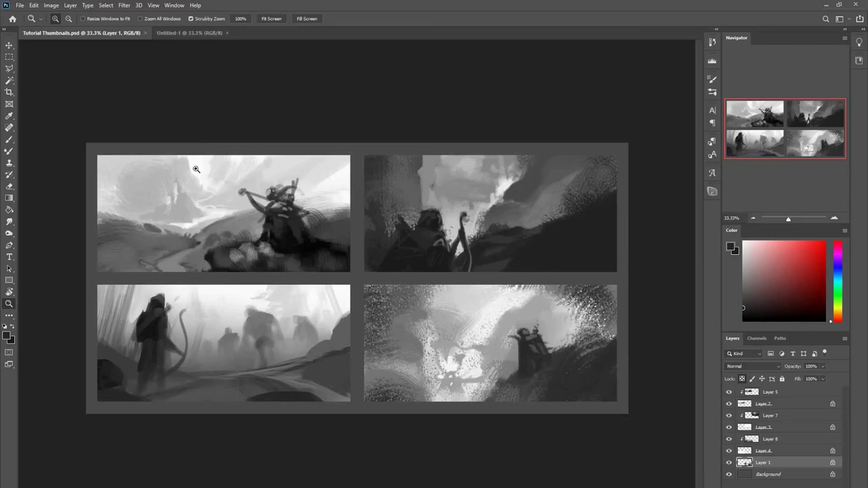
Step: Identify the upper-left archer panel's layers by toggling their visibility and copy Layer 5 and Layer 2 into the Untitled-1 document
{"action": "left_click_drag", "start_coordinate": [329, 295], "coordinate": [330, 277]}
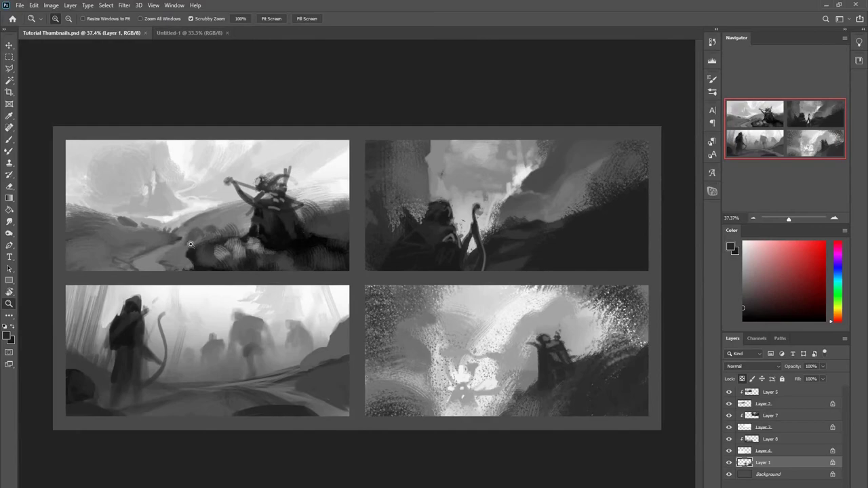
{"action": "left_click", "coordinate": [730, 416]}
{"action": "left_click", "coordinate": [730, 415]}
{"action": "left_click", "coordinate": [729, 393]}
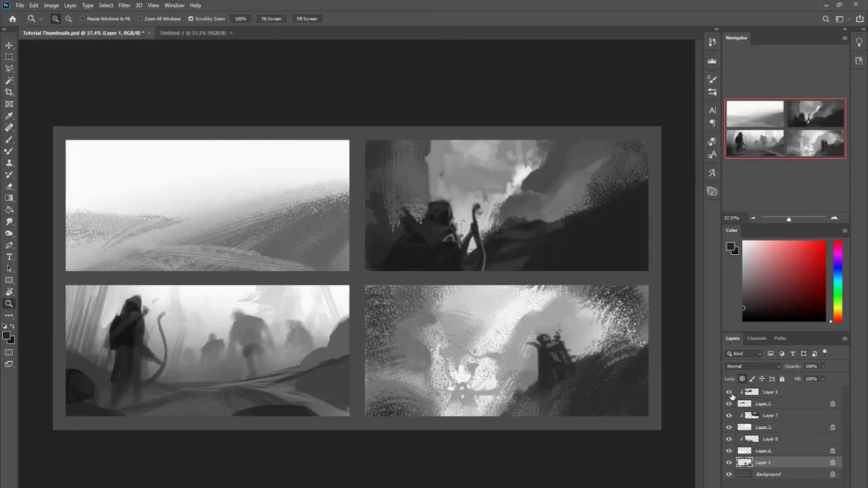
{"action": "left_click", "coordinate": [728, 393]}
{"action": "double_click", "coordinate": [767, 394]}
{"action": "left_click", "coordinate": [755, 404], "text": "shift"}
{"action": "left_click_drag", "start_coordinate": [752, 404], "coordinate": [317, 333]}
Step: Scale the copied archer sketch to fill the whole canvas
{"action": "key", "text": "ctrl+t"}
{"action": "left_click_drag", "start_coordinate": [361, 285], "coordinate": [616, 406]}
{"action": "left_click_drag", "start_coordinate": [475, 329], "coordinate": [452, 305]}
{"action": "left_click_drag", "start_coordinate": [597, 380], "coordinate": [619, 412]}
{"action": "left_click_drag", "start_coordinate": [353, 398], "coordinate": [354, 415]}
{"action": "key", "text": "Return"}
{"action": "key", "text": "z"}
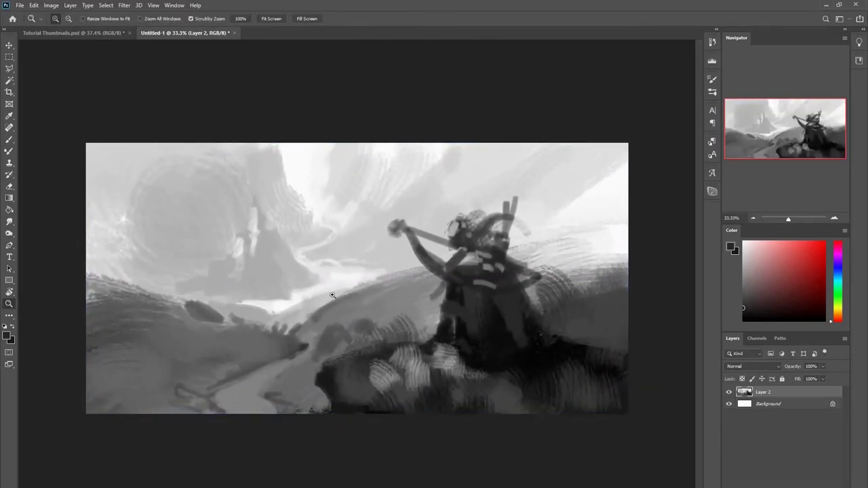
{"action": "left_click_drag", "start_coordinate": [303, 288], "coordinate": [311, 288]}
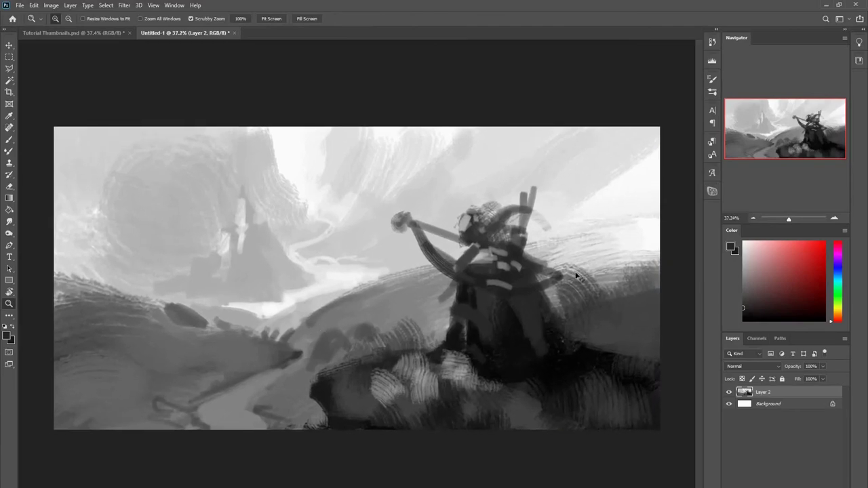
Step: Add a new layer above the archer sketch and try outlining the middle hill's upper edge
{"action": "key", "text": "ctrl+shift+alt+n"}
{"action": "key", "text": "b"}
{"action": "left_click", "coordinate": [304, 308], "text": "alt"}
{"action": "mouse_move", "coordinate": [350, 309]}
{"action": "left_mouse_down"}
{"action": "mouse_move", "coordinate": [324, 322]}
{"action": "mouse_move", "coordinate": [301, 295]}
{"action": "mouse_move", "coordinate": [405, 284]}
{"action": "left_mouse_up"}
{"action": "key", "text": "l"}
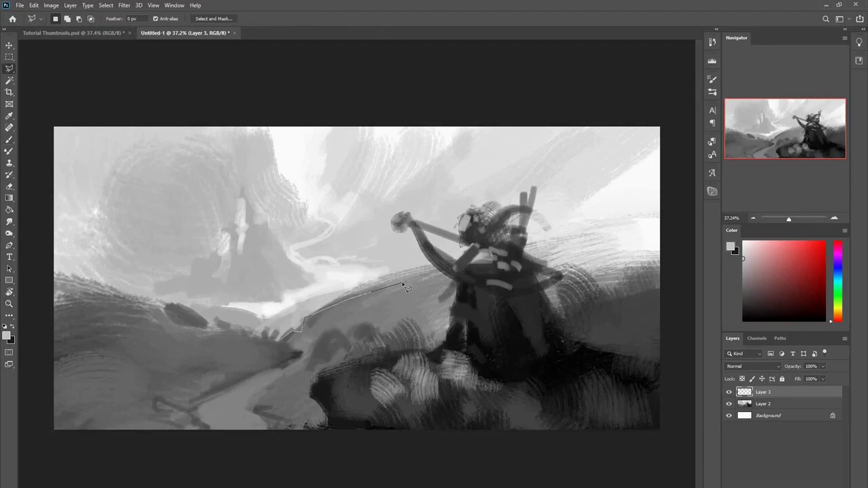
{"action": "key", "text": "Escape"}
Step: Outline the archer and foreground rock with the Polygonal Lasso and move them from Layer 2 onto their own layer in place
{"action": "mouse_move", "coordinate": [434, 269]}
{"action": "left_mouse_down"}
{"action": "mouse_move", "coordinate": [405, 229]}
{"action": "mouse_move", "coordinate": [464, 235]}
{"action": "mouse_move", "coordinate": [474, 209]}
{"action": "mouse_move", "coordinate": [529, 209]}
{"action": "mouse_move", "coordinate": [549, 231]}
{"action": "mouse_move", "coordinate": [528, 250]}
{"action": "mouse_move", "coordinate": [527, 237]}
{"action": "mouse_move", "coordinate": [552, 266]}
{"action": "mouse_move", "coordinate": [544, 305]}
{"action": "mouse_move", "coordinate": [584, 356]}
{"action": "mouse_move", "coordinate": [455, 370]}
{"action": "mouse_move", "coordinate": [464, 370]}
{"action": "mouse_move", "coordinate": [446, 354]}
{"action": "left_mouse_up"}
{"action": "left_click", "coordinate": [445, 349]}
{"action": "left_click", "coordinate": [528, 236]}
{"action": "left_click", "coordinate": [450, 346]}
{"action": "left_click", "coordinate": [423, 346]}
{"action": "mouse_move", "coordinate": [316, 373]}
{"action": "left_mouse_down"}
{"action": "mouse_move", "coordinate": [331, 438]}
{"action": "mouse_move", "coordinate": [623, 426]}
{"action": "mouse_move", "coordinate": [677, 361]}
{"action": "mouse_move", "coordinate": [568, 338]}
{"action": "mouse_move", "coordinate": [450, 346]}
{"action": "left_mouse_up"}
{"action": "left_click", "coordinate": [382, 406], "text": "shift"}
{"action": "left_click", "coordinate": [363, 444]}
{"action": "left_click", "coordinate": [708, 456]}
{"action": "left_click", "coordinate": [668, 400]}
{"action": "left_click", "coordinate": [383, 406]}
{"action": "key", "text": "ctrl+x"}
{"action": "left_click", "coordinate": [422, 196]}
{"action": "left_click", "coordinate": [753, 407]}
{"action": "key", "text": "ctrl+x"}
{"action": "key", "text": "ctrl+shift+v"}
Step: On Layer 2, clean up the middle hill's edge with gray strokes and brighten the valley behind it with near-white
{"action": "left_click", "coordinate": [749, 416]}
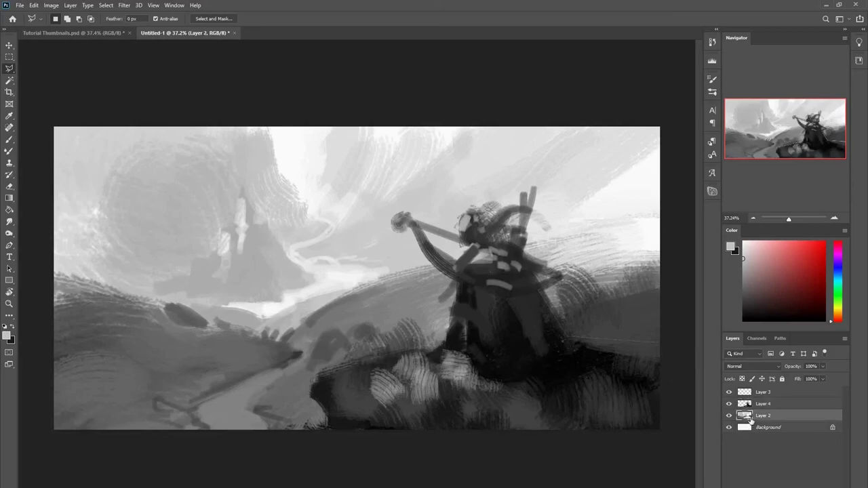
{"action": "key", "text": "b"}
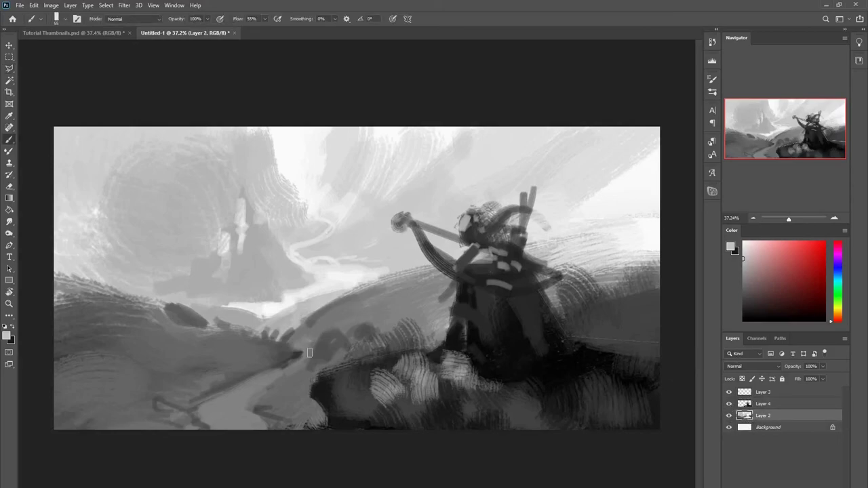
{"action": "left_click_drag", "start_coordinate": [320, 310], "coordinate": [299, 326]}
{"action": "left_click_drag", "start_coordinate": [379, 291], "coordinate": [294, 328]}
{"action": "left_click_drag", "start_coordinate": [429, 273], "coordinate": [371, 291]}
{"action": "left_click", "coordinate": [268, 312], "text": "alt"}
{"action": "mouse_move", "coordinate": [273, 311]}
{"action": "left_mouse_down"}
{"action": "mouse_move", "coordinate": [301, 304]}
{"action": "mouse_move", "coordinate": [293, 301]}
{"action": "left_mouse_up"}
{"action": "mouse_move", "coordinate": [342, 288]}
{"action": "left_mouse_down"}
{"action": "mouse_move", "coordinate": [315, 299]}
{"action": "mouse_move", "coordinate": [383, 275]}
{"action": "mouse_move", "coordinate": [369, 293]}
{"action": "left_mouse_up"}
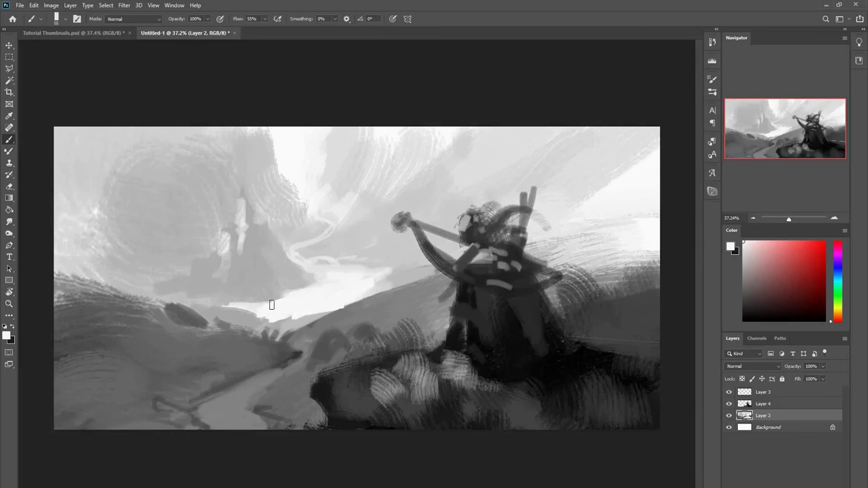
Step: Extend the castle mountain's base in gray and add pale vertical strokes for the castle walls
{"action": "left_click", "coordinate": [256, 302], "text": "alt"}
{"action": "mouse_move", "coordinate": [247, 305]}
{"action": "left_mouse_down"}
{"action": "mouse_move", "coordinate": [204, 306]}
{"action": "mouse_move", "coordinate": [244, 299]}
{"action": "left_mouse_up"}
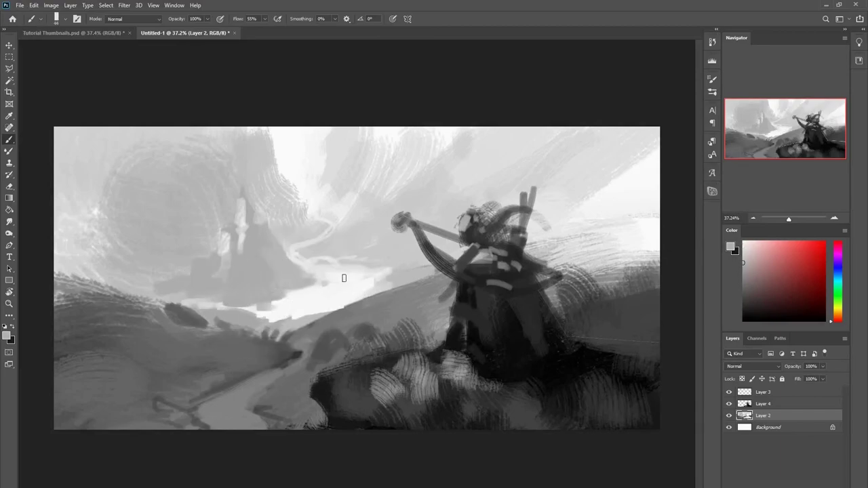
{"action": "left_click", "coordinate": [239, 244], "text": "alt"}
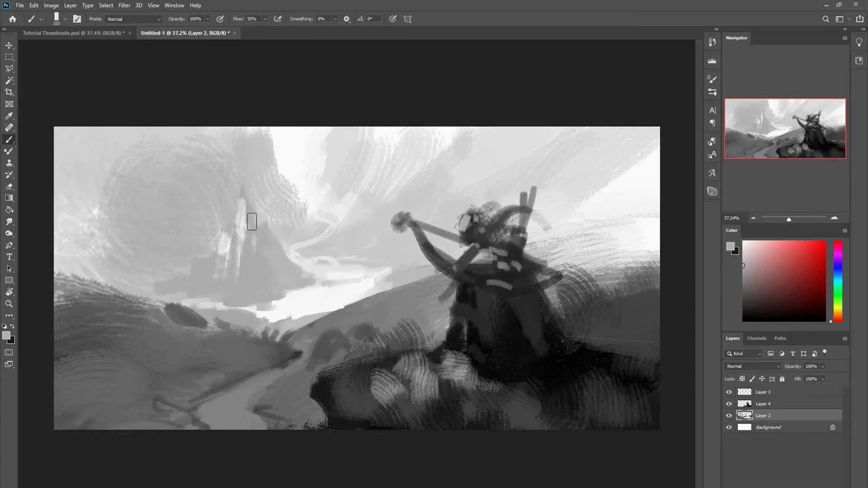
{"action": "left_click_drag", "start_coordinate": [204, 262], "coordinate": [226, 266]}
Step: Blend the area beside the castle mountain into the haze with light-gray strokes
{"action": "left_click", "coordinate": [205, 247], "text": "alt"}
{"action": "mouse_move", "coordinate": [210, 236]}
{"action": "left_mouse_down"}
{"action": "mouse_move", "coordinate": [183, 269]}
{"action": "mouse_move", "coordinate": [177, 258]}
{"action": "left_mouse_up"}
{"action": "left_click_drag", "start_coordinate": [137, 237], "coordinate": [174, 261]}
{"action": "mouse_move", "coordinate": [175, 262]}
{"action": "left_mouse_down"}
{"action": "mouse_move", "coordinate": [160, 262]}
{"action": "mouse_move", "coordinate": [188, 279]}
{"action": "mouse_move", "coordinate": [162, 290]}
{"action": "left_mouse_up"}
{"action": "left_click", "coordinate": [192, 280], "text": "alt"}
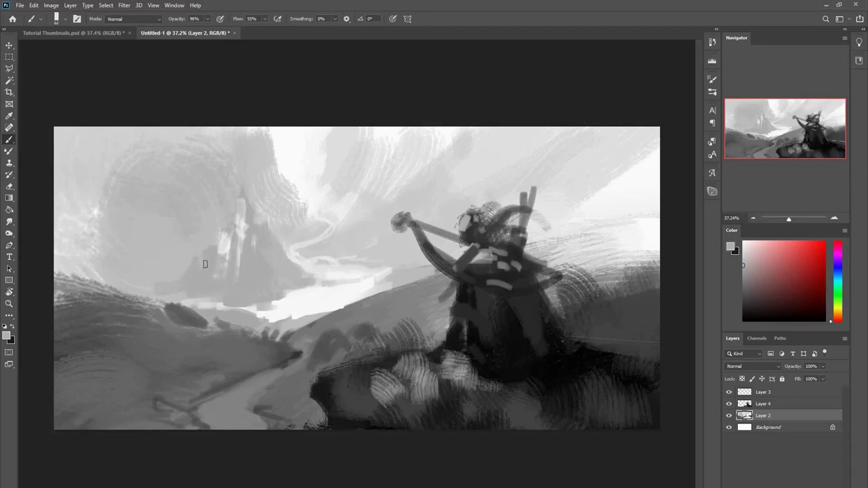
Step: Define the castle's lit walls with small pale strokes and widen the mountain's gray base along the bright valley
{"action": "left_click", "coordinate": [222, 251], "text": "alt"}
{"action": "left_click", "coordinate": [209, 291], "text": "alt"}
{"action": "mouse_move", "coordinate": [220, 251]}
{"action": "left_mouse_down"}
{"action": "mouse_move", "coordinate": [211, 279]}
{"action": "mouse_move", "coordinate": [212, 263]}
{"action": "left_mouse_up"}
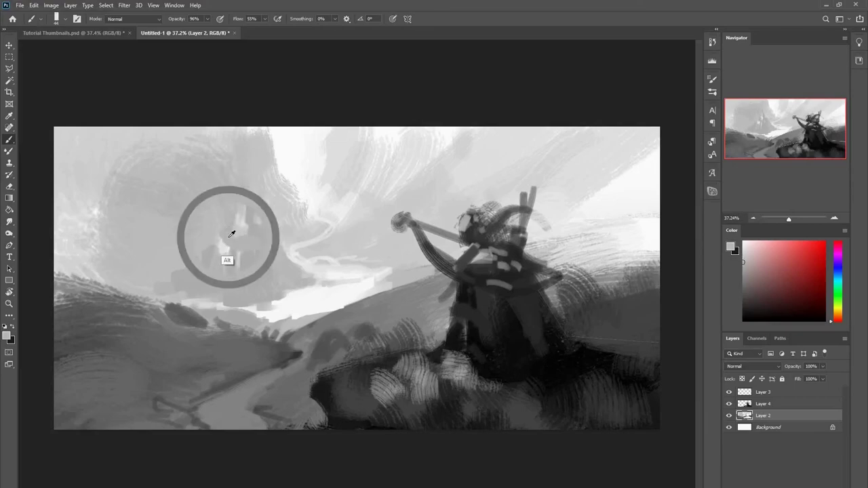
{"action": "left_click", "coordinate": [214, 266], "text": "alt"}
{"action": "mouse_move", "coordinate": [227, 301]}
{"action": "left_mouse_down"}
{"action": "mouse_move", "coordinate": [273, 308]}
{"action": "mouse_move", "coordinate": [304, 283]}
{"action": "left_mouse_up"}
{"action": "left_click", "coordinate": [225, 248], "text": "alt"}
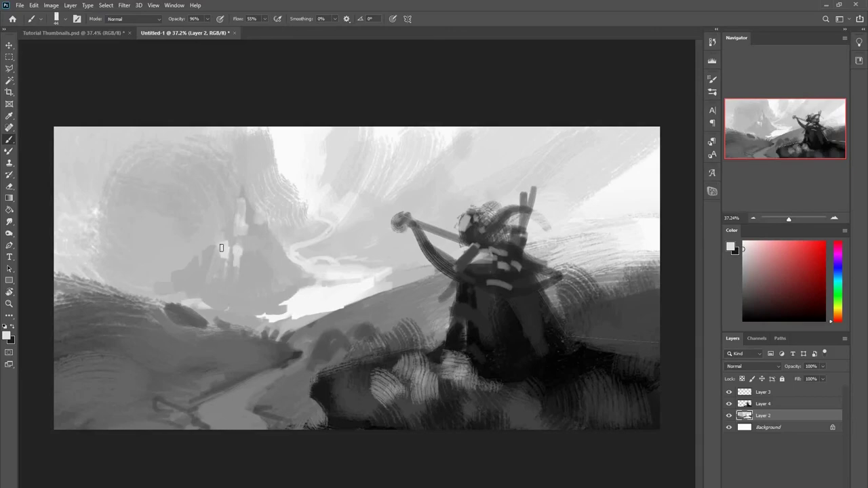
{"action": "left_click_drag", "start_coordinate": [232, 261], "coordinate": [232, 254]}
Step: Try light strokes flanking the castle's spire and undo them
{"action": "left_click", "coordinate": [244, 196], "text": "alt"}
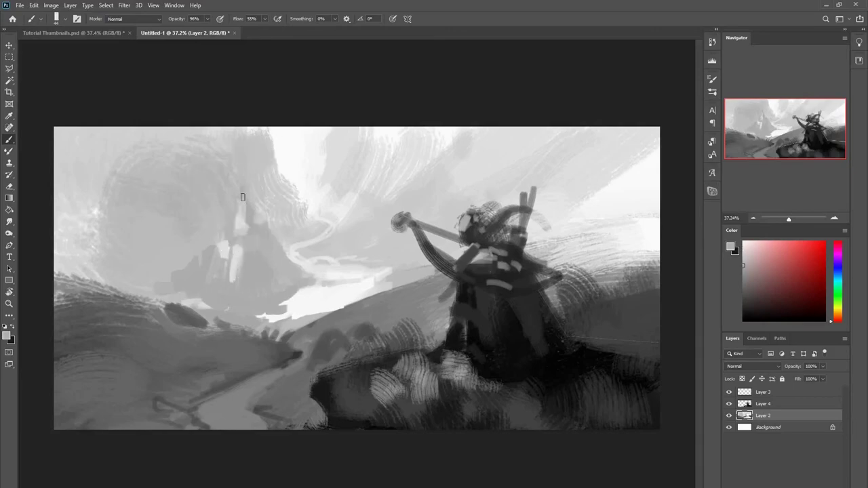
{"action": "left_click", "coordinate": [268, 211], "text": "alt"}
{"action": "mouse_move", "coordinate": [256, 190]}
{"action": "left_mouse_down"}
{"action": "mouse_move", "coordinate": [260, 217]}
{"action": "mouse_move", "coordinate": [230, 224]}
{"action": "left_mouse_up"}
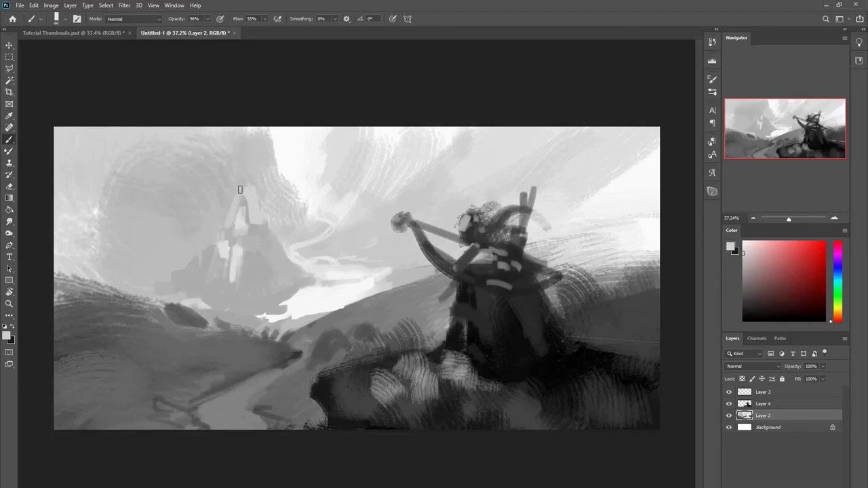
{"action": "key", "text": "ctrl+z"}
{"action": "key", "text": "ctrl+z"}
Step: Paint the castle's pale wall planes and a narrow pointed spire above them
{"action": "left_click", "coordinate": [257, 251], "text": "alt"}
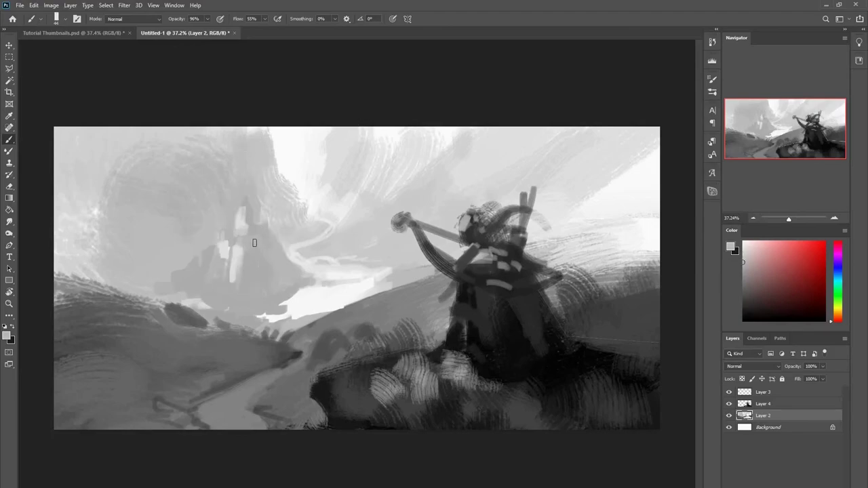
{"action": "left_click", "coordinate": [219, 252], "text": "alt"}
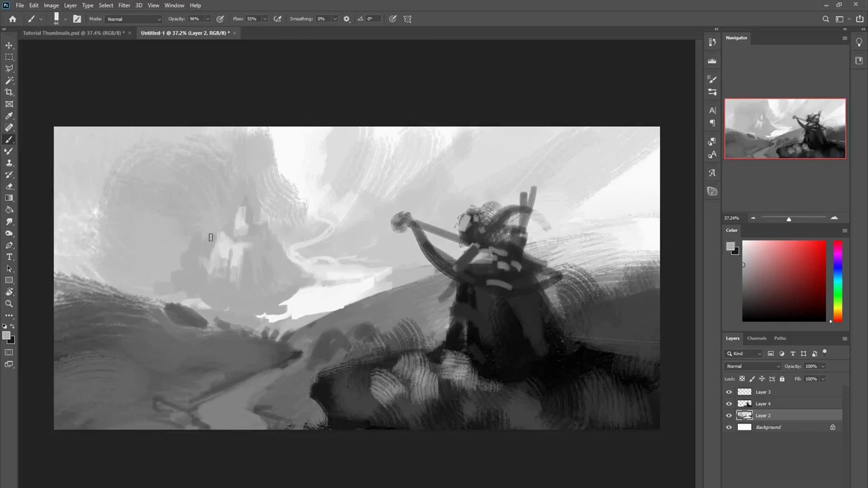
{"action": "left_click", "coordinate": [243, 226], "text": "alt"}
{"action": "left_click_drag", "start_coordinate": [242, 193], "coordinate": [244, 221]}
Step: Block in soft gray haze on the far slope beside the castle at full brush opacity
{"action": "left_click", "coordinate": [166, 277], "text": "alt"}
{"action": "left_click_drag", "start_coordinate": [146, 261], "coordinate": [192, 271]}
{"action": "key", "text": "0"}
{"action": "left_click", "coordinate": [187, 245], "text": "alt"}
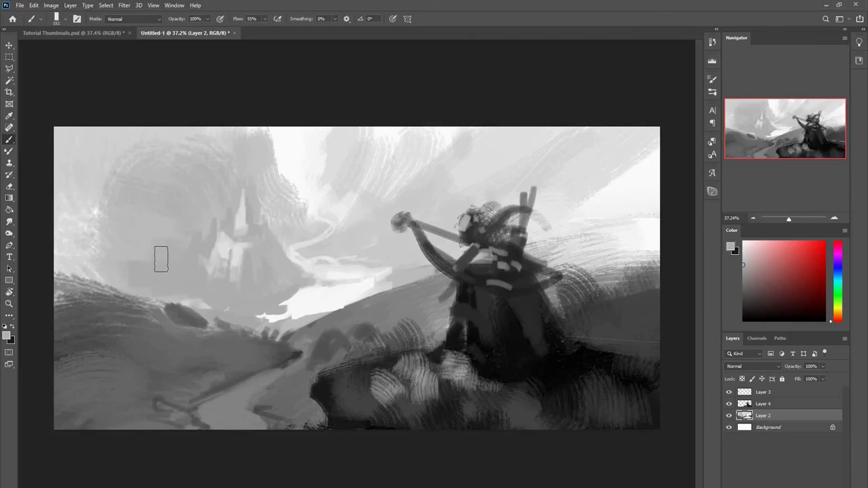
Step: Layer sampled gray strokes beside the castle's walls and spire at 99% brush opacity
{"action": "left_click", "coordinate": [229, 224], "text": "alt"}
{"action": "key", "text": "9"}
{"action": "key", "text": "9"}
{"action": "left_click", "coordinate": [198, 210], "text": "alt"}
{"action": "mouse_move", "coordinate": [219, 224]}
{"action": "left_mouse_down"}
{"action": "mouse_move", "coordinate": [191, 193]}
{"action": "mouse_move", "coordinate": [195, 225]}
{"action": "mouse_move", "coordinate": [226, 213]}
{"action": "mouse_move", "coordinate": [221, 184]}
{"action": "mouse_move", "coordinate": [192, 211]}
{"action": "mouse_move", "coordinate": [200, 249]}
{"action": "mouse_move", "coordinate": [177, 264]}
{"action": "mouse_move", "coordinate": [200, 272]}
{"action": "mouse_move", "coordinate": [172, 268]}
{"action": "mouse_move", "coordinate": [204, 265]}
{"action": "left_mouse_up"}
{"action": "left_click", "coordinate": [176, 265], "text": "alt"}
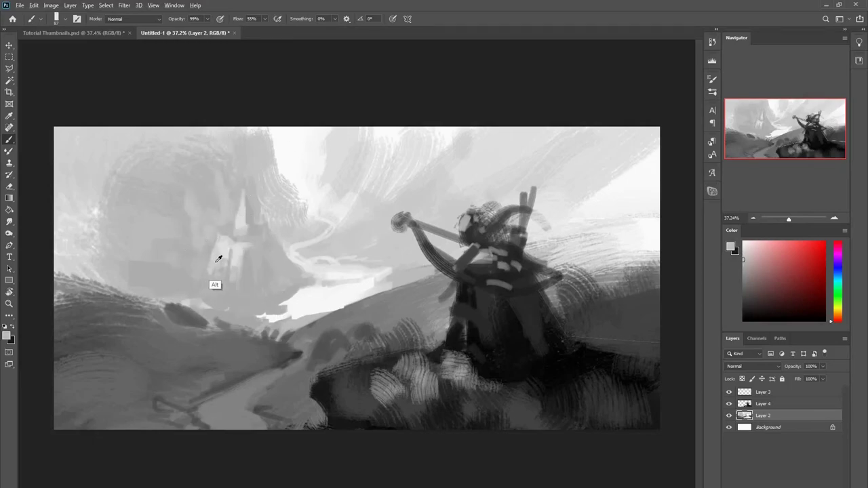
Step: Simplify the sky above and beside the castle with very large light-gray strokes over the round shape
{"action": "right_click", "coordinate": [94, 157], "text": "alt"}
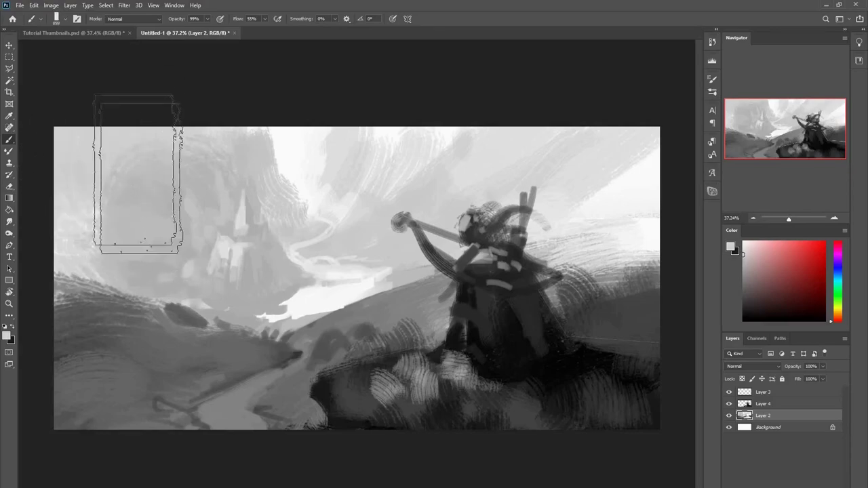
{"action": "left_click_drag", "start_coordinate": [105, 146], "coordinate": [148, 172]}
{"action": "right_click", "coordinate": [188, 190], "text": "alt"}
{"action": "left_click", "coordinate": [204, 176], "text": "alt"}
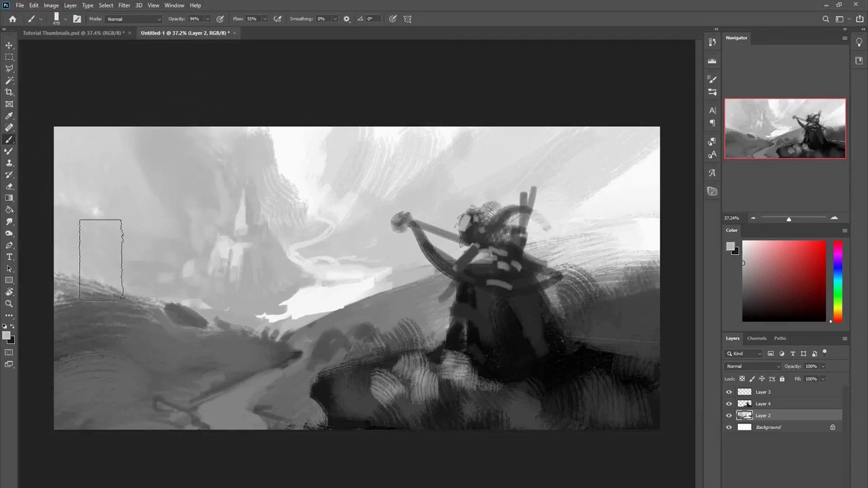
{"action": "left_click_drag", "start_coordinate": [126, 154], "coordinate": [172, 183]}
{"action": "left_click", "coordinate": [85, 143], "text": "alt"}
{"action": "right_click", "coordinate": [156, 186], "text": "alt"}
{"action": "mouse_move", "coordinate": [120, 157]}
{"action": "left_mouse_down"}
{"action": "mouse_move", "coordinate": [76, 176]}
{"action": "mouse_move", "coordinate": [197, 182]}
{"action": "left_mouse_up"}
Step: Soften the pale river shore below the castle with smaller strokes of sampled light grays at 99% brush opacity
{"action": "left_click", "coordinate": [206, 301], "text": "alt"}
{"action": "key", "text": "9"}
{"action": "key", "text": "9"}
{"action": "key", "text": "bracketleft"}
{"action": "key", "text": "bracketleft"}
{"action": "left_click", "coordinate": [285, 309], "text": "alt"}
{"action": "mouse_move", "coordinate": [273, 305]}
{"action": "left_mouse_down"}
{"action": "mouse_move", "coordinate": [238, 283]}
{"action": "mouse_move", "coordinate": [264, 279]}
{"action": "mouse_move", "coordinate": [310, 290]}
{"action": "mouse_move", "coordinate": [273, 314]}
{"action": "left_mouse_up"}
{"action": "left_click", "coordinate": [280, 303], "text": "alt"}
{"action": "right_click", "coordinate": [289, 307], "text": "alt"}
{"action": "left_click", "coordinate": [316, 298], "text": "alt"}
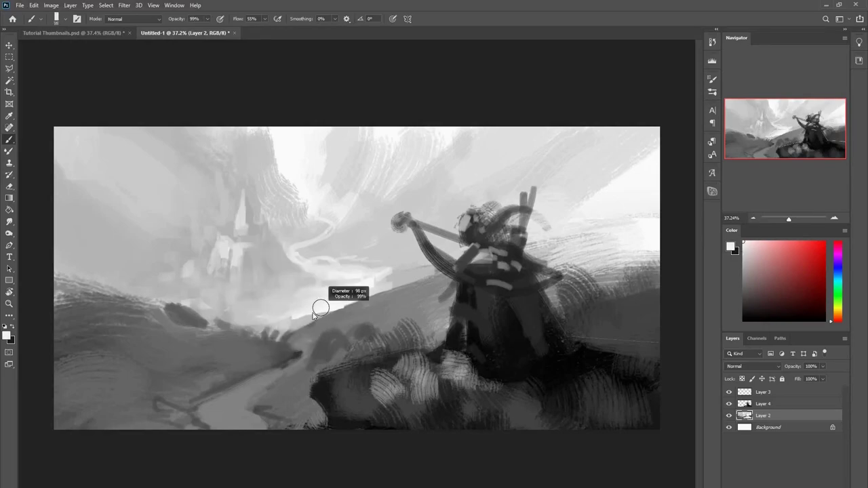
Step: Select a jagged polygonal river shape below the castle and paint it near-white
{"action": "key", "text": "l"}
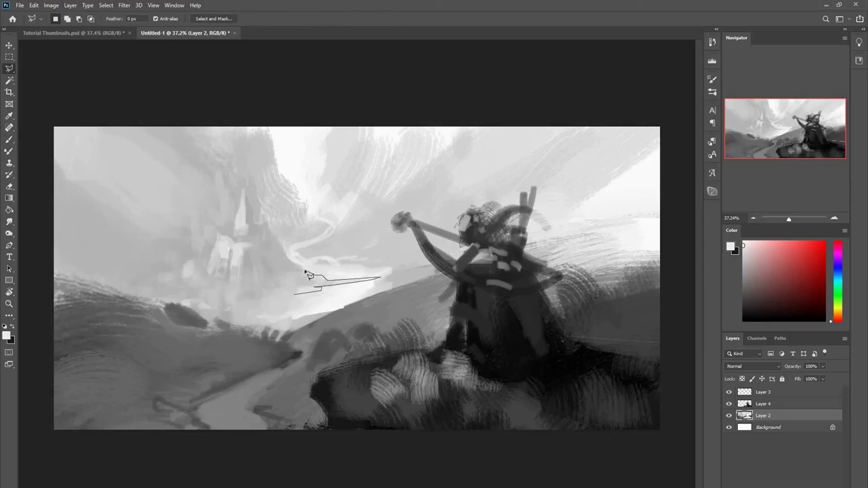
{"action": "mouse_move", "coordinate": [400, 269]}
{"action": "left_mouse_down"}
{"action": "mouse_move", "coordinate": [421, 266]}
{"action": "mouse_move", "coordinate": [420, 279]}
{"action": "mouse_move", "coordinate": [270, 324]}
{"action": "left_mouse_up"}
{"action": "left_click", "coordinate": [231, 326]}
{"action": "left_click", "coordinate": [278, 320]}
{"action": "left_click", "coordinate": [278, 312]}
{"action": "left_click", "coordinate": [321, 296]}
{"action": "double_click", "coordinate": [302, 298]}
{"action": "key", "text": "b"}
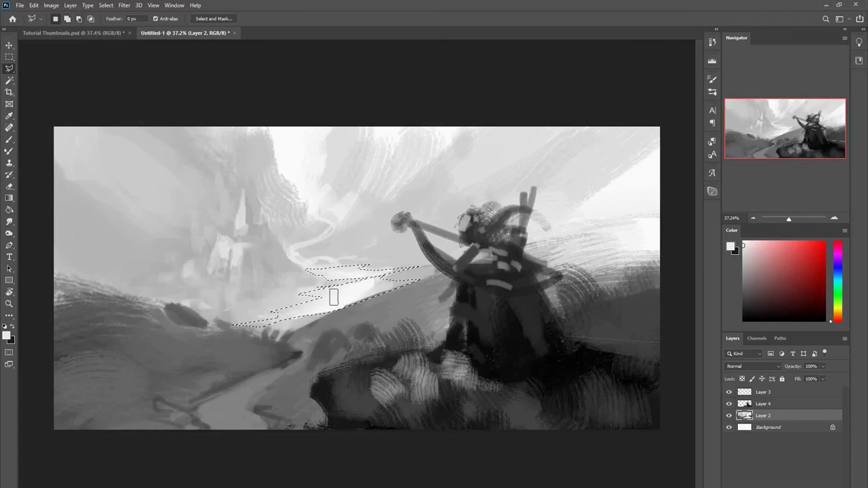
{"action": "left_click_drag", "start_coordinate": [397, 287], "coordinate": [381, 277]}
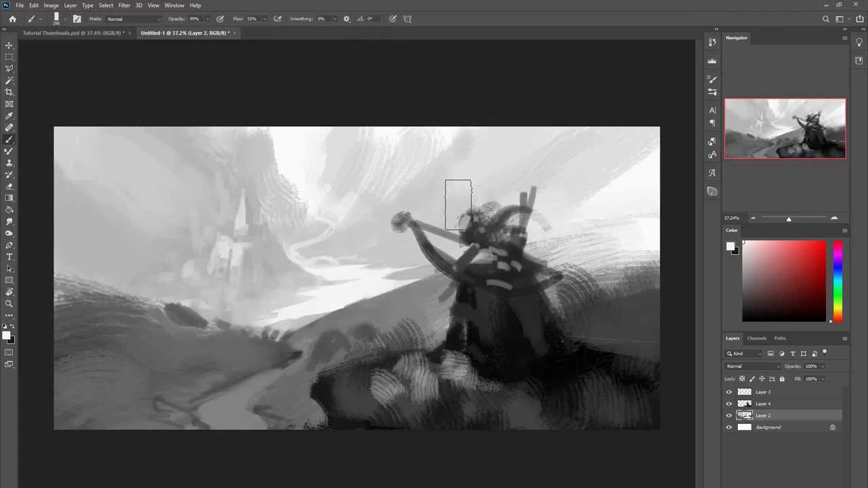
Step: Finish the white river fill, adjust the selected area with Free Transform, and clear the selection
{"action": "left_click_drag", "start_coordinate": [298, 301], "coordinate": [278, 310]}
{"action": "key", "text": "ctrl+t"}
{"action": "left_click_drag", "start_coordinate": [212, 255], "coordinate": [218, 233]}
{"action": "key", "text": "Return"}
{"action": "key", "text": "ctrl+d"}
{"action": "left_click_drag", "start_coordinate": [295, 305], "coordinate": [319, 302]}
{"action": "key", "text": "ctrl+0"}
Step: Refine the river's shoreline below the castle with strokes of sampled light and mid grays
{"action": "key", "text": "b"}
{"action": "left_click", "coordinate": [345, 298], "text": "alt"}
{"action": "left_click", "coordinate": [401, 290], "text": "alt"}
{"action": "left_click", "coordinate": [241, 326], "text": "alt"}
{"action": "mouse_move", "coordinate": [230, 313]}
{"action": "left_mouse_down"}
{"action": "mouse_move", "coordinate": [286, 311]}
{"action": "mouse_move", "coordinate": [248, 306]}
{"action": "left_mouse_up"}
{"action": "right_click", "coordinate": [263, 303], "text": "alt"}
{"action": "left_click_drag", "start_coordinate": [309, 289], "coordinate": [277, 286]}
Step: Touch up the bank where the near hill meets the river, undoing the misplaced gray stroke
{"action": "left_click", "coordinate": [230, 368], "text": "alt"}
{"action": "left_click_drag", "start_coordinate": [225, 337], "coordinate": [279, 340]}
{"action": "key", "text": "ctrl+z"}
{"action": "right_click", "coordinate": [300, 296], "text": "alt"}
{"action": "left_click", "coordinate": [258, 316], "text": "alt"}
{"action": "right_click", "coordinate": [304, 274], "text": "alt"}
{"action": "mouse_move", "coordinate": [261, 304]}
{"action": "left_mouse_down"}
{"action": "mouse_move", "coordinate": [285, 312]}
{"action": "mouse_move", "coordinate": [220, 322]}
{"action": "left_mouse_up"}
{"action": "left_click", "coordinate": [325, 281], "text": "alt"}
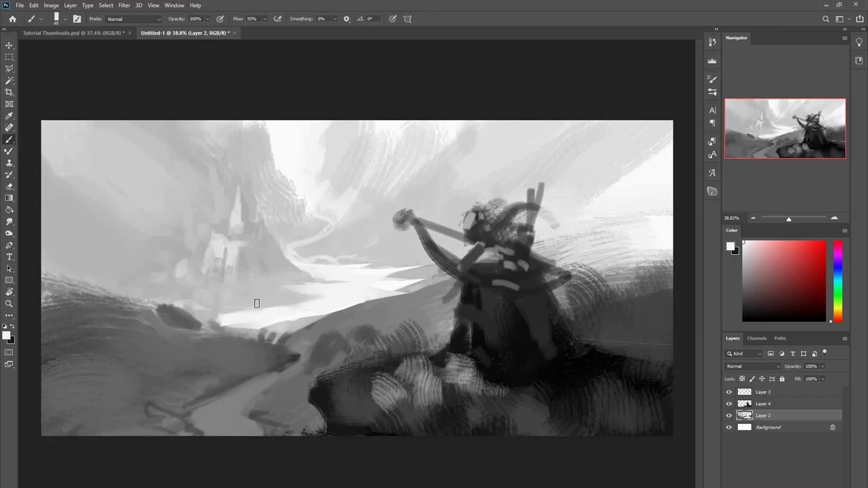
Step: Paint light streaks down the rocky slope beside the castle at 98% to 99% brush opacity
{"action": "key", "text": "9"}
{"action": "key", "text": "8"}
{"action": "mouse_move", "coordinate": [265, 275]}
{"action": "left_mouse_down"}
{"action": "mouse_move", "coordinate": [280, 248]}
{"action": "mouse_move", "coordinate": [267, 244]}
{"action": "mouse_move", "coordinate": [270, 255]}
{"action": "left_mouse_up"}
{"action": "left_click", "coordinate": [295, 293], "text": "alt"}
{"action": "key", "text": "9"}
{"action": "key", "text": "9"}
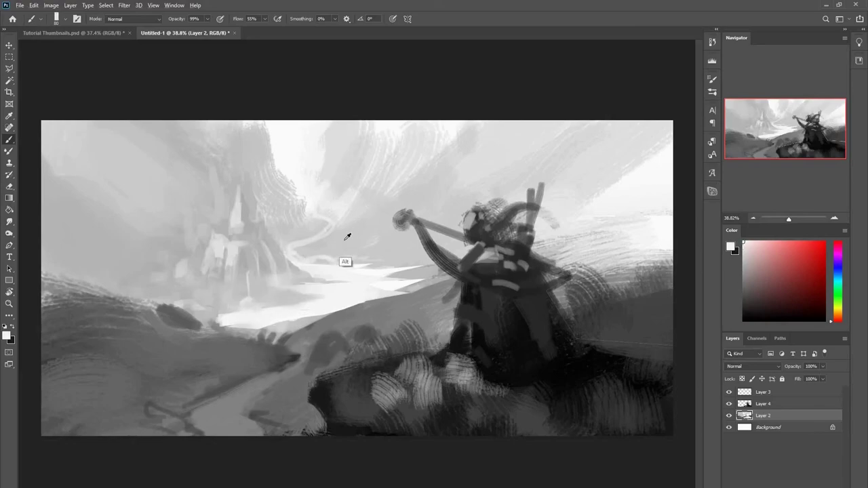
Step: Select a polygonal cliff area behind the castle from the river bend past the canvas top and fill it with sampled gray
{"action": "key", "text": "l"}
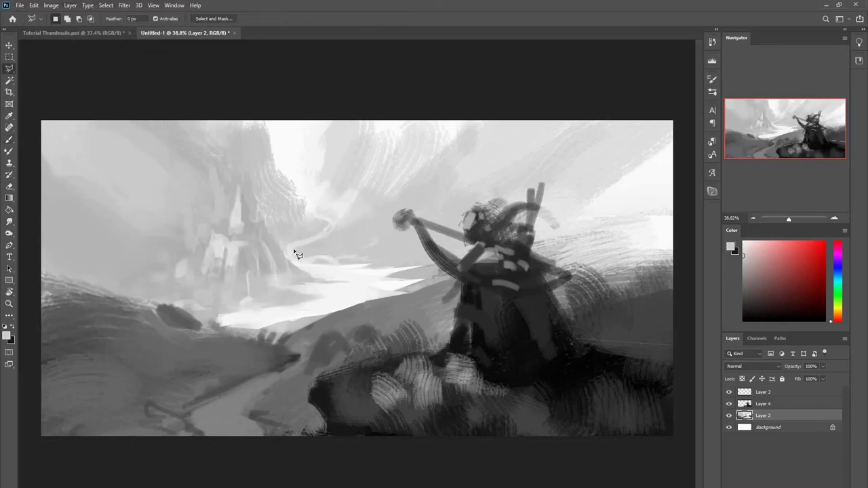
{"action": "left_click", "coordinate": [315, 236]}
{"action": "left_click", "coordinate": [324, 232]}
{"action": "left_click", "coordinate": [326, 226]}
{"action": "left_click", "coordinate": [329, 222]}
{"action": "left_click", "coordinate": [303, 216]}
{"action": "left_click", "coordinate": [303, 199]}
{"action": "left_click", "coordinate": [296, 197]}
{"action": "left_click", "coordinate": [286, 180]}
{"action": "left_click", "coordinate": [299, 82]}
{"action": "left_click", "coordinate": [229, 106]}
{"action": "left_click", "coordinate": [237, 144]}
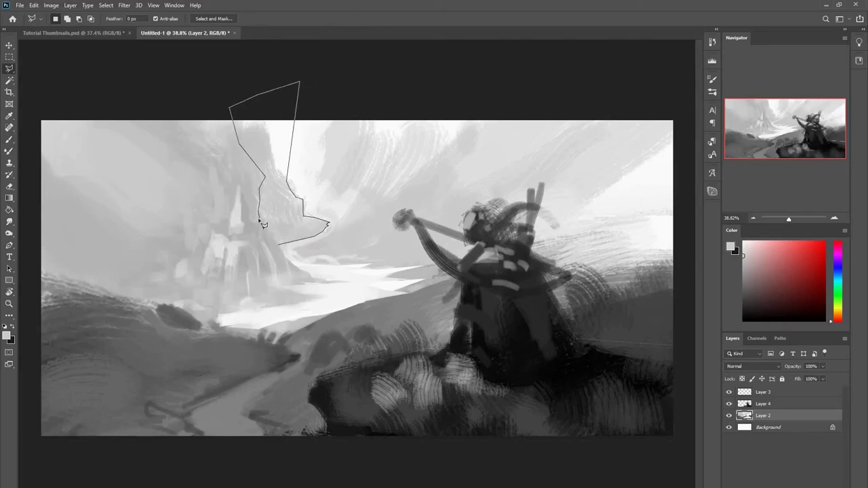
{"action": "double_click", "coordinate": [288, 243]}
{"action": "key", "text": "b"}
{"action": "left_click", "coordinate": [300, 231], "text": "alt"}
{"action": "mouse_move", "coordinate": [298, 180]}
{"action": "left_mouse_down"}
{"action": "mouse_move", "coordinate": [293, 116]}
{"action": "mouse_move", "coordinate": [305, 209]}
{"action": "mouse_move", "coordinate": [257, 216]}
{"action": "left_mouse_up"}
{"action": "key", "text": "ctrl+d"}
Step: Trim the upper edge of the gray cliff behind the castle with sampled sky white, then blend its face
{"action": "key", "text": "l"}
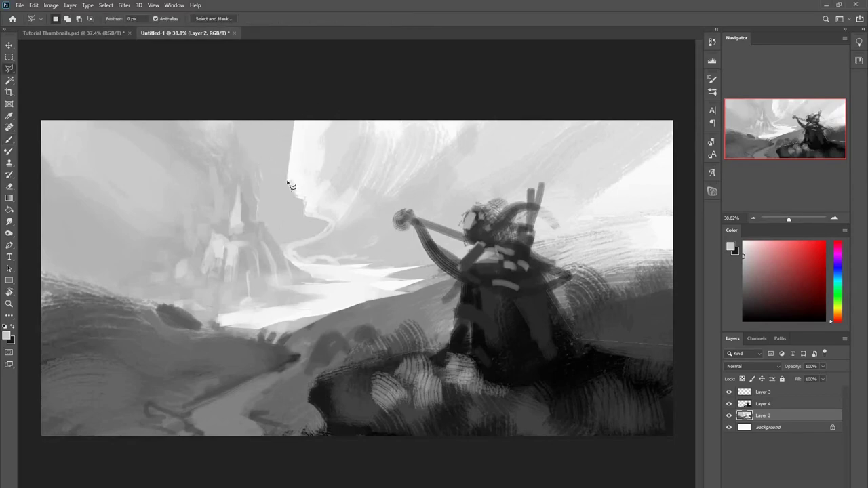
{"action": "left_click", "coordinate": [289, 181]}
{"action": "key", "text": "b"}
{"action": "left_click", "coordinate": [295, 157], "text": "alt"}
{"action": "left_click_drag", "start_coordinate": [296, 154], "coordinate": [276, 105]}
{"action": "key", "text": "ctrl+d"}
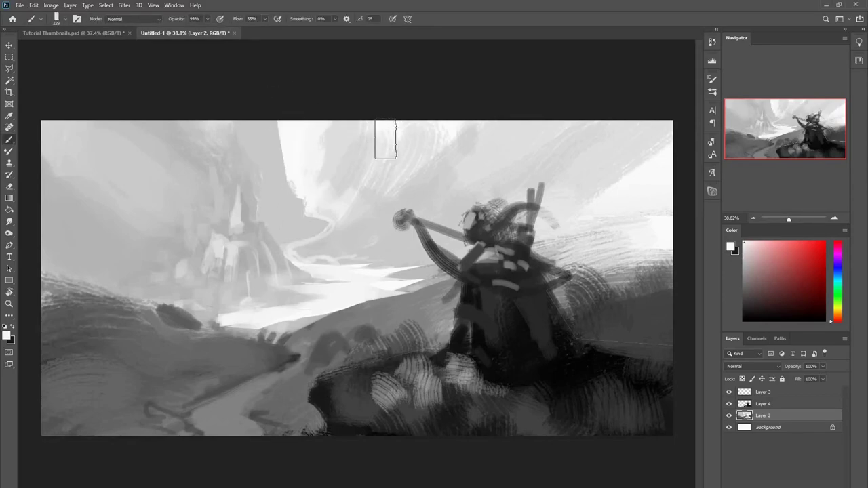
{"action": "mouse_move", "coordinate": [282, 197]}
{"action": "left_mouse_down"}
{"action": "mouse_move", "coordinate": [281, 113]}
{"action": "mouse_move", "coordinate": [285, 205]}
{"action": "mouse_move", "coordinate": [285, 161]}
{"action": "left_mouse_up"}
{"action": "key", "text": "l"}
{"action": "key", "text": "b"}
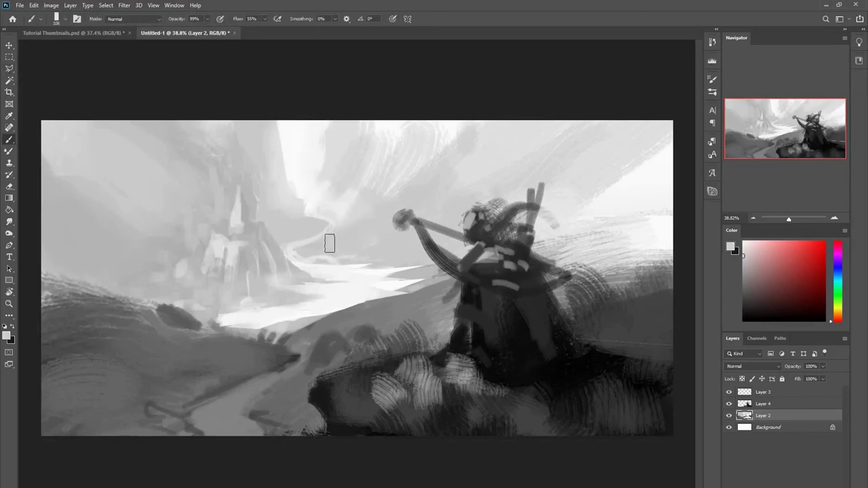
Step: Select the winding river bend beside the castle with the Polygonal Lasso and paint it near-white
{"action": "key", "text": "l"}
{"action": "mouse_move", "coordinate": [292, 241]}
{"action": "left_mouse_down"}
{"action": "mouse_move", "coordinate": [282, 243]}
{"action": "mouse_move", "coordinate": [284, 258]}
{"action": "left_mouse_up"}
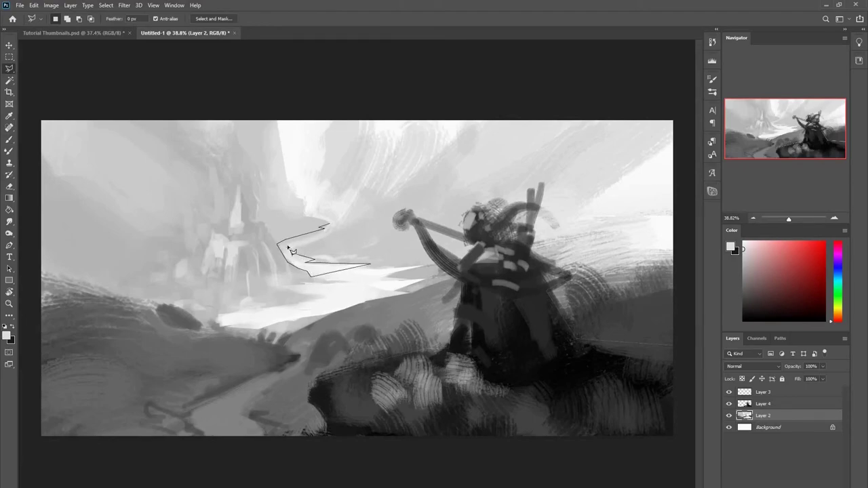
{"action": "left_click", "coordinate": [331, 225]}
{"action": "key", "text": "b"}
{"action": "left_click", "coordinate": [314, 300], "text": "alt"}
{"action": "left_click_drag", "start_coordinate": [298, 266], "coordinate": [333, 219]}
Step: Invert the selection and paint sampled grays around the river bend to sharpen its banks, then deselect
{"action": "key", "text": "ctrl+shift+i"}
{"action": "left_click", "coordinate": [334, 229], "text": "alt"}
{"action": "mouse_move", "coordinate": [305, 253]}
{"action": "left_mouse_down"}
{"action": "mouse_move", "coordinate": [325, 266]}
{"action": "mouse_move", "coordinate": [363, 264]}
{"action": "left_mouse_up"}
{"action": "left_click", "coordinate": [372, 261], "text": "alt"}
{"action": "left_click_drag", "start_coordinate": [298, 248], "coordinate": [332, 222]}
{"action": "key", "text": "ctrl+d"}
Step: Select the misty area above the river bend and paint the distant slopes in it with sampled tones
{"action": "key", "text": "ctrl+space"}
{"action": "mouse_move", "coordinate": [355, 261]}
{"action": "left_mouse_down"}
{"action": "mouse_move", "coordinate": [333, 269]}
{"action": "mouse_move", "coordinate": [344, 225]}
{"action": "mouse_move", "coordinate": [356, 220]}
{"action": "left_mouse_up"}
{"action": "left_click", "coordinate": [331, 213], "text": "alt"}
{"action": "key", "text": "l"}
{"action": "mouse_move", "coordinate": [294, 241]}
{"action": "left_mouse_down"}
{"action": "mouse_move", "coordinate": [297, 165]}
{"action": "mouse_move", "coordinate": [347, 209]}
{"action": "left_mouse_up"}
{"action": "key", "text": "b"}
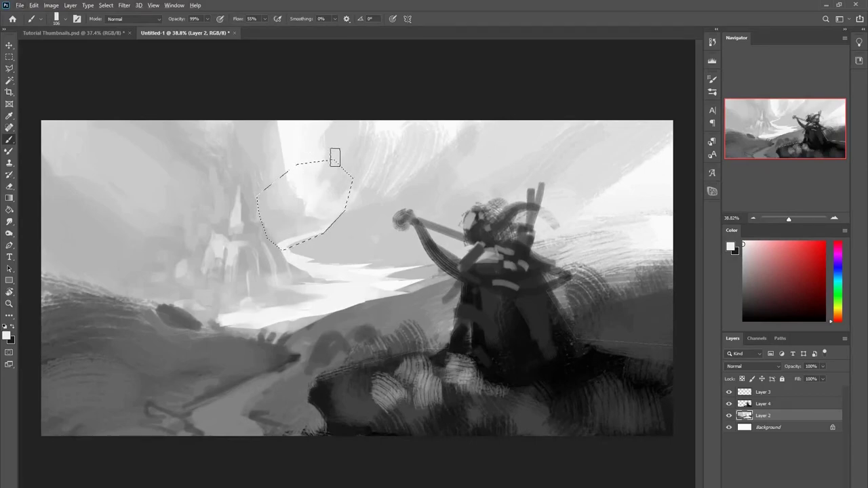
{"action": "key", "text": "ctrl+d"}
Step: Streak the sky above the river bend with sampled near-white and light gray strokes
{"action": "left_click", "coordinate": [312, 155], "text": "alt"}
{"action": "mouse_move", "coordinate": [352, 129]}
{"action": "left_mouse_down"}
{"action": "mouse_move", "coordinate": [346, 198]}
{"action": "mouse_move", "coordinate": [347, 125]}
{"action": "left_mouse_up"}
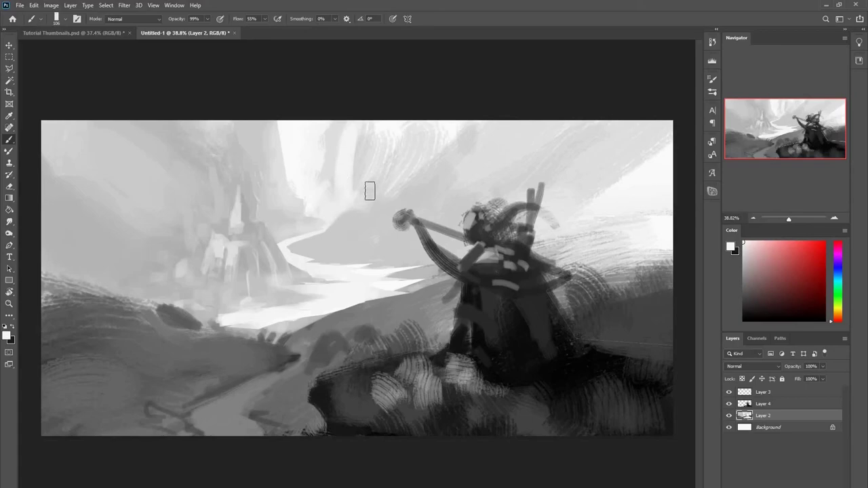
{"action": "key", "text": "alt"}
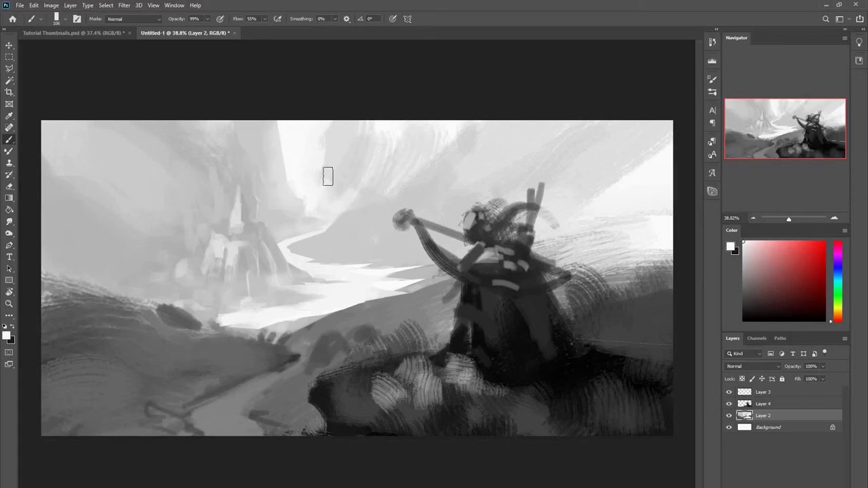
Step: Brighten the castle's walls and spire with pale highlight strokes
{"action": "left_click_drag", "start_coordinate": [231, 256], "coordinate": [221, 257]}
{"action": "left_click_drag", "start_coordinate": [266, 223], "coordinate": [248, 223]}
{"action": "key", "text": "bracketright"}
{"action": "key", "text": "bracketright"}
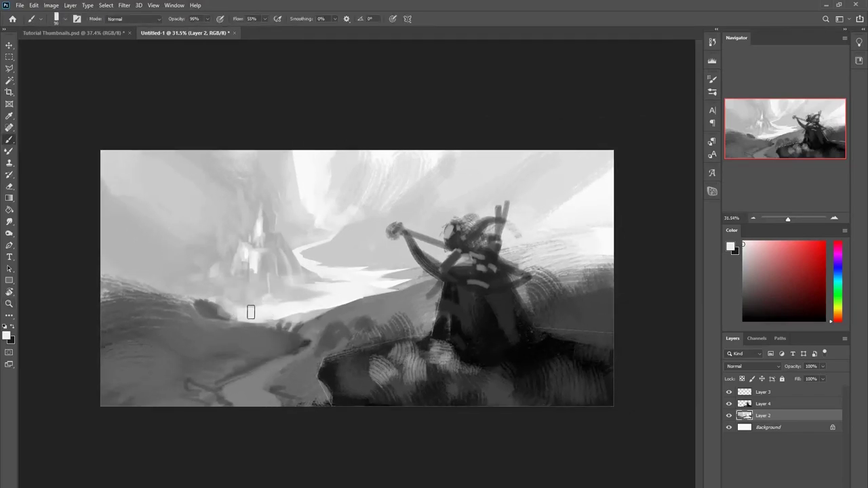
Step: Refine the river's near bank and the shore below the castle with small strokes of sampled tones
{"action": "key", "text": "bracketleft"}
{"action": "key", "text": "bracketleft"}
{"action": "left_click", "coordinate": [316, 302], "text": "alt"}
{"action": "mouse_move", "coordinate": [328, 303]}
{"action": "left_mouse_down"}
{"action": "mouse_move", "coordinate": [334, 302]}
{"action": "mouse_move", "coordinate": [325, 299]}
{"action": "left_mouse_up"}
{"action": "left_click", "coordinate": [316, 294], "text": "alt"}
{"action": "left_click", "coordinate": [340, 301], "text": "alt"}
{"action": "left_click", "coordinate": [316, 303], "text": "alt"}
{"action": "left_click", "coordinate": [288, 306], "text": "alt"}
{"action": "left_click_drag", "start_coordinate": [236, 320], "coordinate": [248, 316]}
{"action": "left_click_drag", "start_coordinate": [255, 320], "coordinate": [265, 318]}
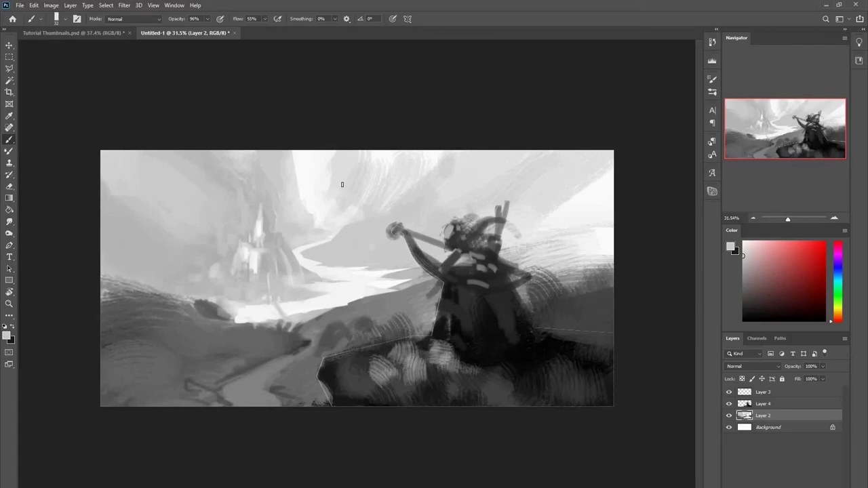
Step: Add small vertical strokes of sampled grays to the castle's walls and the rock beneath it
{"action": "left_click", "coordinate": [262, 255], "text": "alt"}
{"action": "left_click", "coordinate": [249, 247], "text": "alt"}
{"action": "left_click", "coordinate": [277, 294], "text": "alt"}
{"action": "left_click", "coordinate": [241, 282], "text": "alt"}
{"action": "left_click_drag", "start_coordinate": [243, 297], "coordinate": [253, 296]}
{"action": "left_click", "coordinate": [260, 298], "text": "alt"}
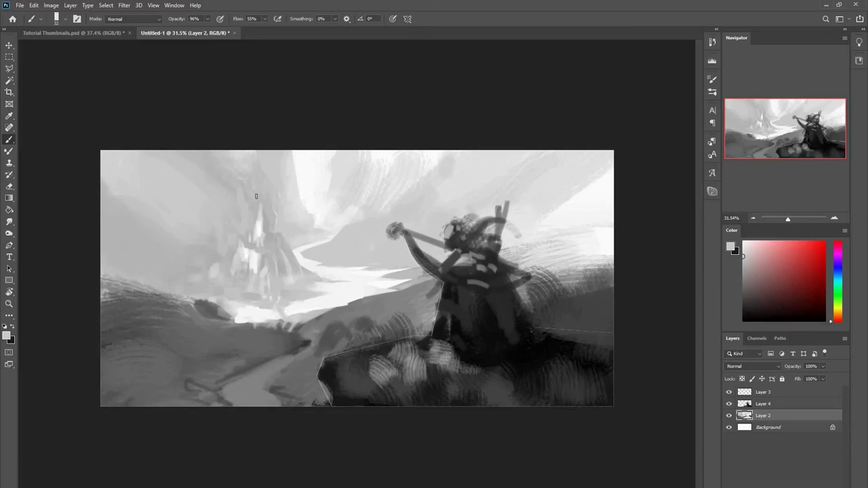
Step: Paint pale outer wall shapes around the castle's base and refine the rock beside the river bend
{"action": "left_click", "coordinate": [237, 261], "text": "alt"}
{"action": "left_click", "coordinate": [235, 309], "text": "alt"}
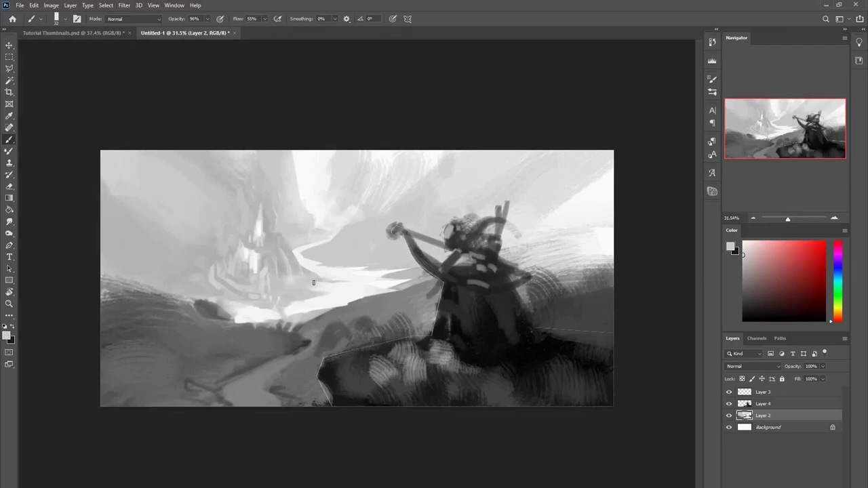
{"action": "left_click", "coordinate": [302, 255], "text": "alt"}
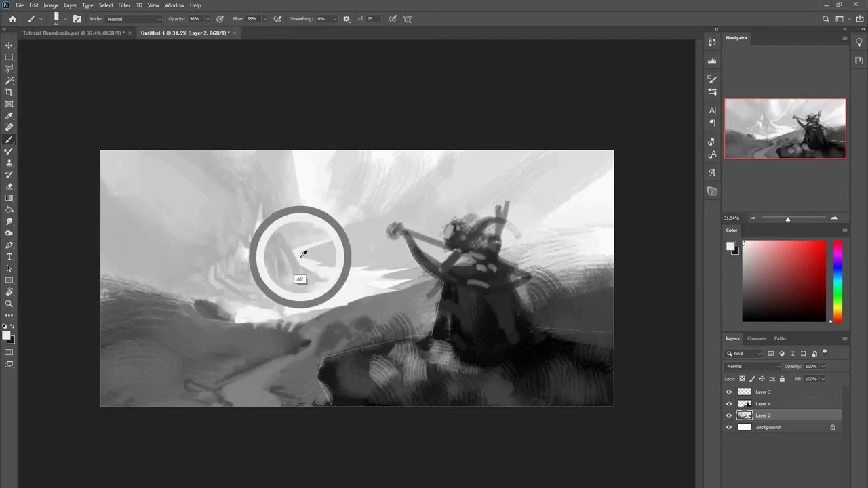
{"action": "left_click", "coordinate": [290, 254], "text": "alt"}
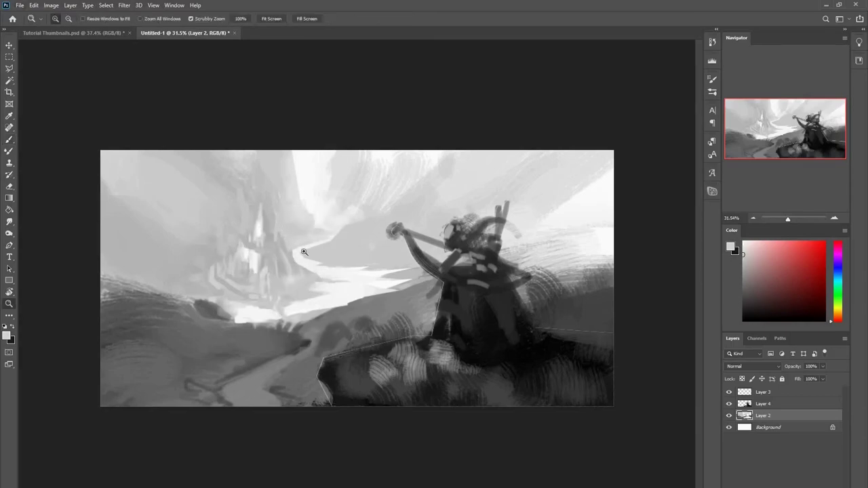
{"action": "left_click_drag", "start_coordinate": [303, 240], "coordinate": [283, 243]}
{"action": "left_click", "coordinate": [251, 298], "text": "alt"}
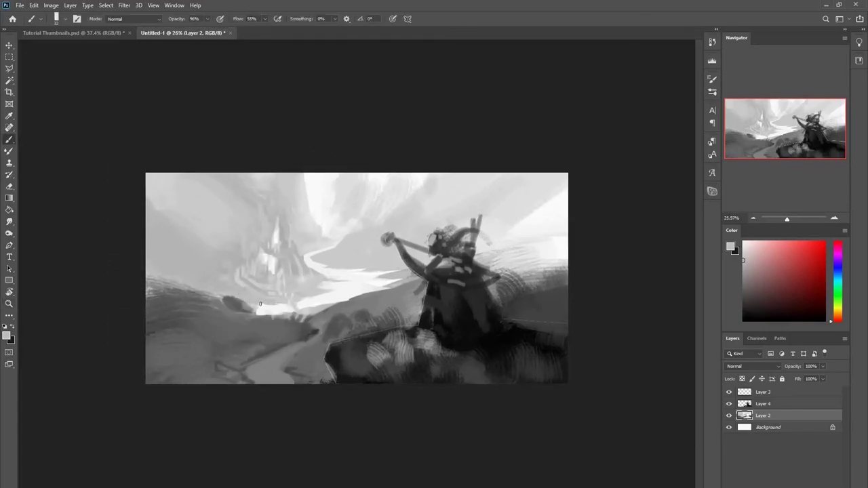
Step: Break up the bright shore below the castle and extend the outer walls with sampled light grays
{"action": "left_click", "coordinate": [268, 305], "text": "alt"}
{"action": "left_click", "coordinate": [259, 306], "text": "alt"}
{"action": "left_click_drag", "start_coordinate": [356, 193], "coordinate": [376, 194]}
{"action": "left_click", "coordinate": [213, 253], "text": "alt"}
{"action": "left_click", "coordinate": [211, 276], "text": "alt"}
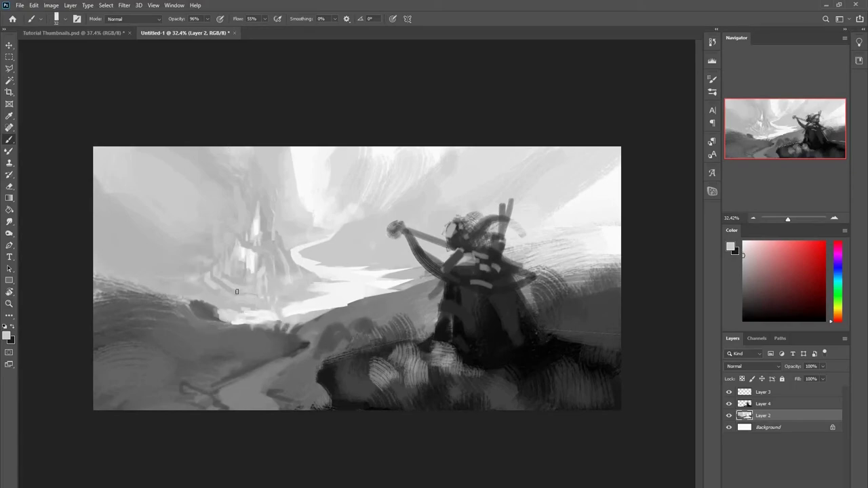
{"action": "key", "text": "ctrl+plus"}
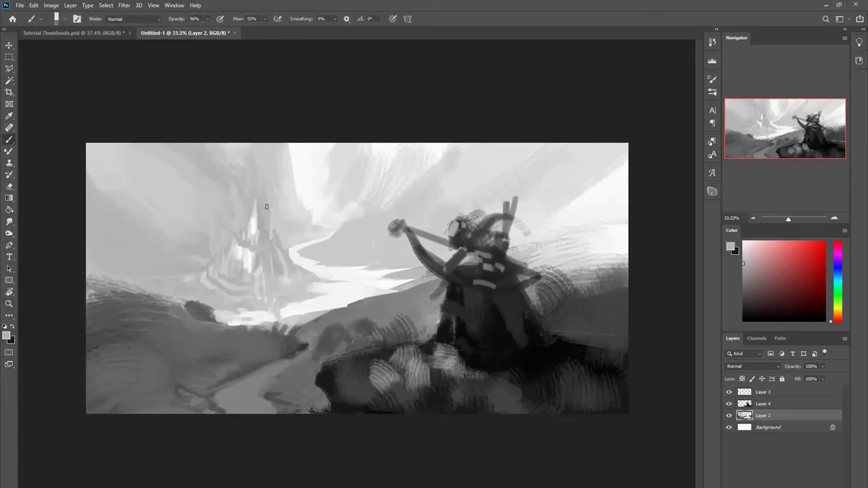
Step: Paint over the dark scribbles on the foreground hill and widen the pale path with sampled grays
{"action": "left_click", "coordinate": [233, 324], "text": "alt"}
{"action": "mouse_move", "coordinate": [288, 361]}
{"action": "left_mouse_down"}
{"action": "mouse_move", "coordinate": [231, 384]}
{"action": "mouse_move", "coordinate": [310, 346]}
{"action": "left_mouse_up"}
{"action": "mouse_move", "coordinate": [236, 367]}
{"action": "left_mouse_down"}
{"action": "mouse_move", "coordinate": [205, 400]}
{"action": "mouse_move", "coordinate": [222, 402]}
{"action": "mouse_move", "coordinate": [257, 361]}
{"action": "left_mouse_up"}
{"action": "mouse_move", "coordinate": [173, 396]}
{"action": "left_mouse_down"}
{"action": "mouse_move", "coordinate": [193, 400]}
{"action": "mouse_move", "coordinate": [191, 411]}
{"action": "left_mouse_up"}
{"action": "left_click", "coordinate": [154, 400], "text": "alt"}
{"action": "left_click_drag", "start_coordinate": [237, 395], "coordinate": [284, 406]}
{"action": "left_click", "coordinate": [194, 350], "text": "alt"}
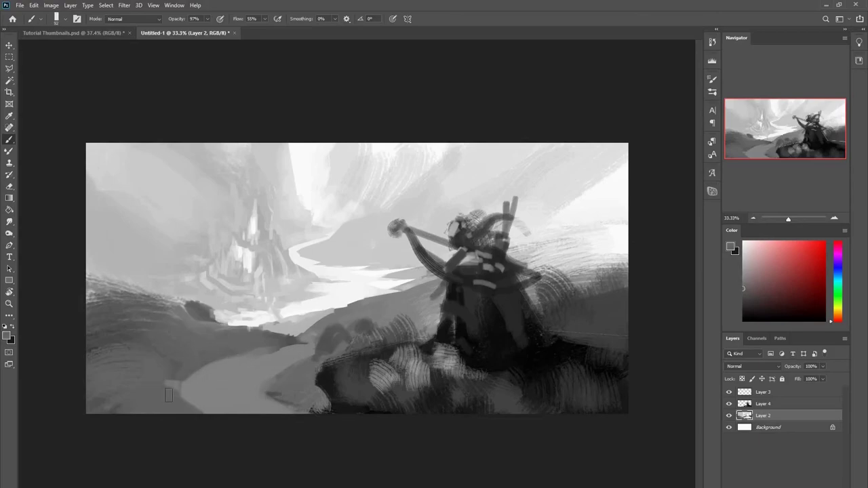
Step: Darken the near hill's crest and smooth the upper edge of the path at 97% brush opacity
{"action": "key", "text": "alt"}
{"action": "left_click_drag", "start_coordinate": [76, 287], "coordinate": [129, 321]}
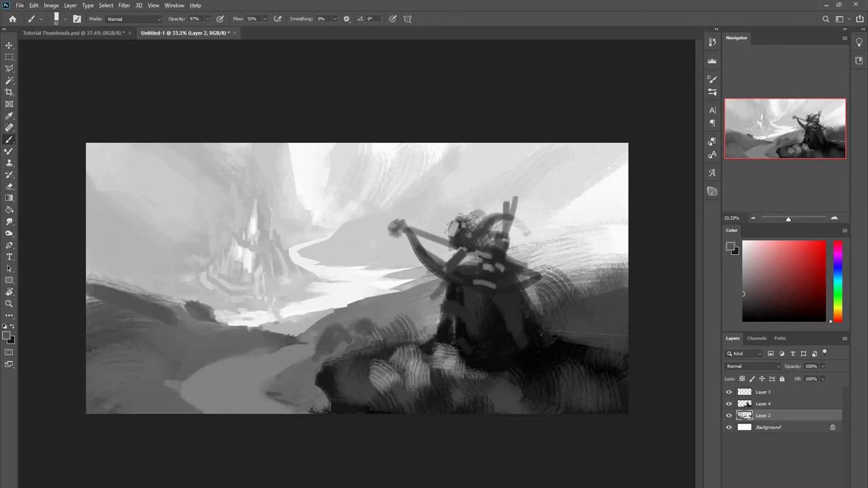
{"action": "left_click", "coordinate": [207, 355], "text": "alt"}
{"action": "mouse_move", "coordinate": [253, 356]}
{"action": "left_mouse_down"}
{"action": "mouse_move", "coordinate": [194, 371]}
{"action": "mouse_move", "coordinate": [263, 358]}
{"action": "mouse_move", "coordinate": [204, 373]}
{"action": "left_mouse_up"}
{"action": "left_click", "coordinate": [227, 375], "text": "alt"}
{"action": "left_click", "coordinate": [244, 389], "text": "alt"}
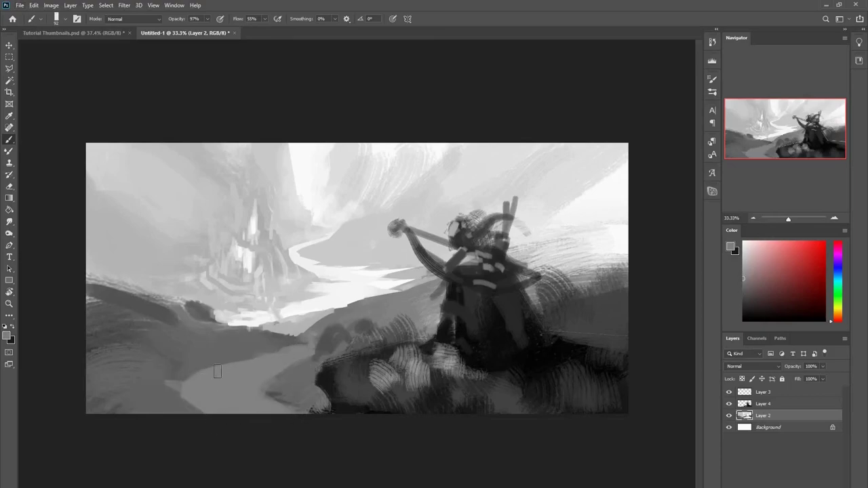
Step: Block in broad curved gray strokes on the near hill and reshape the path's edge beside it
{"action": "left_click", "coordinate": [145, 316], "text": "alt"}
{"action": "mouse_move", "coordinate": [126, 354]}
{"action": "left_mouse_down"}
{"action": "mouse_move", "coordinate": [106, 362]}
{"action": "mouse_move", "coordinate": [131, 370]}
{"action": "left_mouse_up"}
{"action": "mouse_move", "coordinate": [162, 365]}
{"action": "left_mouse_down"}
{"action": "mouse_move", "coordinate": [145, 415]}
{"action": "mouse_move", "coordinate": [179, 402]}
{"action": "left_mouse_up"}
{"action": "mouse_move", "coordinate": [126, 367]}
{"action": "left_mouse_down"}
{"action": "mouse_move", "coordinate": [92, 386]}
{"action": "mouse_move", "coordinate": [139, 387]}
{"action": "mouse_move", "coordinate": [128, 374]}
{"action": "mouse_move", "coordinate": [170, 366]}
{"action": "mouse_move", "coordinate": [182, 383]}
{"action": "left_mouse_up"}
{"action": "left_click", "coordinate": [115, 397], "text": "alt"}
{"action": "mouse_move", "coordinate": [191, 357]}
{"action": "left_mouse_down"}
{"action": "mouse_move", "coordinate": [207, 418]}
{"action": "mouse_move", "coordinate": [223, 421]}
{"action": "left_mouse_up"}
{"action": "left_click", "coordinate": [181, 388], "text": "alt"}
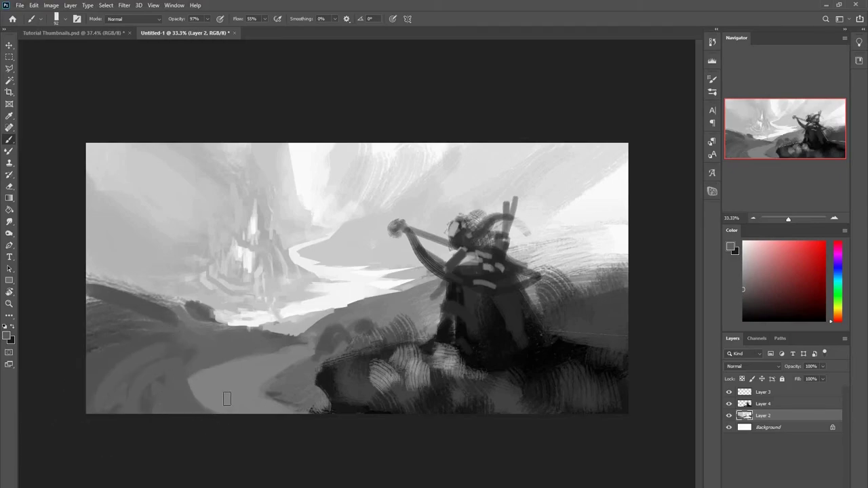
Step: Smooth the near hill at the painting's left edge with broad strokes of sampled dark grays
{"action": "left_click", "coordinate": [112, 348], "text": "alt"}
{"action": "left_click_drag", "start_coordinate": [117, 325], "coordinate": [190, 331]}
{"action": "left_click", "coordinate": [111, 300], "text": "alt"}
{"action": "left_click_drag", "start_coordinate": [89, 297], "coordinate": [102, 306]}
{"action": "mouse_move", "coordinate": [123, 351]}
{"action": "left_mouse_down"}
{"action": "mouse_move", "coordinate": [148, 357]}
{"action": "mouse_move", "coordinate": [166, 341]}
{"action": "mouse_move", "coordinate": [139, 328]}
{"action": "left_mouse_up"}
Step: Outline an angular rock mass rising above the near hill at the painting's left edge with the Polygonal Lasso
{"action": "key", "text": "l"}
{"action": "left_click", "coordinate": [80, 248]}
{"action": "left_click", "coordinate": [107, 257]}
{"action": "left_click", "coordinate": [128, 302]}
{"action": "left_click", "coordinate": [95, 307]}
{"action": "left_click", "coordinate": [79, 292]}
{"action": "left_click", "coordinate": [80, 248]}
{"action": "key", "text": "ctrl+d"}
{"action": "key", "text": "ctrl+z"}
Step: Add jagged polygonal shapes descending along the near hill's crest to the rock selection
{"action": "left_click", "coordinate": [122, 295], "text": "shift"}
{"action": "left_click", "coordinate": [136, 284], "text": "shift"}
{"action": "left_click", "coordinate": [150, 295], "text": "shift"}
{"action": "left_click", "coordinate": [150, 304], "text": "shift"}
{"action": "left_click", "coordinate": [127, 296], "text": "shift"}
{"action": "left_click", "coordinate": [139, 281], "text": "shift"}
{"action": "left_click", "coordinate": [154, 303], "text": "shift"}
{"action": "left_click", "coordinate": [128, 298], "text": "shift"}
{"action": "left_click", "coordinate": [180, 309], "text": "shift"}
{"action": "left_click", "coordinate": [188, 304], "text": "shift"}
{"action": "left_click", "coordinate": [208, 329], "text": "shift"}
{"action": "left_click", "coordinate": [180, 331], "text": "shift"}
{"action": "left_click", "coordinate": [152, 297], "text": "shift"}
{"action": "left_click", "coordinate": [135, 320], "text": "shift"}
{"action": "left_click", "coordinate": [156, 339], "text": "shift"}
{"action": "left_click", "coordinate": [187, 342], "text": "shift"}
{"action": "left_click", "coordinate": [210, 330], "text": "shift"}
{"action": "left_click", "coordinate": [161, 301], "text": "shift"}
{"action": "left_click", "coordinate": [153, 298]}
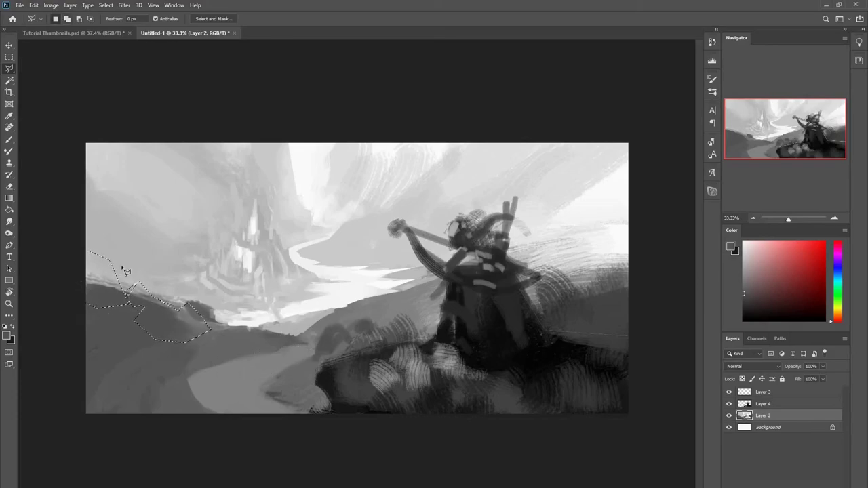
Step: Fill the selected ridge shape with sampled dark gray, deselect it, and clean up its stepped outline
{"action": "key", "text": "b"}
{"action": "left_click", "coordinate": [124, 295], "text": "alt"}
{"action": "left_click_drag", "start_coordinate": [102, 278], "coordinate": [162, 339]}
{"action": "key", "text": "ctrl+d"}
{"action": "key", "text": "e"}
{"action": "key", "text": "b"}
{"action": "left_click_drag", "start_coordinate": [158, 291], "coordinate": [102, 319]}
{"action": "left_click_drag", "start_coordinate": [123, 286], "coordinate": [131, 285]}
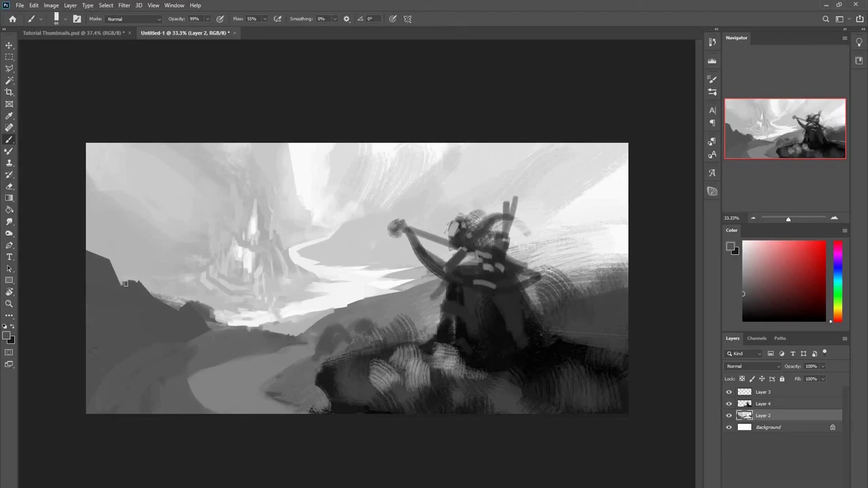
Step: Reshape the ridge's lower end and round off its angular upper ledge with sampled grays at 99% opacity
{"action": "left_click", "coordinate": [209, 315], "text": "alt"}
{"action": "left_click_drag", "start_coordinate": [193, 302], "coordinate": [218, 321]}
{"action": "left_click", "coordinate": [211, 314], "text": "alt"}
{"action": "left_click", "coordinate": [198, 297], "text": "alt"}
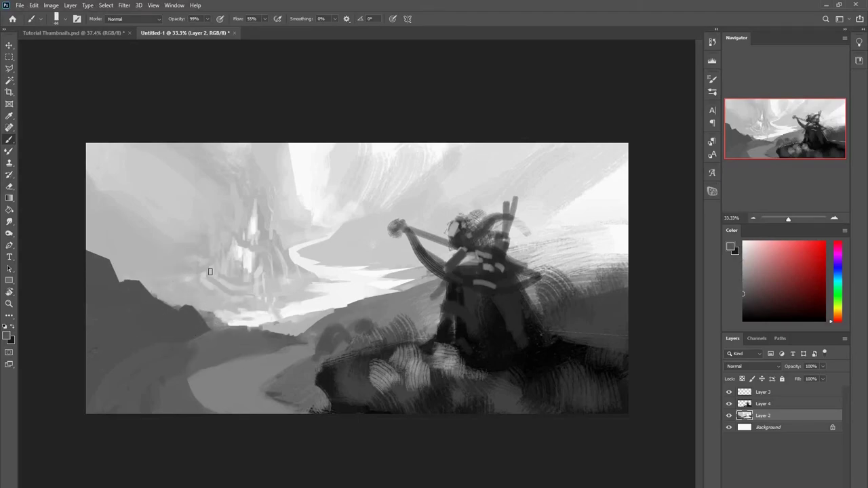
{"action": "left_click_drag", "start_coordinate": [114, 269], "coordinate": [135, 279]}
{"action": "left_click", "coordinate": [153, 283], "text": "alt"}
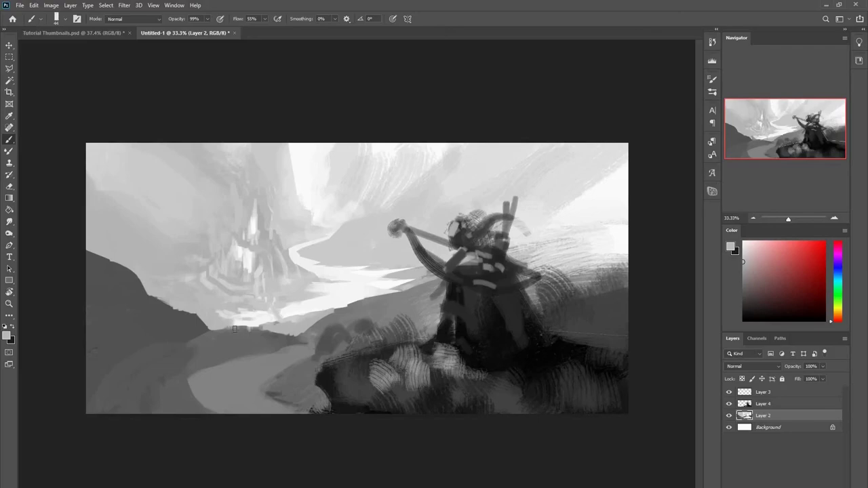
Step: Cut down the round shrubs and extend the pale ground beside the path with sampled grays
{"action": "left_click", "coordinate": [304, 337], "text": "alt"}
{"action": "left_click", "coordinate": [324, 338], "text": "alt"}
{"action": "mouse_move", "coordinate": [322, 337]}
{"action": "left_mouse_down"}
{"action": "mouse_move", "coordinate": [350, 337]}
{"action": "mouse_move", "coordinate": [328, 371]}
{"action": "left_mouse_up"}
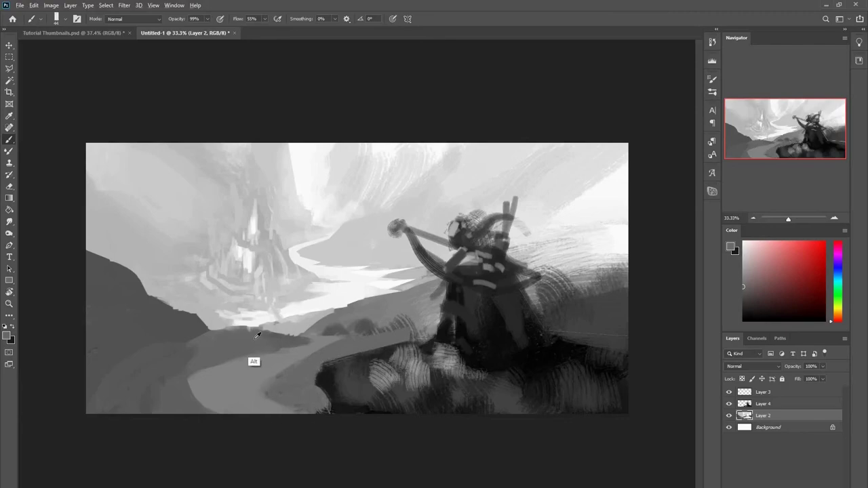
{"action": "mouse_move", "coordinate": [295, 410]}
{"action": "left_mouse_down"}
{"action": "mouse_move", "coordinate": [281, 409]}
{"action": "mouse_move", "coordinate": [305, 400]}
{"action": "left_mouse_up"}
Step: Cover the curved hatching on the hills around the archer with smooth bands of sampled gray
{"action": "left_click", "coordinate": [156, 333], "text": "alt"}
{"action": "left_click", "coordinate": [376, 337], "text": "alt"}
{"action": "mouse_move", "coordinate": [413, 330]}
{"action": "left_mouse_down"}
{"action": "mouse_move", "coordinate": [435, 334]}
{"action": "mouse_move", "coordinate": [447, 299]}
{"action": "left_mouse_up"}
{"action": "left_click_drag", "start_coordinate": [396, 316], "coordinate": [429, 330]}
{"action": "left_click", "coordinate": [398, 335], "text": "alt"}
{"action": "left_click", "coordinate": [561, 301], "text": "alt"}
{"action": "mouse_move", "coordinate": [612, 298]}
{"action": "left_mouse_down"}
{"action": "mouse_move", "coordinate": [564, 322]}
{"action": "mouse_move", "coordinate": [509, 289]}
{"action": "mouse_move", "coordinate": [608, 250]}
{"action": "mouse_move", "coordinate": [532, 275]}
{"action": "left_mouse_up"}
{"action": "left_click", "coordinate": [569, 277], "text": "alt"}
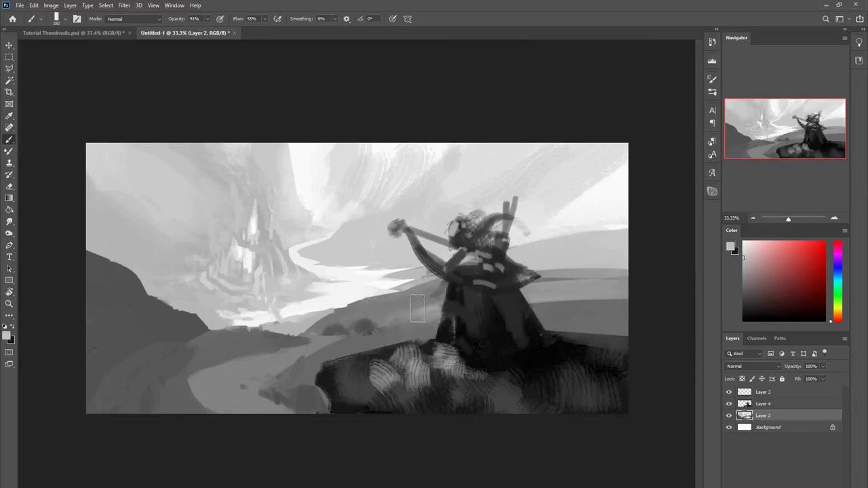
Step: Switch to Textured Brush 2 and drag sampled gray texture across the hillside behind the archer
{"action": "right_click", "coordinate": [555, 271]}
{"action": "left_click", "coordinate": [686, 417]}
{"action": "left_click", "coordinate": [494, 303]}
{"action": "right_click", "coordinate": [516, 277]}
{"action": "left_click", "coordinate": [578, 435]}
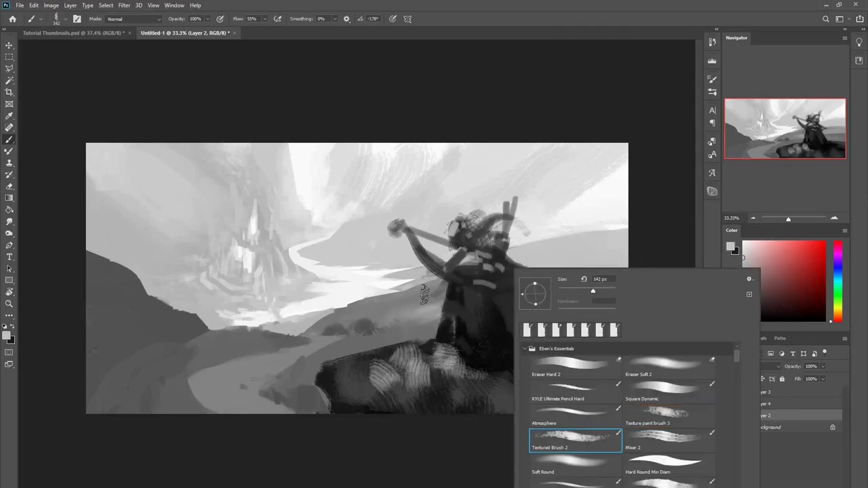
{"action": "left_click", "coordinate": [461, 305]}
{"action": "left_click", "coordinate": [379, 338], "text": "alt"}
{"action": "mouse_move", "coordinate": [396, 313]}
{"action": "left_mouse_down"}
{"action": "mouse_move", "coordinate": [623, 298]}
{"action": "mouse_move", "coordinate": [468, 304]}
{"action": "left_mouse_up"}
{"action": "left_click_drag", "start_coordinate": [539, 312], "coordinate": [672, 296]}
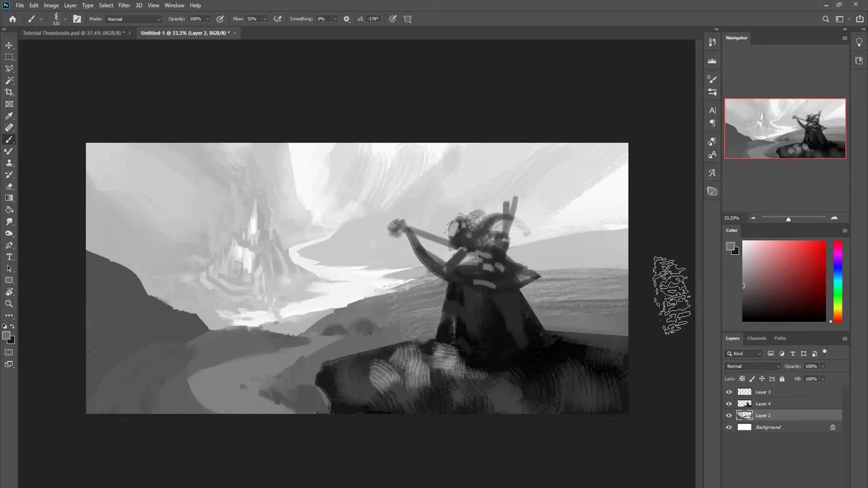
Step: Layer more grainy strokes over the hills behind the archer and texture the foreground slope beside the path
{"action": "left_click_drag", "start_coordinate": [616, 261], "coordinate": [440, 291]}
{"action": "left_click_drag", "start_coordinate": [515, 264], "coordinate": [614, 261]}
{"action": "left_click", "coordinate": [399, 329], "text": "alt"}
{"action": "left_click_drag", "start_coordinate": [529, 302], "coordinate": [624, 299]}
{"action": "mouse_move", "coordinate": [246, 349]}
{"action": "left_mouse_down"}
{"action": "mouse_move", "coordinate": [220, 372]}
{"action": "mouse_move", "coordinate": [145, 348]}
{"action": "left_mouse_up"}
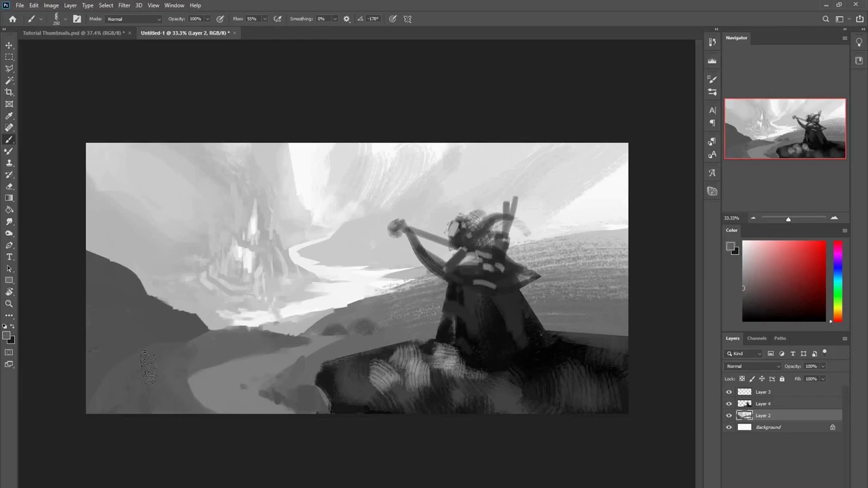
{"action": "left_click", "coordinate": [386, 330], "text": "alt"}
{"action": "left_click", "coordinate": [430, 293], "text": "alt"}
{"action": "left_click_drag", "start_coordinate": [431, 294], "coordinate": [411, 294]}
Step: Return to the square brush and sharpen the river's edge against the hillside with sampled near-white
{"action": "right_click", "coordinate": [416, 266]}
{"action": "left_click", "coordinate": [349, 291], "text": "alt"}
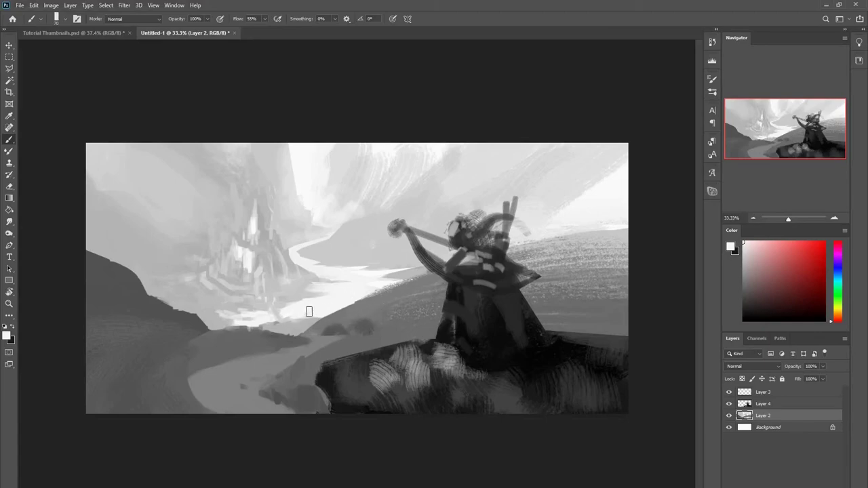
{"action": "left_click_drag", "start_coordinate": [314, 315], "coordinate": [311, 317]}
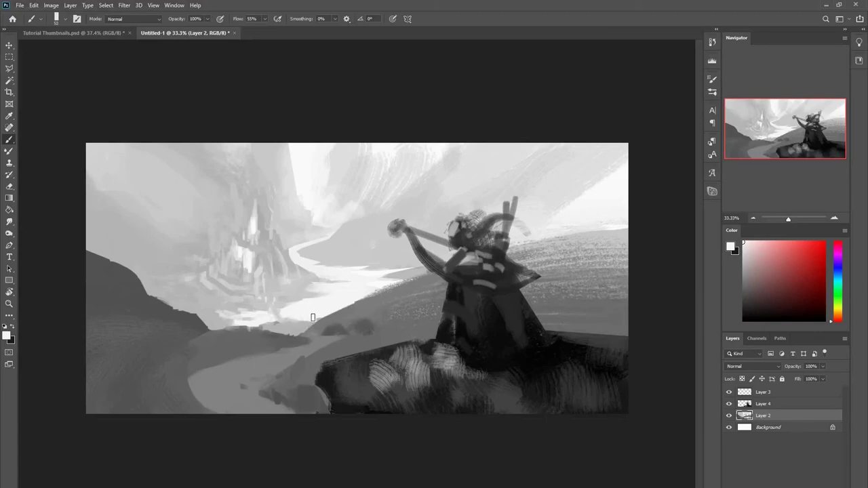
Step: Shape the shore where the river meets the near hill with sampled light grays
{"action": "left_click", "coordinate": [272, 304], "text": "alt"}
{"action": "left_click", "coordinate": [298, 328], "text": "alt"}
{"action": "left_click", "coordinate": [283, 319], "text": "alt"}
{"action": "left_click_drag", "start_coordinate": [291, 335], "coordinate": [287, 342]}
{"action": "left_click_drag", "start_coordinate": [284, 326], "coordinate": [290, 334]}
Step: Paint a cluster of dark pointed rocks beside the path at the foot of the hillside
{"action": "left_click", "coordinate": [312, 335], "text": "alt"}
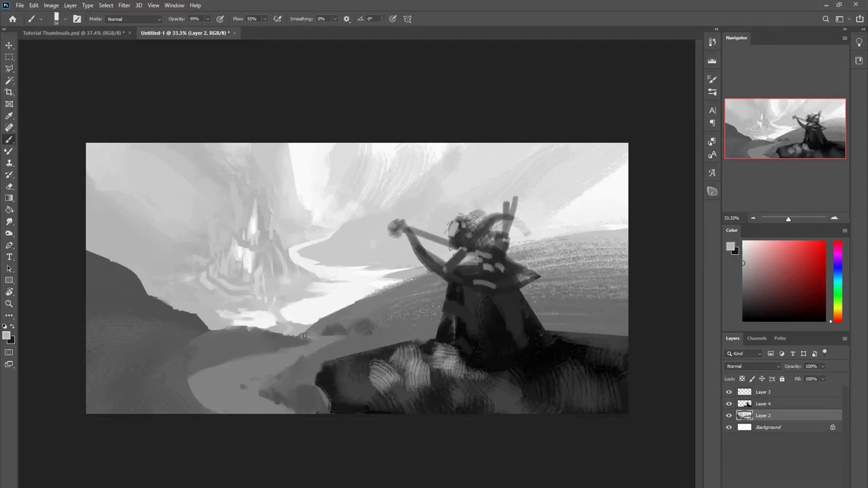
{"action": "left_click", "coordinate": [306, 339], "text": "alt"}
{"action": "left_click_drag", "start_coordinate": [313, 330], "coordinate": [340, 330]}
{"action": "left_click", "coordinate": [371, 321], "text": "alt"}
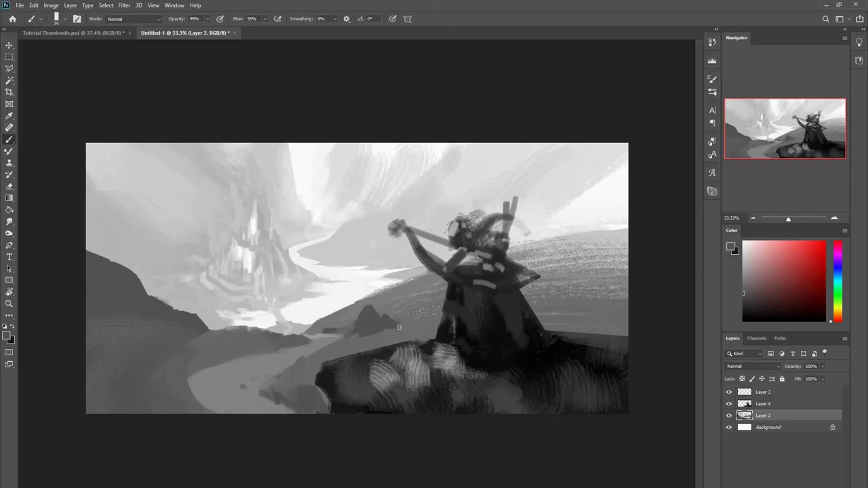
Step: Add small rocks near the path and thin grass blades along the dark ridge's crest with sampled grays
{"action": "left_click", "coordinate": [274, 339], "text": "alt"}
{"action": "left_click", "coordinate": [254, 320], "text": "alt"}
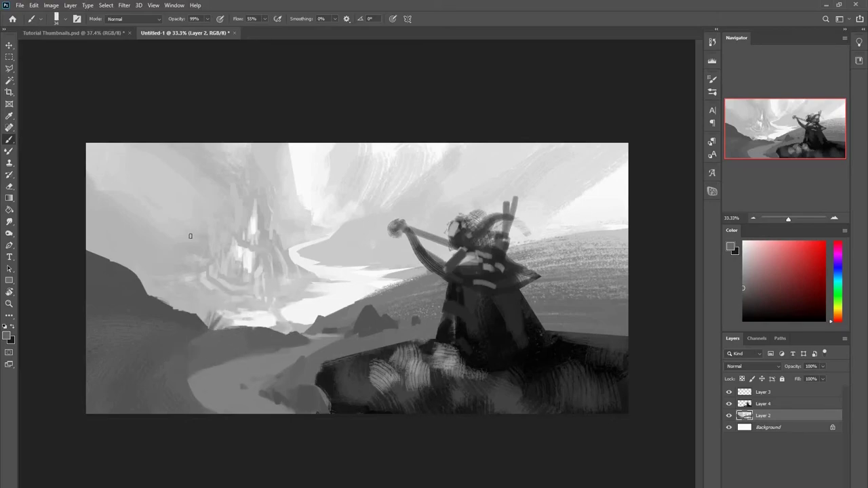
{"action": "left_click", "coordinate": [212, 307], "text": "alt"}
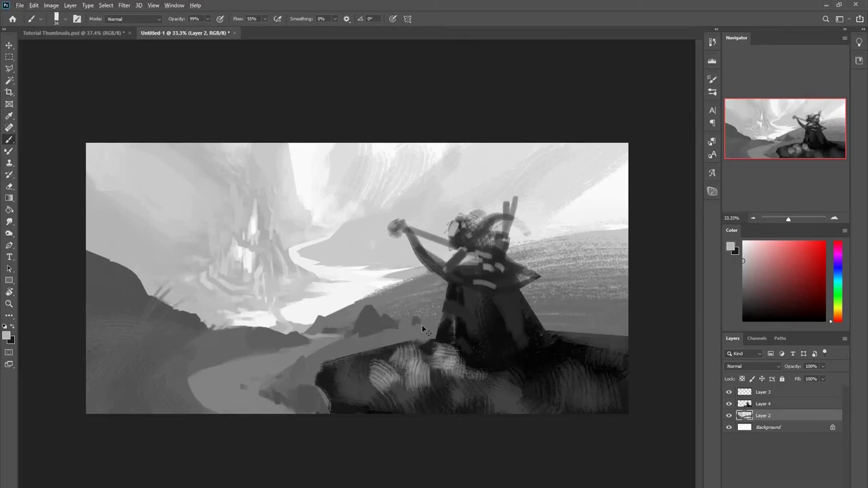
Step: Flip the canvas horizontally and warp a lassoed section of the river beside the archer's hillside
{"action": "key", "text": "ctrl+shift+h"}
{"action": "key", "text": "0"}
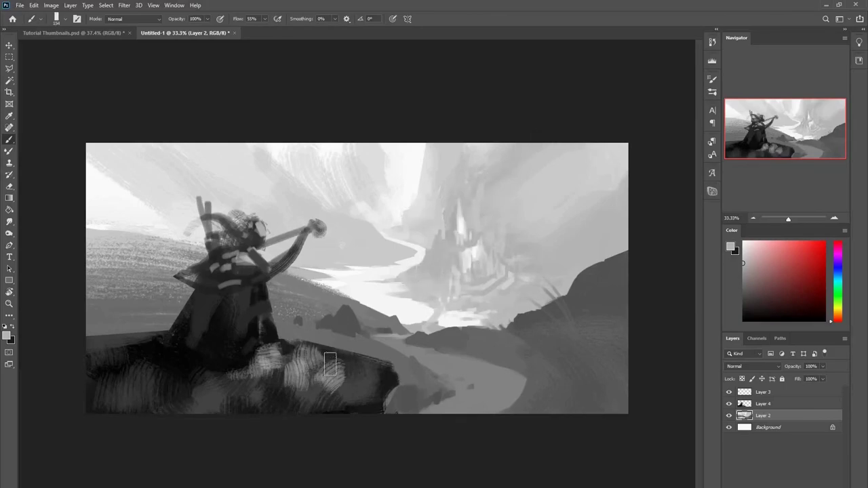
{"action": "key", "text": "l"}
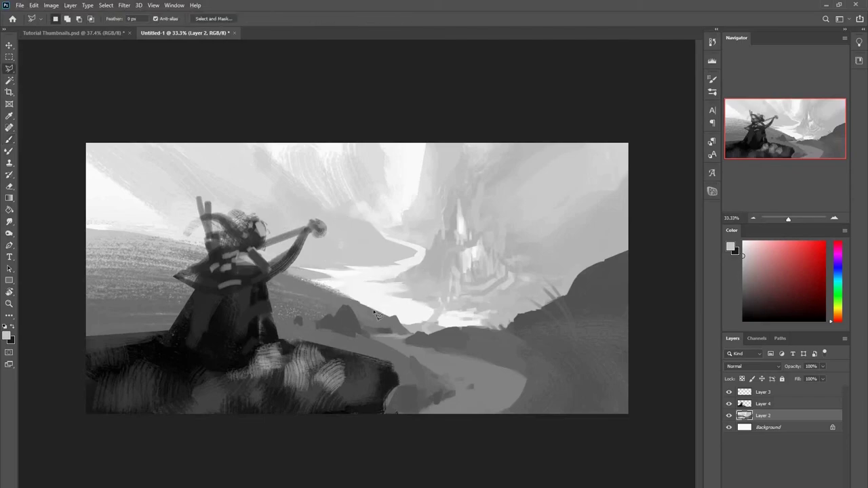
{"action": "left_click", "coordinate": [414, 258]}
{"action": "left_click", "coordinate": [385, 313]}
{"action": "key", "text": "ctrl+t"}
{"action": "left_click_drag", "start_coordinate": [297, 269], "coordinate": [295, 282]}
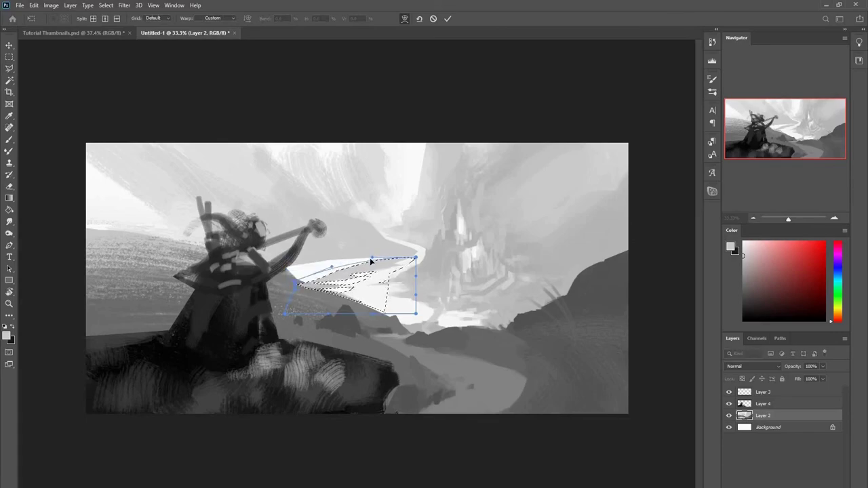
{"action": "key", "text": "Return"}
{"action": "key", "text": "ctrl+d"}
Step: Smooth the upper part of the textured hill behind the archer with sampled grays
{"action": "key", "text": "b"}
{"action": "left_click", "coordinate": [316, 293], "text": "alt"}
{"action": "key", "text": "9"}
{"action": "key", "text": "9"}
{"action": "left_click", "coordinate": [147, 303], "text": "alt"}
{"action": "key", "text": "0"}
{"action": "left_click_drag", "start_coordinate": [151, 266], "coordinate": [161, 271]}
{"action": "mouse_move", "coordinate": [86, 248]}
{"action": "left_mouse_down"}
{"action": "mouse_move", "coordinate": [102, 256]}
{"action": "mouse_move", "coordinate": [97, 268]}
{"action": "left_mouse_up"}
{"action": "left_click", "coordinate": [117, 256], "text": "alt"}
{"action": "mouse_move", "coordinate": [137, 246]}
{"action": "left_mouse_down"}
{"action": "mouse_move", "coordinate": [160, 247]}
{"action": "mouse_move", "coordinate": [151, 263]}
{"action": "mouse_move", "coordinate": [118, 239]}
{"action": "left_mouse_up"}
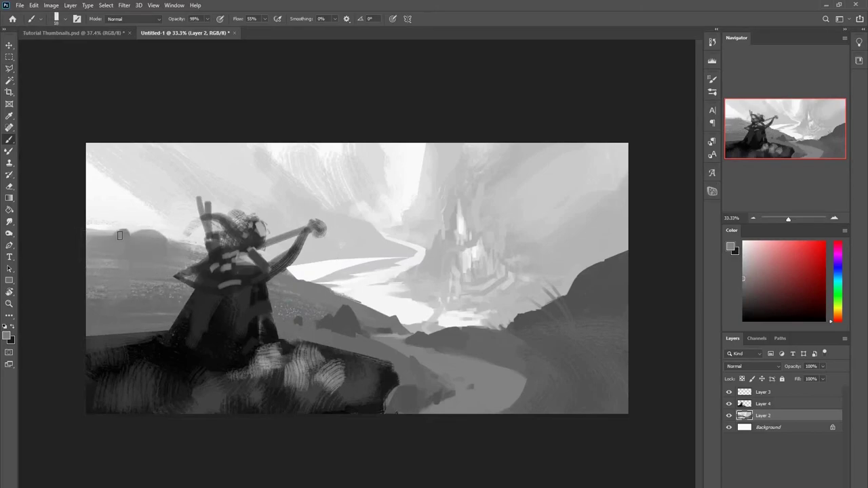
{"action": "key", "text": "ctrl+z"}
{"action": "key", "text": "ctrl+z"}
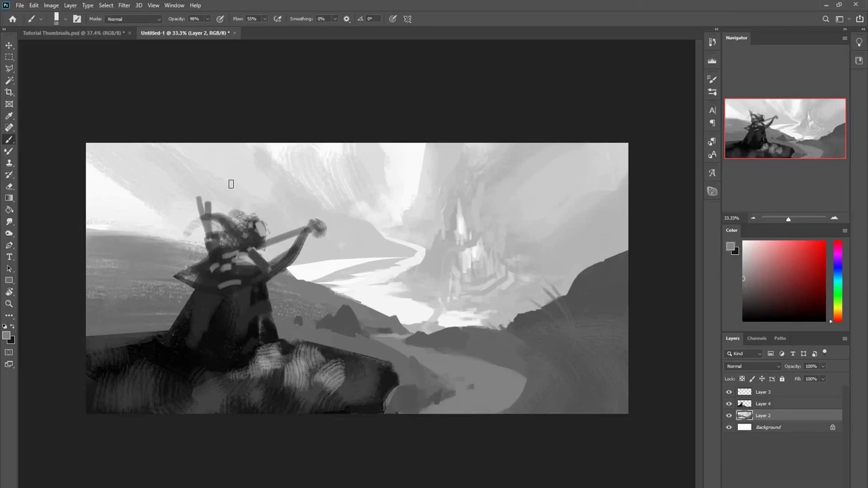
Step: Paint out the river's stretched upper branch and soften the lower bank with sampled light grays
{"action": "left_click", "coordinate": [332, 247], "text": "alt"}
{"action": "mouse_move", "coordinate": [345, 261]}
{"action": "left_mouse_down"}
{"action": "mouse_move", "coordinate": [332, 266]}
{"action": "mouse_move", "coordinate": [341, 263]}
{"action": "left_mouse_up"}
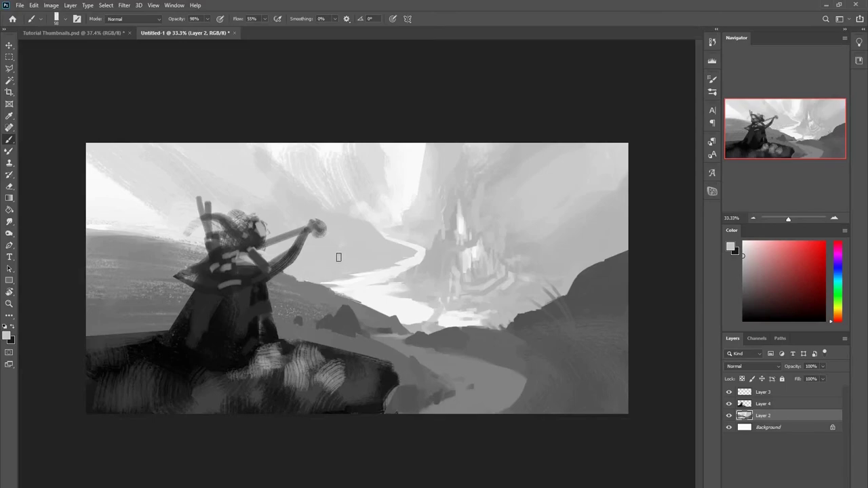
{"action": "left_click", "coordinate": [407, 301], "text": "alt"}
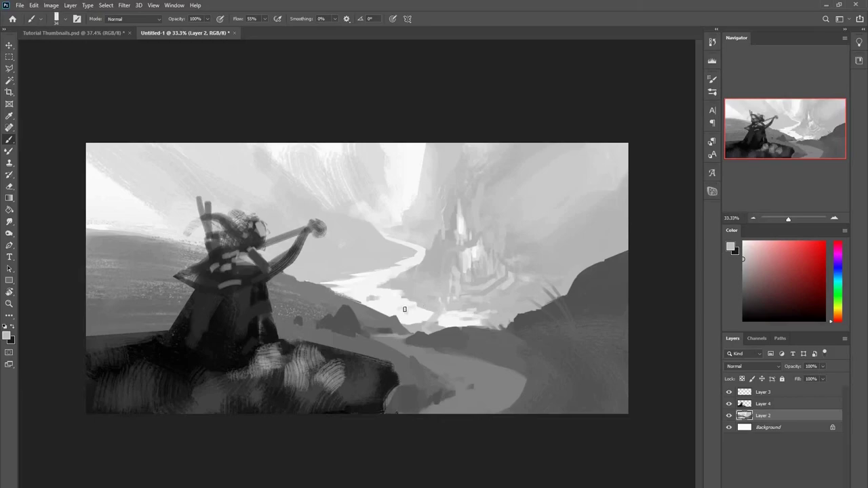
{"action": "key", "text": "ctrl+z"}
{"action": "mouse_move", "coordinate": [414, 303]}
{"action": "left_mouse_down"}
{"action": "mouse_move", "coordinate": [421, 314]}
{"action": "mouse_move", "coordinate": [397, 298]}
{"action": "mouse_move", "coordinate": [341, 288]}
{"action": "left_mouse_up"}
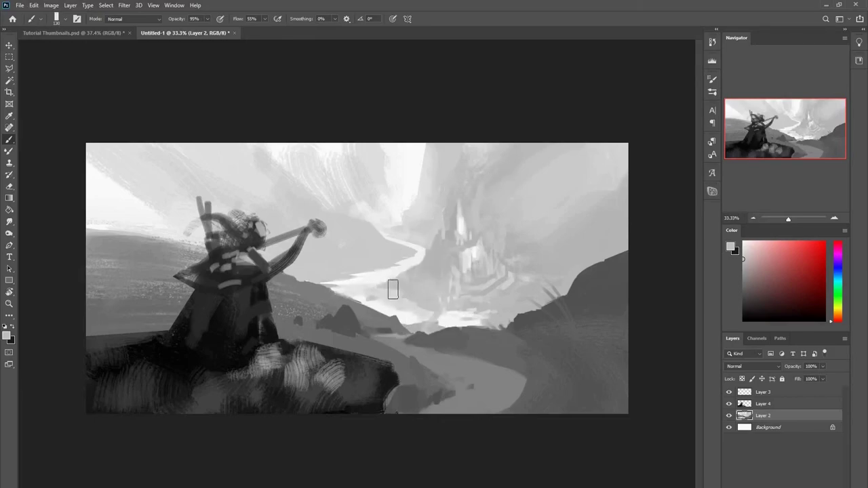
Step: Refine the river, the distant hill beside it and the castle's spire with sampled light tones
{"action": "left_click", "coordinate": [383, 275], "text": "alt"}
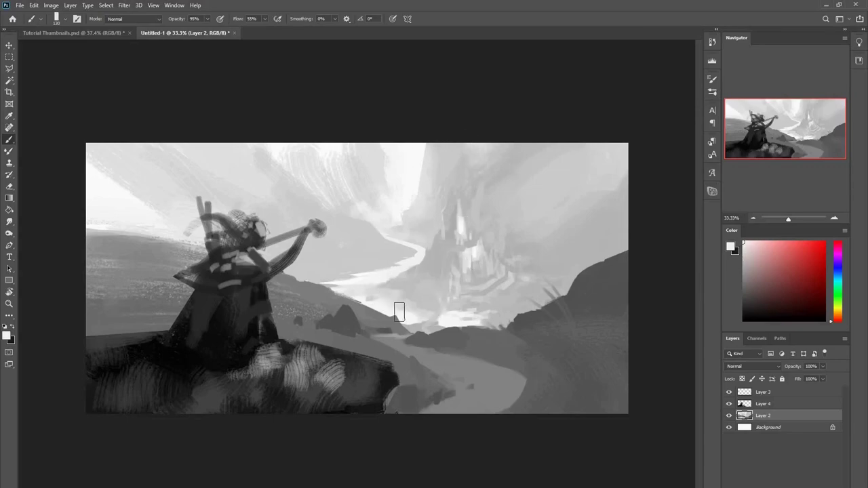
{"action": "left_click", "coordinate": [362, 270], "text": "alt"}
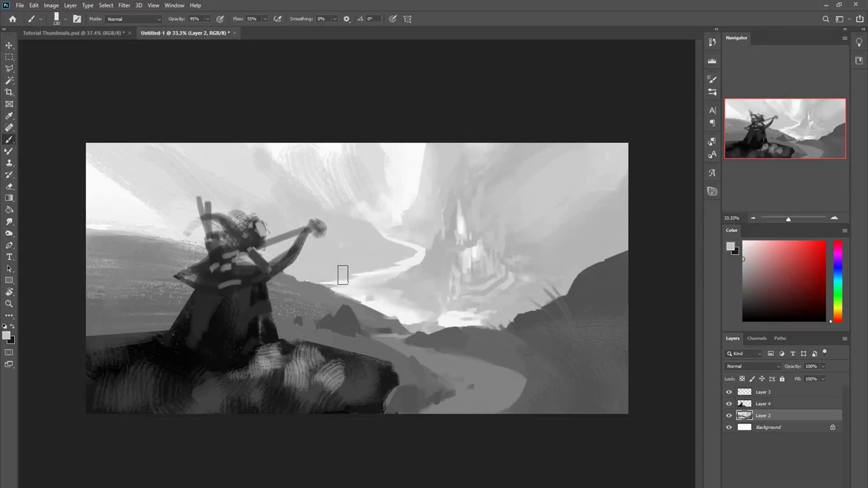
{"action": "left_click", "coordinate": [353, 254], "text": "alt"}
{"action": "left_click_drag", "start_coordinate": [373, 239], "coordinate": [363, 240]}
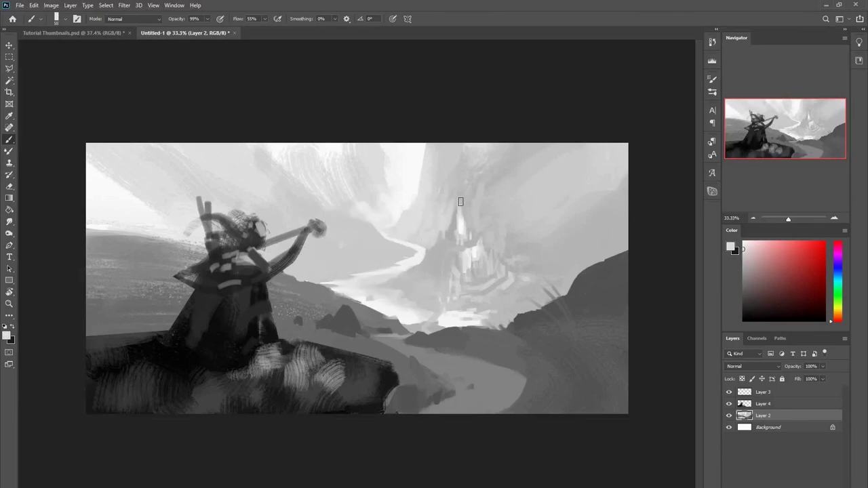
{"action": "left_click", "coordinate": [458, 184], "text": "alt"}
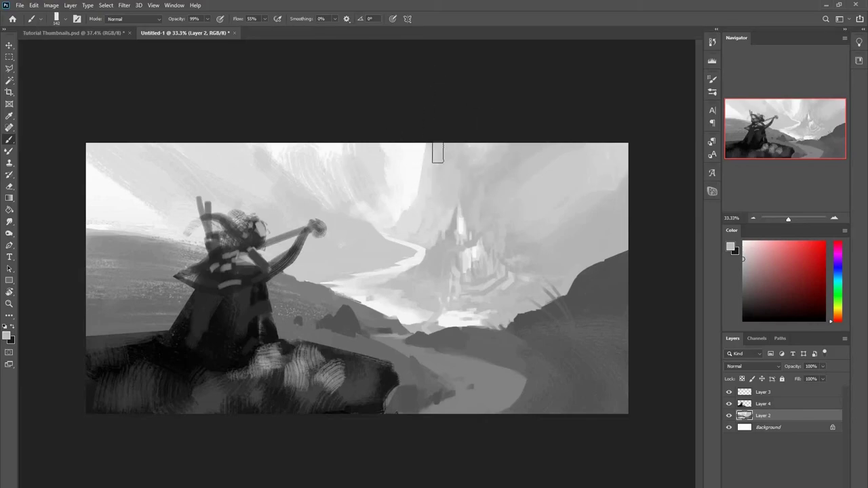
Step: Switch to the textured brush and sweep sampled grays through the sky above and around the castle
{"action": "right_click", "coordinate": [509, 178]}
{"action": "double_click", "coordinate": [566, 350]}
{"action": "left_click_drag", "start_coordinate": [619, 194], "coordinate": [537, 248]}
{"action": "left_click", "coordinate": [515, 250], "text": "alt"}
{"action": "left_click_drag", "start_coordinate": [525, 170], "coordinate": [507, 224]}
{"action": "left_click_drag", "start_coordinate": [514, 150], "coordinate": [498, 168]}
{"action": "left_click", "coordinate": [464, 159], "text": "alt"}
{"action": "left_click", "coordinate": [518, 247], "text": "alt"}
{"action": "mouse_move", "coordinate": [500, 132]}
{"action": "left_mouse_down"}
{"action": "mouse_move", "coordinate": [508, 185]}
{"action": "mouse_move", "coordinate": [619, 134]}
{"action": "mouse_move", "coordinate": [487, 167]}
{"action": "left_mouse_up"}
{"action": "left_click_drag", "start_coordinate": [465, 128], "coordinate": [434, 187]}
{"action": "left_click_drag", "start_coordinate": [567, 201], "coordinate": [588, 146]}
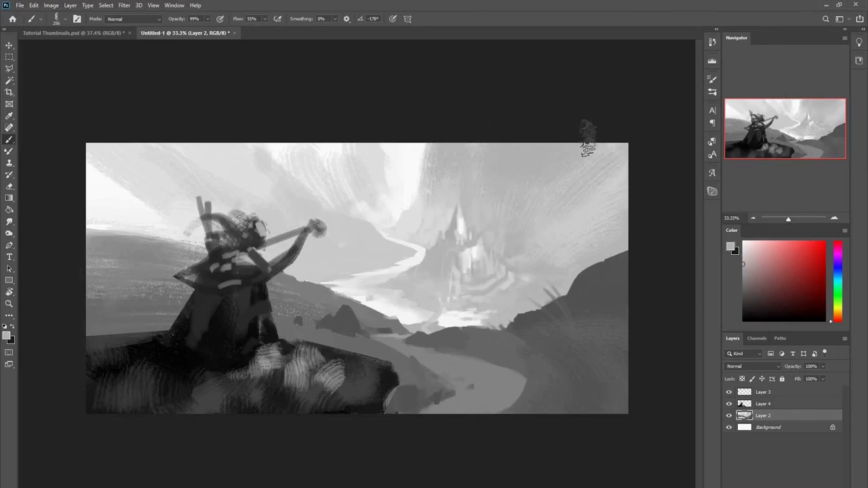
Step: Add radiating grainy strokes between the castle and the dark ridge, and texture the slope beside the castle
{"action": "left_click_drag", "start_coordinate": [533, 212], "coordinate": [557, 211]}
{"action": "left_click_drag", "start_coordinate": [632, 210], "coordinate": [526, 279]}
{"action": "mouse_move", "coordinate": [526, 280]}
{"action": "left_mouse_down"}
{"action": "mouse_move", "coordinate": [626, 234]}
{"action": "mouse_move", "coordinate": [549, 273]}
{"action": "mouse_move", "coordinate": [631, 194]}
{"action": "left_mouse_up"}
{"action": "left_click", "coordinate": [543, 256], "text": "alt"}
{"action": "left_click_drag", "start_coordinate": [455, 235], "coordinate": [432, 236]}
Step: Brush sampled light gray over the hatched sky beside the bright beam and undo the last strokes
{"action": "left_click", "coordinate": [372, 164], "text": "alt"}
{"action": "mouse_move", "coordinate": [372, 164]}
{"action": "left_mouse_down"}
{"action": "mouse_move", "coordinate": [368, 181]}
{"action": "mouse_move", "coordinate": [337, 179]}
{"action": "left_mouse_up"}
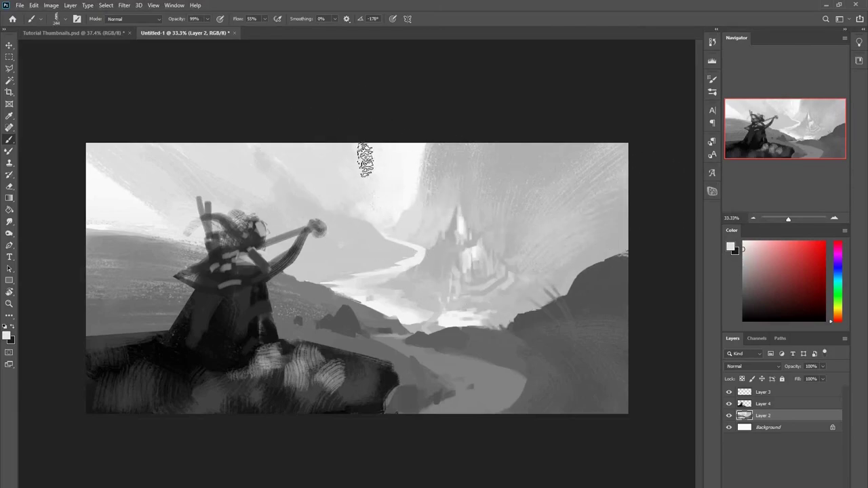
{"action": "key", "text": "ctrl"}
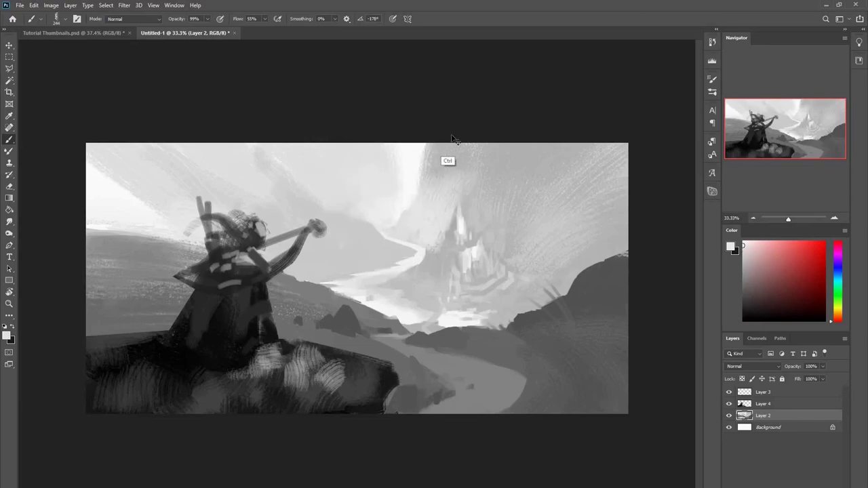
{"action": "key", "text": "ctrl+z"}
{"action": "key", "text": "ctrl+z"}
Step: Sweep textured sampled gray across the sky around the archer's head and bow
{"action": "left_click", "coordinate": [224, 170], "text": "alt"}
{"action": "left_click_drag", "start_coordinate": [225, 176], "coordinate": [255, 185]}
{"action": "left_click_drag", "start_coordinate": [329, 233], "coordinate": [293, 196]}
{"action": "key", "text": "e"}
{"action": "key", "text": "b"}
{"action": "mouse_move", "coordinate": [112, 177]}
{"action": "left_mouse_down"}
{"action": "mouse_move", "coordinate": [143, 227]}
{"action": "mouse_move", "coordinate": [189, 243]}
{"action": "left_mouse_up"}
Step: Darken the bright sky and soften the hilltop behind the archer with textured strokes of sampled grays
{"action": "left_click", "coordinate": [137, 268], "text": "alt"}
{"action": "left_click_drag", "start_coordinate": [146, 263], "coordinate": [77, 277]}
{"action": "mouse_move", "coordinate": [102, 193]}
{"action": "left_mouse_down"}
{"action": "mouse_move", "coordinate": [210, 178]}
{"action": "mouse_move", "coordinate": [59, 161]}
{"action": "left_mouse_up"}
{"action": "left_click", "coordinate": [248, 194], "text": "alt"}
{"action": "left_click_drag", "start_coordinate": [190, 239], "coordinate": [176, 240]}
{"action": "mouse_move", "coordinate": [121, 212]}
{"action": "left_mouse_down"}
{"action": "mouse_move", "coordinate": [110, 214]}
{"action": "mouse_move", "coordinate": [143, 223]}
{"action": "left_mouse_up"}
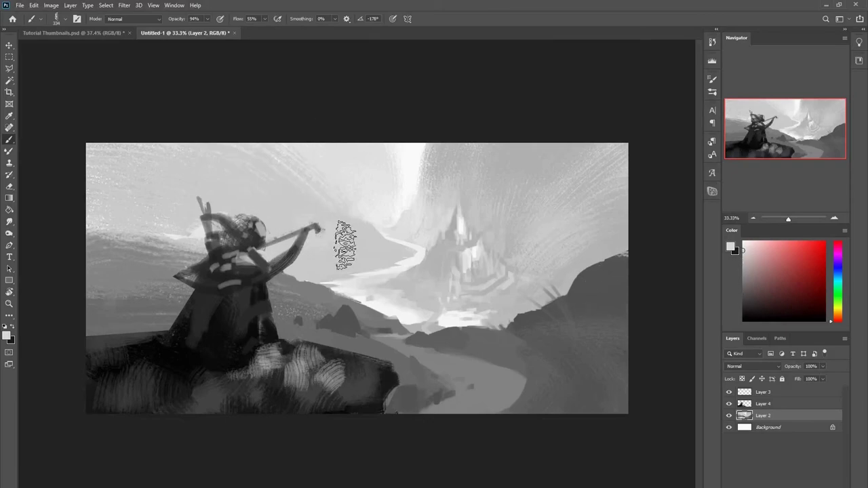
Step: Add light grainy texture to the distant hill and riverbank between the archer's bow and the castle
{"action": "left_click_drag", "start_coordinate": [421, 255], "coordinate": [399, 273]}
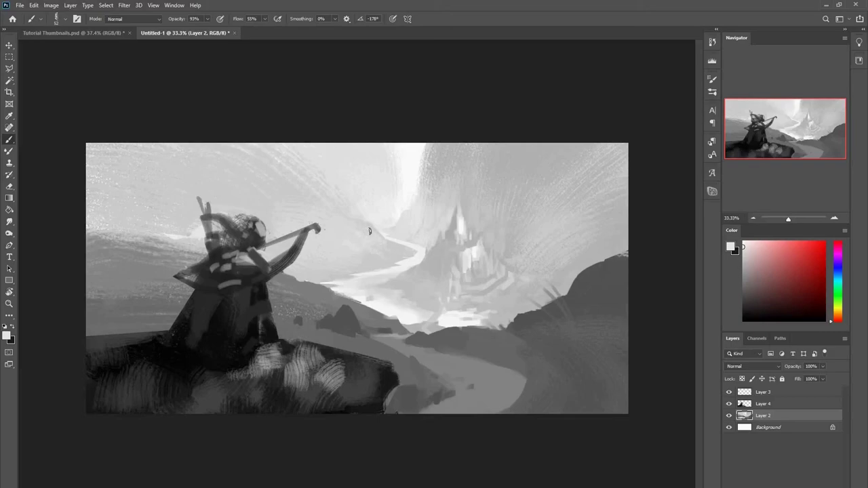
{"action": "left_click_drag", "start_coordinate": [367, 248], "coordinate": [377, 248]}
{"action": "left_click", "coordinate": [412, 266], "text": "alt"}
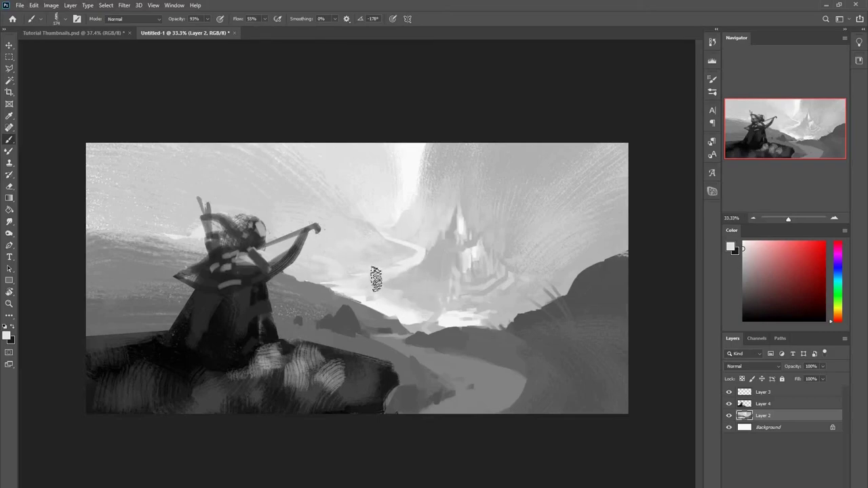
Step: Lasso small areas around the castle and brush light gray inside them to shape its spires and slopes
{"action": "left_click_drag", "start_coordinate": [419, 278], "coordinate": [418, 261]}
{"action": "right_click", "coordinate": [423, 258]}
{"action": "key", "text": "Escape"}
{"action": "key", "text": "l"}
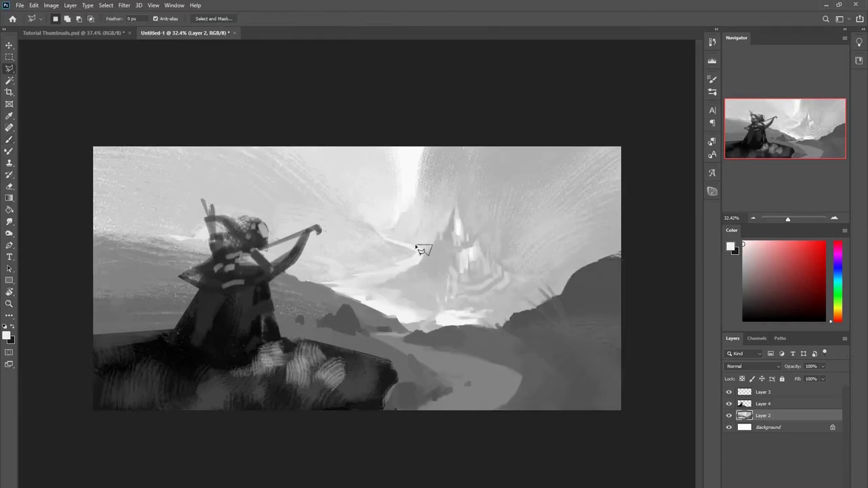
{"action": "key", "text": "b"}
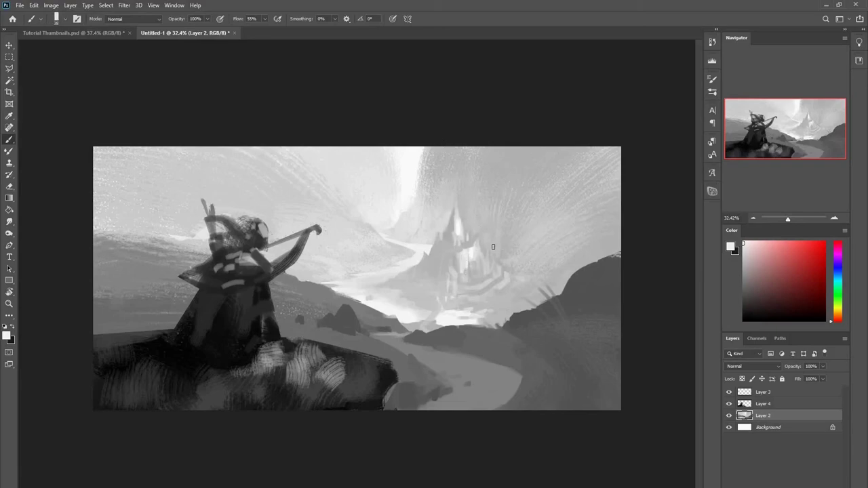
{"action": "key", "text": "l"}
{"action": "mouse_move", "coordinate": [502, 228]}
{"action": "left_mouse_down"}
{"action": "mouse_move", "coordinate": [499, 258]}
{"action": "mouse_move", "coordinate": [500, 218]}
{"action": "left_mouse_up"}
{"action": "key", "text": "b"}
{"action": "key", "text": "ctrl+d"}
{"action": "mouse_move", "coordinate": [500, 259]}
{"action": "left_mouse_down"}
{"action": "mouse_move", "coordinate": [493, 266]}
{"action": "mouse_move", "coordinate": [529, 231]}
{"action": "left_mouse_up"}
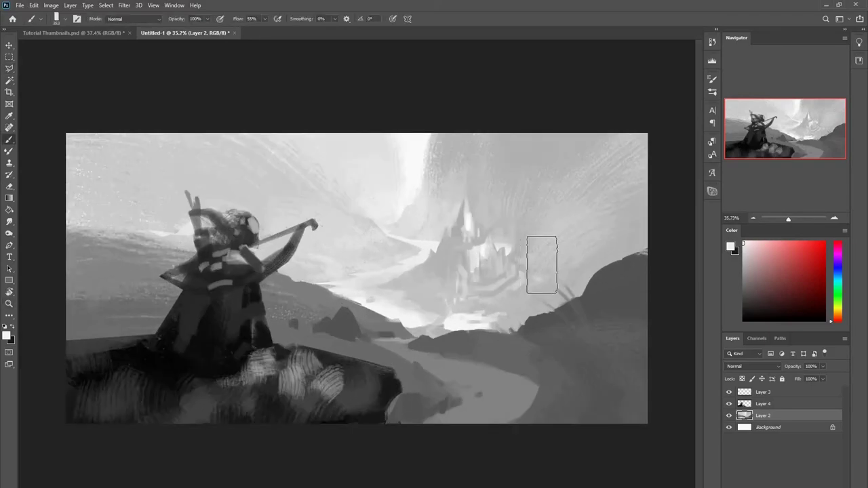
Step: Soften the castle's far side and the surrounding sky with broad light gray strokes
{"action": "key", "text": "ctrl+d"}
{"action": "mouse_move", "coordinate": [502, 225]}
{"action": "left_mouse_down"}
{"action": "mouse_move", "coordinate": [488, 242]}
{"action": "mouse_move", "coordinate": [548, 203]}
{"action": "left_mouse_up"}
{"action": "key", "text": "ctrl+shift+d"}
{"action": "key", "text": "ctrl+d"}
{"action": "mouse_move", "coordinate": [533, 202]}
{"action": "left_mouse_down"}
{"action": "mouse_move", "coordinate": [428, 276]}
{"action": "mouse_move", "coordinate": [438, 343]}
{"action": "mouse_move", "coordinate": [452, 332]}
{"action": "left_mouse_up"}
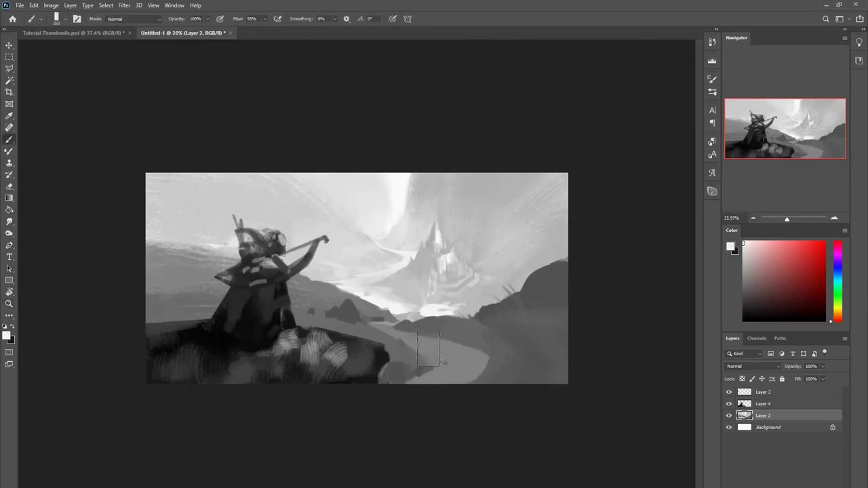
Step: On Layer 4, darken the rock behind the archer with a near-black tone sampled from the rock
{"action": "left_click", "coordinate": [756, 406]}
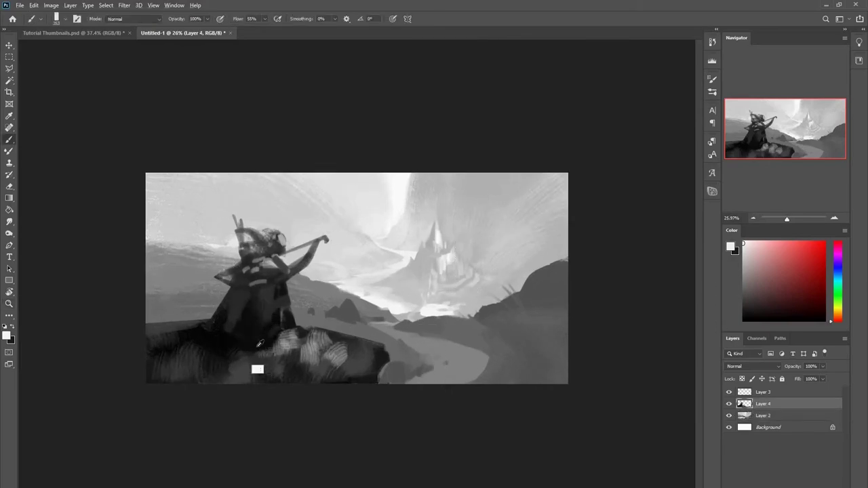
{"action": "left_click", "coordinate": [161, 355], "text": "alt"}
{"action": "left_click_drag", "start_coordinate": [162, 347], "coordinate": [182, 342]}
{"action": "right_click", "coordinate": [197, 370]}
{"action": "left_click", "coordinate": [190, 352]}
{"action": "left_click_drag", "start_coordinate": [232, 332], "coordinate": [219, 332]}
Step: Repaint the archer as a seated figure, with a rounded dark gray cloak and a near-black bent knee
{"action": "left_click", "coordinate": [235, 300], "text": "alt"}
{"action": "left_click", "coordinate": [276, 320], "text": "alt"}
{"action": "key", "text": "bracketleft"}
{"action": "key", "text": "bracketleft"}
{"action": "mouse_move", "coordinate": [270, 324]}
{"action": "left_mouse_down"}
{"action": "mouse_move", "coordinate": [290, 309]}
{"action": "mouse_move", "coordinate": [276, 311]}
{"action": "mouse_move", "coordinate": [302, 291]}
{"action": "left_mouse_up"}
{"action": "left_click_drag", "start_coordinate": [225, 298], "coordinate": [221, 320]}
{"action": "mouse_move", "coordinate": [235, 345]}
{"action": "left_mouse_down"}
{"action": "mouse_move", "coordinate": [242, 328]}
{"action": "mouse_move", "coordinate": [246, 347]}
{"action": "left_mouse_up"}
{"action": "right_click", "coordinate": [309, 346], "text": "alt"}
{"action": "mouse_move", "coordinate": [242, 301]}
{"action": "left_mouse_down"}
{"action": "mouse_move", "coordinate": [226, 362]}
{"action": "mouse_move", "coordinate": [266, 346]}
{"action": "left_mouse_up"}
{"action": "mouse_move", "coordinate": [219, 318]}
{"action": "left_mouse_down"}
{"action": "mouse_move", "coordinate": [258, 353]}
{"action": "mouse_move", "coordinate": [301, 238]}
{"action": "mouse_move", "coordinate": [246, 311]}
{"action": "mouse_move", "coordinate": [302, 305]}
{"action": "mouse_move", "coordinate": [299, 341]}
{"action": "left_mouse_up"}
{"action": "right_click", "coordinate": [291, 322], "text": "alt"}
{"action": "left_click", "coordinate": [277, 312], "text": "alt"}
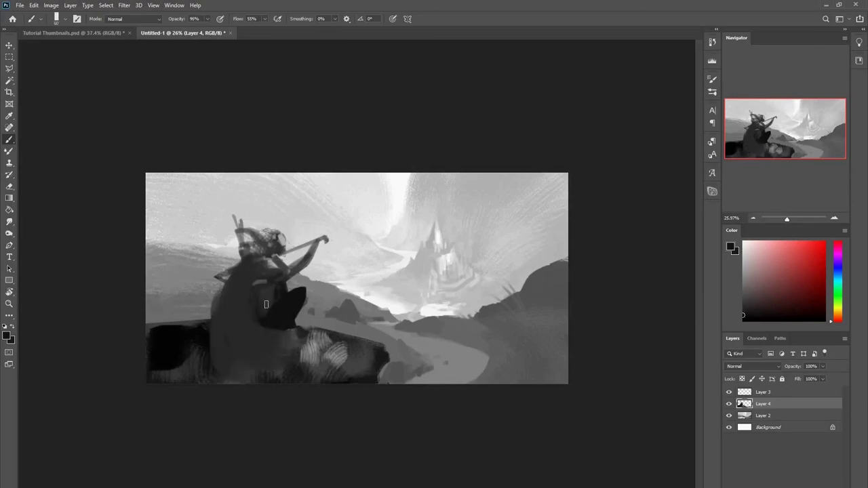
Step: Paint the cloak's curved folds and spread its hem over the rock using sampled dark grays
{"action": "mouse_move", "coordinate": [222, 326]}
{"action": "left_mouse_down"}
{"action": "mouse_move", "coordinate": [251, 375]}
{"action": "mouse_move", "coordinate": [283, 356]}
{"action": "left_mouse_up"}
{"action": "mouse_move", "coordinate": [247, 316]}
{"action": "left_mouse_down"}
{"action": "mouse_move", "coordinate": [287, 342]}
{"action": "mouse_move", "coordinate": [332, 320]}
{"action": "left_mouse_up"}
{"action": "left_click", "coordinate": [272, 375], "text": "alt"}
{"action": "key", "text": "ctrl+z"}
{"action": "key", "text": "ctrl+z"}
{"action": "left_click_drag", "start_coordinate": [294, 348], "coordinate": [310, 346]}
{"action": "left_click", "coordinate": [200, 353], "text": "alt"}
{"action": "left_click_drag", "start_coordinate": [269, 375], "coordinate": [314, 341]}
{"action": "left_click", "coordinate": [264, 353], "text": "alt"}
{"action": "left_click_drag", "start_coordinate": [255, 324], "coordinate": [277, 337]}
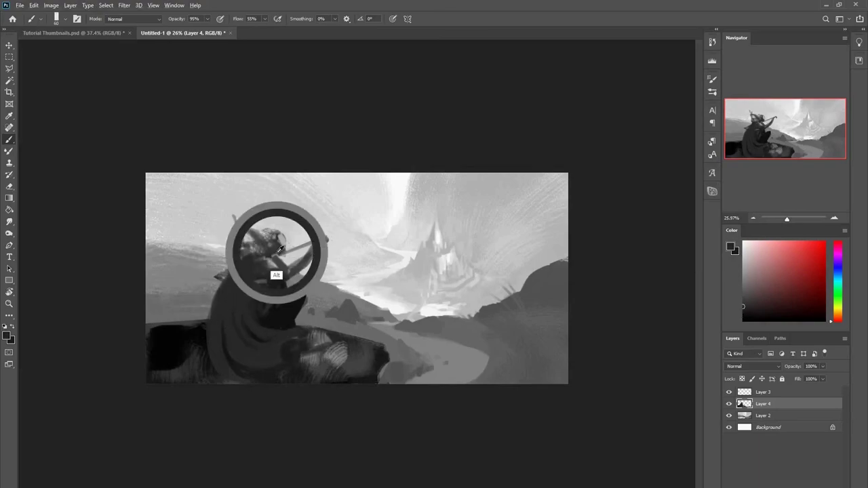
Step: Fill the archer's head with solid dark gray and smooth the cloak's back and shoulder
{"action": "mouse_move", "coordinate": [271, 239]}
{"action": "left_mouse_down"}
{"action": "mouse_move", "coordinate": [227, 281]}
{"action": "mouse_move", "coordinate": [257, 275]}
{"action": "left_mouse_up"}
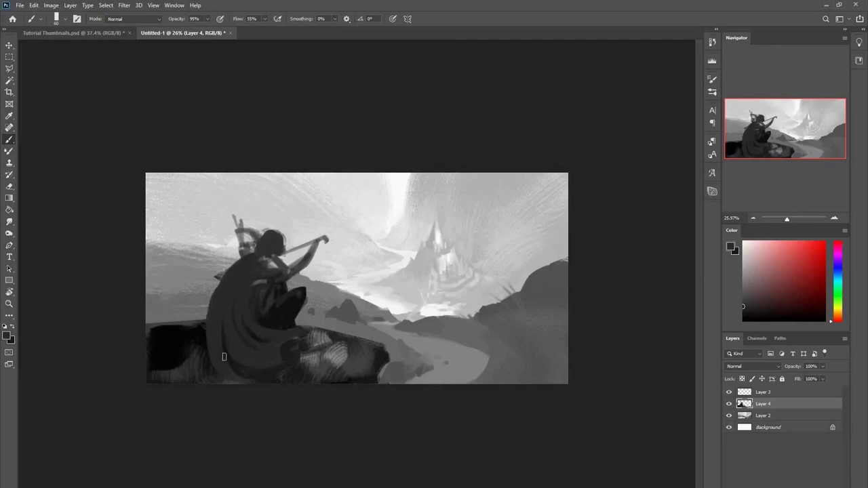
{"action": "left_click_drag", "start_coordinate": [231, 336], "coordinate": [274, 343]}
{"action": "left_click_drag", "start_coordinate": [242, 290], "coordinate": [218, 297]}
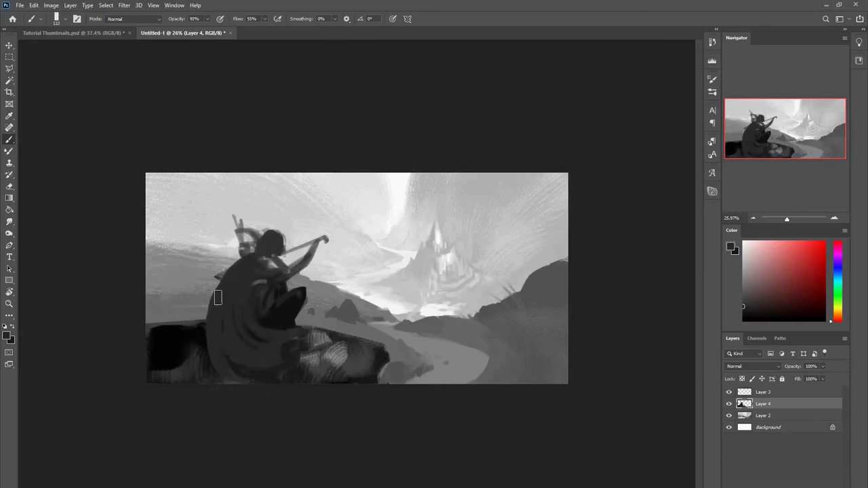
{"action": "left_click_drag", "start_coordinate": [271, 309], "coordinate": [263, 308]}
{"action": "left_click", "coordinate": [283, 286], "text": "alt"}
{"action": "left_click_drag", "start_coordinate": [278, 294], "coordinate": [284, 284]}
Step: Draw the bow's rear limb as a thin near-black curve extending behind the archer's back
{"action": "key", "text": "l"}
{"action": "key", "text": "alt+l"}
{"action": "key", "text": "Escape"}
{"action": "key", "text": "b"}
{"action": "right_click", "coordinate": [317, 268]}
{"action": "left_click", "coordinate": [368, 382]}
{"action": "left_click", "coordinate": [265, 275]}
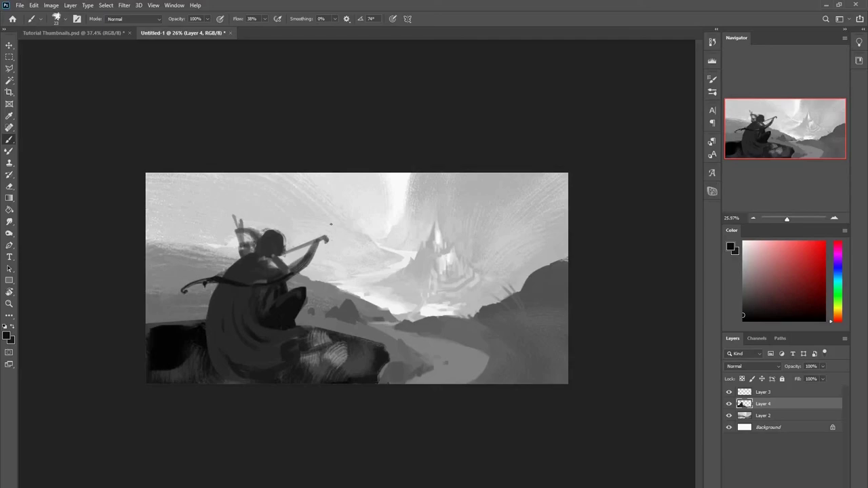
Step: Erase the old front limb of the bow and redraw it as a slimmer near-black curve with a hooked tip
{"action": "key", "text": "e"}
{"action": "left_click_drag", "start_coordinate": [294, 267], "coordinate": [326, 239]}
{"action": "key", "text": "b"}
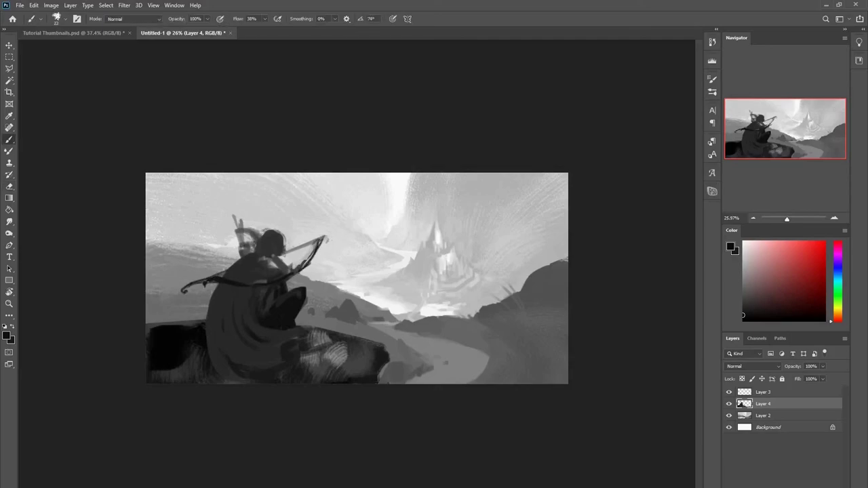
{"action": "key", "text": "l"}
{"action": "key", "text": "e"}
Step: Select only the bow's rear limb, stretch and angle it farther down behind the archer, and touch up its tip
{"action": "key", "text": "w"}
{"action": "left_click", "coordinate": [234, 281]}
{"action": "left_click", "coordinate": [222, 292], "text": "shift"}
{"action": "key", "text": "ctrl+z"}
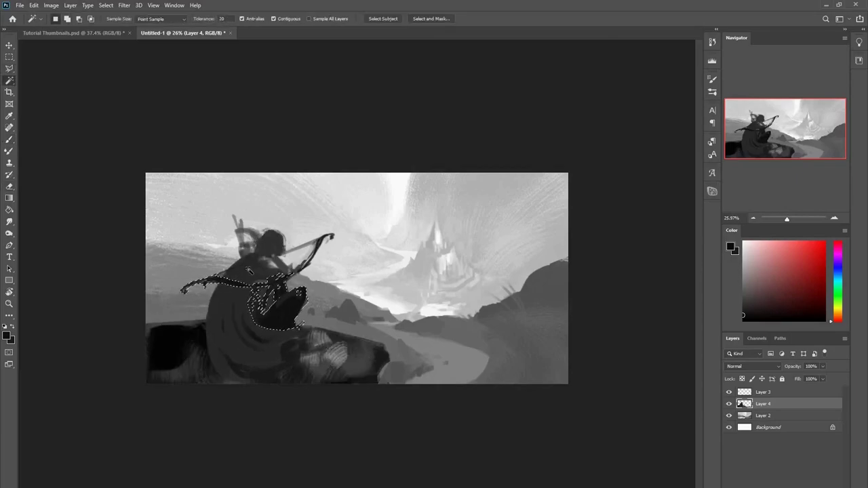
{"action": "key", "text": "m"}
{"action": "left_click_drag", "start_coordinate": [160, 263], "coordinate": [251, 302]}
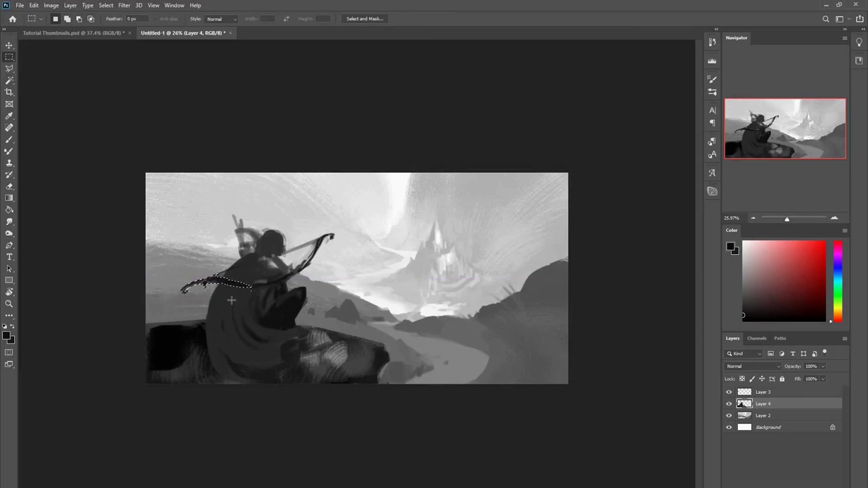
{"action": "key", "text": "ctrl+t"}
{"action": "left_click_drag", "start_coordinate": [181, 291], "coordinate": [154, 301]}
{"action": "left_click_drag", "start_coordinate": [251, 295], "coordinate": [272, 301]}
{"action": "left_click_drag", "start_coordinate": [236, 294], "coordinate": [239, 299]}
{"action": "left_click_drag", "start_coordinate": [152, 334], "coordinate": [146, 323]}
{"action": "left_click_drag", "start_coordinate": [214, 301], "coordinate": [221, 288]}
{"action": "key", "text": "Return"}
{"action": "key", "text": "ctrl+d"}
{"action": "key", "text": "b"}
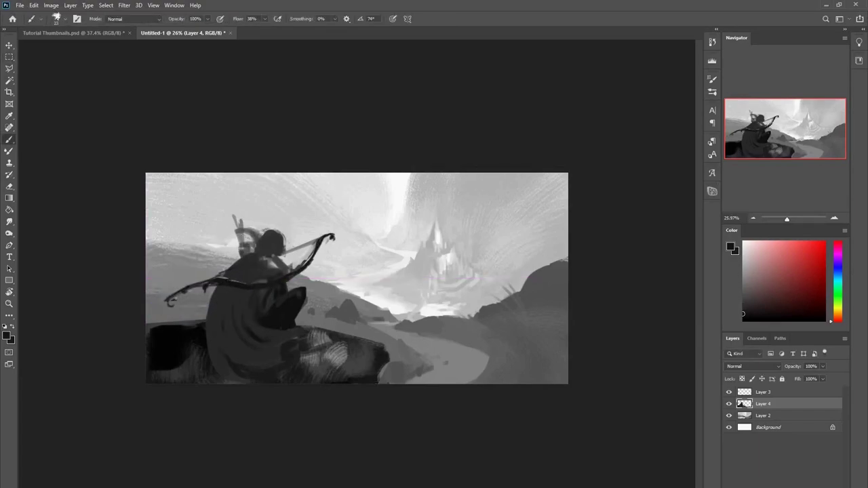
{"action": "key", "text": "e"}
{"action": "key", "text": "b"}
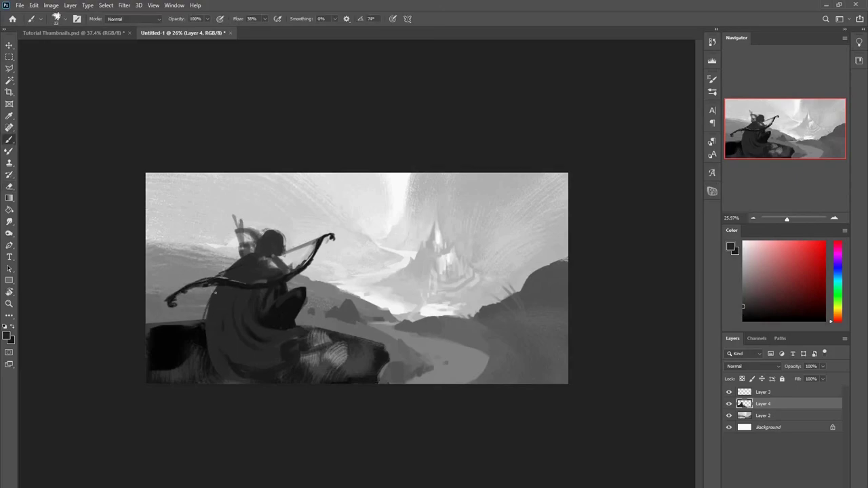
Step: Repaint the cloak's back and the adjoining rock with sampled dark tones, and erase along the cloak's outer edge
{"action": "right_click", "coordinate": [249, 268]}
{"action": "left_click", "coordinate": [405, 367]}
{"action": "left_click", "coordinate": [408, 396]}
{"action": "mouse_move", "coordinate": [220, 297]}
{"action": "left_mouse_down"}
{"action": "mouse_move", "coordinate": [206, 350]}
{"action": "mouse_move", "coordinate": [234, 333]}
{"action": "mouse_move", "coordinate": [213, 333]}
{"action": "mouse_move", "coordinate": [231, 318]}
{"action": "left_mouse_up"}
{"action": "left_click", "coordinate": [244, 308], "text": "alt"}
{"action": "mouse_move", "coordinate": [197, 352]}
{"action": "left_mouse_down"}
{"action": "mouse_move", "coordinate": [192, 345]}
{"action": "mouse_move", "coordinate": [201, 360]}
{"action": "left_mouse_up"}
{"action": "left_click", "coordinate": [175, 373], "text": "alt"}
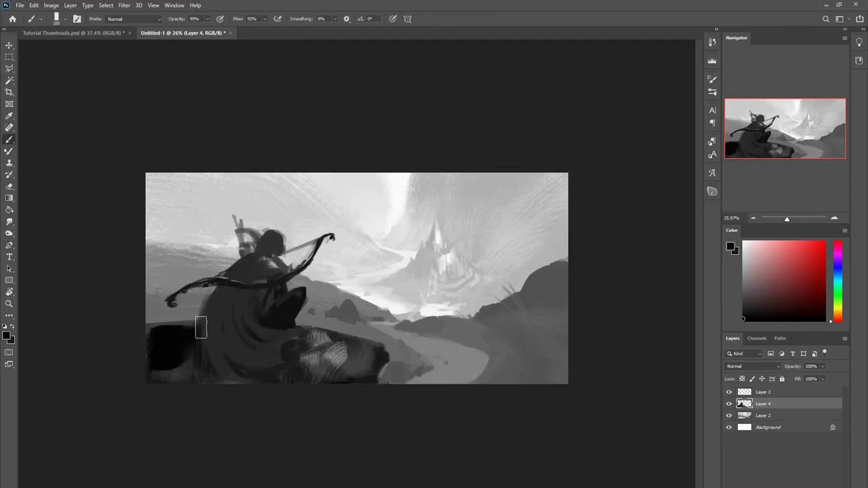
{"action": "key", "text": "e"}
{"action": "key", "text": "alt+e"}
{"action": "right_click", "coordinate": [194, 315], "text": "alt"}
{"action": "left_click_drag", "start_coordinate": [211, 293], "coordinate": [201, 322]}
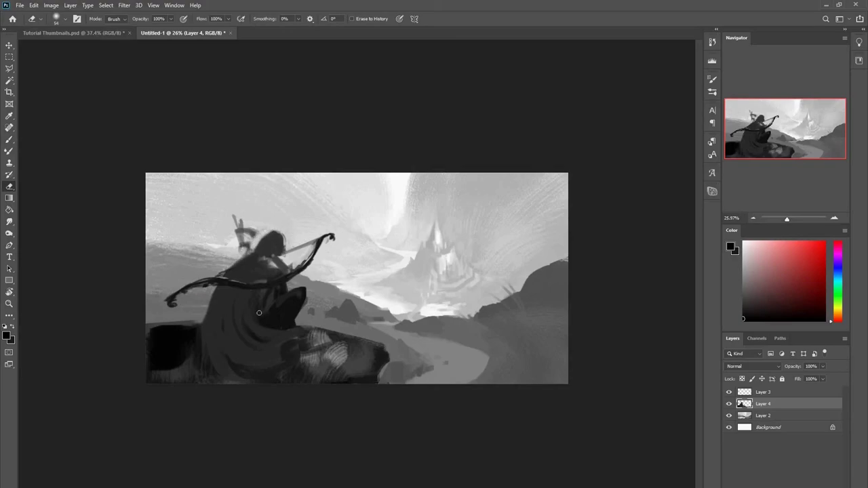
Step: Soften the cloak's folds and blend its hem into the rock with sampled dark grays
{"action": "key", "text": "b"}
{"action": "left_click_drag", "start_coordinate": [297, 321], "coordinate": [326, 320]}
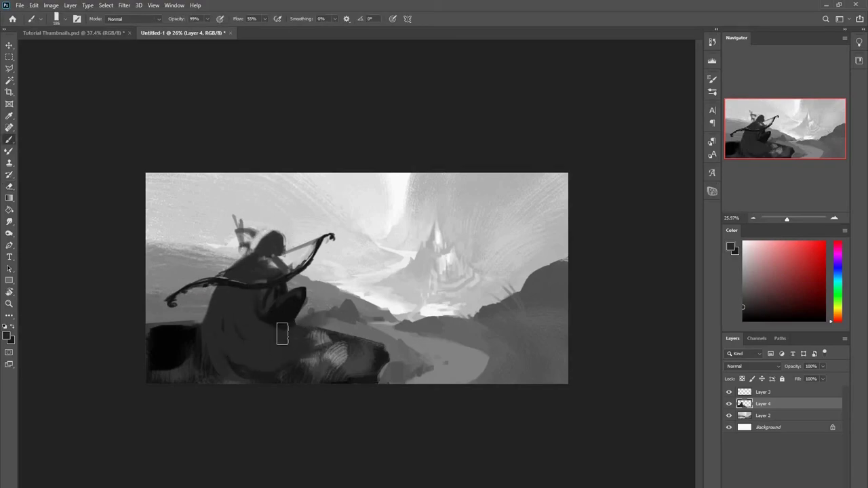
{"action": "left_click", "coordinate": [276, 322], "text": "alt"}
{"action": "left_click_drag", "start_coordinate": [230, 309], "coordinate": [230, 323]}
{"action": "left_click_drag", "start_coordinate": [255, 364], "coordinate": [313, 365]}
{"action": "left_click", "coordinate": [246, 330], "text": "alt"}
{"action": "right_click", "coordinate": [244, 290], "text": "alt"}
Step: Paint over the quiver, sweep textured hair behind the archer's head with Textured Brush 2, and undo the last strokes
{"action": "mouse_move", "coordinate": [274, 264]}
{"action": "left_mouse_down"}
{"action": "mouse_move", "coordinate": [279, 313]}
{"action": "mouse_move", "coordinate": [307, 294]}
{"action": "mouse_move", "coordinate": [301, 305]}
{"action": "mouse_move", "coordinate": [270, 251]}
{"action": "mouse_move", "coordinate": [282, 250]}
{"action": "mouse_move", "coordinate": [243, 225]}
{"action": "mouse_move", "coordinate": [264, 256]}
{"action": "mouse_move", "coordinate": [249, 261]}
{"action": "mouse_move", "coordinate": [240, 241]}
{"action": "mouse_move", "coordinate": [223, 252]}
{"action": "left_mouse_up"}
{"action": "key", "text": "e"}
{"action": "key", "text": "b"}
{"action": "right_click", "coordinate": [265, 255], "text": "alt"}
{"action": "right_click", "coordinate": [265, 254]}
{"action": "left_click", "coordinate": [329, 393]}
{"action": "left_click_drag", "start_coordinate": [269, 237], "coordinate": [207, 258]}
{"action": "key", "text": "ctrl+z"}
{"action": "key", "text": "ctrl+z"}
Step: Paint dark hair streaming back from the archer's head with Flat Brush 4
{"action": "right_click", "coordinate": [263, 264]}
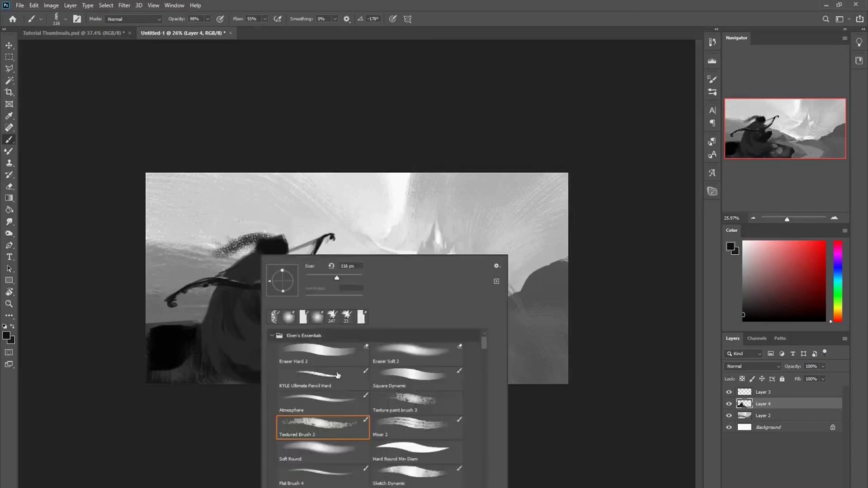
{"action": "left_click", "coordinate": [307, 467]}
{"action": "left_click_drag", "start_coordinate": [274, 236], "coordinate": [220, 249]}
{"action": "left_click_drag", "start_coordinate": [254, 250], "coordinate": [207, 244]}
{"action": "key", "text": "ctrl+z"}
{"action": "left_click", "coordinate": [266, 257], "text": "alt"}
{"action": "left_click_drag", "start_coordinate": [285, 239], "coordinate": [196, 232]}
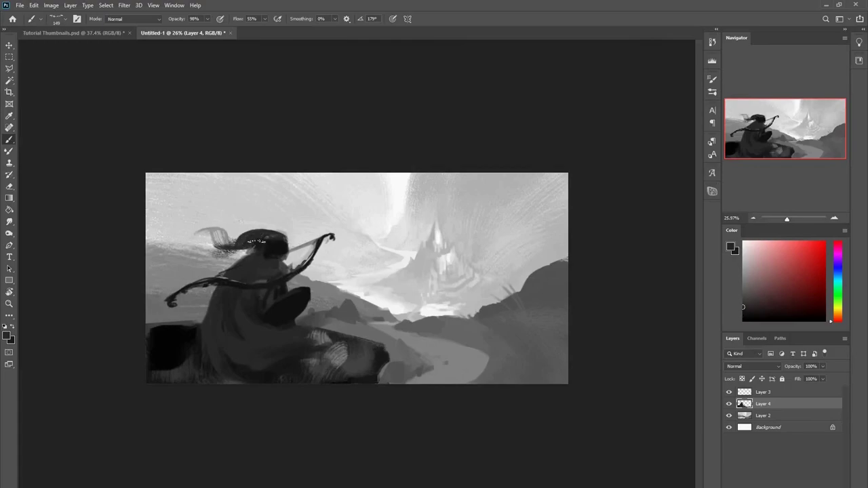
Step: Erase paint around the archer's chin to carve out the face profile
{"action": "key", "text": "e"}
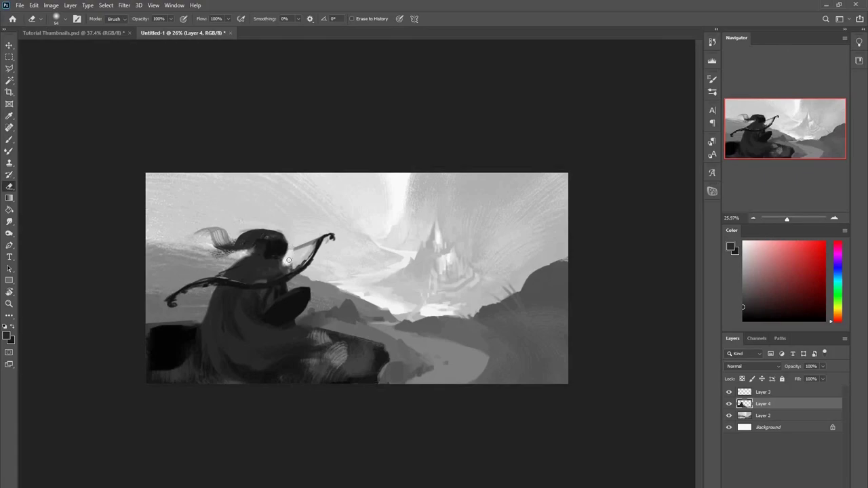
{"action": "key", "text": "b"}
{"action": "right_click", "coordinate": [298, 259], "text": "alt"}
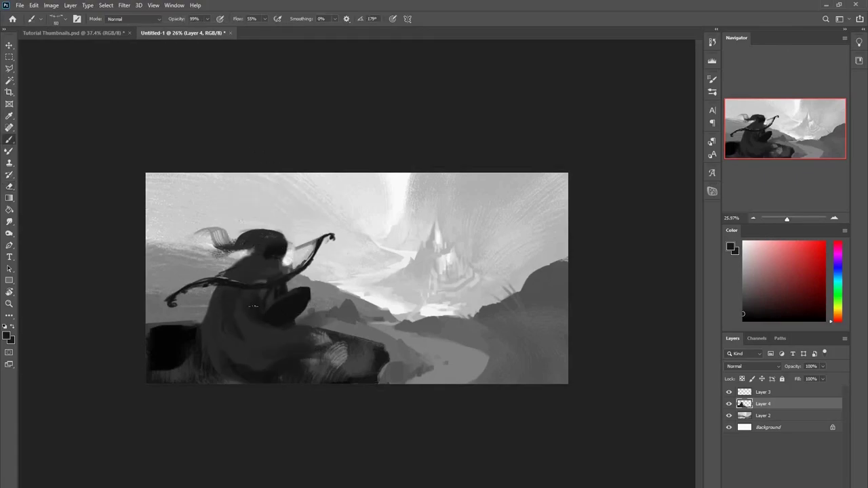
Step: Paint dark cloak folds trailing over the rock and rework the shadows around the archer's bent knee
{"action": "mouse_move", "coordinate": [335, 322]}
{"action": "left_mouse_down"}
{"action": "mouse_move", "coordinate": [300, 347]}
{"action": "mouse_move", "coordinate": [333, 363]}
{"action": "left_mouse_up"}
{"action": "right_click", "coordinate": [265, 353], "text": "alt"}
{"action": "left_click", "coordinate": [282, 312], "text": "alt"}
{"action": "right_click", "coordinate": [288, 297], "text": "alt"}
{"action": "mouse_move", "coordinate": [286, 326]}
{"action": "left_mouse_down"}
{"action": "mouse_move", "coordinate": [260, 302]}
{"action": "mouse_move", "coordinate": [271, 337]}
{"action": "left_mouse_up"}
{"action": "key", "text": "ctrl+space"}
{"action": "left_click_drag", "start_coordinate": [251, 310], "coordinate": [266, 310]}
Step: Clean up the bow's edges, thicken its limbs in near-black, and undo the stray stroke toward the head
{"action": "right_click", "coordinate": [231, 270]}
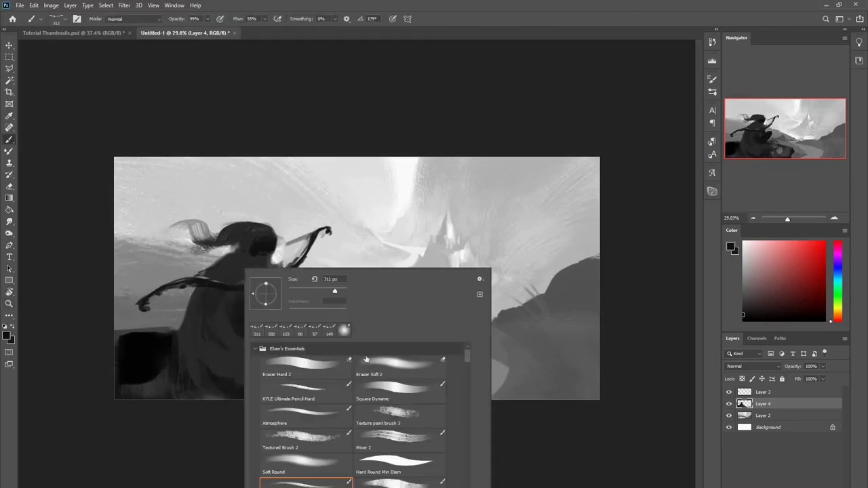
{"action": "key", "text": "Escape"}
{"action": "key", "text": "e"}
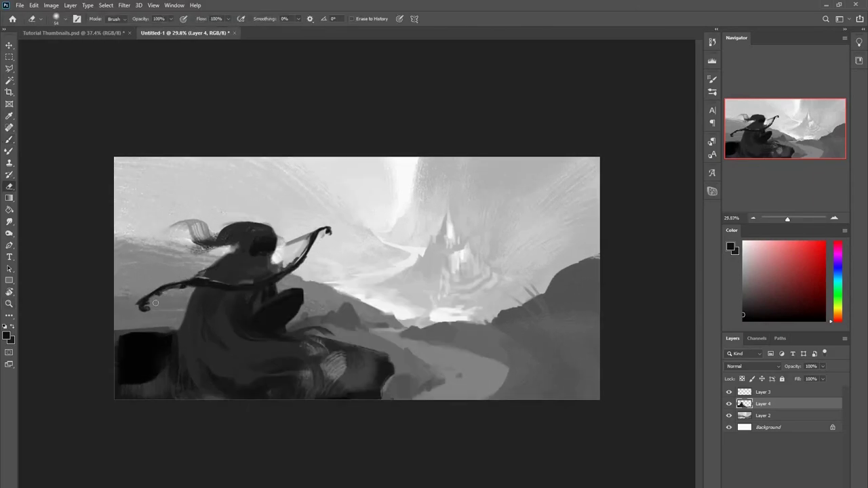
{"action": "key", "text": "b"}
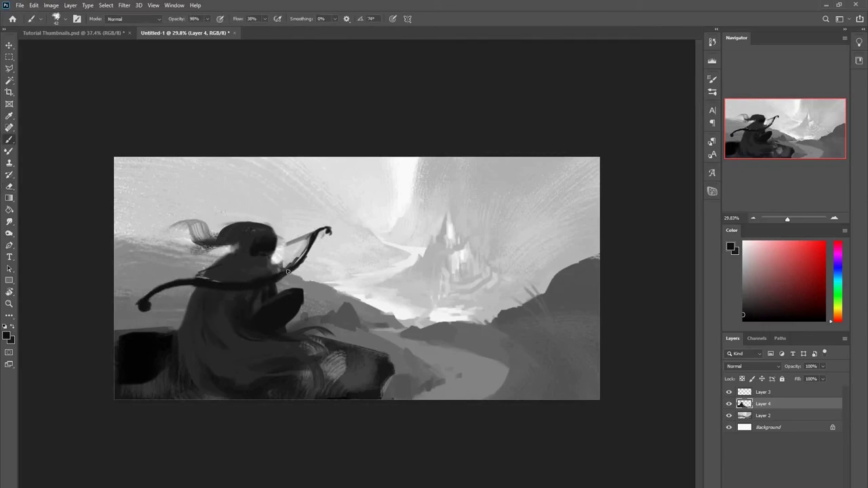
{"action": "left_click_drag", "start_coordinate": [145, 295], "coordinate": [254, 245]}
{"action": "key", "text": "ctrl+z"}
{"action": "left_click_drag", "start_coordinate": [305, 233], "coordinate": [310, 233]}
{"action": "left_click", "coordinate": [220, 263], "text": "alt"}
{"action": "key", "text": "w"}
{"action": "left_click", "coordinate": [262, 301]}
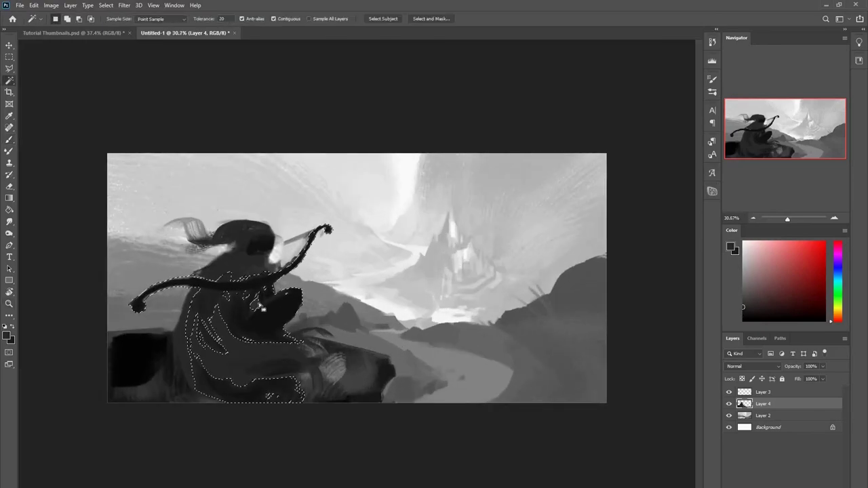
{"action": "key", "text": "l"}
{"action": "mouse_move", "coordinate": [199, 297]}
{"action": "left_mouse_down"}
{"action": "mouse_move", "coordinate": [256, 289]}
{"action": "mouse_move", "coordinate": [349, 212]}
{"action": "mouse_move", "coordinate": [192, 294]}
{"action": "mouse_move", "coordinate": [231, 311]}
{"action": "left_mouse_up"}
{"action": "key", "text": "ctrl+t"}
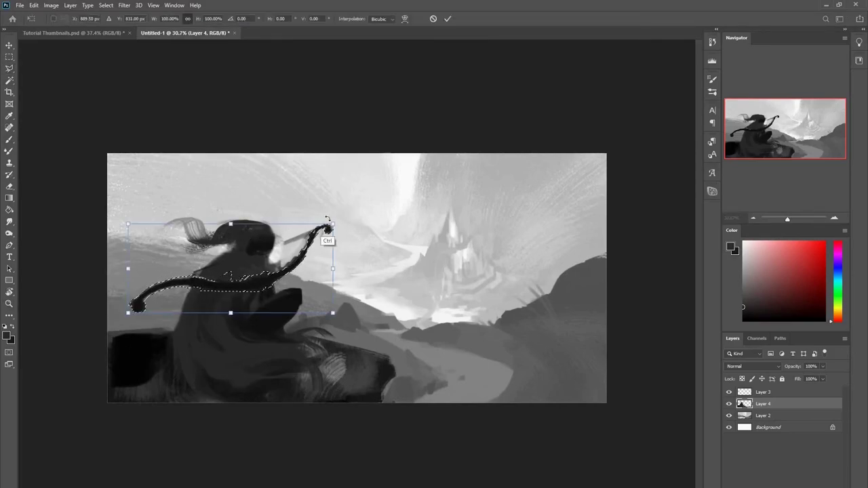
{"action": "mouse_move", "coordinate": [263, 286]}
{"action": "left_mouse_down"}
{"action": "mouse_move", "coordinate": [250, 286]}
{"action": "mouse_move", "coordinate": [269, 302]}
{"action": "left_mouse_up"}
{"action": "key", "text": "Escape"}
{"action": "key", "text": "ctrl+z"}
{"action": "key", "text": "ctrl+z"}
{"action": "key", "text": "ctrl+d"}
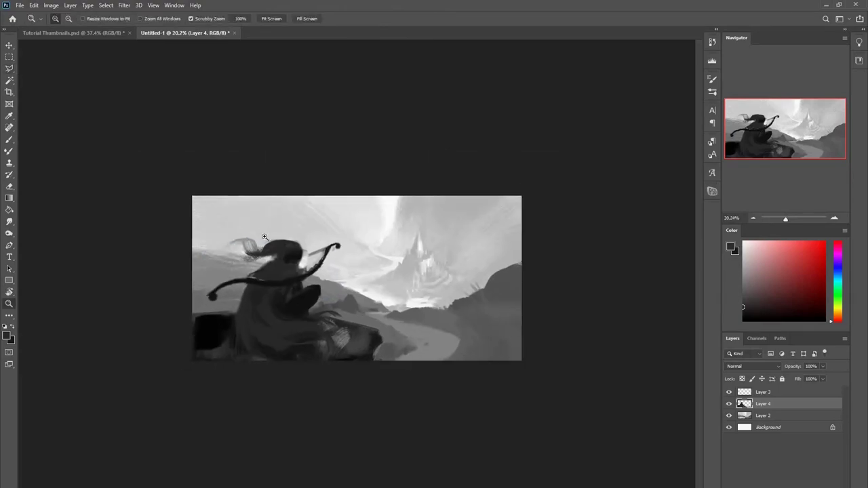
Step: Paint a dark diagonal quiver across the archer's upper back and undo the unwanted strokes
{"action": "left_click_drag", "start_coordinate": [270, 232], "coordinate": [280, 283]}
{"action": "key", "text": "b"}
{"action": "mouse_move", "coordinate": [236, 262]}
{"action": "left_mouse_down"}
{"action": "mouse_move", "coordinate": [246, 277]}
{"action": "mouse_move", "coordinate": [248, 191]}
{"action": "mouse_move", "coordinate": [240, 300]}
{"action": "mouse_move", "coordinate": [255, 266]}
{"action": "mouse_move", "coordinate": [241, 278]}
{"action": "mouse_move", "coordinate": [219, 248]}
{"action": "left_mouse_up"}
{"action": "key", "text": "ctrl+z"}
{"action": "key", "text": "ctrl+z"}
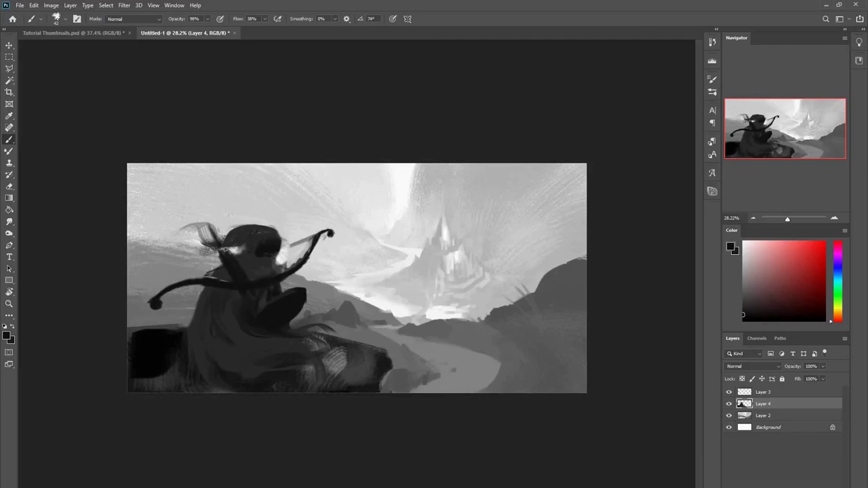
{"action": "key", "text": "ctrl+z"}
{"action": "key", "text": "ctrl+z"}
{"action": "left_click", "coordinate": [256, 265], "text": "alt"}
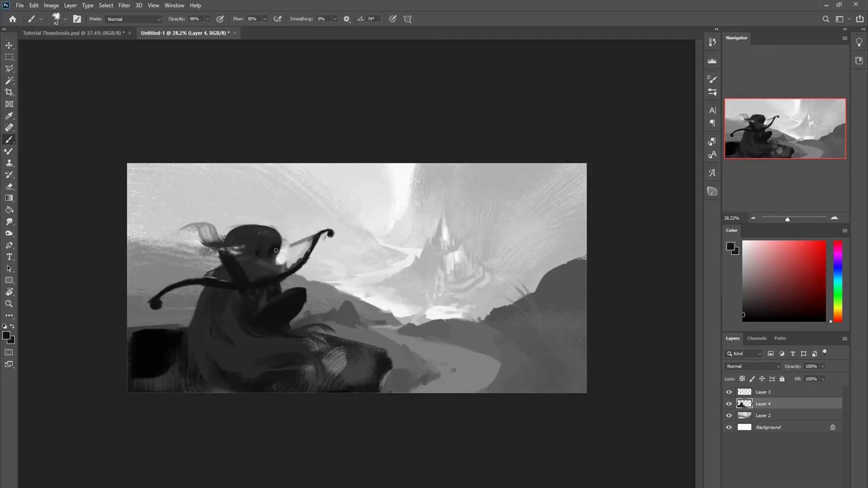
Step: Refine the archer's face profile and the front of the head with small sampled-tone strokes and erasing
{"action": "left_click", "coordinate": [273, 227], "text": "alt"}
{"action": "key", "text": "e"}
{"action": "key", "text": "b"}
{"action": "left_click", "coordinate": [277, 235], "text": "alt"}
{"action": "left_click", "coordinate": [275, 256], "text": "alt"}
{"action": "key", "text": "e"}
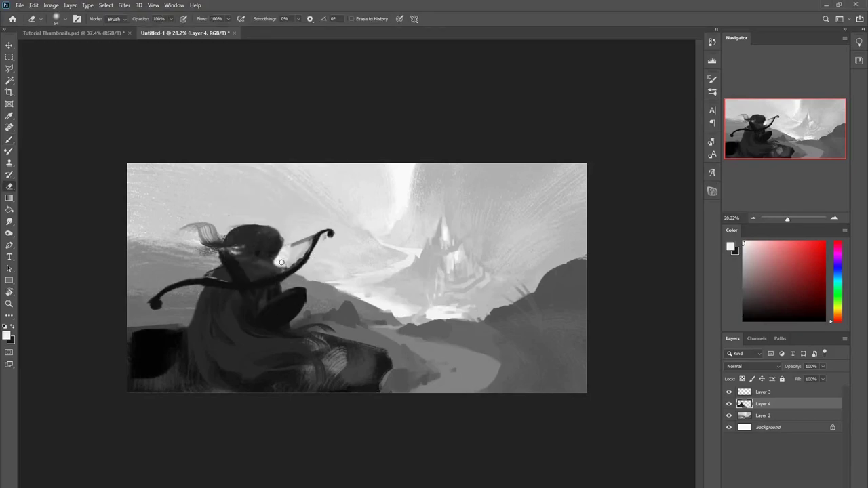
{"action": "key", "text": "b"}
{"action": "left_click", "coordinate": [278, 258], "text": "alt"}
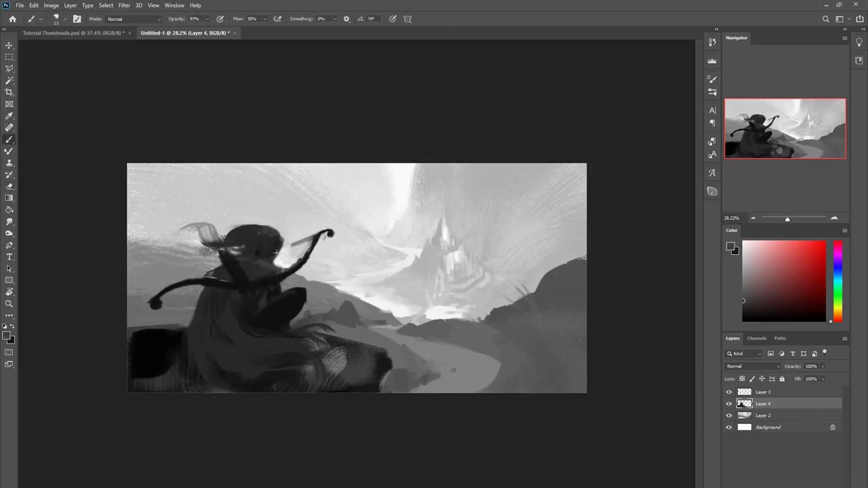
Step: Refine the archer's face and neck with small strokes in tones sampled from the head
{"action": "left_click", "coordinate": [276, 252], "text": "alt"}
{"action": "left_click_drag", "start_coordinate": [283, 239], "coordinate": [281, 250]}
{"action": "left_click", "coordinate": [272, 249], "text": "alt"}
{"action": "left_click", "coordinate": [273, 252], "text": "alt"}
{"action": "left_click", "coordinate": [264, 260], "text": "alt"}
{"action": "left_click", "coordinate": [265, 261], "text": "alt"}
{"action": "left_click", "coordinate": [275, 247], "text": "alt"}
Step: Paint fine forehead and hairline details on the mirrored view of the archer's head with sampled greys
{"action": "scroll", "coordinate": [433, 223], "scroll_direction": "up", "scroll_amount": 2}
{"action": "left_click", "coordinate": [455, 244], "text": "alt"}
{"action": "scroll", "coordinate": [454, 258], "scroll_direction": "up", "scroll_amount": 3}
{"action": "left_click", "coordinate": [464, 225], "text": "alt"}
{"action": "left_click", "coordinate": [440, 225], "text": "alt"}
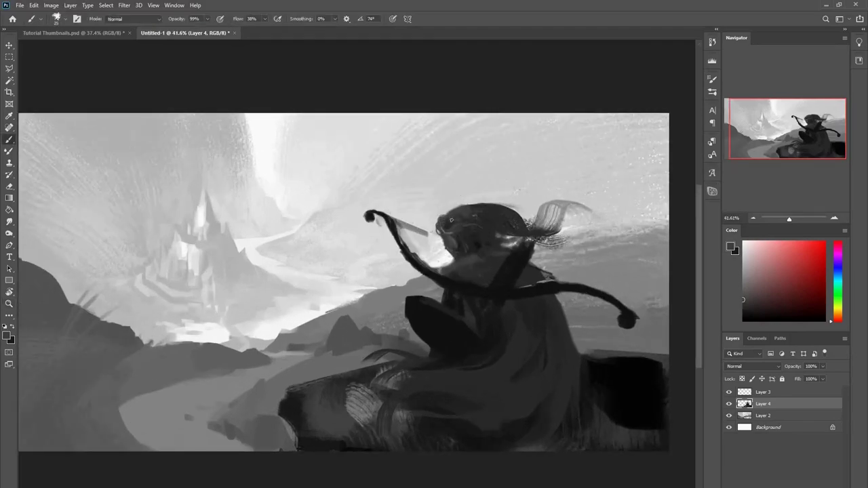
Step: Darken the archer's jaw and neck, then carve the chin and throat contour with the eraser
{"action": "left_click", "coordinate": [461, 245], "text": "alt"}
{"action": "left_click_drag", "start_coordinate": [464, 243], "coordinate": [501, 242]}
{"action": "left_click_drag", "start_coordinate": [448, 261], "coordinate": [417, 259]}
{"action": "key", "text": "e"}
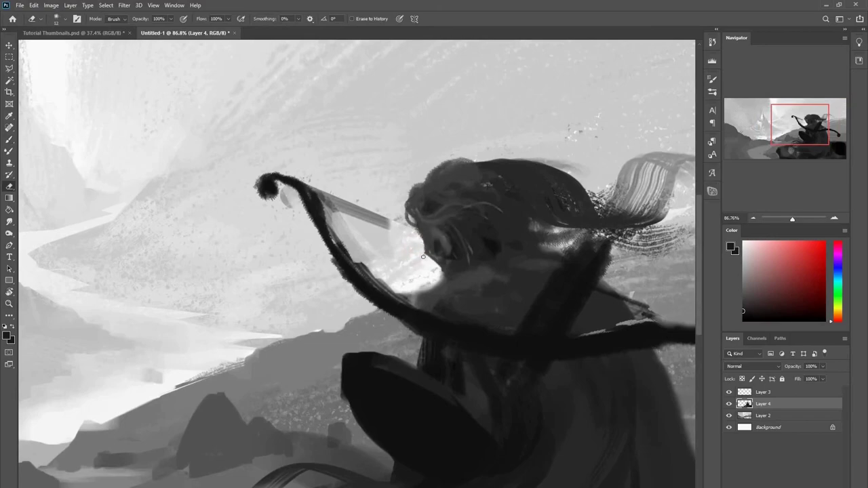
{"action": "key", "text": "ctrl+z"}
{"action": "left_click_drag", "start_coordinate": [445, 276], "coordinate": [422, 305]}
{"action": "key", "text": "b"}
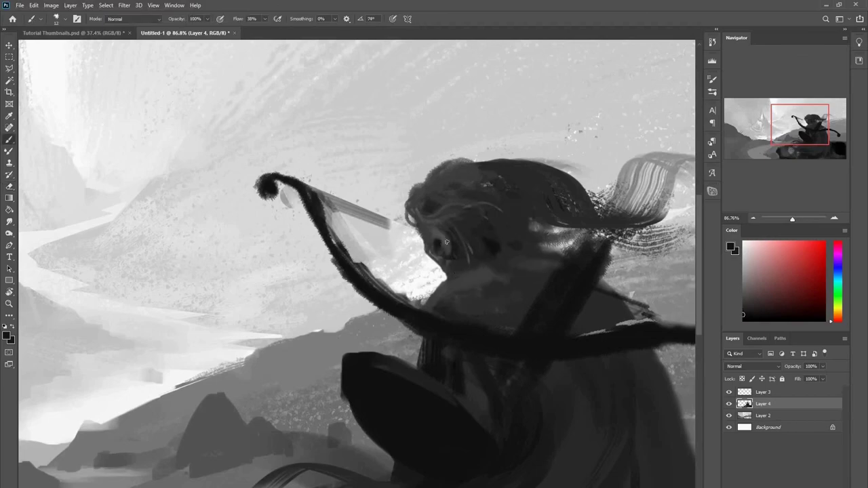
Step: Paint the ear, cheek and surrounding hair in small strokes of sampled dark greys
{"action": "left_click", "coordinate": [429, 232], "text": "alt"}
{"action": "left_click", "coordinate": [447, 232], "text": "alt"}
{"action": "left_click", "coordinate": [416, 219], "text": "alt"}
{"action": "scroll", "coordinate": [422, 233], "scroll_direction": "up", "scroll_amount": 1}
{"action": "left_click", "coordinate": [448, 229], "text": "alt"}
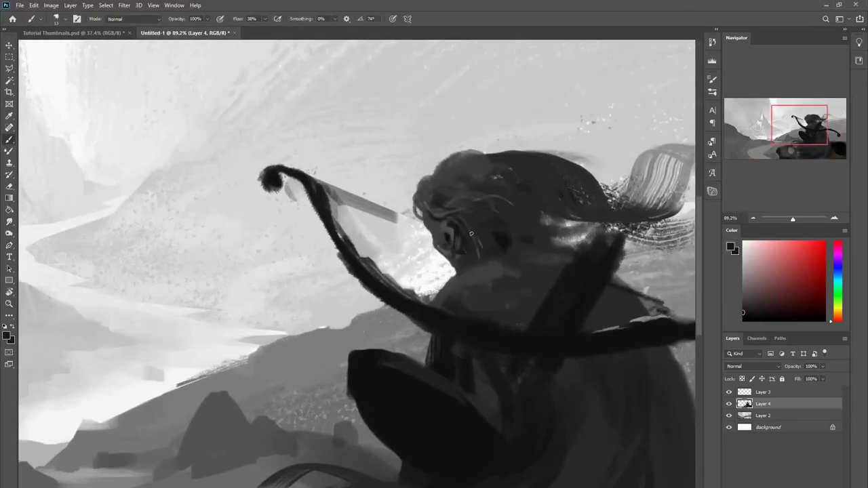
{"action": "left_click", "coordinate": [476, 241], "text": "alt"}
{"action": "left_click_drag", "start_coordinate": [474, 258], "coordinate": [441, 252]}
Step: Switch to the Square Dynamic brush and repaint the front and side of the head in sampled dark tones
{"action": "right_click", "coordinate": [447, 226]}
{"action": "left_click", "coordinate": [583, 348]}
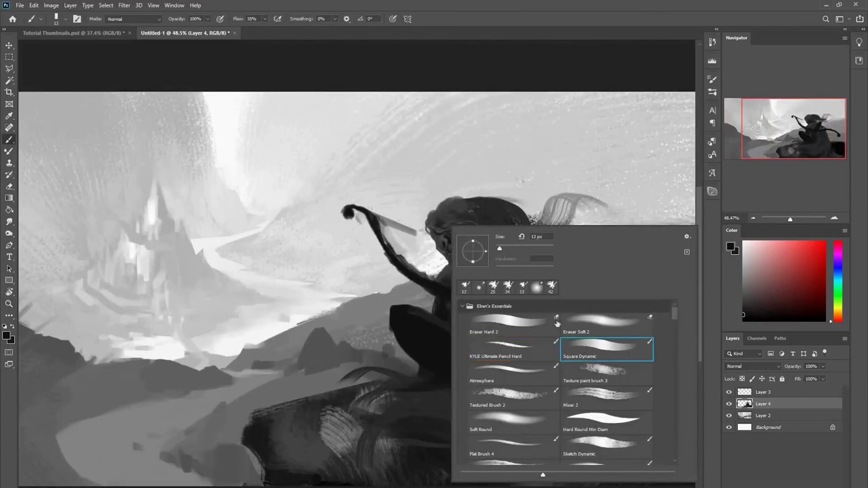
{"action": "left_click", "coordinate": [436, 217], "text": "alt"}
{"action": "left_click", "coordinate": [475, 237], "text": "alt"}
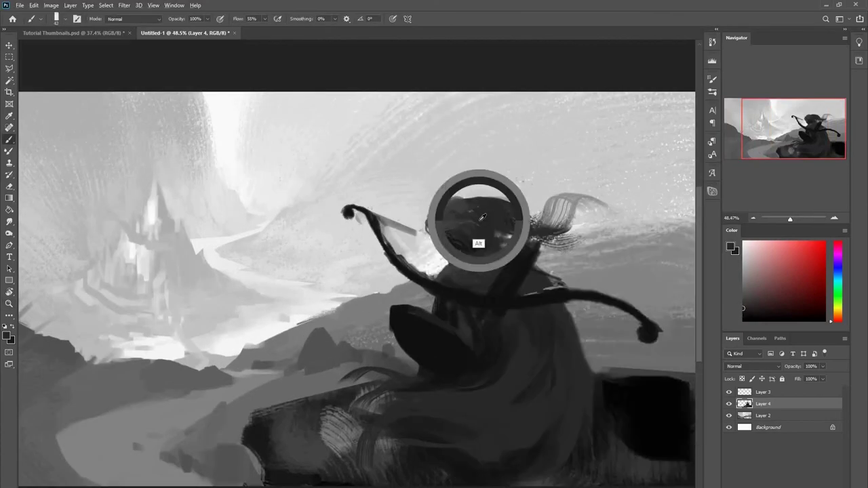
{"action": "left_click", "coordinate": [442, 248], "text": "alt"}
{"action": "left_click", "coordinate": [481, 239], "text": "alt"}
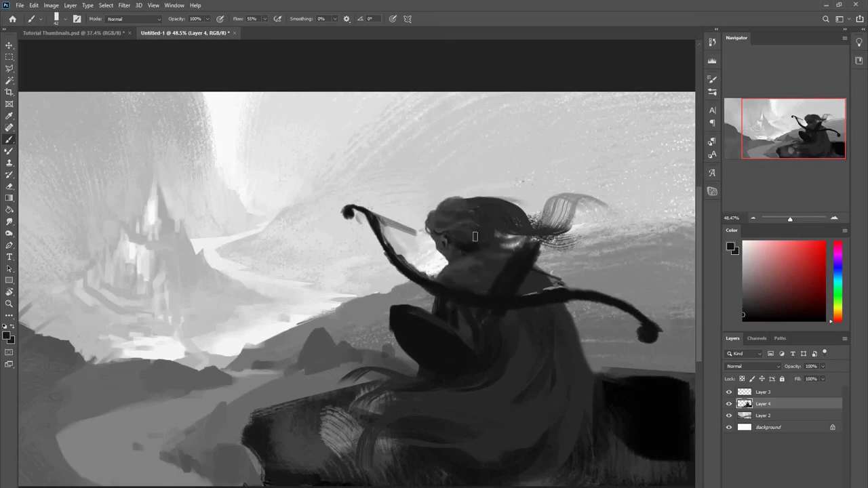
Step: Shape the hair with darker strokes and add thin loose strands over the crown and before the face
{"action": "mouse_move", "coordinate": [497, 227]}
{"action": "left_mouse_down"}
{"action": "mouse_move", "coordinate": [493, 210]}
{"action": "mouse_move", "coordinate": [472, 215]}
{"action": "mouse_move", "coordinate": [478, 202]}
{"action": "left_mouse_up"}
{"action": "left_click", "coordinate": [475, 254], "text": "alt"}
{"action": "right_click", "coordinate": [485, 216], "text": "alt"}
{"action": "mouse_move", "coordinate": [542, 204]}
{"action": "left_mouse_down"}
{"action": "mouse_move", "coordinate": [525, 201]}
{"action": "mouse_move", "coordinate": [543, 204]}
{"action": "left_mouse_up"}
{"action": "left_click_drag", "start_coordinate": [456, 234], "coordinate": [454, 259]}
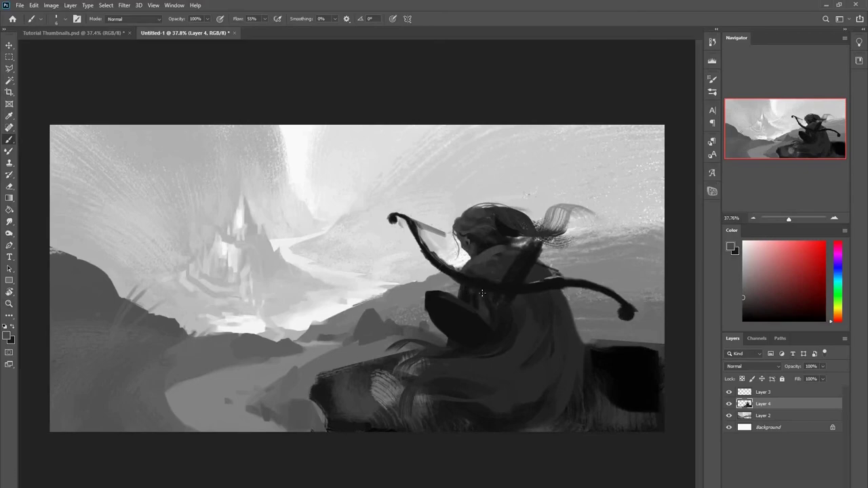
{"action": "left_click_drag", "start_coordinate": [485, 160], "coordinate": [482, 147]}
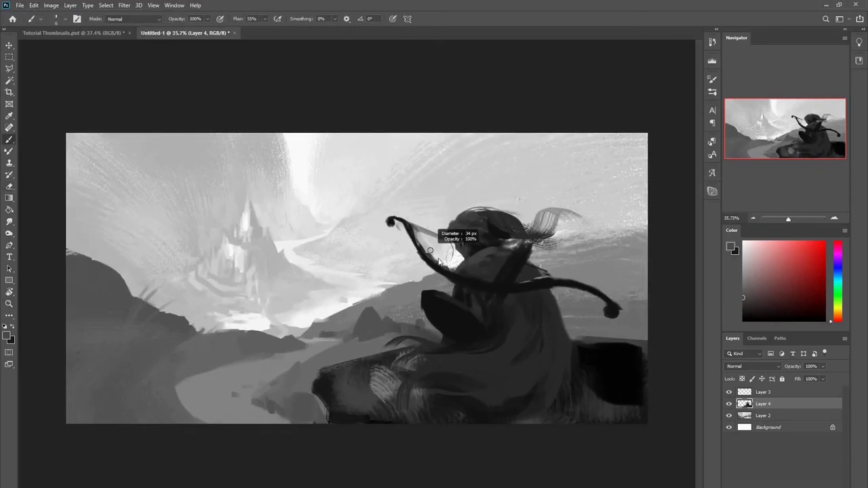
Step: Erase the grey arrow smudge inside the bow and thin the upper limb, undoing the unwanted erasures
{"action": "key", "text": "e"}
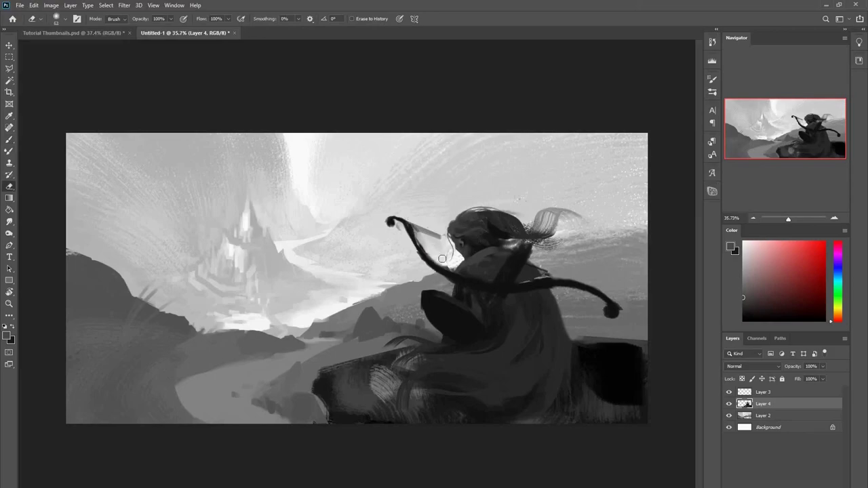
{"action": "mouse_move", "coordinate": [440, 237]}
{"action": "left_mouse_down"}
{"action": "mouse_move", "coordinate": [415, 225]}
{"action": "mouse_move", "coordinate": [430, 253]}
{"action": "left_mouse_up"}
{"action": "key", "text": "ctrl+z"}
{"action": "left_click_drag", "start_coordinate": [399, 225], "coordinate": [415, 258]}
{"action": "mouse_move", "coordinate": [424, 248]}
{"action": "left_mouse_down"}
{"action": "mouse_move", "coordinate": [402, 211]}
{"action": "mouse_move", "coordinate": [439, 266]}
{"action": "left_mouse_up"}
{"action": "key", "text": "ctrl+z"}
{"action": "key", "text": "ctrl+z"}
{"action": "left_click_drag", "start_coordinate": [401, 214], "coordinate": [424, 240]}
Step: Darken the quiver across the upper back and paint arrow shafts rising from its opening
{"action": "key", "text": "b"}
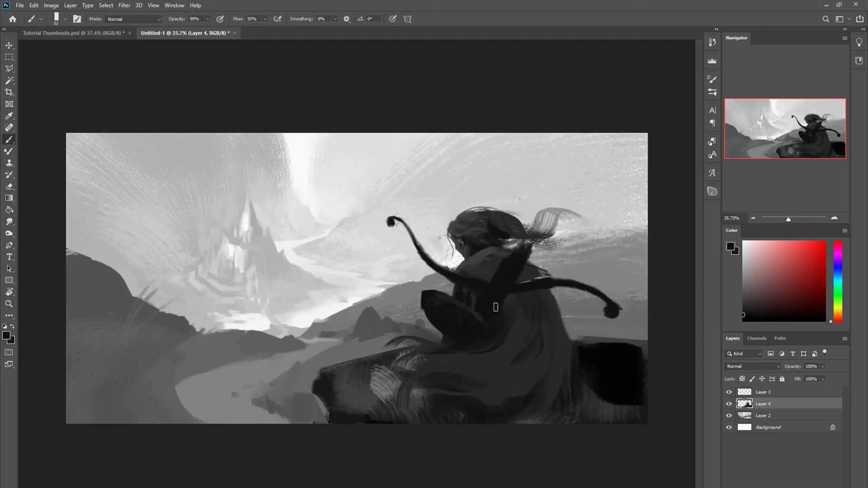
{"action": "scroll", "coordinate": [513, 213], "scroll_direction": "down", "scroll_amount": 1}
{"action": "key", "text": "e"}
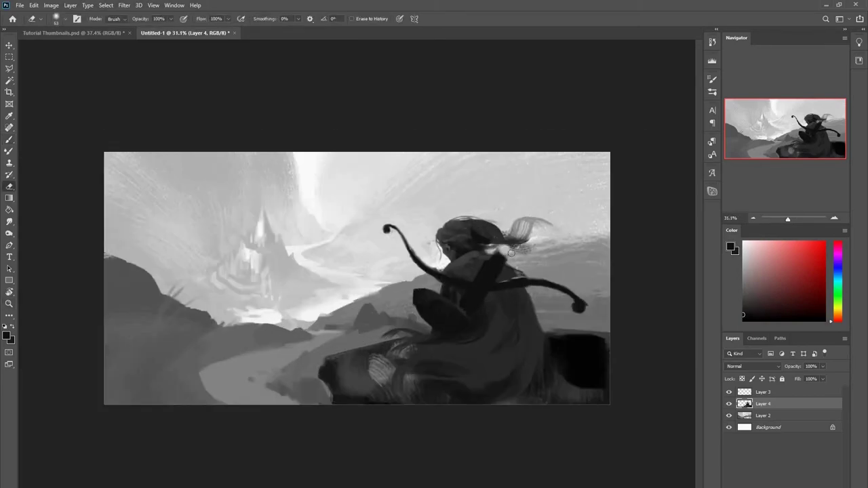
{"action": "key", "text": "b"}
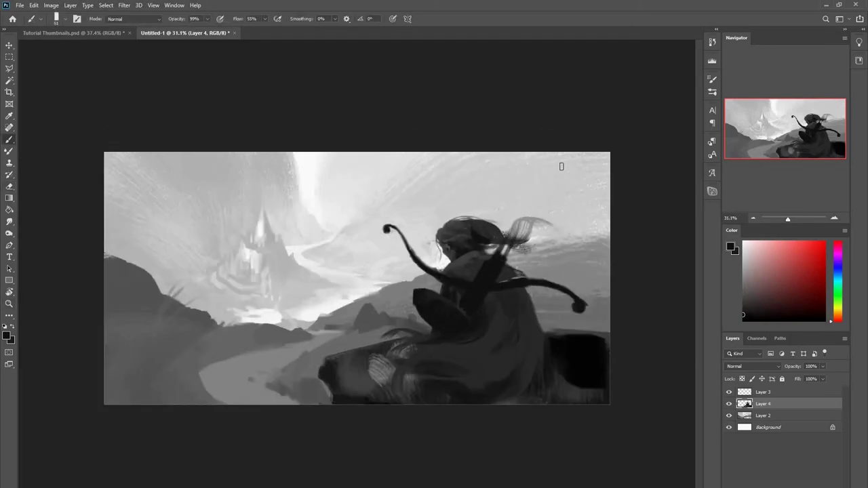
{"action": "mouse_move", "coordinate": [510, 247]}
{"action": "left_mouse_down"}
{"action": "mouse_move", "coordinate": [455, 247]}
{"action": "mouse_move", "coordinate": [512, 246]}
{"action": "left_mouse_up"}
{"action": "left_click_drag", "start_coordinate": [383, 327], "coordinate": [377, 334]}
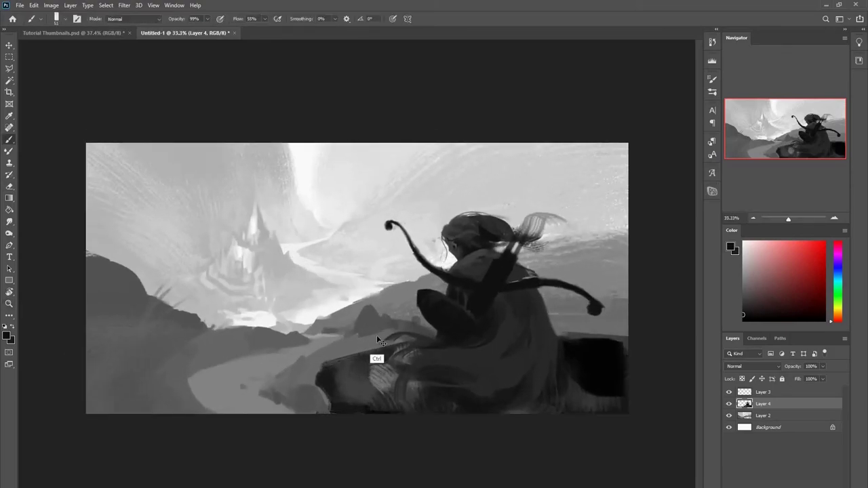
Step: Flip the canvas horizontally and draw a thin straight bowstring between the bow tips with the Building 2 brush
{"action": "key", "text": "ctrl+shift+h"}
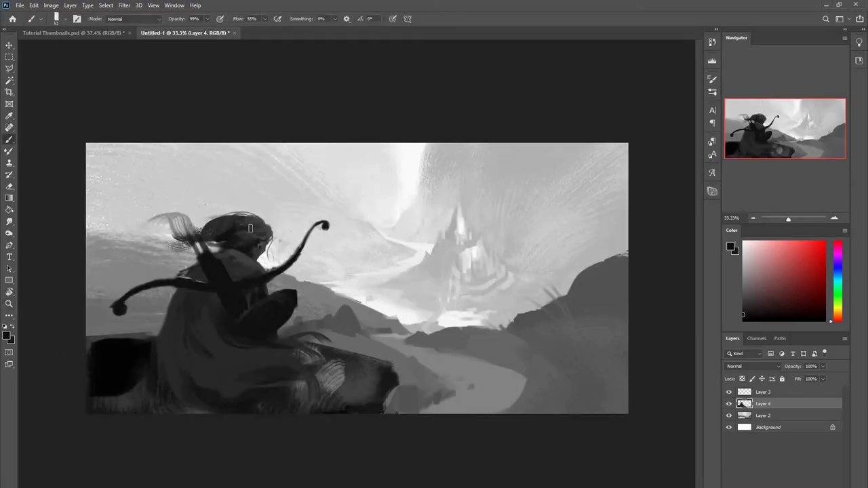
{"action": "left_click", "coordinate": [238, 281], "text": "alt"}
{"action": "key", "text": "e"}
{"action": "key", "text": "b"}
{"action": "right_click", "coordinate": [173, 263]}
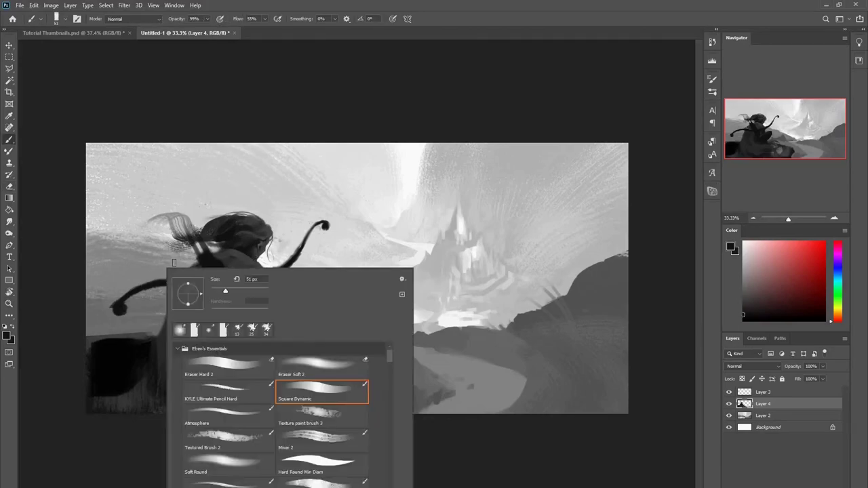
{"action": "left_click_drag", "start_coordinate": [390, 357], "coordinate": [394, 376]}
{"action": "left_click", "coordinate": [237, 430]}
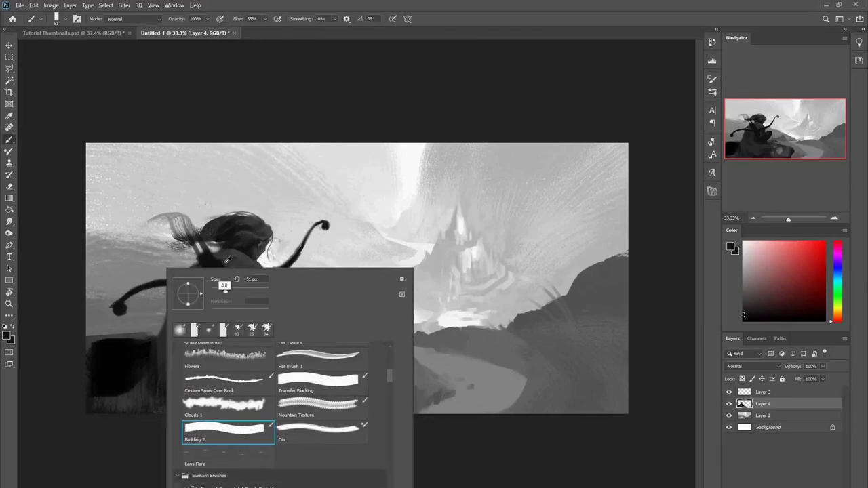
{"action": "left_click", "coordinate": [232, 253], "text": "alt"}
{"action": "left_click", "coordinate": [322, 225], "text": "shift"}
{"action": "key", "text": "ctrl+z"}
{"action": "left_click_drag", "start_coordinate": [271, 280], "coordinate": [264, 281]}
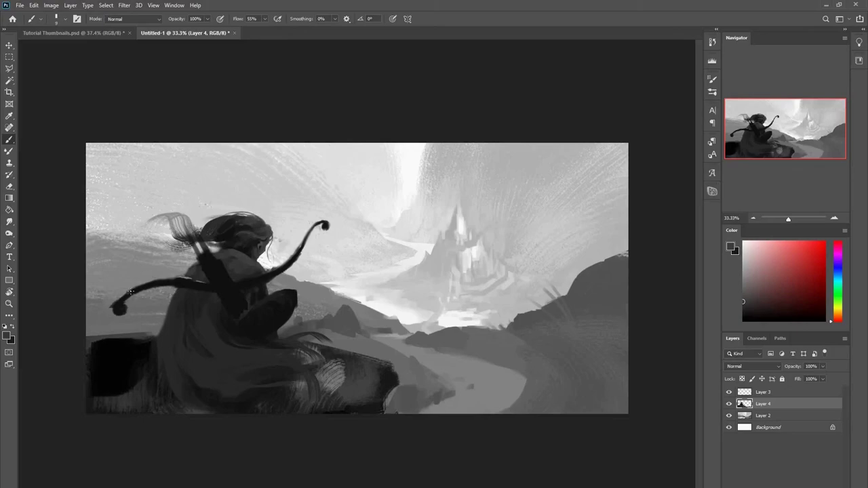
{"action": "left_click", "coordinate": [320, 224], "text": "shift"}
{"action": "key", "text": "z"}
{"action": "left_click_drag", "start_coordinate": [278, 288], "coordinate": [258, 290]}
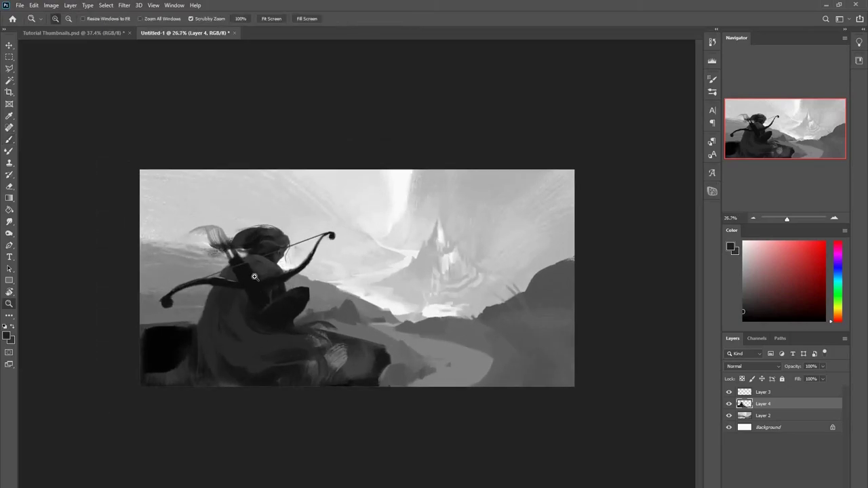
Step: Cover the black block behind the archer and the rock's lower edge with textured strokes in sampled dark greys
{"action": "left_click", "coordinate": [179, 350], "text": "alt"}
{"action": "right_click", "coordinate": [186, 354]}
{"action": "scroll", "coordinate": [378, 377], "scroll_direction": "down", "scroll_amount": 5}
{"action": "left_click", "coordinate": [279, 400]}
{"action": "mouse_move", "coordinate": [165, 374]}
{"action": "left_mouse_down"}
{"action": "mouse_move", "coordinate": [185, 358]}
{"action": "mouse_move", "coordinate": [145, 368]}
{"action": "mouse_move", "coordinate": [162, 369]}
{"action": "left_mouse_up"}
{"action": "mouse_move", "coordinate": [177, 380]}
{"action": "left_mouse_down"}
{"action": "mouse_move", "coordinate": [188, 347]}
{"action": "mouse_move", "coordinate": [141, 337]}
{"action": "mouse_move", "coordinate": [184, 312]}
{"action": "mouse_move", "coordinate": [136, 352]}
{"action": "left_mouse_up"}
{"action": "left_click", "coordinate": [211, 307], "text": "alt"}
{"action": "left_click", "coordinate": [246, 383], "text": "alt"}
{"action": "mouse_move", "coordinate": [194, 364]}
{"action": "left_mouse_down"}
{"action": "mouse_move", "coordinate": [166, 364]}
{"action": "mouse_move", "coordinate": [233, 394]}
{"action": "left_mouse_up"}
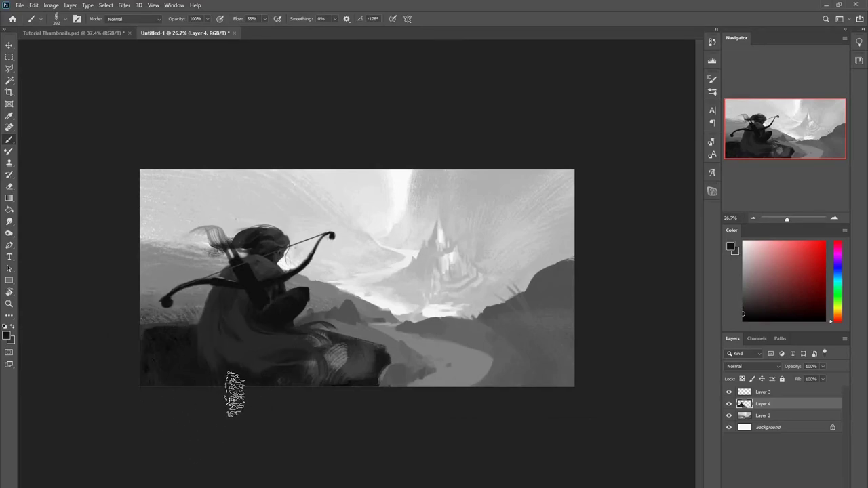
Step: Cover the light patches on the rock's front with dark texture, undo the stray stroke, and add grass behind the archer
{"action": "left_click", "coordinate": [345, 378], "text": "alt"}
{"action": "mouse_move", "coordinate": [351, 385]}
{"action": "left_mouse_down"}
{"action": "mouse_move", "coordinate": [336, 345]}
{"action": "mouse_move", "coordinate": [304, 360]}
{"action": "mouse_move", "coordinate": [342, 376]}
{"action": "mouse_move", "coordinate": [302, 389]}
{"action": "mouse_move", "coordinate": [369, 393]}
{"action": "mouse_move", "coordinate": [386, 368]}
{"action": "mouse_move", "coordinate": [346, 335]}
{"action": "left_mouse_up"}
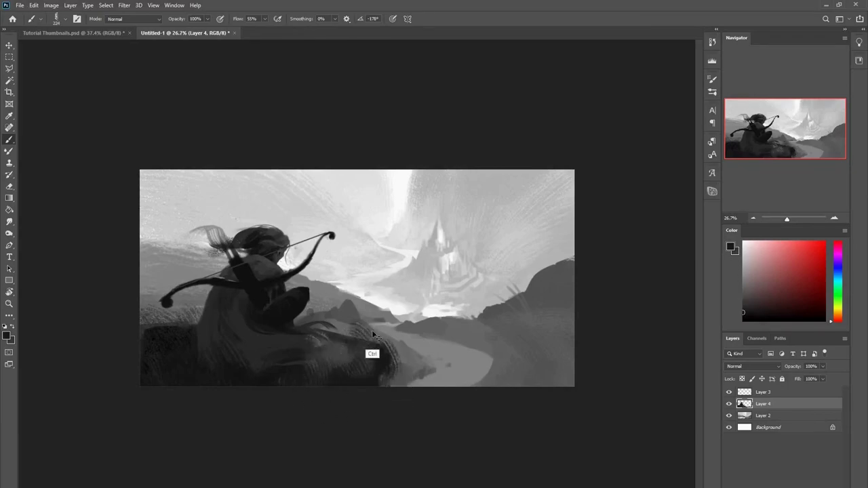
{"action": "key", "text": "ctrl+z"}
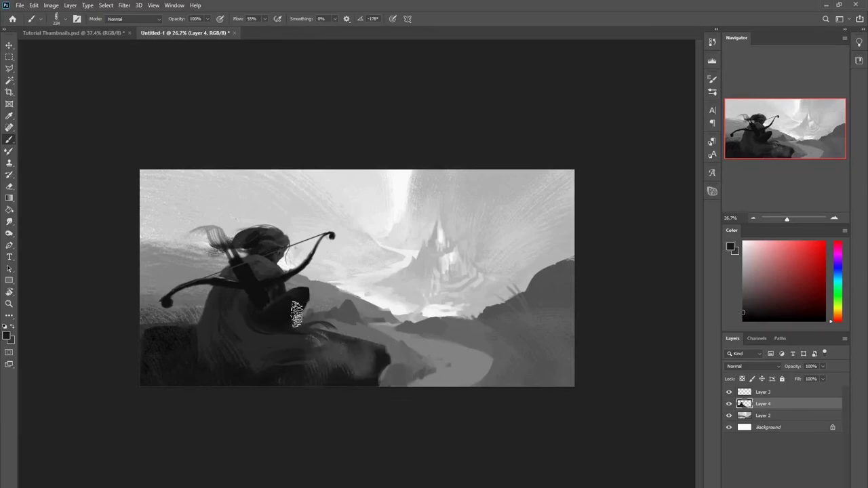
{"action": "left_click_drag", "start_coordinate": [190, 322], "coordinate": [181, 317]}
{"action": "left_click", "coordinate": [337, 379], "text": "alt"}
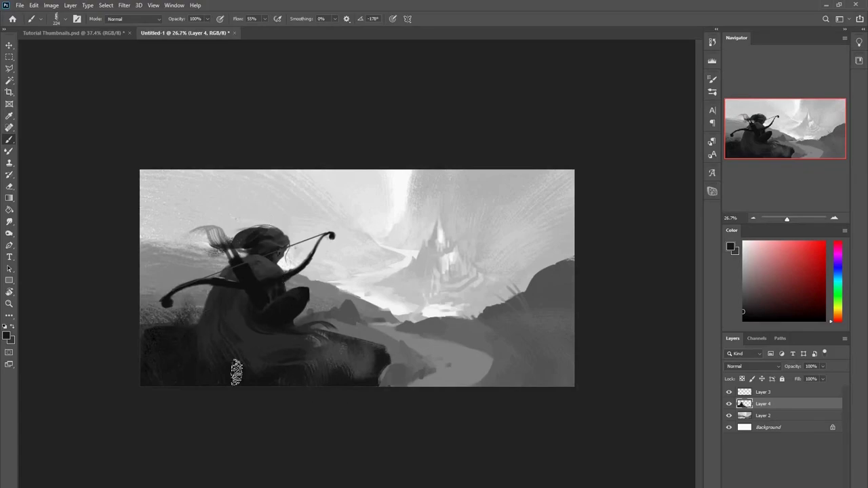
Step: Texture the cloak hem and the rock's top edge with sampled greys, undoing one unwanted stroke
{"action": "left_click_drag", "start_coordinate": [280, 341], "coordinate": [278, 361]}
{"action": "left_click", "coordinate": [385, 357], "text": "alt"}
{"action": "mouse_move", "coordinate": [361, 333]}
{"action": "left_mouse_down"}
{"action": "mouse_move", "coordinate": [336, 357]}
{"action": "mouse_move", "coordinate": [340, 336]}
{"action": "mouse_move", "coordinate": [362, 357]}
{"action": "left_mouse_up"}
{"action": "key", "text": "ctrl+z"}
{"action": "left_click_drag", "start_coordinate": [317, 321], "coordinate": [346, 360]}
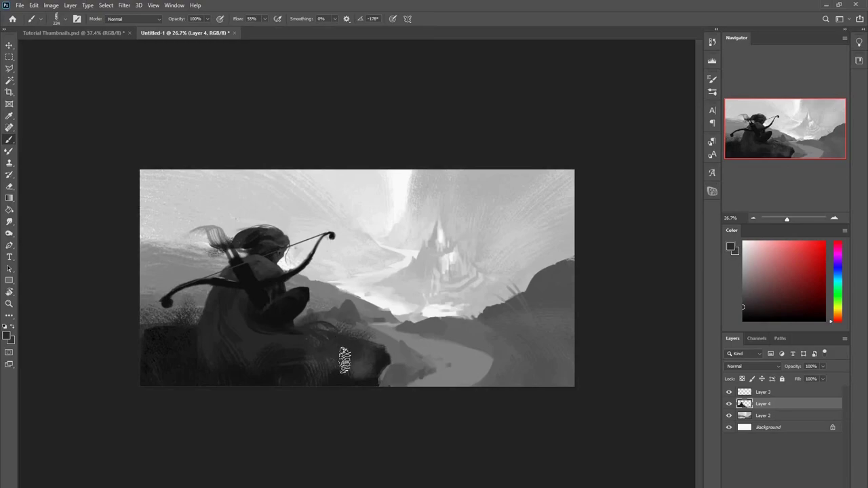
Step: Erase stray texture above the rock's top edge and rebuild its front in darker textured strokes
{"action": "key", "text": "e"}
{"action": "left_click_drag", "start_coordinate": [351, 329], "coordinate": [360, 337]}
{"action": "key", "text": "b"}
{"action": "left_click", "coordinate": [356, 380], "text": "alt"}
{"action": "mouse_move", "coordinate": [360, 381]}
{"action": "left_mouse_down"}
{"action": "mouse_move", "coordinate": [373, 349]}
{"action": "mouse_move", "coordinate": [345, 384]}
{"action": "mouse_move", "coordinate": [311, 384]}
{"action": "mouse_move", "coordinate": [375, 372]}
{"action": "mouse_move", "coordinate": [347, 380]}
{"action": "left_mouse_up"}
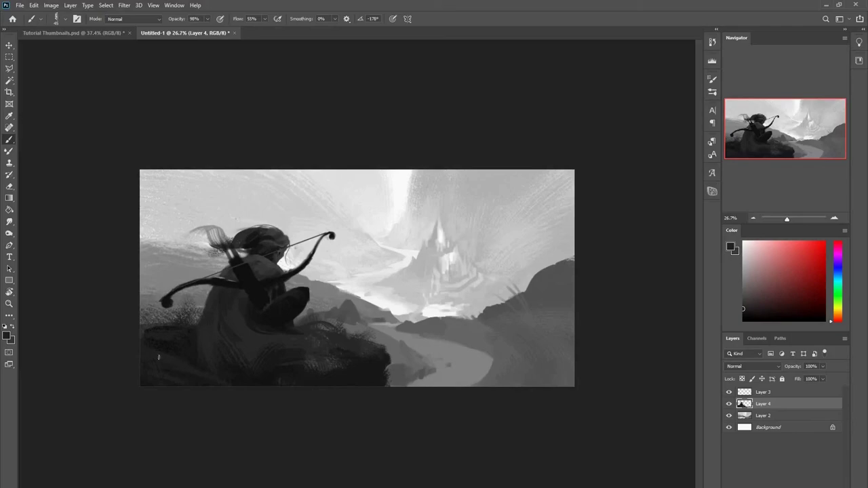
Step: Paint dark shadow planes along the rock's base and refine its front edge with smaller sampled strokes
{"action": "left_click", "coordinate": [278, 359], "text": "alt"}
{"action": "left_click_drag", "start_coordinate": [254, 368], "coordinate": [280, 366], "text": "alt"}
{"action": "mouse_move", "coordinate": [214, 372]}
{"action": "left_mouse_down"}
{"action": "mouse_move", "coordinate": [194, 360]}
{"action": "mouse_move", "coordinate": [358, 381]}
{"action": "left_mouse_up"}
{"action": "left_click", "coordinate": [365, 367], "text": "alt"}
{"action": "left_click", "coordinate": [383, 353], "text": "alt"}
{"action": "left_click_drag", "start_coordinate": [381, 353], "coordinate": [364, 365]}
{"action": "left_click", "coordinate": [386, 372], "text": "alt"}
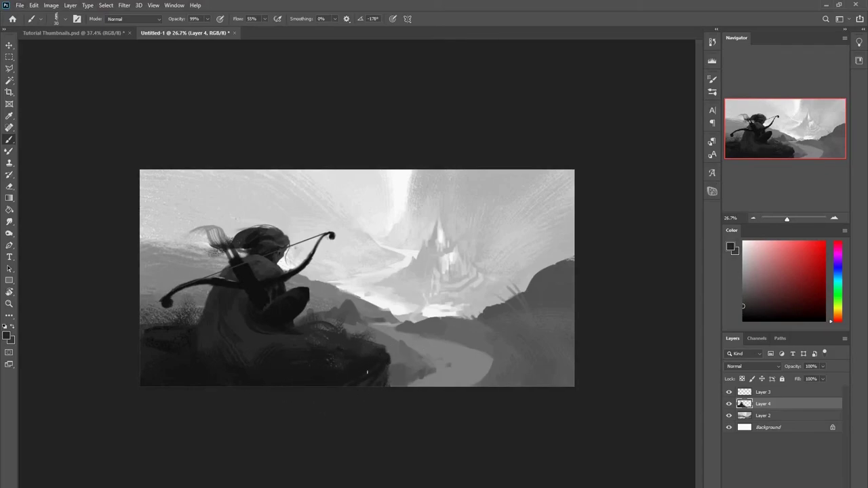
Step: Free-transform the archer and rock layer, tilting it about 8 degrees clockwise and shifting it to meet the canvas edge
{"action": "key", "text": "ctrl+t"}
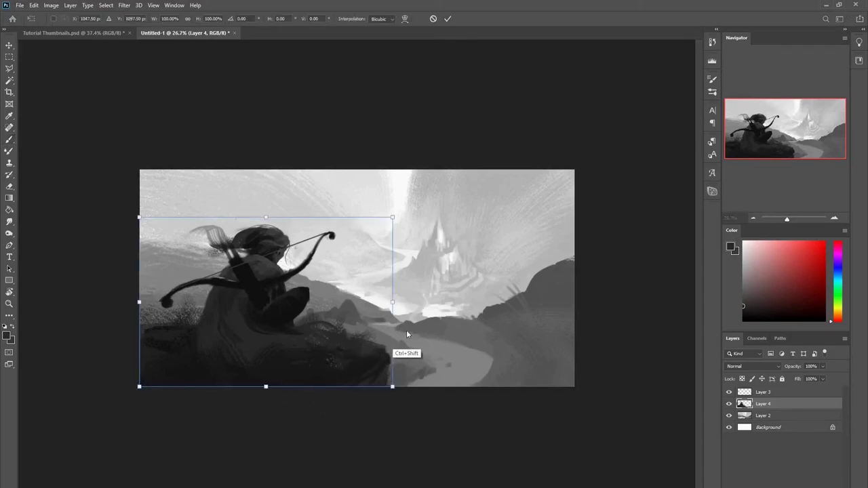
{"action": "left_click_drag", "start_coordinate": [143, 385], "coordinate": [144, 371]}
{"action": "left_click_drag", "start_coordinate": [265, 211], "coordinate": [280, 209]}
{"action": "left_click_drag", "start_coordinate": [400, 220], "coordinate": [382, 231]}
{"action": "left_click_drag", "start_coordinate": [251, 221], "coordinate": [263, 222]}
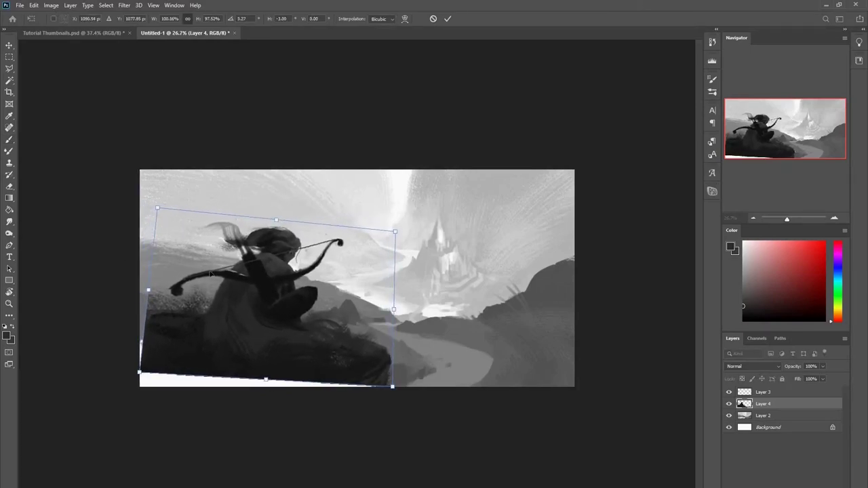
{"action": "left_click_drag", "start_coordinate": [139, 373], "coordinate": [137, 372]}
{"action": "left_click_drag", "start_coordinate": [377, 189], "coordinate": [368, 240]}
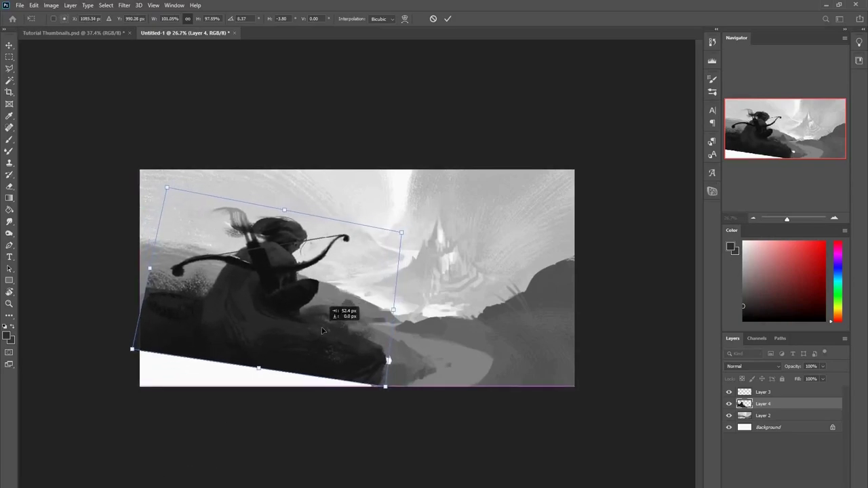
{"action": "mouse_move", "coordinate": [127, 352]}
{"action": "left_mouse_down"}
{"action": "mouse_move", "coordinate": [124, 368]}
{"action": "mouse_move", "coordinate": [144, 359]}
{"action": "left_mouse_up"}
{"action": "key", "text": "Return"}
Step: Switch to the Square Dynamic brush and start extending the rock into the blank area below, undoing unwanted strokes
{"action": "key", "text": "b"}
{"action": "left_click", "coordinate": [331, 370], "text": "alt"}
{"action": "right_click", "coordinate": [323, 365]}
{"action": "left_click", "coordinate": [475, 379]}
{"action": "left_click", "coordinate": [314, 367]}
{"action": "key", "text": "ctrl+z"}
{"action": "key", "text": "ctrl+z"}
{"action": "key", "text": "ctrl+shift+z"}
Step: Fill the remaining blank wedge beneath and behind the archer with dark rock tones
{"action": "left_click", "coordinate": [226, 352], "text": "alt"}
{"action": "left_click_drag", "start_coordinate": [276, 369], "coordinate": [246, 377]}
{"action": "left_click", "coordinate": [192, 351], "text": "alt"}
{"action": "mouse_move", "coordinate": [129, 369]}
{"action": "left_mouse_down"}
{"action": "mouse_move", "coordinate": [181, 361]}
{"action": "mouse_move", "coordinate": [120, 365]}
{"action": "mouse_move", "coordinate": [130, 389]}
{"action": "mouse_move", "coordinate": [233, 375]}
{"action": "mouse_move", "coordinate": [265, 399]}
{"action": "mouse_move", "coordinate": [351, 387]}
{"action": "mouse_move", "coordinate": [371, 372]}
{"action": "mouse_move", "coordinate": [270, 400]}
{"action": "mouse_move", "coordinate": [141, 357]}
{"action": "mouse_move", "coordinate": [152, 337]}
{"action": "mouse_move", "coordinate": [115, 308]}
{"action": "mouse_move", "coordinate": [170, 290]}
{"action": "left_mouse_up"}
{"action": "mouse_move", "coordinate": [269, 353]}
{"action": "left_mouse_down"}
{"action": "mouse_move", "coordinate": [215, 390]}
{"action": "mouse_move", "coordinate": [236, 372]}
{"action": "mouse_move", "coordinate": [159, 371]}
{"action": "mouse_move", "coordinate": [168, 400]}
{"action": "mouse_move", "coordinate": [285, 375]}
{"action": "left_mouse_up"}
{"action": "left_click", "coordinate": [320, 367], "text": "alt"}
{"action": "left_click", "coordinate": [183, 363], "text": "alt"}
Step: Repaint the cloak's folds and trailing hem in sampled greys, undoing one stroke and deepening the shadow on the back
{"action": "mouse_move", "coordinate": [241, 320]}
{"action": "left_mouse_down"}
{"action": "mouse_move", "coordinate": [165, 342]}
{"action": "mouse_move", "coordinate": [273, 361]}
{"action": "mouse_move", "coordinate": [273, 293]}
{"action": "left_mouse_up"}
{"action": "left_click", "coordinate": [290, 351], "text": "alt"}
{"action": "mouse_move", "coordinate": [268, 335]}
{"action": "left_mouse_down"}
{"action": "mouse_move", "coordinate": [270, 343]}
{"action": "mouse_move", "coordinate": [256, 344]}
{"action": "left_mouse_up"}
{"action": "left_click", "coordinate": [237, 321], "text": "alt"}
{"action": "left_click_drag", "start_coordinate": [231, 324], "coordinate": [261, 345]}
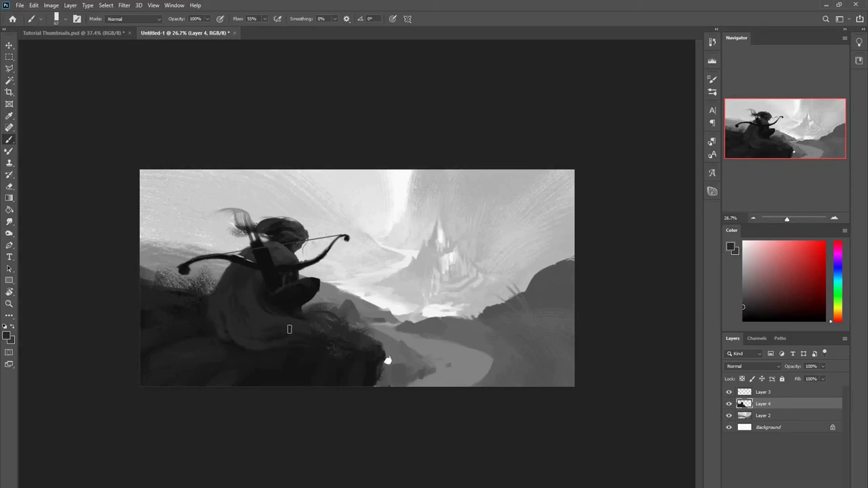
{"action": "left_click", "coordinate": [265, 302], "text": "alt"}
{"action": "key", "text": "ctrl+z"}
{"action": "left_click_drag", "start_coordinate": [245, 288], "coordinate": [265, 315]}
Step: Switch to Textured Brush 2 and add dark textured strokes to the rock beneath the cloak
{"action": "key", "text": "ctrl+space"}
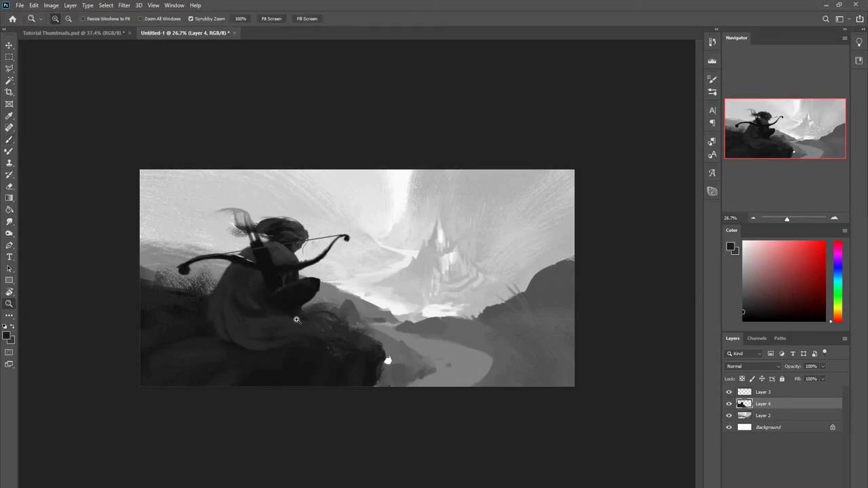
{"action": "key", "text": "ctrl+space"}
{"action": "mouse_move", "coordinate": [275, 283]}
{"action": "left_mouse_down"}
{"action": "mouse_move", "coordinate": [309, 284]}
{"action": "mouse_move", "coordinate": [272, 283]}
{"action": "left_mouse_up"}
{"action": "scroll", "coordinate": [274, 292], "scroll_direction": "down", "scroll_amount": 2}
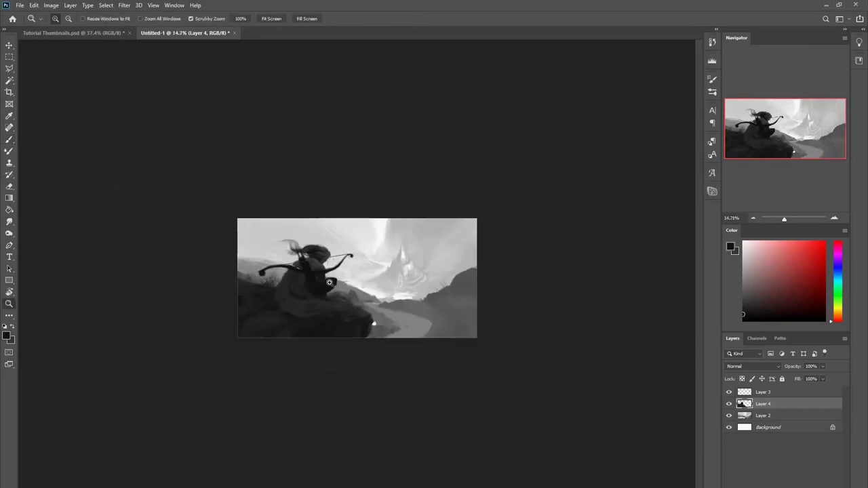
{"action": "scroll", "coordinate": [273, 285], "scroll_direction": "up", "scroll_amount": 3}
{"action": "scroll", "coordinate": [306, 311], "scroll_direction": "down", "scroll_amount": 3}
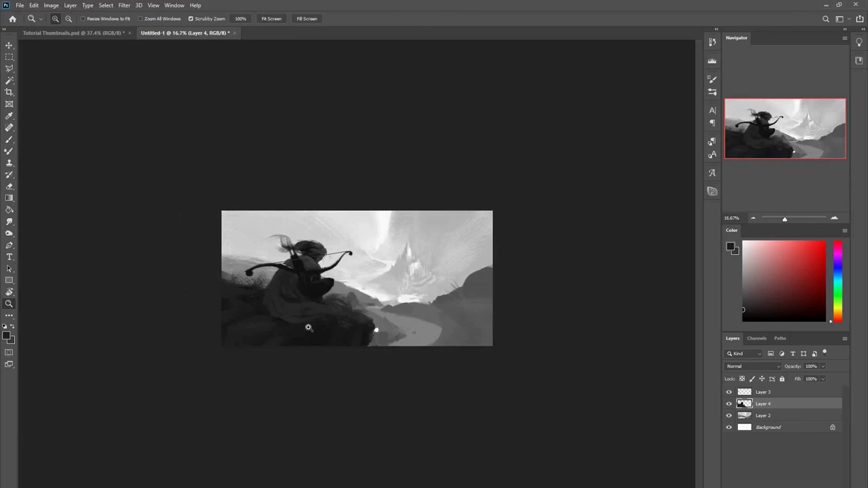
{"action": "scroll", "coordinate": [307, 327], "scroll_direction": "up", "scroll_amount": 2}
{"action": "right_click", "coordinate": [241, 358]}
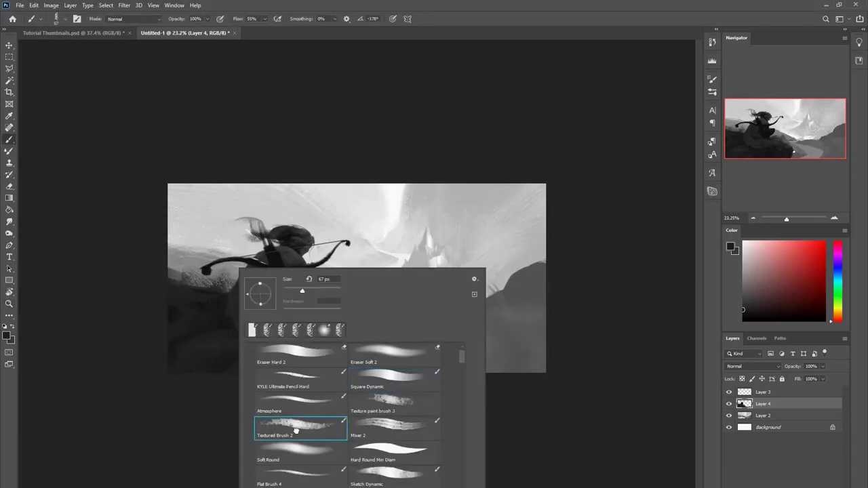
{"action": "double_click", "coordinate": [295, 428]}
{"action": "key", "text": "ctrl+z"}
{"action": "left_click_drag", "start_coordinate": [290, 331], "coordinate": [252, 347]}
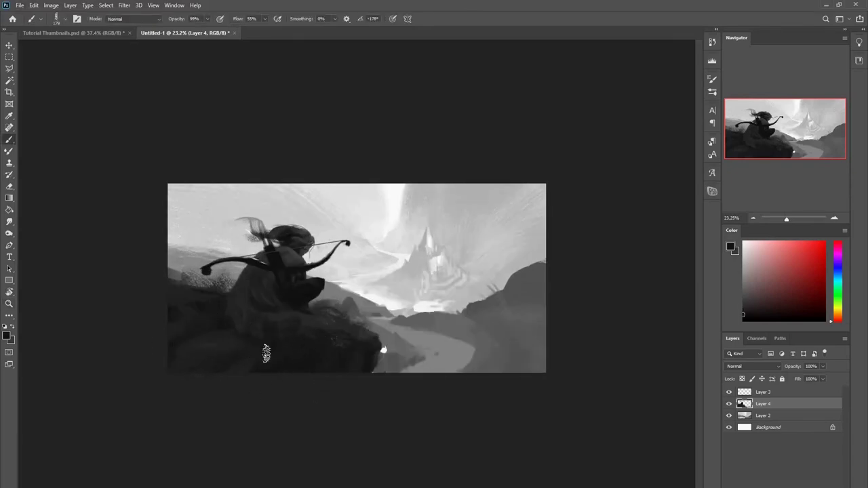
Step: Add textured dark strokes to the rock's lower area and its rough upper edge behind the archer, undoing the unwanted ones
{"action": "mouse_move", "coordinate": [224, 373]}
{"action": "left_mouse_down"}
{"action": "mouse_move", "coordinate": [242, 343]}
{"action": "mouse_move", "coordinate": [256, 350]}
{"action": "mouse_move", "coordinate": [181, 355]}
{"action": "left_mouse_up"}
{"action": "left_click", "coordinate": [263, 341], "text": "alt"}
{"action": "left_click_drag", "start_coordinate": [221, 333], "coordinate": [274, 336]}
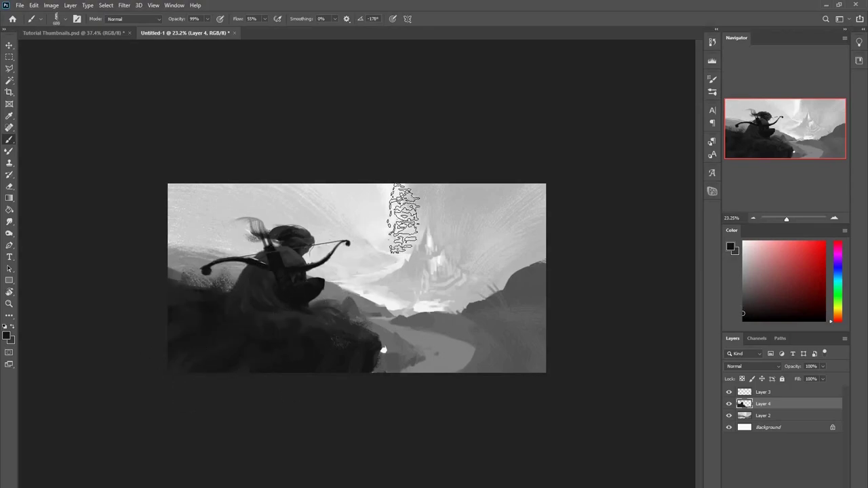
{"action": "key", "text": "ctrl+z"}
{"action": "mouse_move", "coordinate": [218, 302]}
{"action": "left_mouse_down"}
{"action": "mouse_move", "coordinate": [199, 323]}
{"action": "mouse_move", "coordinate": [172, 269]}
{"action": "left_mouse_up"}
{"action": "mouse_move", "coordinate": [179, 246]}
{"action": "left_mouse_down"}
{"action": "mouse_move", "coordinate": [202, 291]}
{"action": "mouse_move", "coordinate": [193, 263]}
{"action": "mouse_move", "coordinate": [199, 273]}
{"action": "left_mouse_up"}
{"action": "key", "text": "ctrl+z"}
{"action": "key", "text": "ctrl+z"}
{"action": "left_click_drag", "start_coordinate": [191, 282], "coordinate": [181, 265]}
{"action": "key", "text": "alt"}
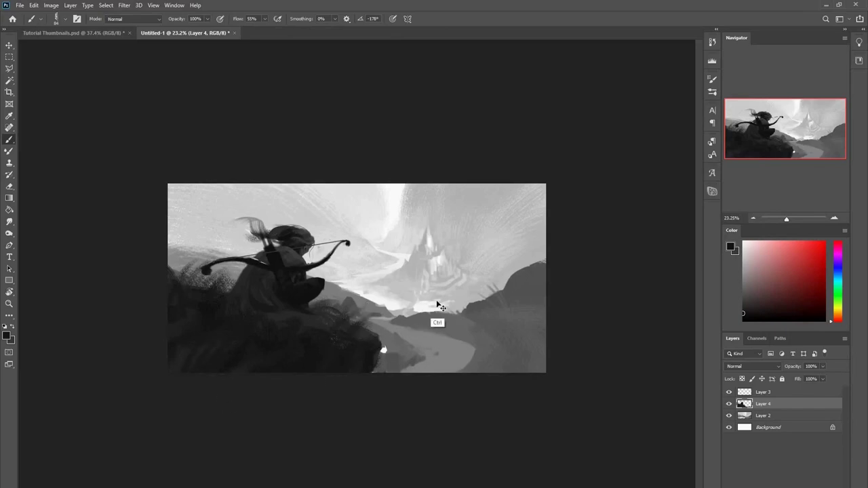
Step: On Layer 2, cover the white spot beside the rock's tip with sampled grey and repaint the near riverbank
{"action": "left_click", "coordinate": [762, 417]}
{"action": "left_click", "coordinate": [391, 354], "text": "alt"}
{"action": "left_click_drag", "start_coordinate": [388, 345], "coordinate": [383, 354]}
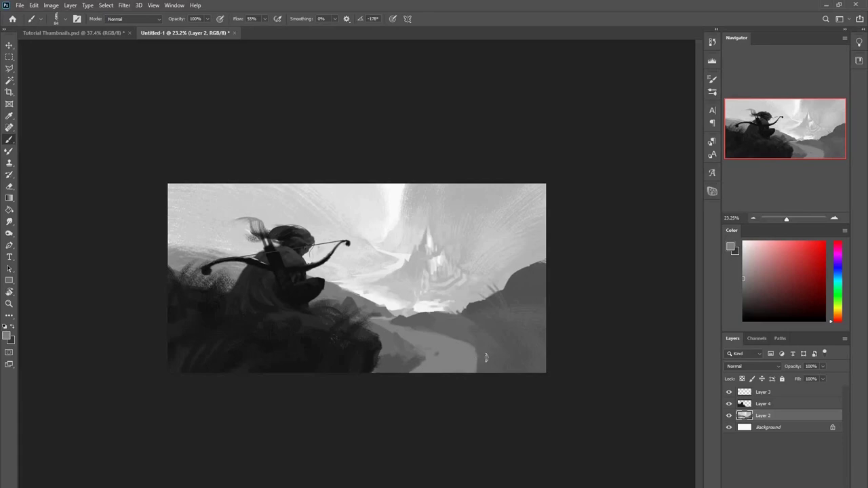
{"action": "left_click", "coordinate": [412, 360], "text": "alt"}
{"action": "mouse_move", "coordinate": [426, 370]}
{"action": "left_mouse_down"}
{"action": "mouse_move", "coordinate": [437, 363]}
{"action": "mouse_move", "coordinate": [421, 369]}
{"action": "mouse_move", "coordinate": [430, 353]}
{"action": "left_mouse_up"}
Step: Widen the river toward the lower-right corner with sampled greys and roughen its far bank with textured strokes
{"action": "left_click", "coordinate": [457, 347], "text": "alt"}
{"action": "left_click", "coordinate": [406, 346], "text": "alt"}
{"action": "left_click", "coordinate": [508, 335], "text": "alt"}
{"action": "left_click", "coordinate": [528, 296], "text": "alt"}
{"action": "key", "text": "9"}
{"action": "key", "text": "7"}
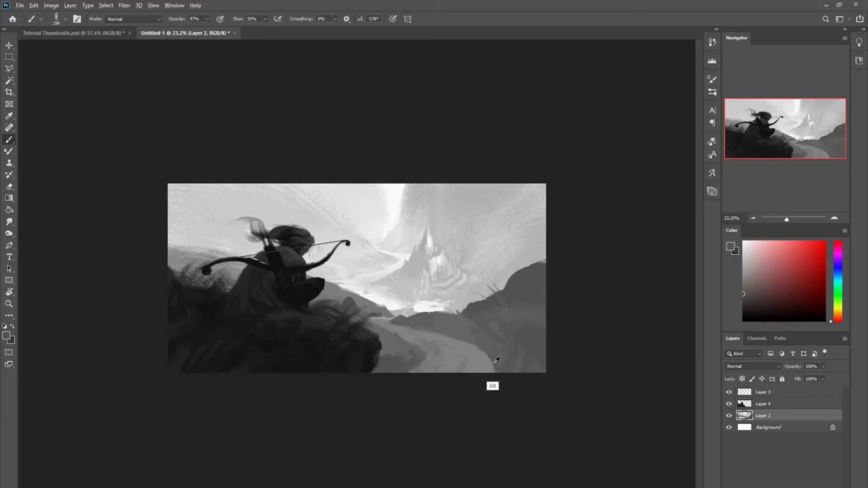
{"action": "left_click", "coordinate": [497, 349], "text": "alt"}
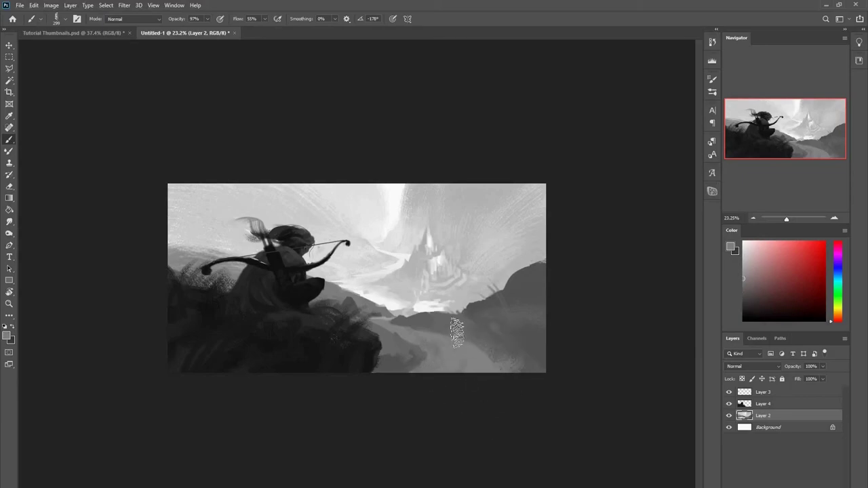
Step: Paint darker textured strokes on the lower slope of the right-hand hill, undoing one oversized stroke
{"action": "left_click", "coordinate": [524, 313], "text": "alt"}
{"action": "left_click", "coordinate": [537, 342], "text": "alt"}
{"action": "left_click", "coordinate": [743, 302]}
{"action": "mouse_move", "coordinate": [541, 349]}
{"action": "left_mouse_down"}
{"action": "mouse_move", "coordinate": [529, 349]}
{"action": "mouse_move", "coordinate": [547, 345]}
{"action": "left_mouse_up"}
{"action": "mouse_move", "coordinate": [504, 322]}
{"action": "left_mouse_down"}
{"action": "mouse_move", "coordinate": [541, 337]}
{"action": "mouse_move", "coordinate": [529, 349]}
{"action": "left_mouse_up"}
{"action": "left_click_drag", "start_coordinate": [534, 360], "coordinate": [561, 361]}
{"action": "mouse_move", "coordinate": [515, 389]}
{"action": "left_mouse_down"}
{"action": "mouse_move", "coordinate": [500, 376]}
{"action": "mouse_move", "coordinate": [491, 333]}
{"action": "mouse_move", "coordinate": [549, 323]}
{"action": "mouse_move", "coordinate": [558, 302]}
{"action": "left_mouse_up"}
{"action": "key", "text": "ctrl+z"}
{"action": "left_click", "coordinate": [535, 312], "text": "alt"}
{"action": "left_click", "coordinate": [535, 351], "text": "alt"}
{"action": "left_click_drag", "start_coordinate": [532, 355], "coordinate": [521, 362]}
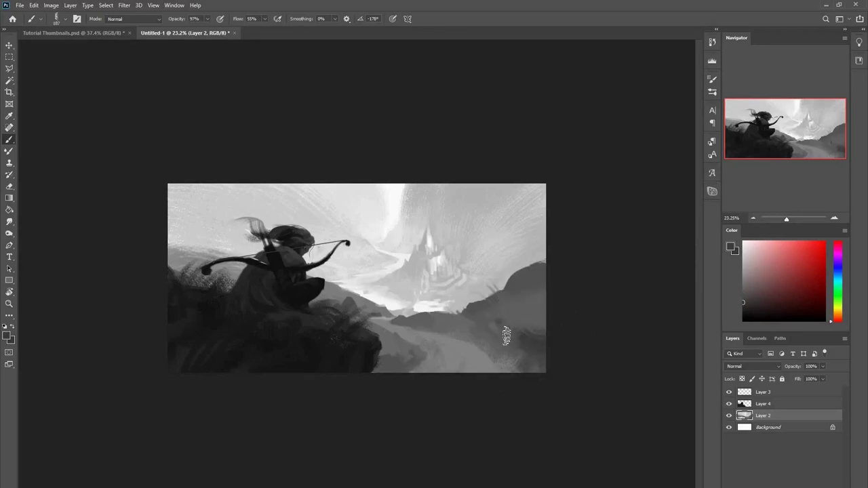
Step: Rework the right-hand hill's slope and ridge with sampled greys at 99% brush opacity
{"action": "key", "text": "9"}
{"action": "key", "text": "9"}
{"action": "left_click_drag", "start_coordinate": [510, 311], "coordinate": [474, 309]}
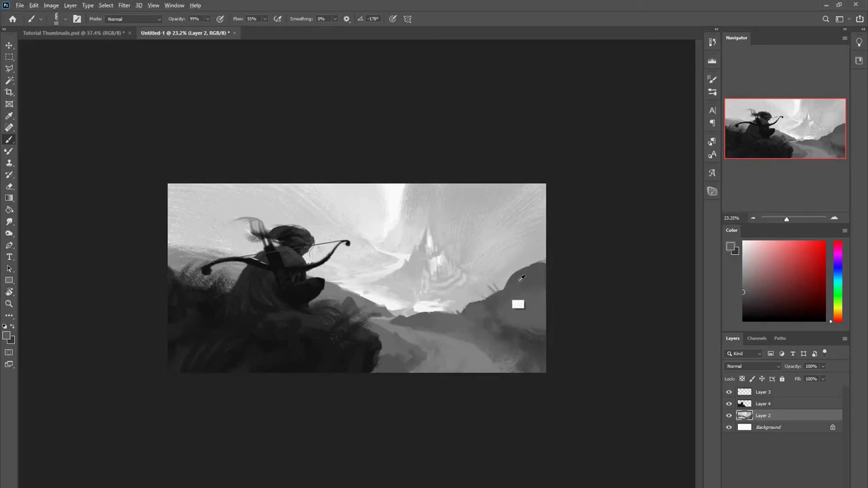
{"action": "left_click", "coordinate": [524, 329], "text": "alt"}
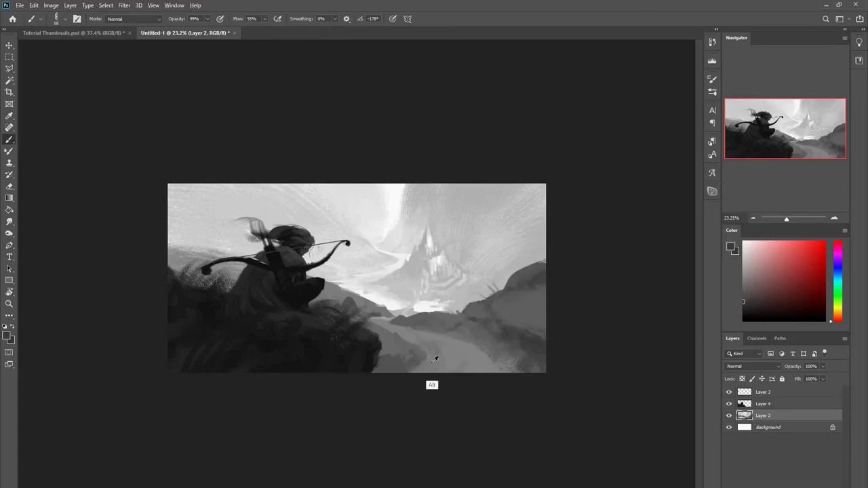
{"action": "left_click", "coordinate": [525, 345], "text": "alt"}
Step: Blend the riverbank beside the rock and add flowing tonal streaks to the river with sampled greys
{"action": "mouse_move", "coordinate": [381, 359]}
{"action": "left_mouse_down"}
{"action": "mouse_move", "coordinate": [414, 355]}
{"action": "mouse_move", "coordinate": [391, 368]}
{"action": "mouse_move", "coordinate": [408, 356]}
{"action": "left_mouse_up"}
{"action": "left_click", "coordinate": [409, 347], "text": "alt"}
{"action": "left_click", "coordinate": [425, 357], "text": "alt"}
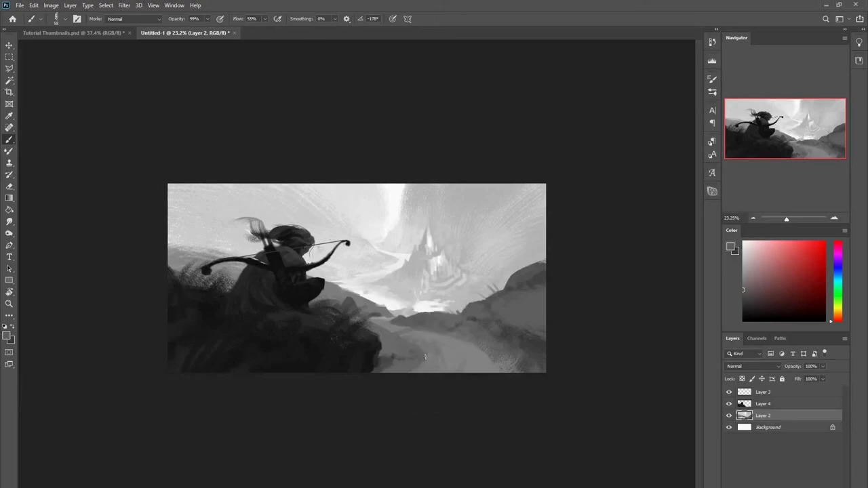
{"action": "left_click", "coordinate": [405, 332], "text": "alt"}
{"action": "left_click_drag", "start_coordinate": [422, 358], "coordinate": [399, 371]}
{"action": "left_click", "coordinate": [417, 363], "text": "alt"}
{"action": "left_click", "coordinate": [428, 339], "text": "alt"}
{"action": "left_click_drag", "start_coordinate": [424, 341], "coordinate": [424, 353]}
{"action": "left_click", "coordinate": [471, 359], "text": "alt"}
Step: Refine the river's far bend and the hill edge behind the rock using sampled greys
{"action": "left_click", "coordinate": [384, 318], "text": "alt"}
{"action": "left_click_drag", "start_coordinate": [391, 312], "coordinate": [368, 315]}
{"action": "left_click", "coordinate": [386, 332], "text": "alt"}
{"action": "left_click", "coordinate": [349, 307], "text": "alt"}
{"action": "left_click", "coordinate": [387, 314], "text": "alt"}
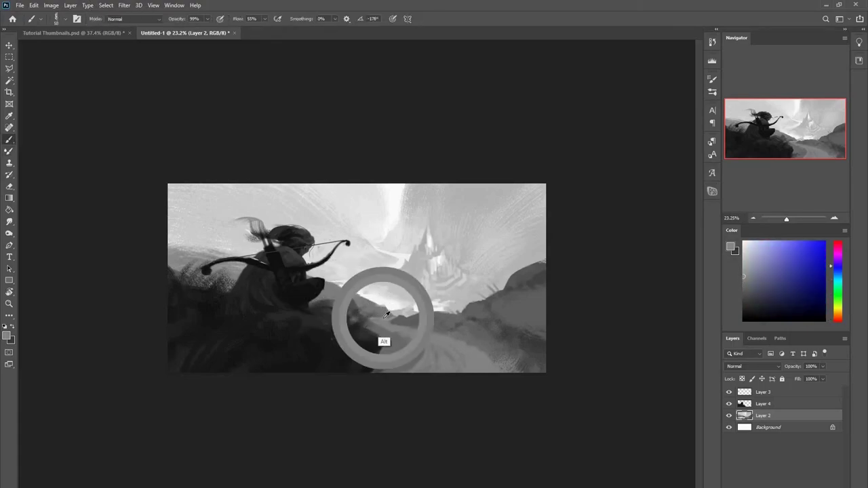
Step: Mirror the canvas horizontally to check the composition, restore its orientation and inspect the painting enlarged
{"action": "key", "text": "ctrl+shift+h"}
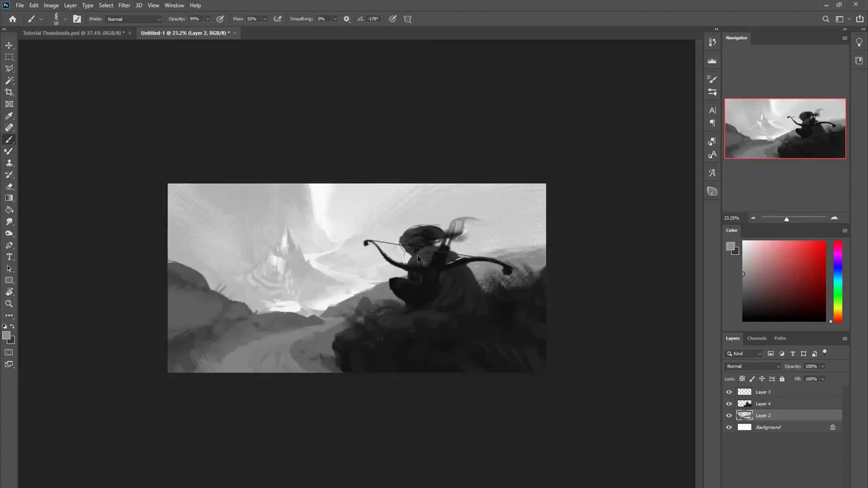
{"action": "key", "text": "h"}
{"action": "key", "text": "z"}
{"action": "mouse_move", "coordinate": [414, 358]}
{"action": "left_mouse_down"}
{"action": "mouse_move", "coordinate": [442, 357]}
{"action": "mouse_move", "coordinate": [457, 316]}
{"action": "mouse_move", "coordinate": [393, 339]}
{"action": "mouse_move", "coordinate": [377, 330]}
{"action": "left_mouse_up"}
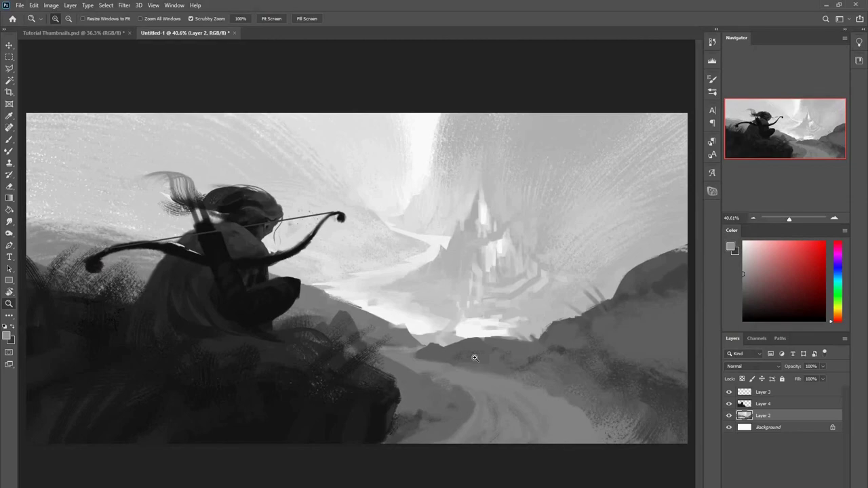
{"action": "key", "text": "XF86AudioLowerVolume"}
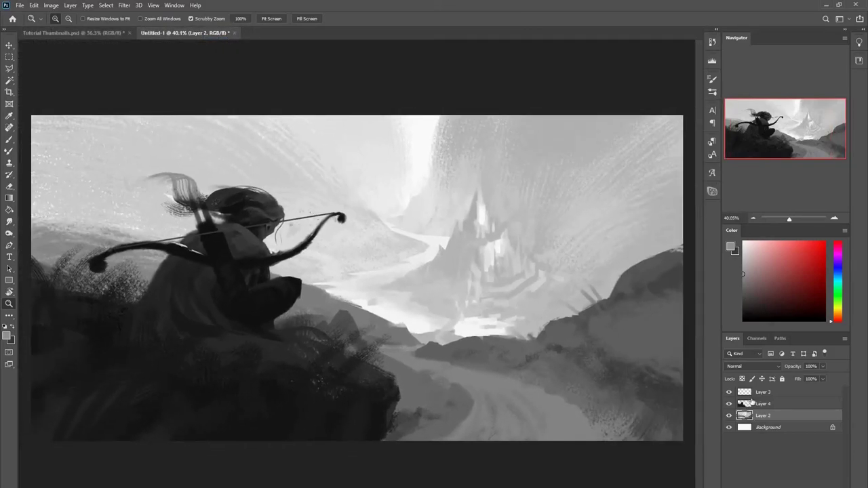
Step: On Layer 4, switch to a square brush and fill the light gap between the bow and the archer's back with dark grey
{"action": "left_click", "coordinate": [762, 406]}
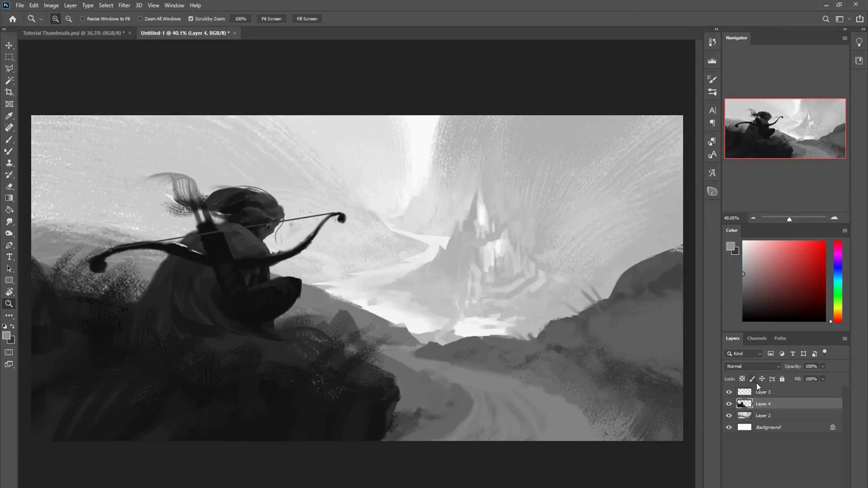
{"action": "key", "text": "b"}
{"action": "right_click", "coordinate": [195, 242]}
{"action": "left_click", "coordinate": [332, 390]}
{"action": "left_click", "coordinate": [337, 366]}
{"action": "left_click_drag", "start_coordinate": [426, 344], "coordinate": [425, 333]}
{"action": "left_click", "coordinate": [353, 372]}
{"action": "left_click", "coordinate": [168, 274]}
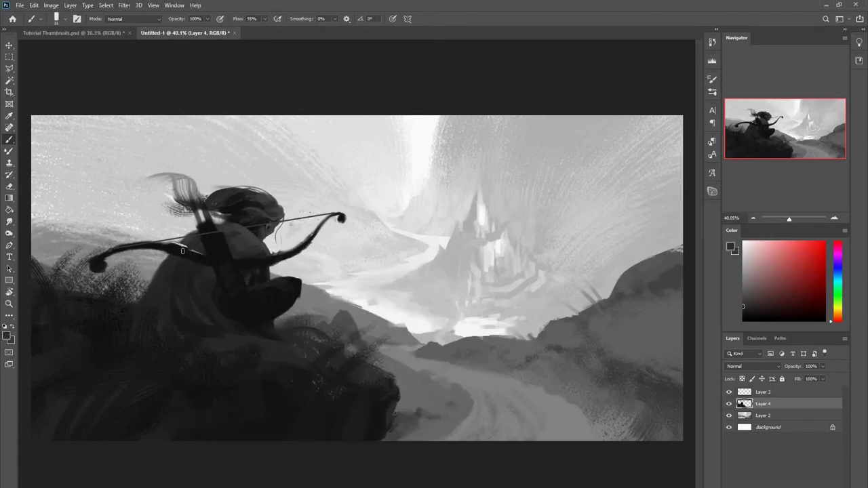
{"action": "key", "text": "alt+e"}
{"action": "key", "text": "Escape"}
{"action": "key", "text": "e"}
{"action": "key", "text": "b"}
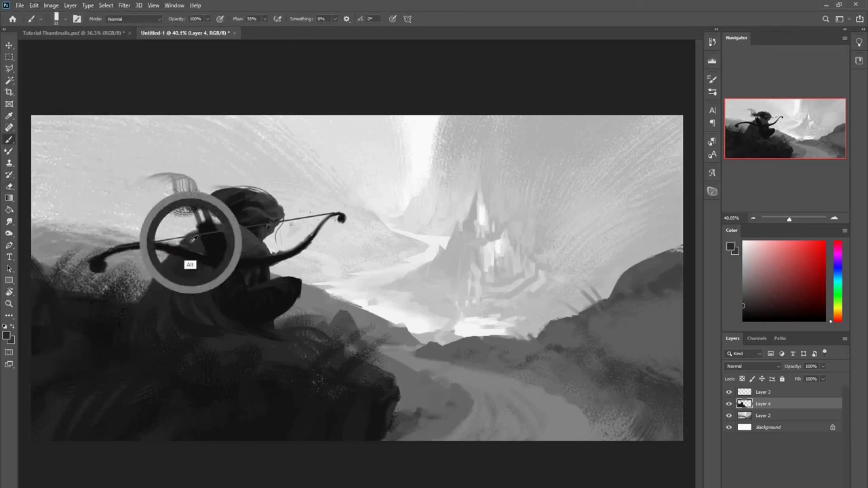
{"action": "scroll", "coordinate": [189, 256], "scroll_direction": "down", "scroll_amount": 1}
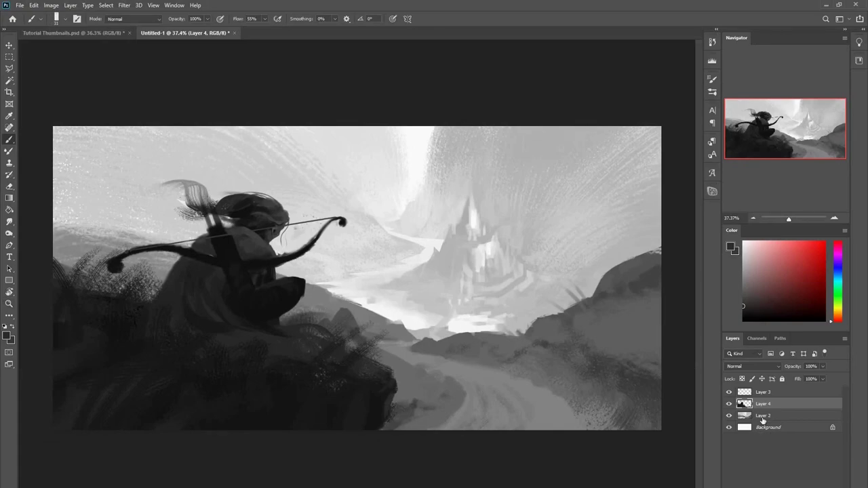
Step: Apply Color Balance to Layer 2 across its tonal ranges, tinting the dark areas teal-green and the light areas warm pink
{"action": "left_click", "coordinate": [763, 415]}
{"action": "key", "text": "ctrl+b"}
{"action": "left_click_drag", "start_coordinate": [698, 255], "coordinate": [680, 267]}
{"action": "left_click", "coordinate": [627, 292]}
{"action": "left_click", "coordinate": [723, 291]}
{"action": "mouse_move", "coordinate": [698, 244]}
{"action": "left_mouse_down"}
{"action": "mouse_move", "coordinate": [705, 247]}
{"action": "mouse_move", "coordinate": [677, 264]}
{"action": "mouse_move", "coordinate": [725, 264]}
{"action": "mouse_move", "coordinate": [695, 244]}
{"action": "left_mouse_up"}
{"action": "left_click", "coordinate": [672, 290]}
{"action": "left_click", "coordinate": [782, 229]}
{"action": "key", "text": "b"}
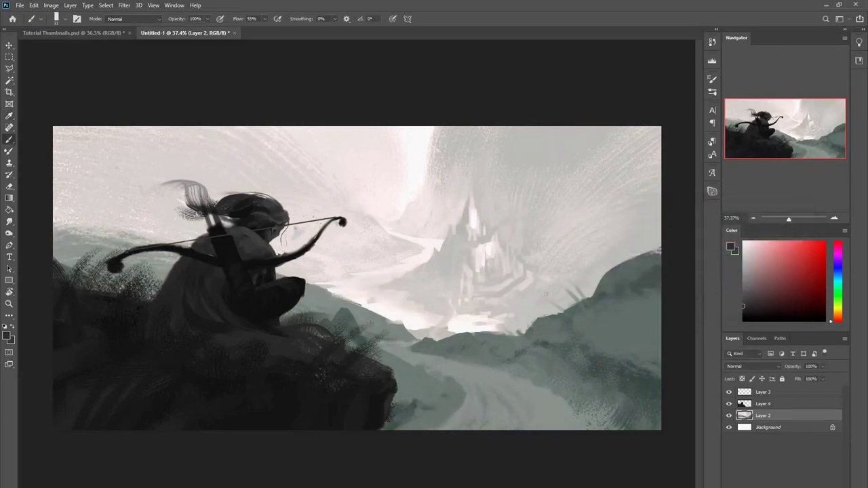
Step: Apply Color Balance to Layer 4, shifting the shadows toward blue by +36 for a cool teal tint
{"action": "left_click", "coordinate": [747, 405]}
{"action": "key", "text": "i"}
{"action": "key", "text": "ctrl+b"}
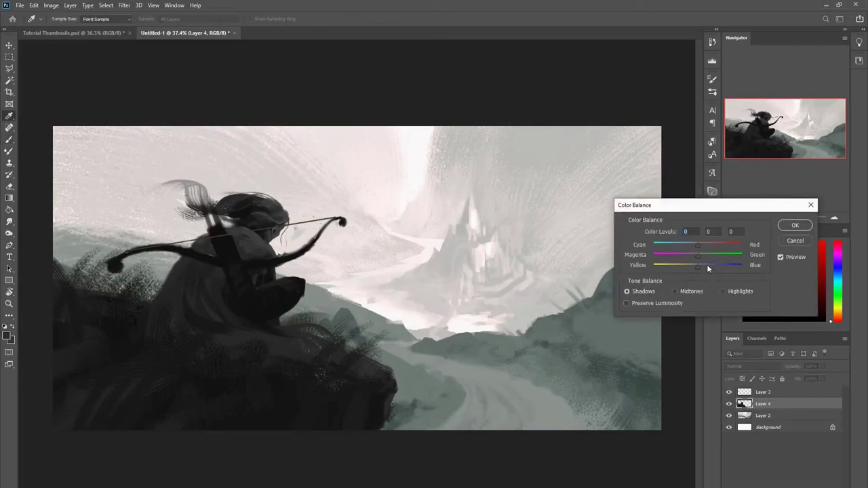
{"action": "key", "text": "ctrl+1"}
{"action": "left_click_drag", "start_coordinate": [698, 265], "coordinate": [701, 245]}
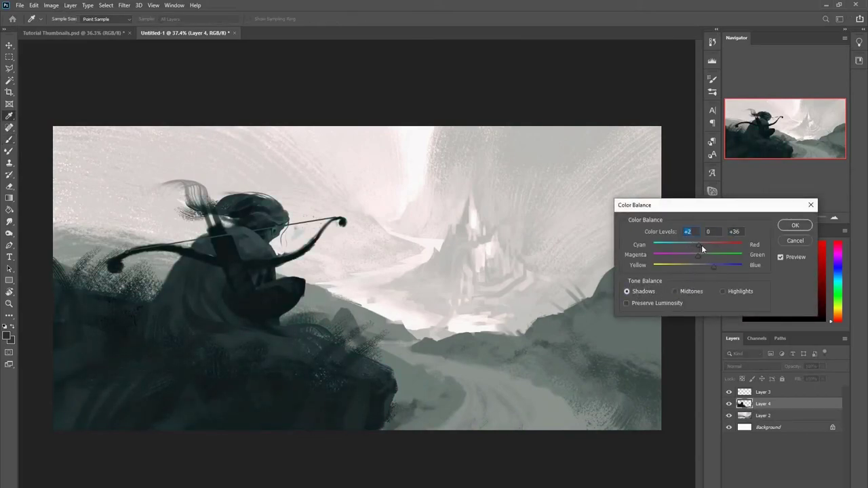
{"action": "left_click", "coordinate": [795, 225]}
Step: Try softening the rock's right edge on Layer 4 with the Eraser, undoing the erased strokes
{"action": "key", "text": "z"}
{"action": "left_click_drag", "start_coordinate": [555, 317], "coordinate": [546, 317]}
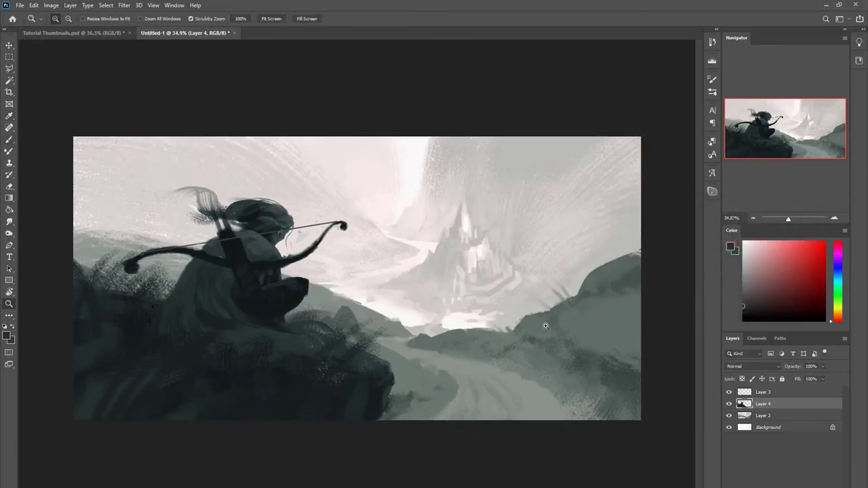
{"action": "key", "text": "e"}
{"action": "mouse_move", "coordinate": [376, 352]}
{"action": "left_mouse_down"}
{"action": "mouse_move", "coordinate": [400, 363]}
{"action": "mouse_move", "coordinate": [393, 409]}
{"action": "mouse_move", "coordinate": [393, 371]}
{"action": "mouse_move", "coordinate": [383, 419]}
{"action": "mouse_move", "coordinate": [388, 390]}
{"action": "mouse_move", "coordinate": [337, 451]}
{"action": "mouse_move", "coordinate": [362, 396]}
{"action": "left_mouse_up"}
{"action": "key", "text": "ctrl+z"}
{"action": "key", "text": "ctrl+z"}
{"action": "key", "text": "ctrl+z"}
{"action": "key", "text": "ctrl+z"}
{"action": "key", "text": "ctrl+z"}
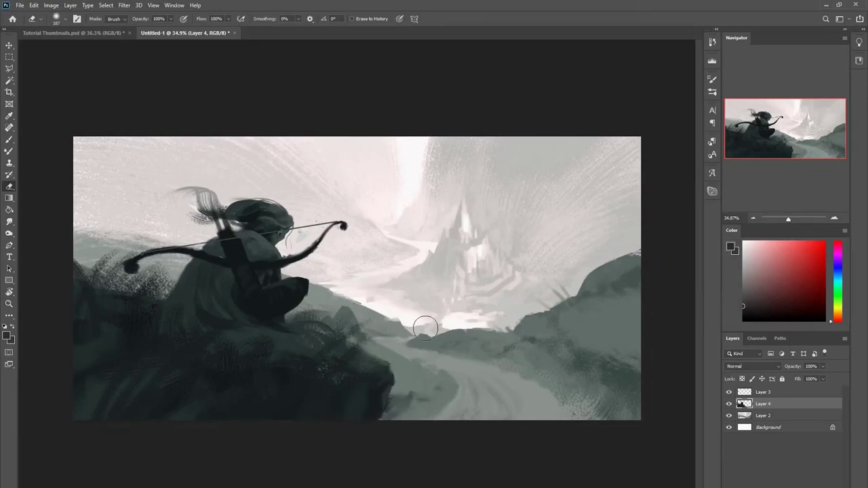
{"action": "left_click_drag", "start_coordinate": [398, 349], "coordinate": [394, 432]}
{"action": "key", "text": "ctrl+z"}
{"action": "key", "text": "ctrl+z"}
Step: On Layer 2, sample a sky tone, switch back to the textured brush and set its blending mode to Color
{"action": "left_click", "coordinate": [752, 415]}
{"action": "key", "text": "b"}
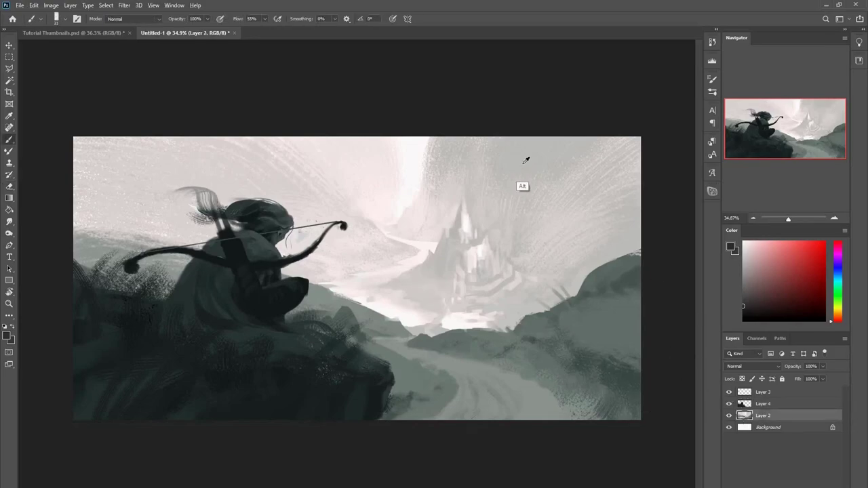
{"action": "left_click", "coordinate": [523, 188], "text": "alt"}
{"action": "right_click", "coordinate": [468, 206]}
{"action": "left_click", "coordinate": [452, 190]}
{"action": "left_click", "coordinate": [522, 161], "text": "alt"}
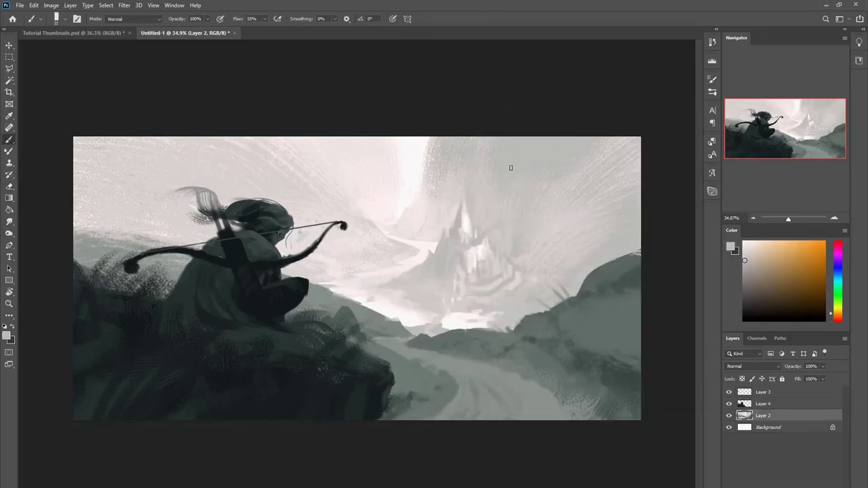
{"action": "right_click", "coordinate": [507, 183]}
{"action": "left_click", "coordinate": [631, 297]}
{"action": "left_click", "coordinate": [572, 354]}
{"action": "double_click", "coordinate": [574, 350]}
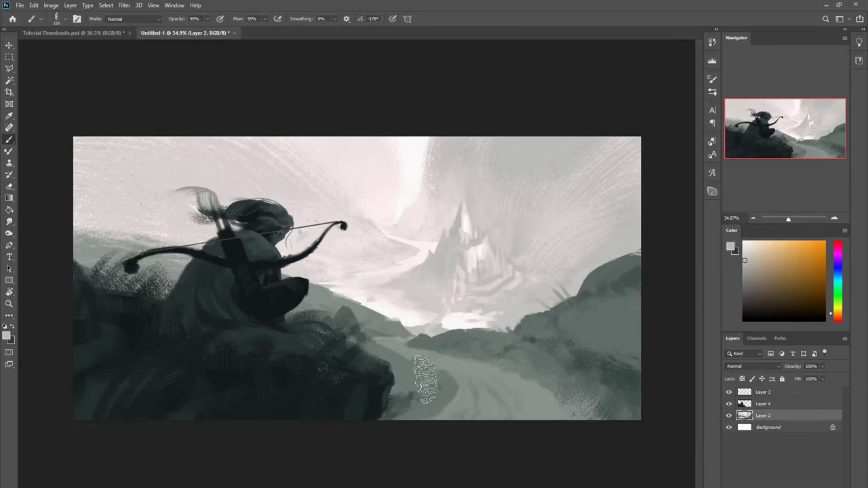
{"action": "left_click", "coordinate": [145, 20]}
{"action": "left_click", "coordinate": [136, 239]}
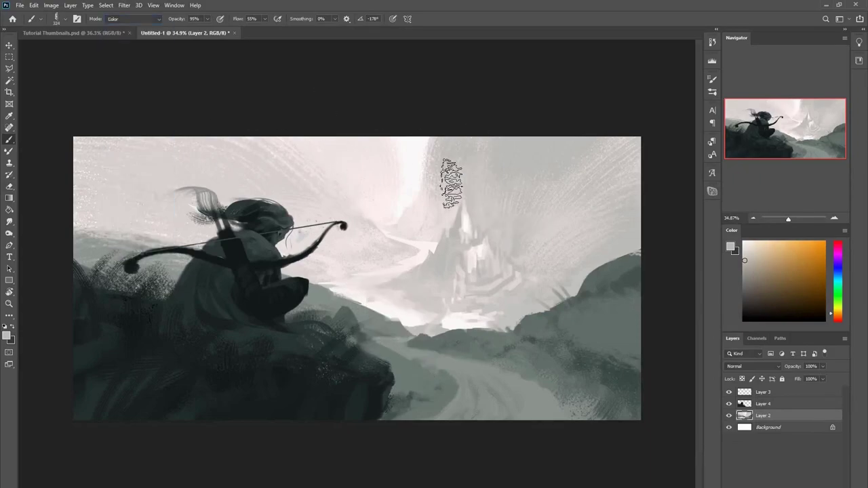
Step: Choose a pale green and tint the sky above the castle and around the archer, muting it with softer sampled tones
{"action": "mouse_move", "coordinate": [845, 311]}
{"action": "left_mouse_down"}
{"action": "mouse_move", "coordinate": [845, 295]}
{"action": "mouse_move", "coordinate": [843, 303]}
{"action": "left_mouse_up"}
{"action": "left_click_drag", "start_coordinate": [757, 257], "coordinate": [761, 263]}
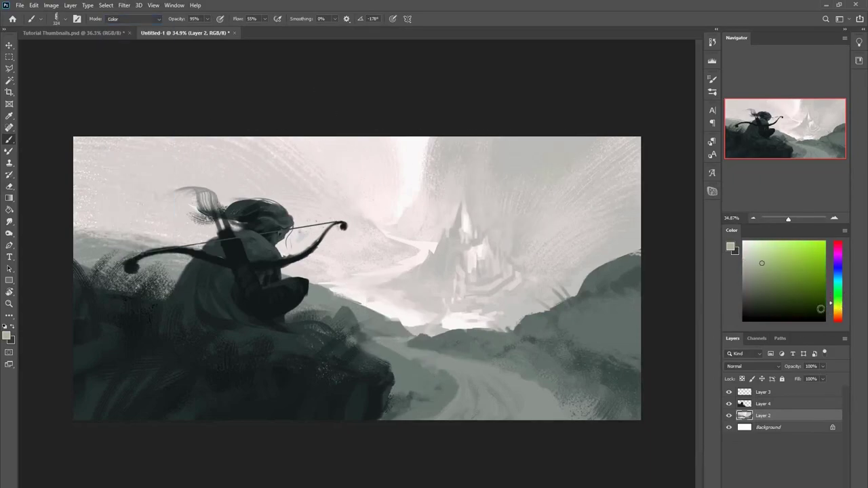
{"action": "left_click", "coordinate": [839, 287]}
{"action": "left_click", "coordinate": [840, 292]}
{"action": "mouse_move", "coordinate": [494, 183]}
{"action": "left_mouse_down"}
{"action": "mouse_move", "coordinate": [556, 233]}
{"action": "mouse_move", "coordinate": [523, 188]}
{"action": "left_mouse_up"}
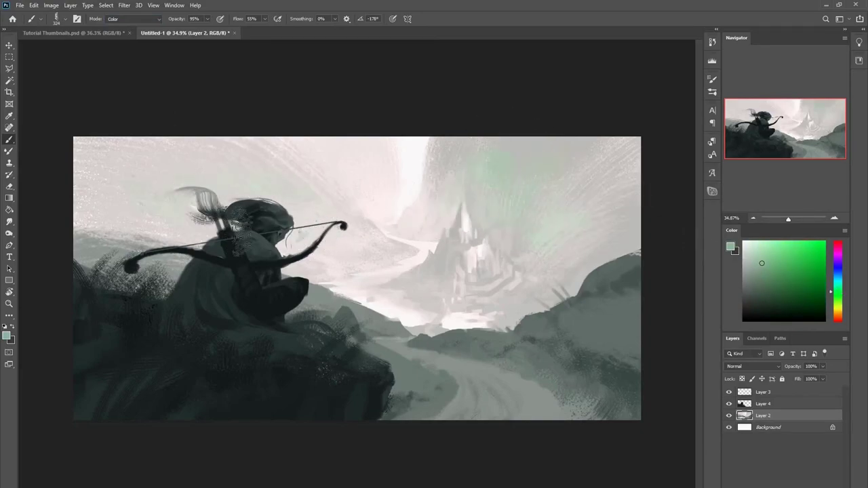
{"action": "right_click", "coordinate": [519, 153], "text": "alt+shift"}
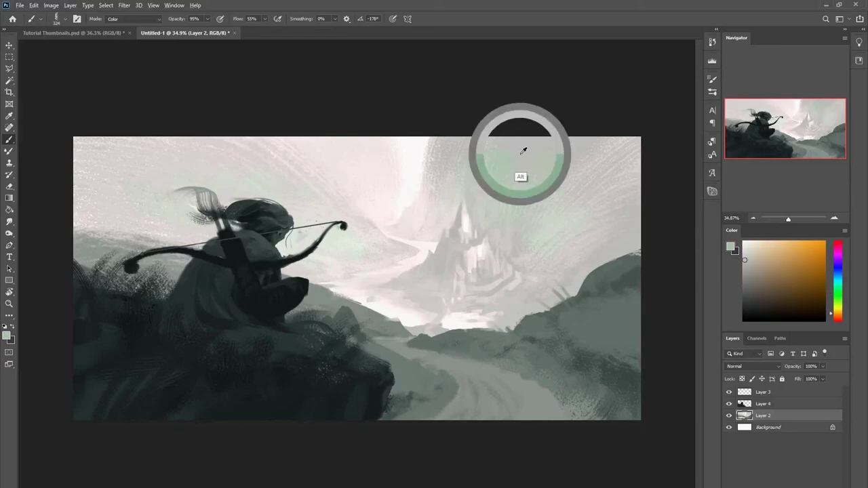
{"action": "right_click", "coordinate": [494, 155], "text": "alt+shift"}
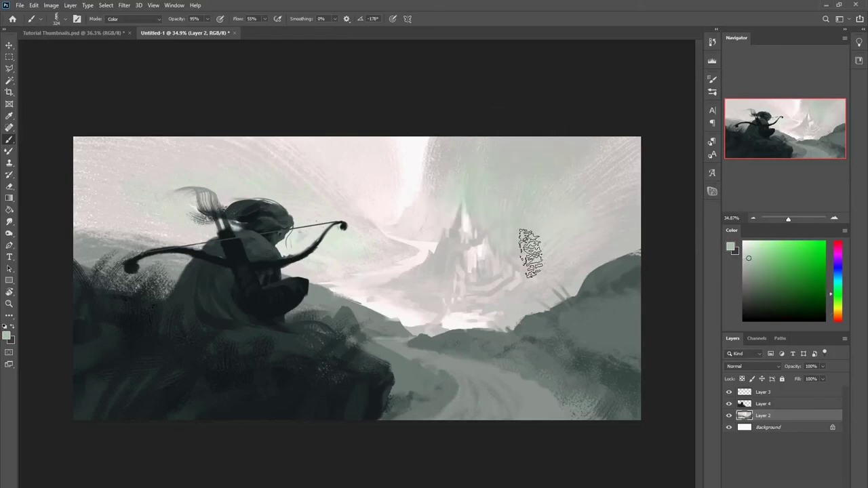